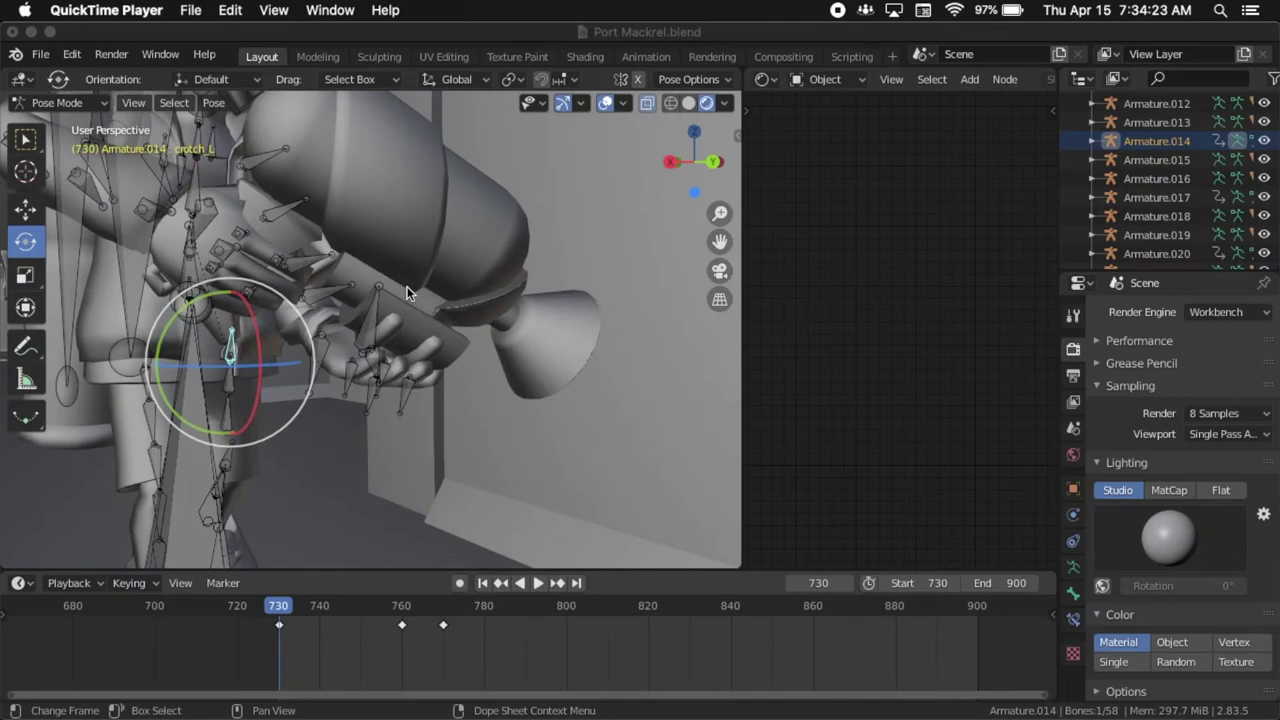
# Select the crotch_L bone and insert a LocRot keyframe for it at frame 730.
pyautogui.hscroll(2, 407, 293)
pyautogui.scroll(5, 407, 291)
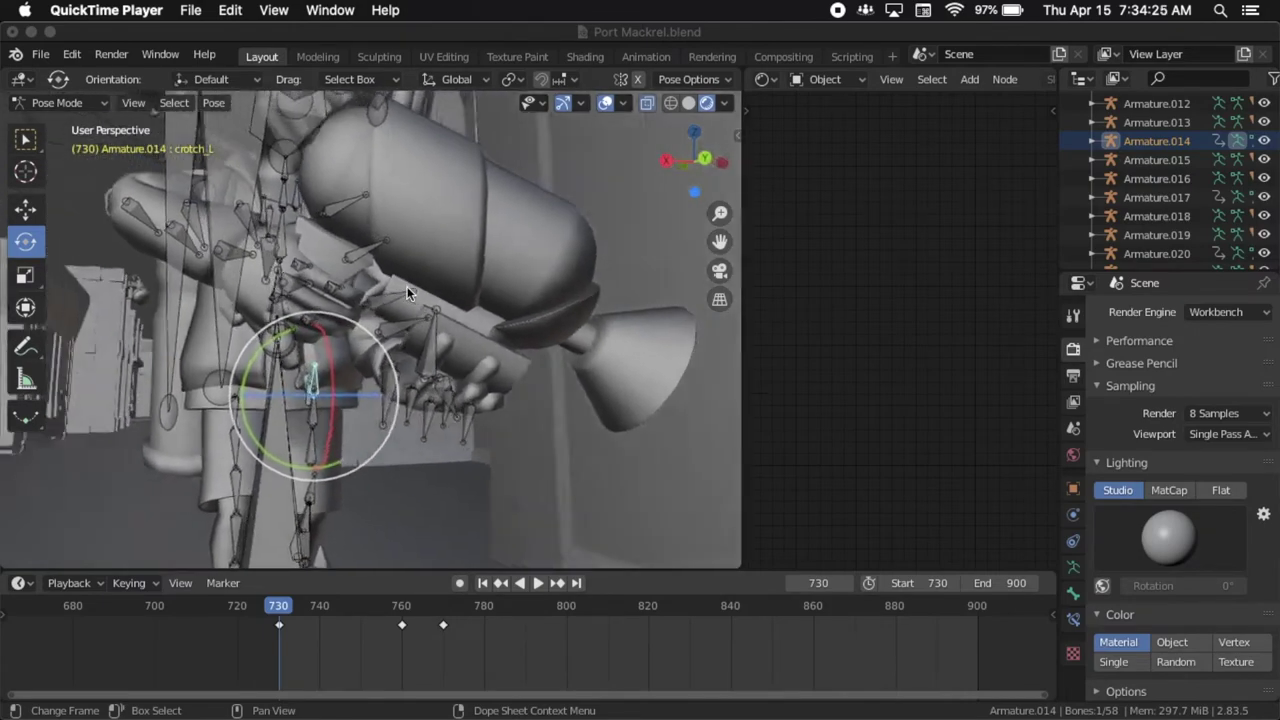
pyautogui.hscroll(-5, 407, 293)
pyautogui.hscroll(2, 407, 293)
pyautogui.hscroll(-5, 407, 293)
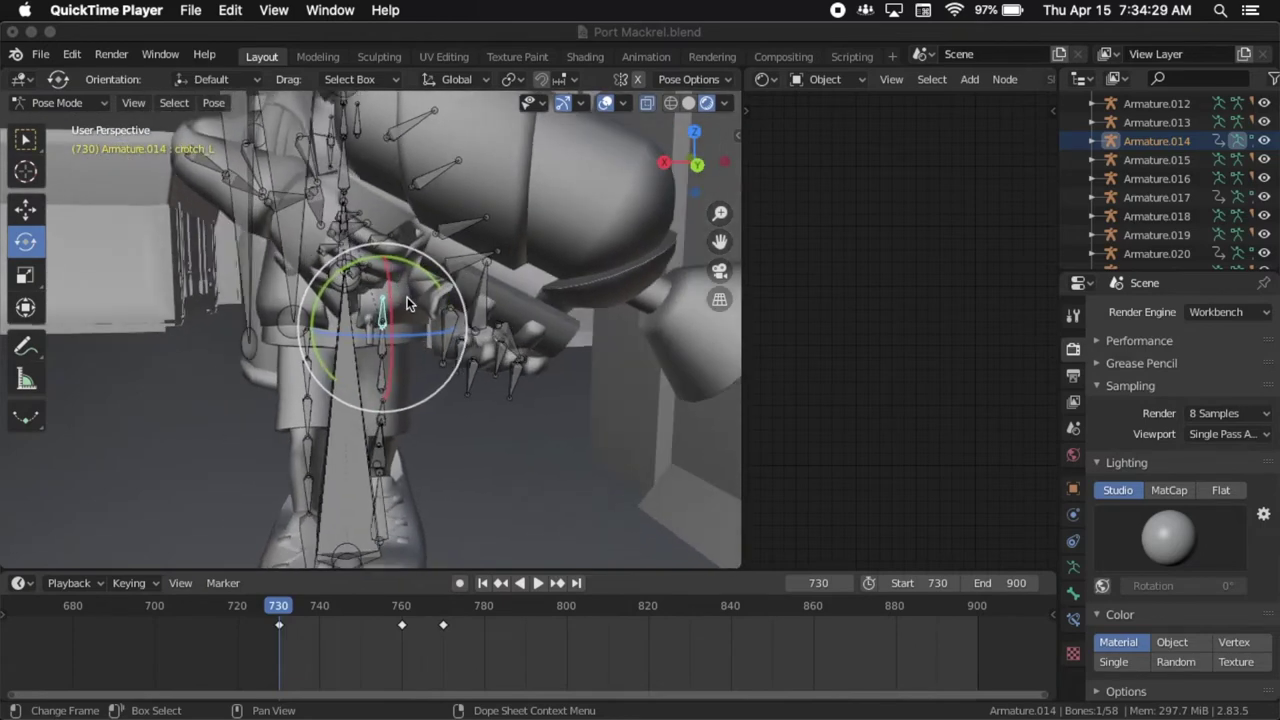
pyautogui.click(514, 375)
pyautogui.keyDown('shift'); pyautogui.hscroll(3, 514, 375); pyautogui.keyUp('shift')
pyautogui.moveTo(513, 375); pyautogui.dragTo(379, 266, button='middle')
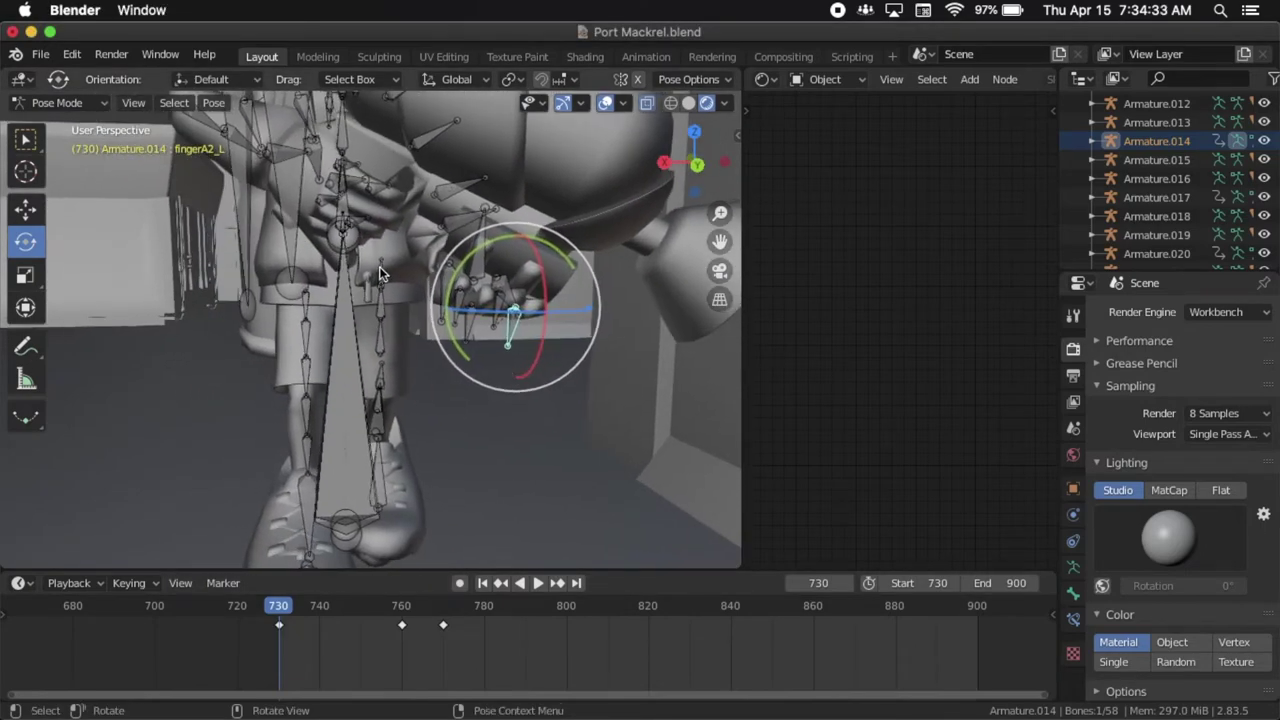
pyautogui.click(379, 266)
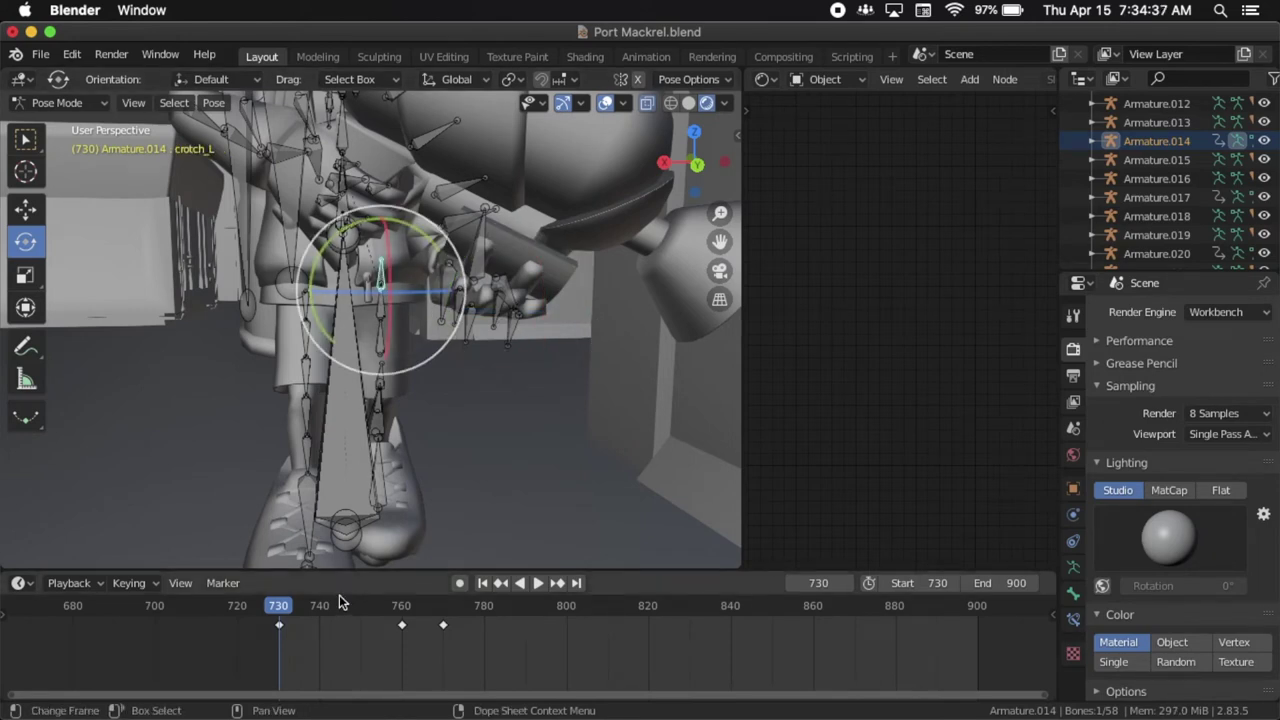
pyautogui.press('i')
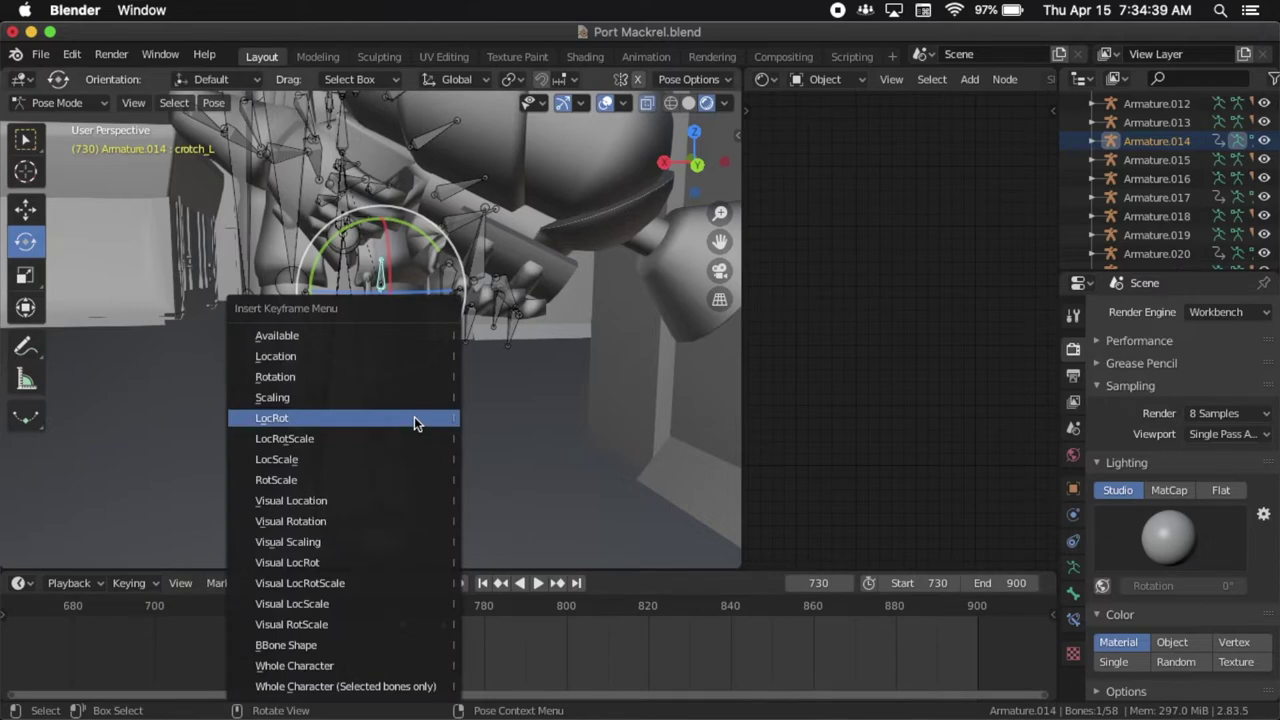
pyautogui.click(414, 416)
# At frame 745, rotate the crotch_L bone to swing the left leg forward and keyframe the pose.
pyautogui.click(338, 605)
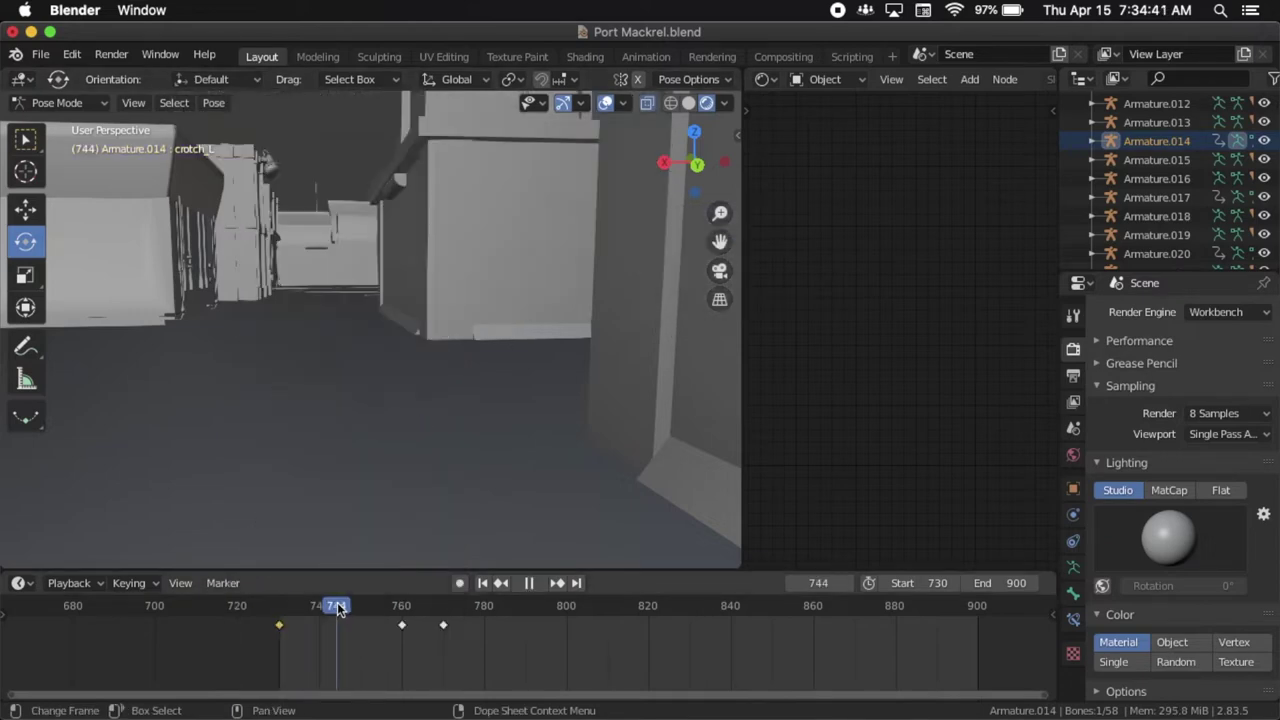
pyautogui.hscroll(10, 482, 468)
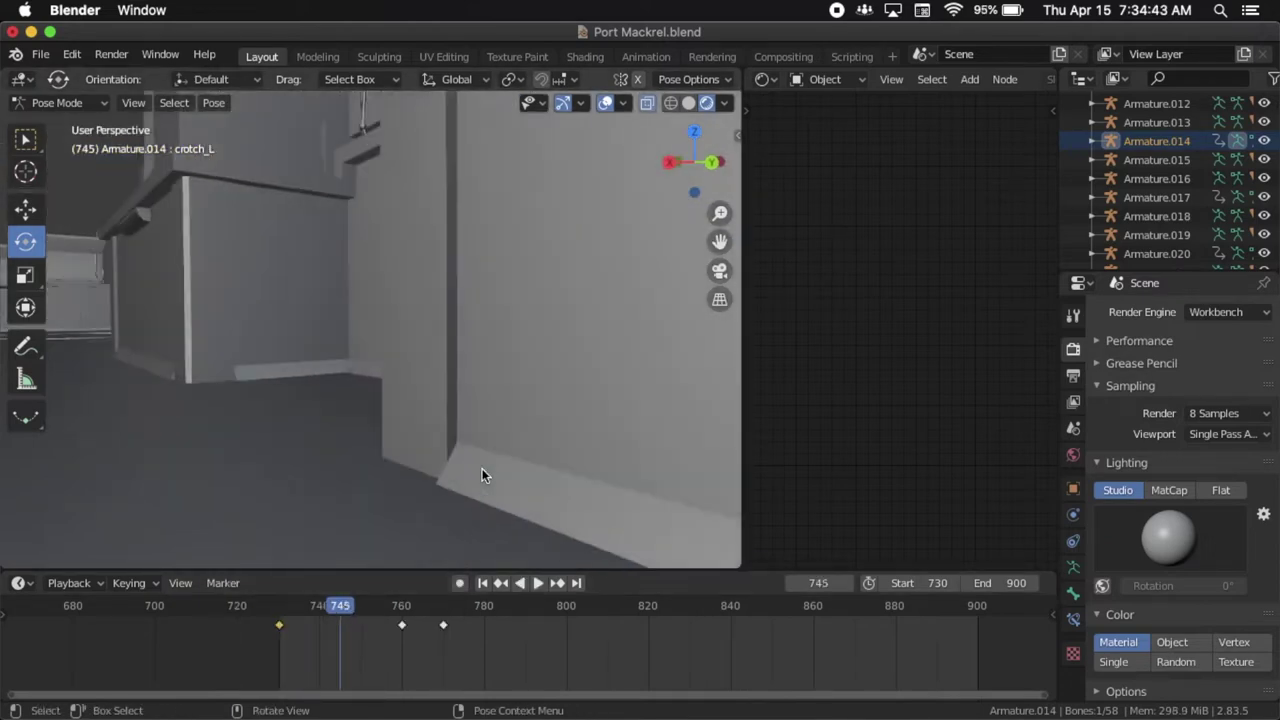
pyautogui.keyDown('shift'); pyautogui.hscroll(8, 482, 468); pyautogui.keyUp('shift')
pyautogui.keyDown('shift'); pyautogui.scroll(2, 482, 468); pyautogui.keyUp('shift')
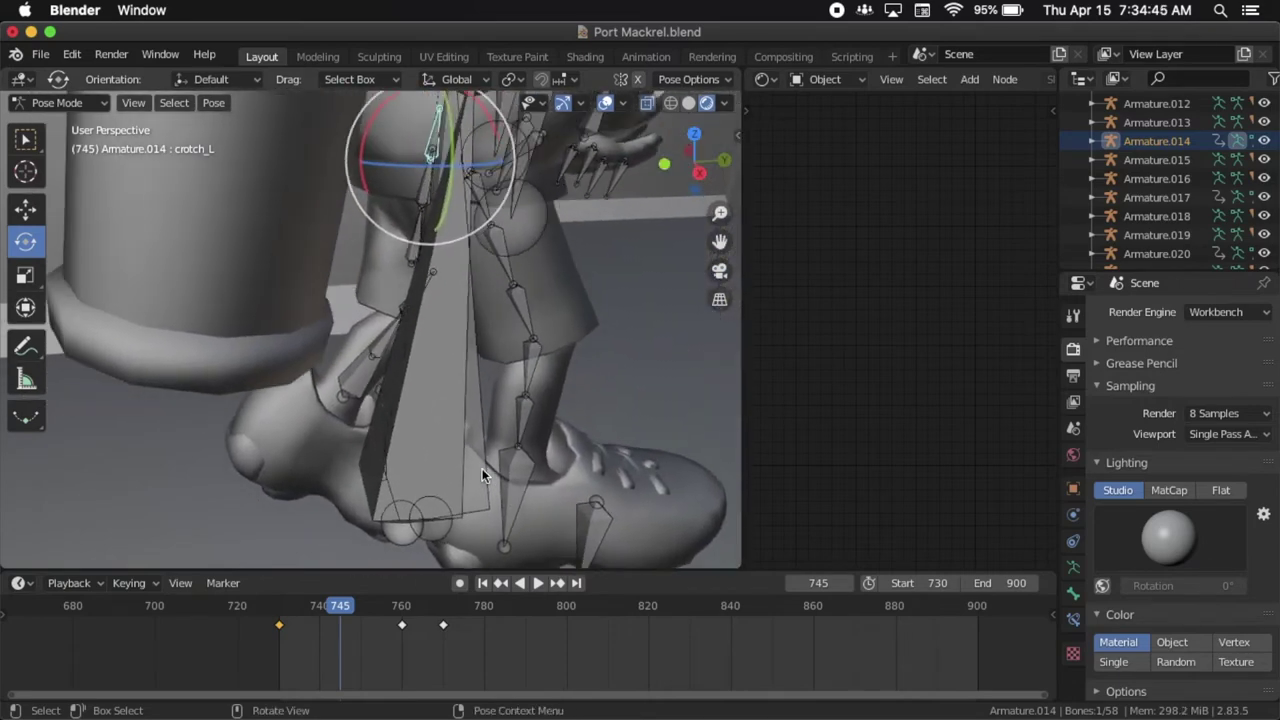
pyautogui.scroll(-4, 482, 468)
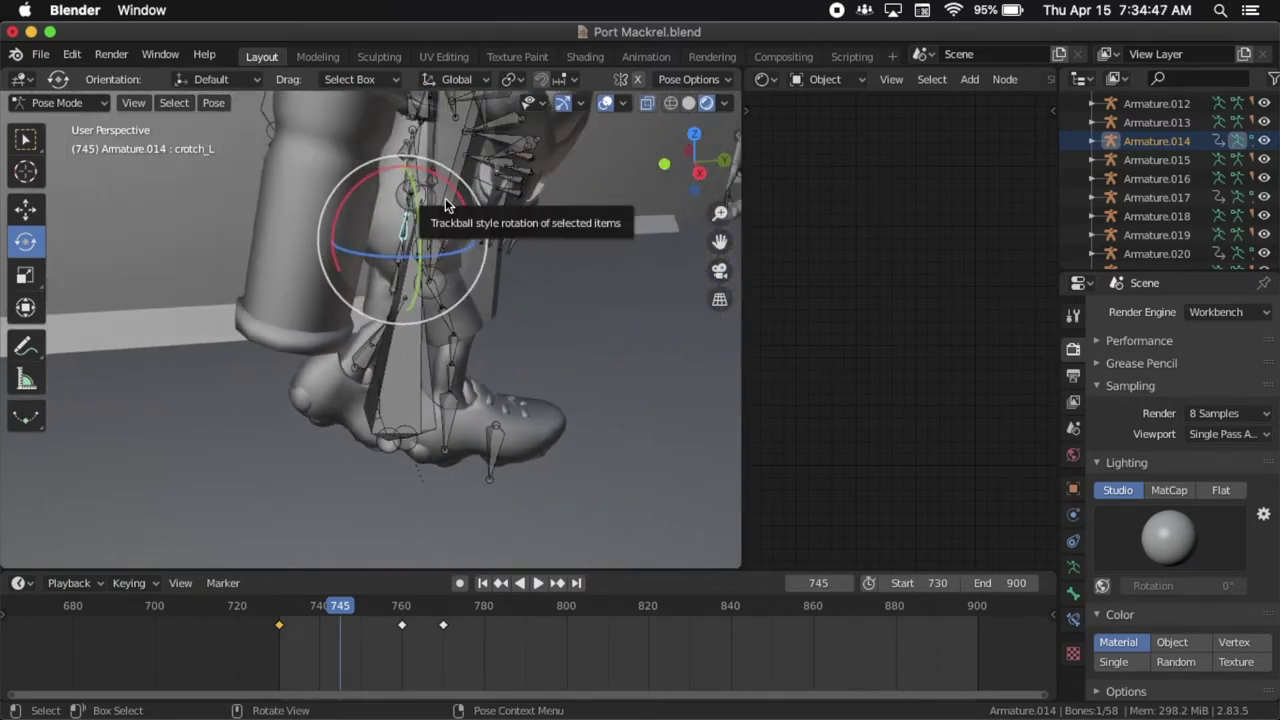
pyautogui.moveTo(446, 195); pyautogui.dragTo(393, 189)
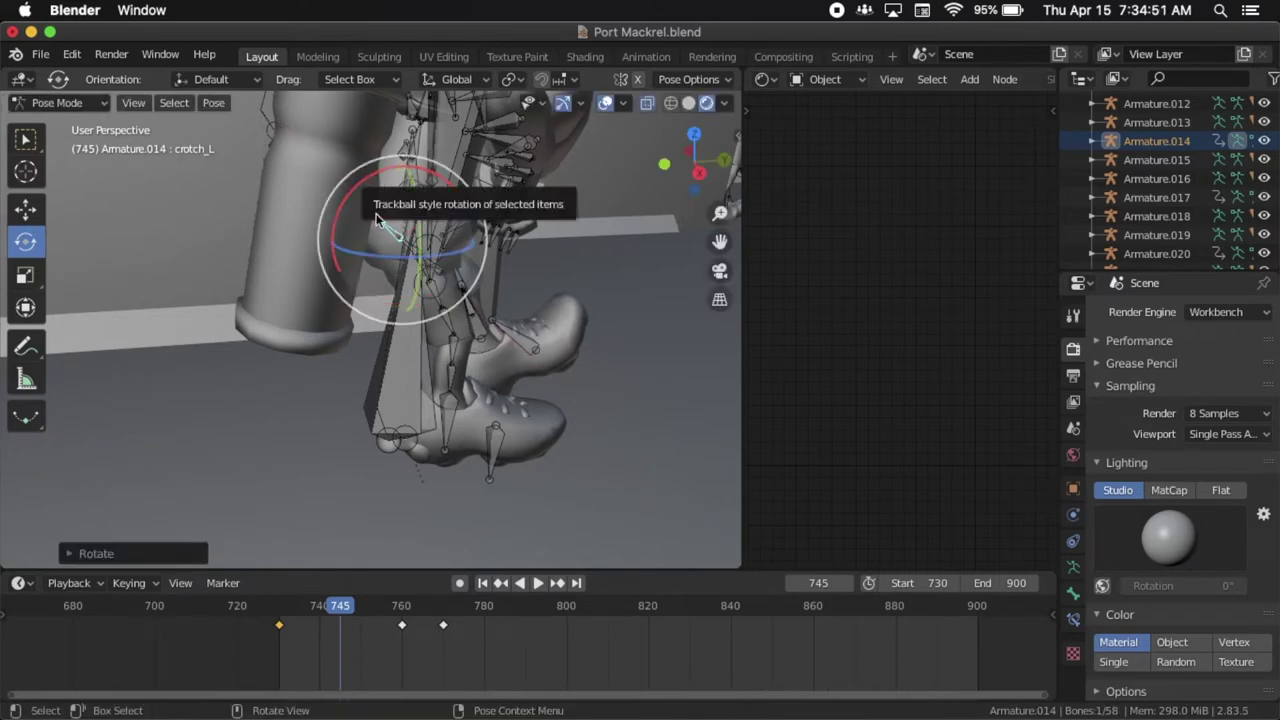
pyautogui.press('i')
pyautogui.click(252, 257)
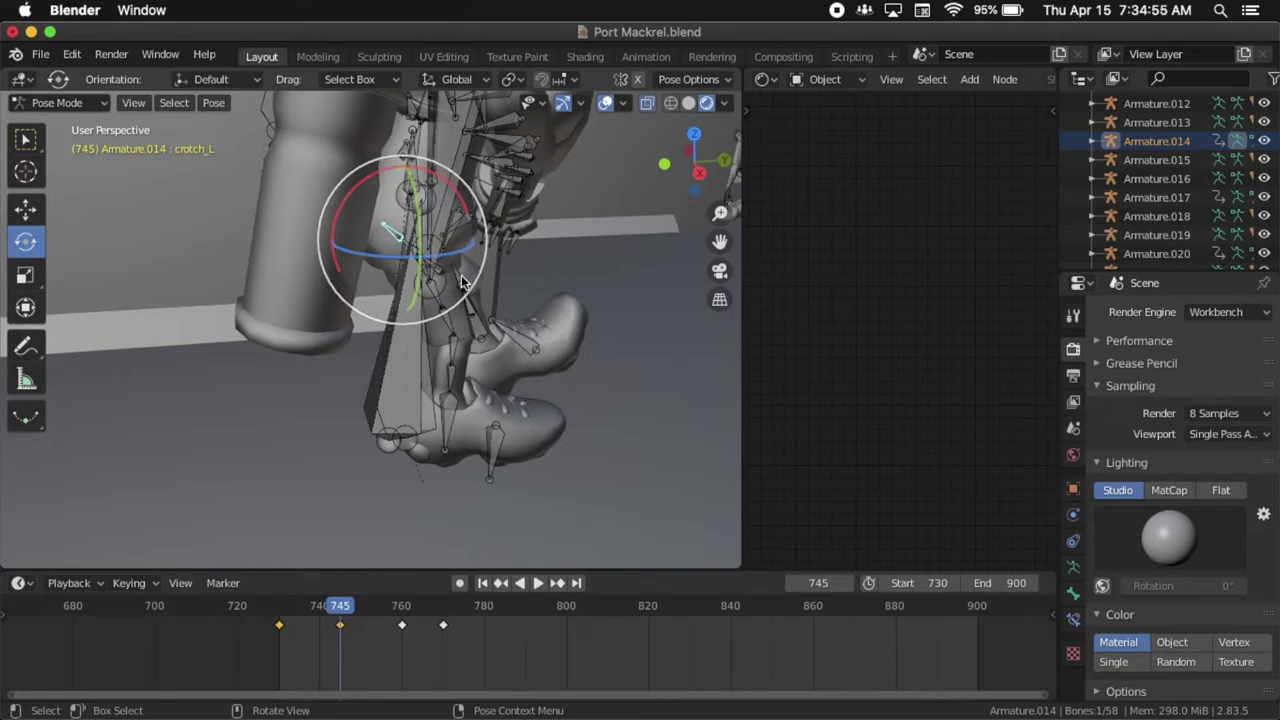
# Select the leg2_L bone, return to frame 730 and insert a keyframe for it.
pyautogui.press('Left')
pyautogui.press('Left')
pyautogui.press('Left')
pyautogui.press('Left')
pyautogui.press('Left')
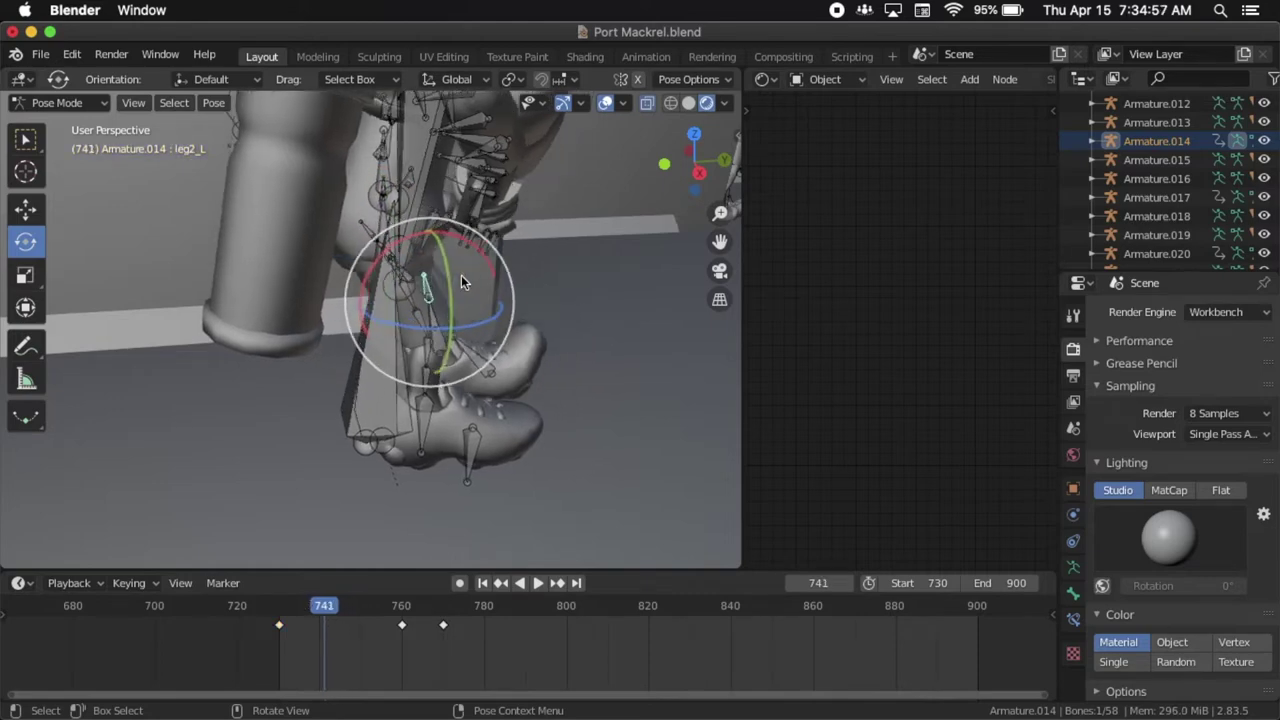
pyautogui.press('Left')
pyautogui.press('Left')
pyautogui.press('Left')
pyautogui.press('Left')
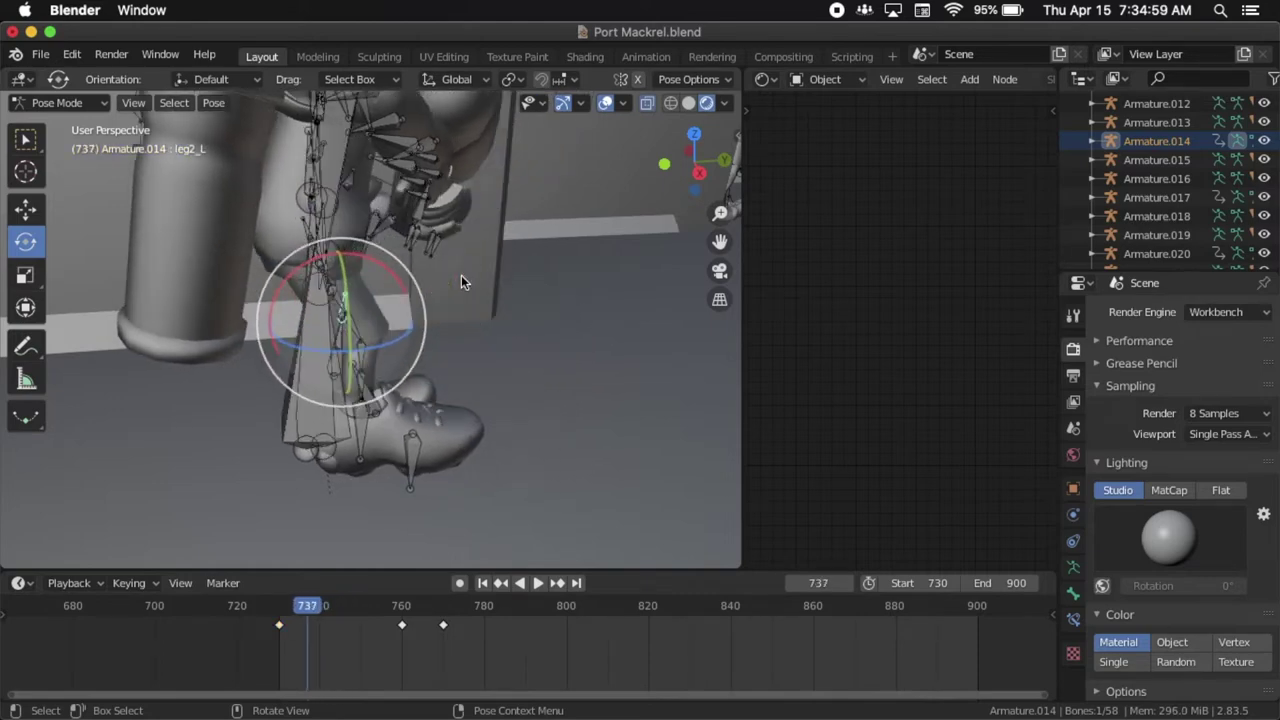
pyautogui.press('Left')
pyautogui.press('Left')
pyautogui.press('Left')
pyautogui.press('Left')
pyautogui.press('Left')
pyautogui.press('Left')
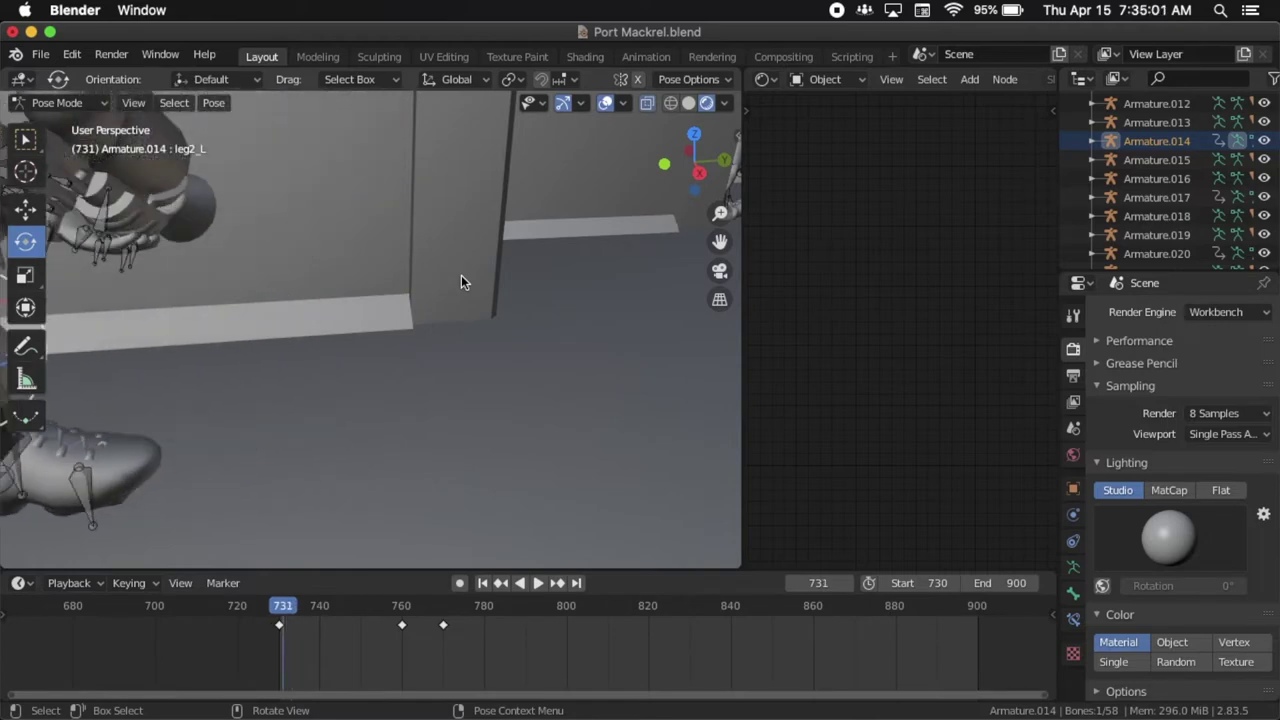
pyautogui.hotkey('shift', 'i')
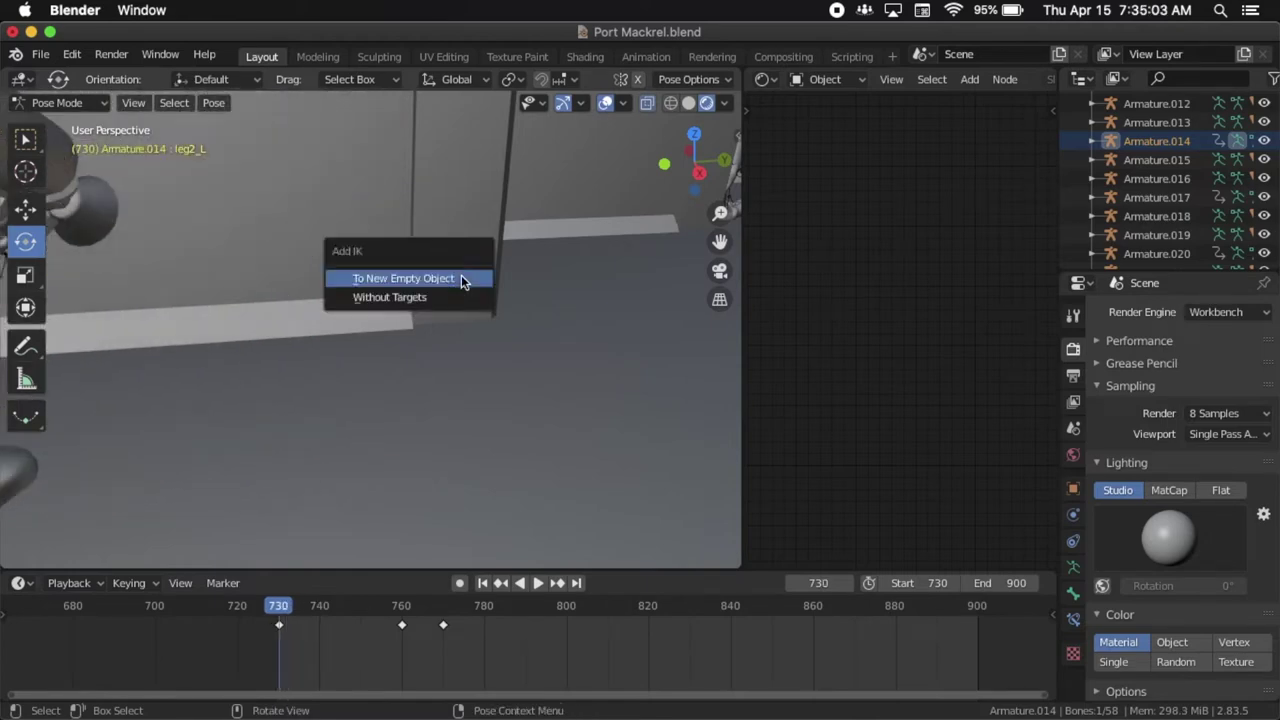
pyautogui.press('i')
pyautogui.click(318, 348)
# Step through frames 730 to 745 to examine how the left leg moves during the stride.
pyautogui.press('Right')
pyautogui.press('Right')
pyautogui.press('Right')
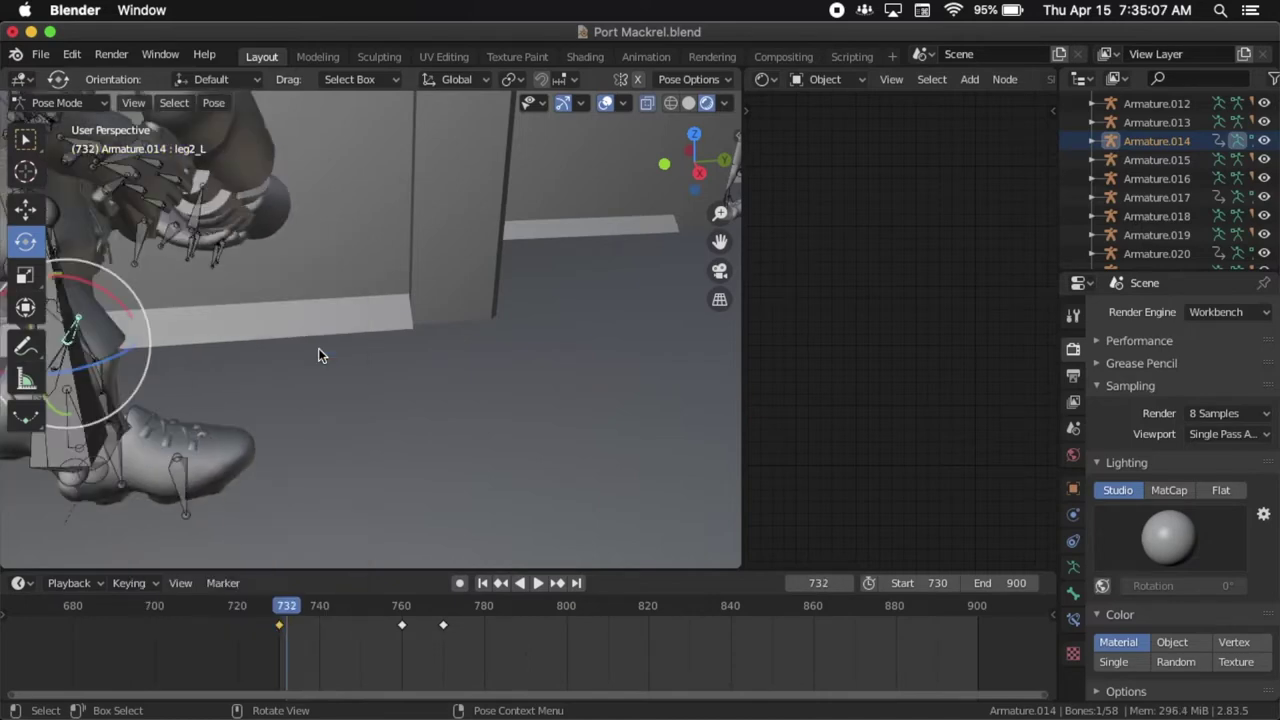
pyautogui.press('Right')
pyautogui.press('Right')
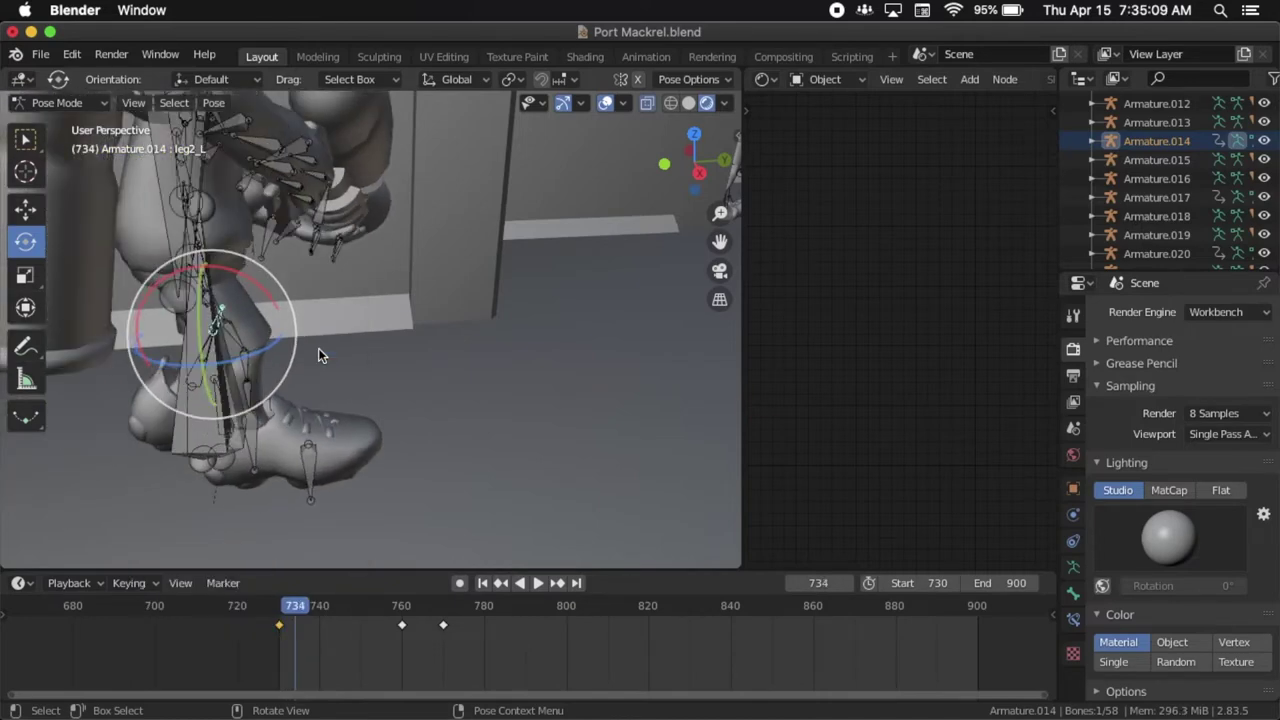
pyautogui.press('Right')
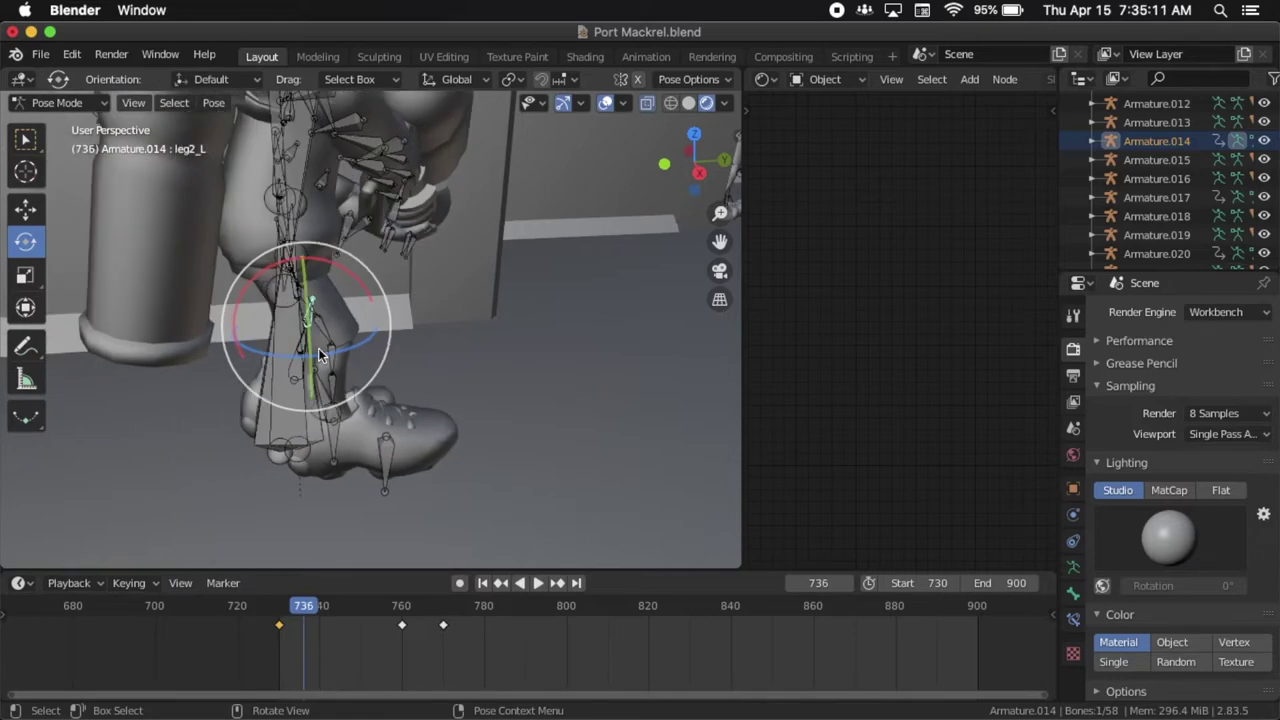
pyautogui.press('Right')
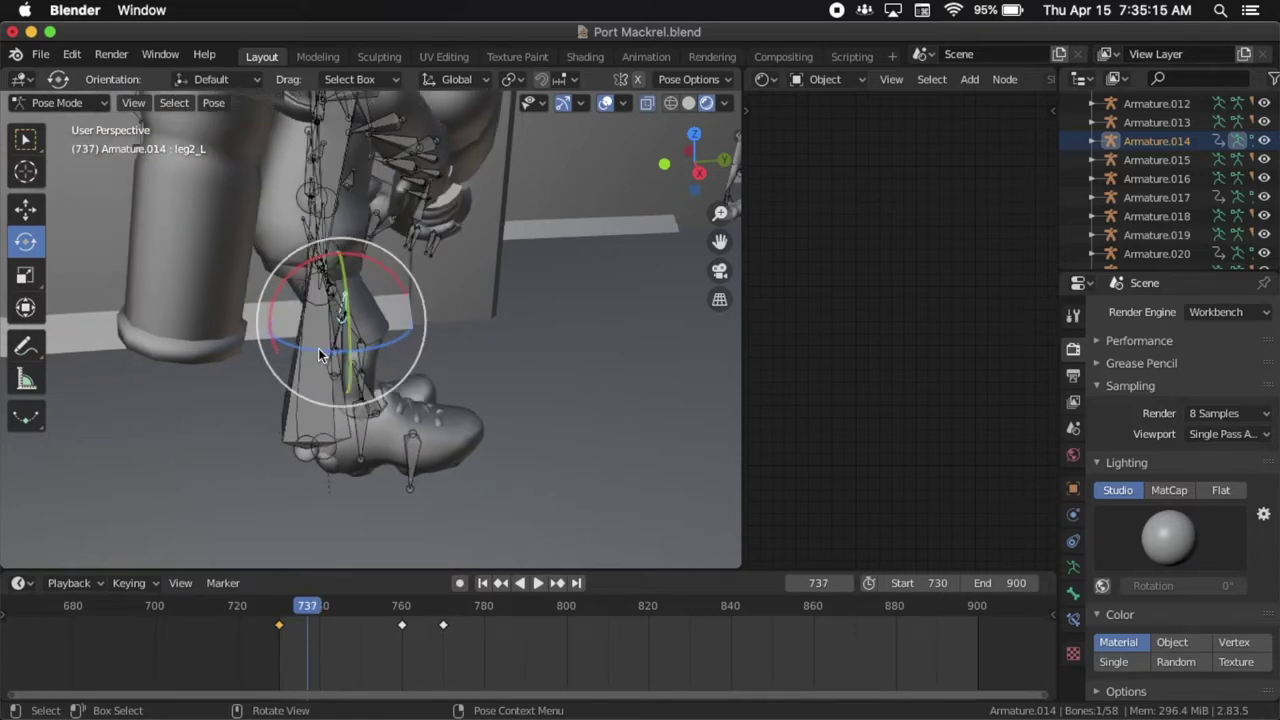
pyautogui.press('Right')
pyautogui.press('Right')
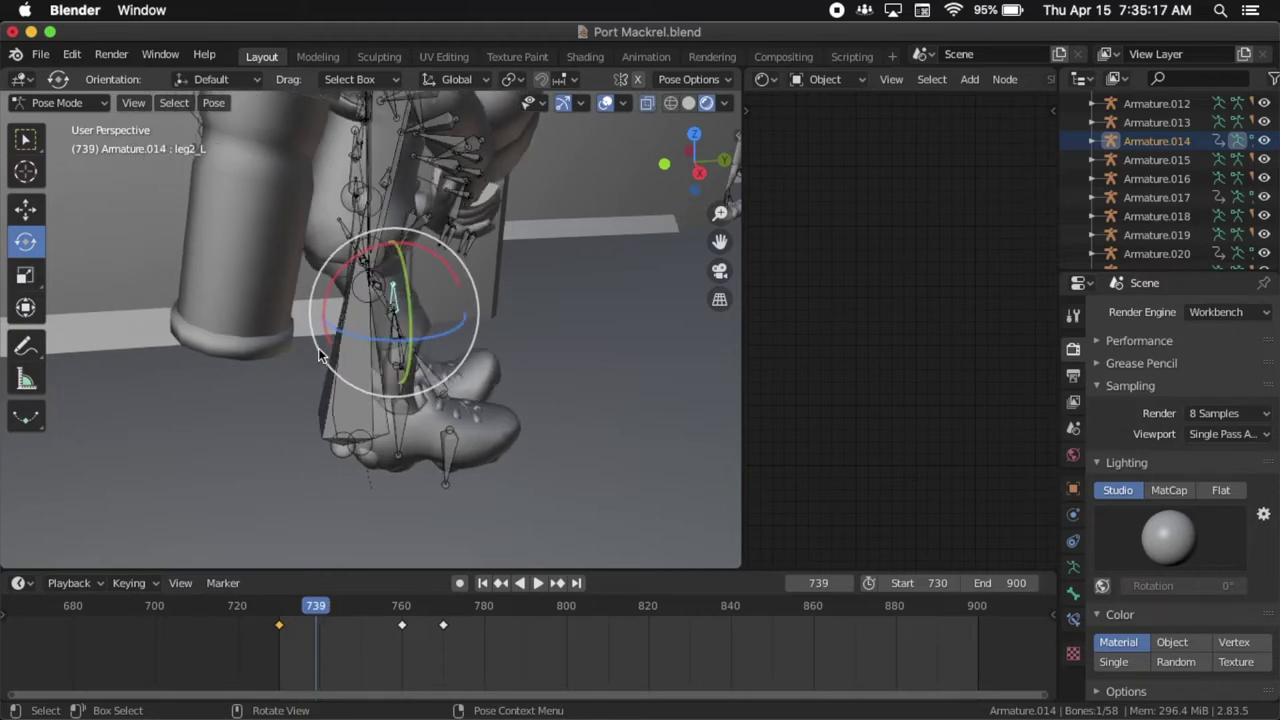
pyautogui.press('Right')
pyautogui.press('Right')
pyautogui.press('Right')
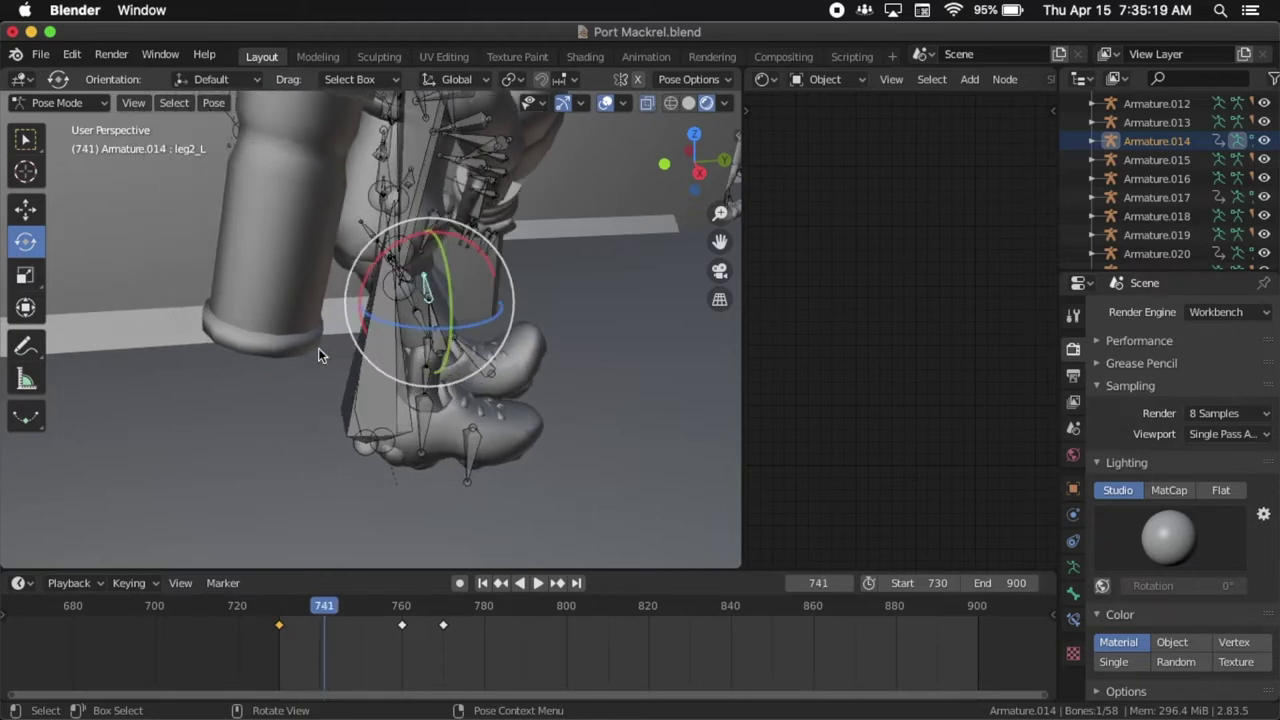
pyautogui.press('Right')
pyautogui.press('Right')
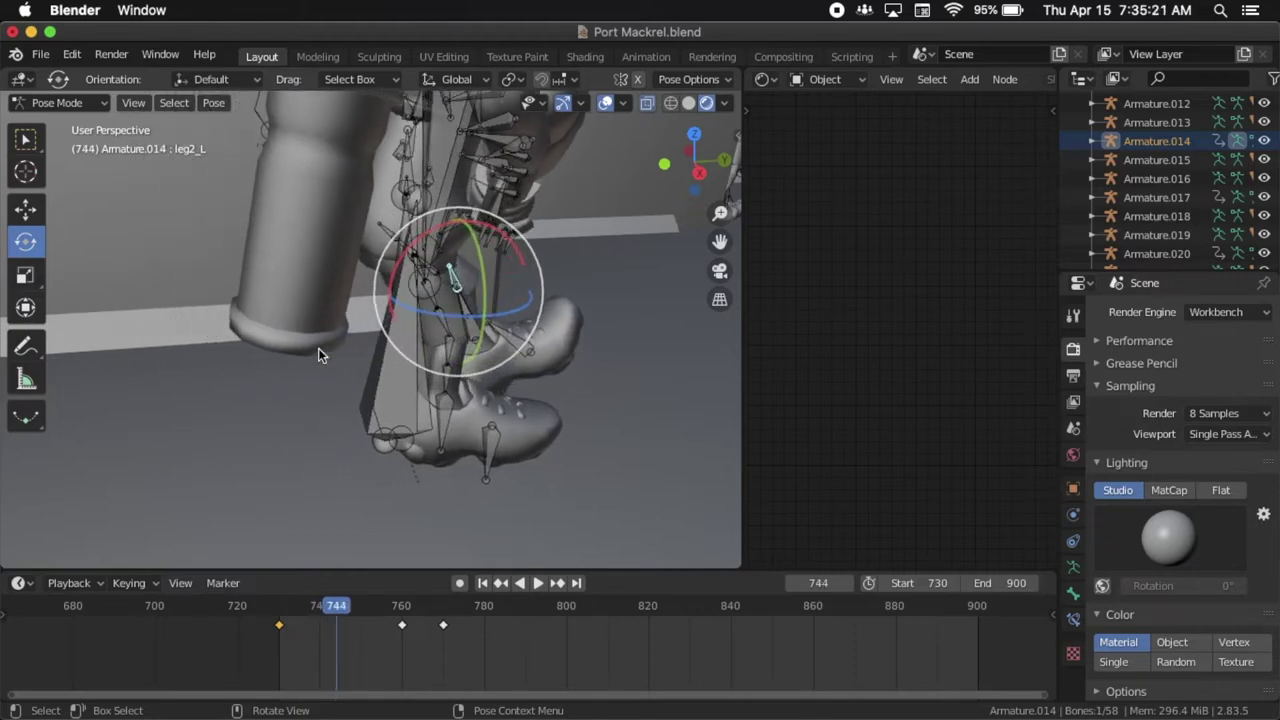
pyautogui.press('Right')
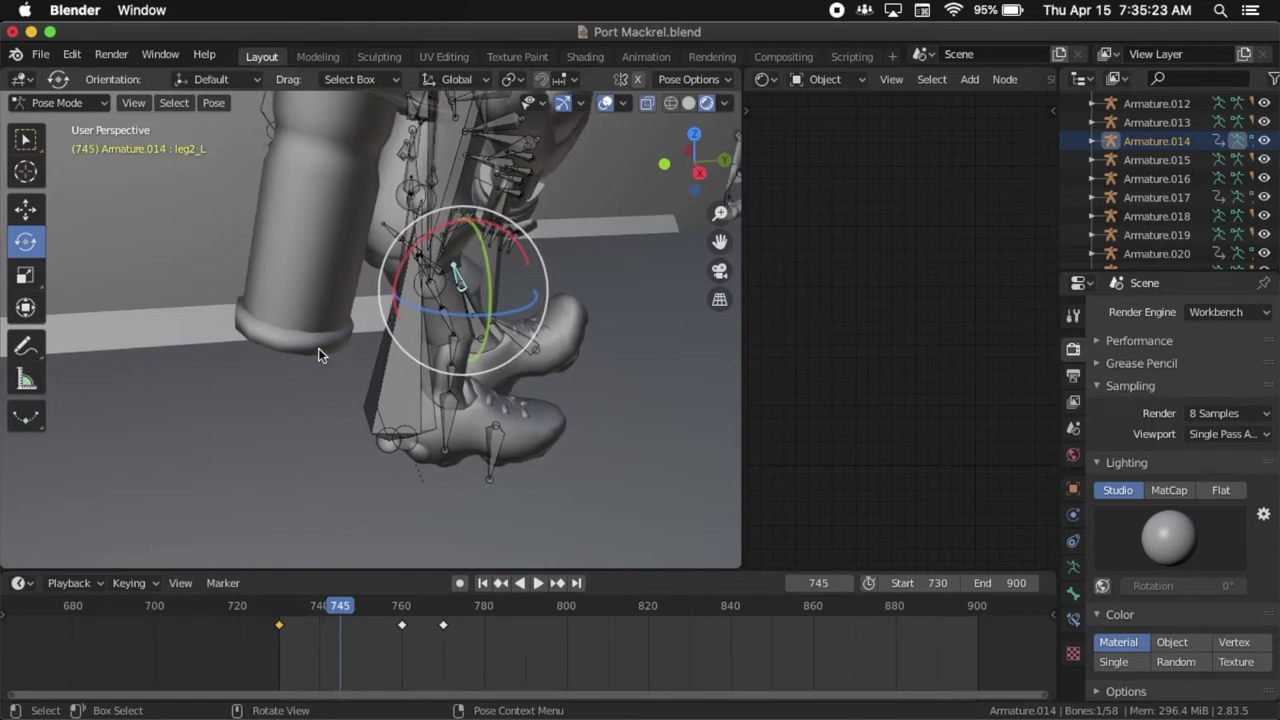
# At frame 738, rotate the leg2_L bone to bend the left knee backward and keyframe the pose.
pyautogui.press('Left')
pyautogui.press('Left')
pyautogui.press('Left')
pyautogui.press('Left')
pyautogui.press('Left')
pyautogui.press('Left')
pyautogui.press('Left')
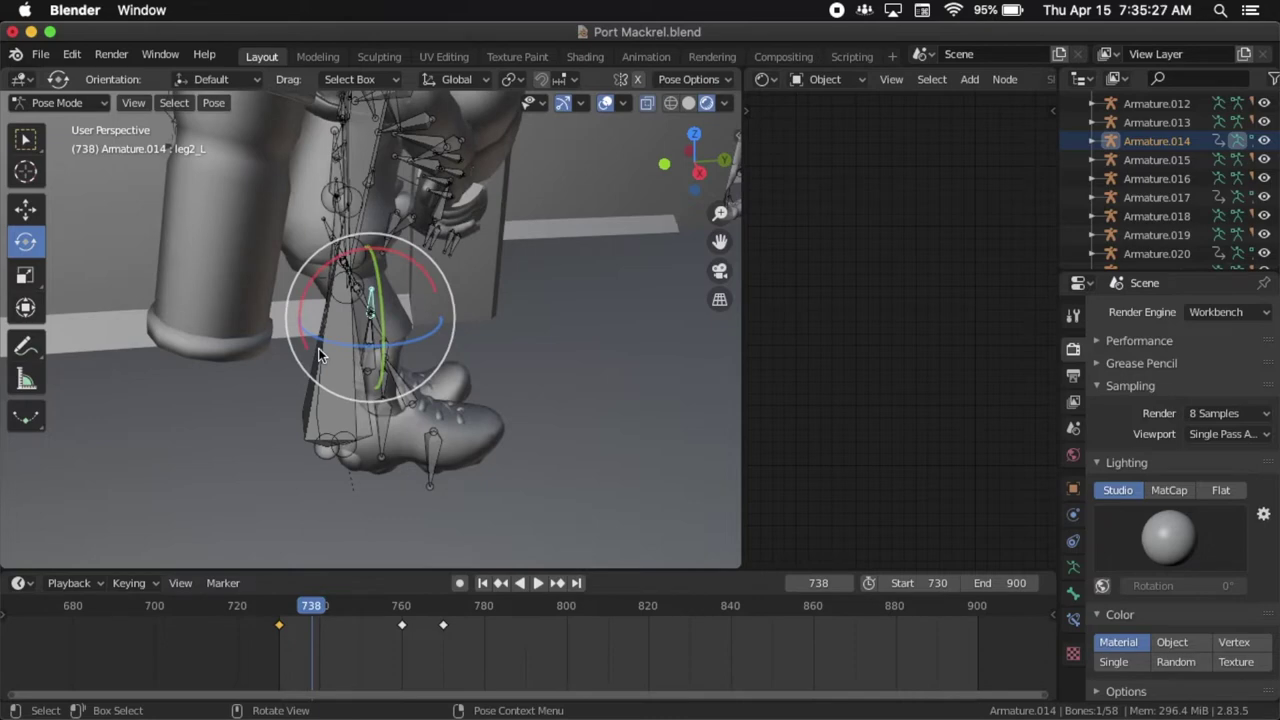
pyautogui.moveTo(411, 262); pyautogui.dragTo(467, 340)
pyautogui.scroll(-5, 467, 340)
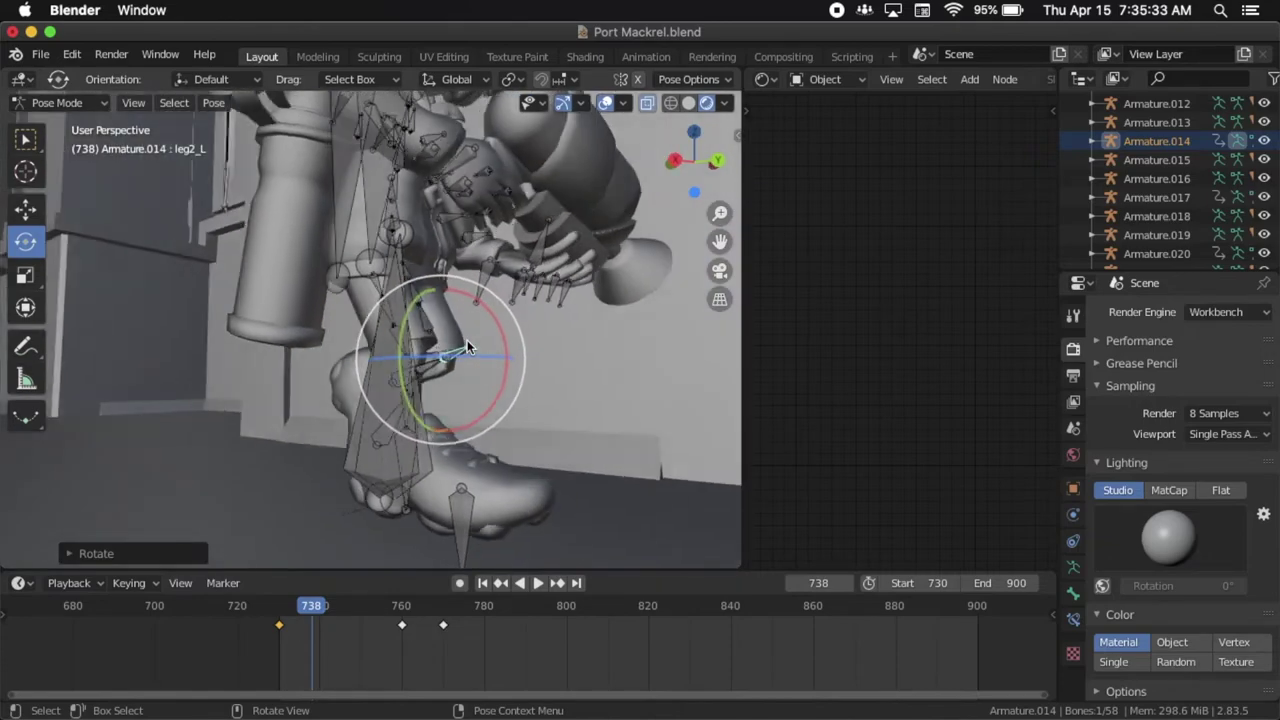
pyautogui.hscroll(-10, 467, 341)
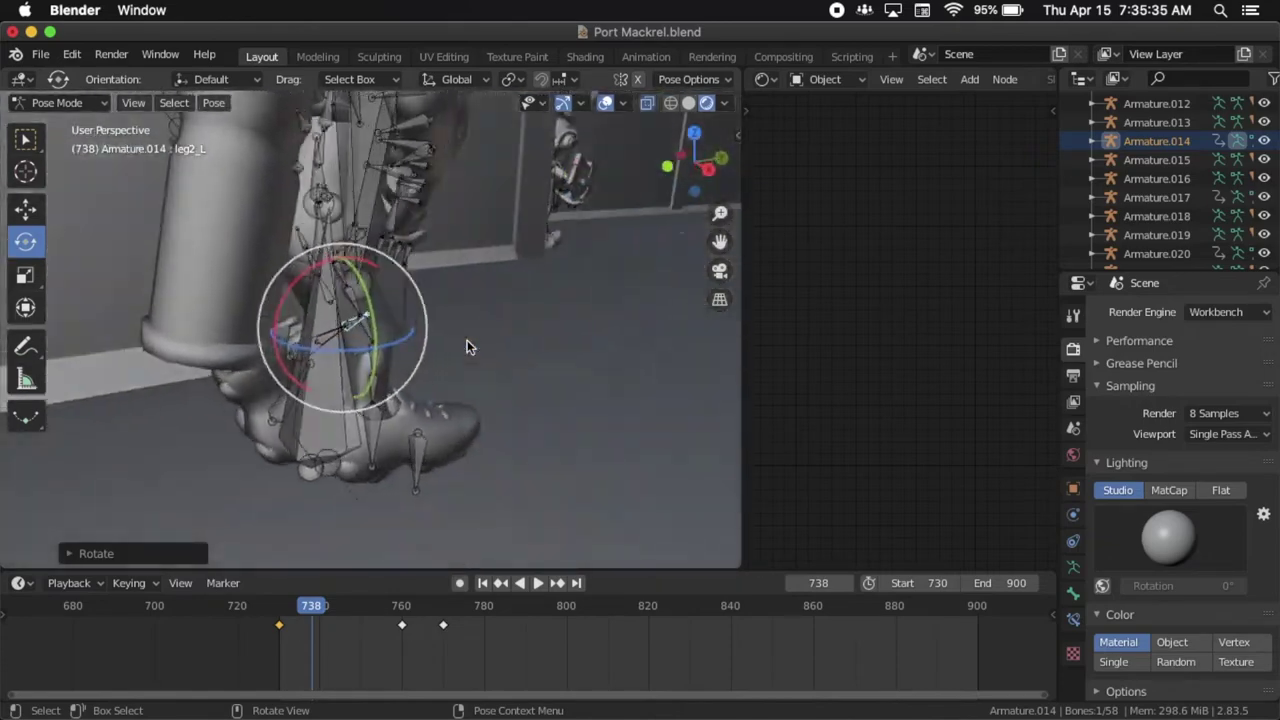
pyautogui.hscroll(-8, 467, 340)
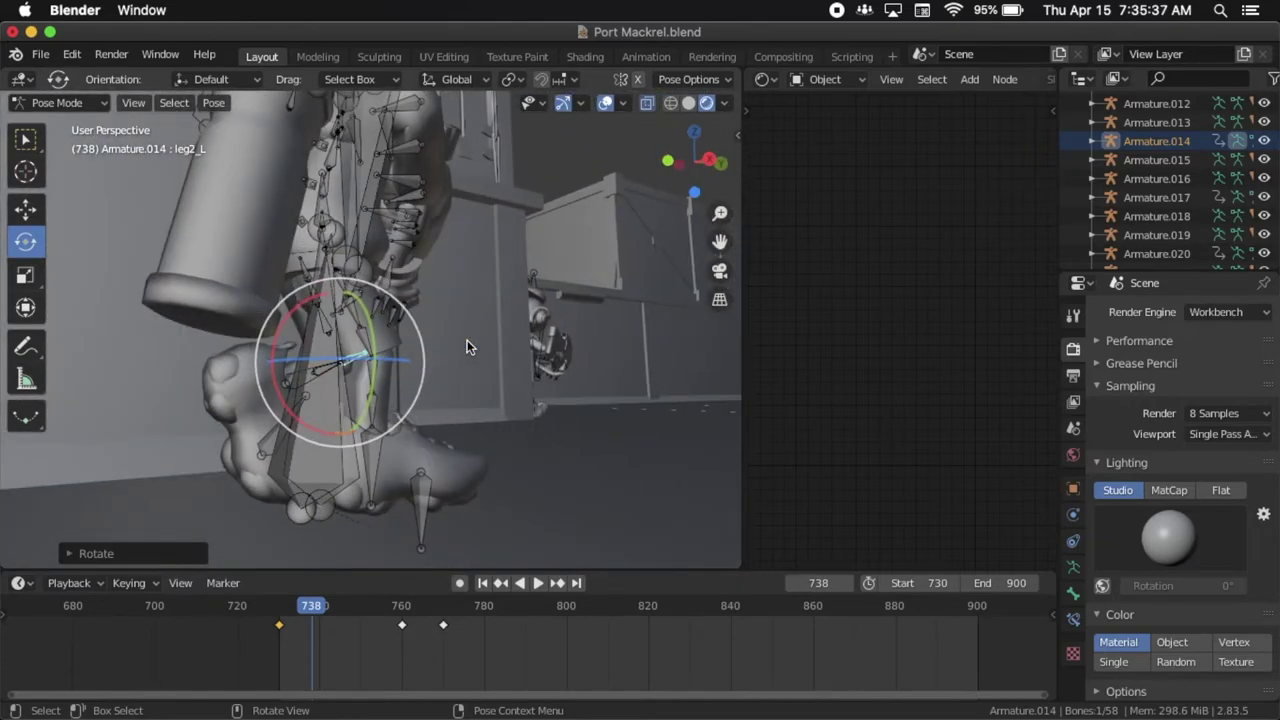
pyautogui.press('i')
pyautogui.click(467, 342)
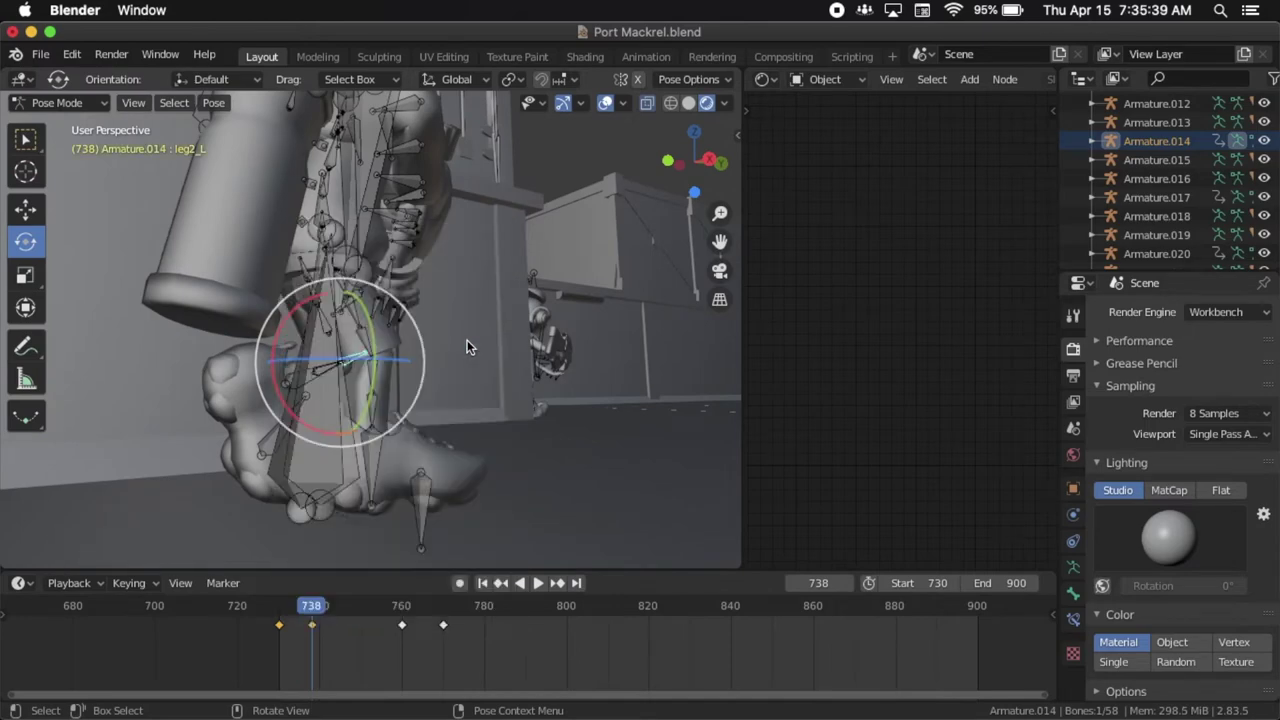
# Advance the animation to frame 745.
pyautogui.press('Right')
pyautogui.press('Right')
pyautogui.press('Right')
pyautogui.press('Right')
pyautogui.press('Right')
pyautogui.press('Right')
pyautogui.press('Right')
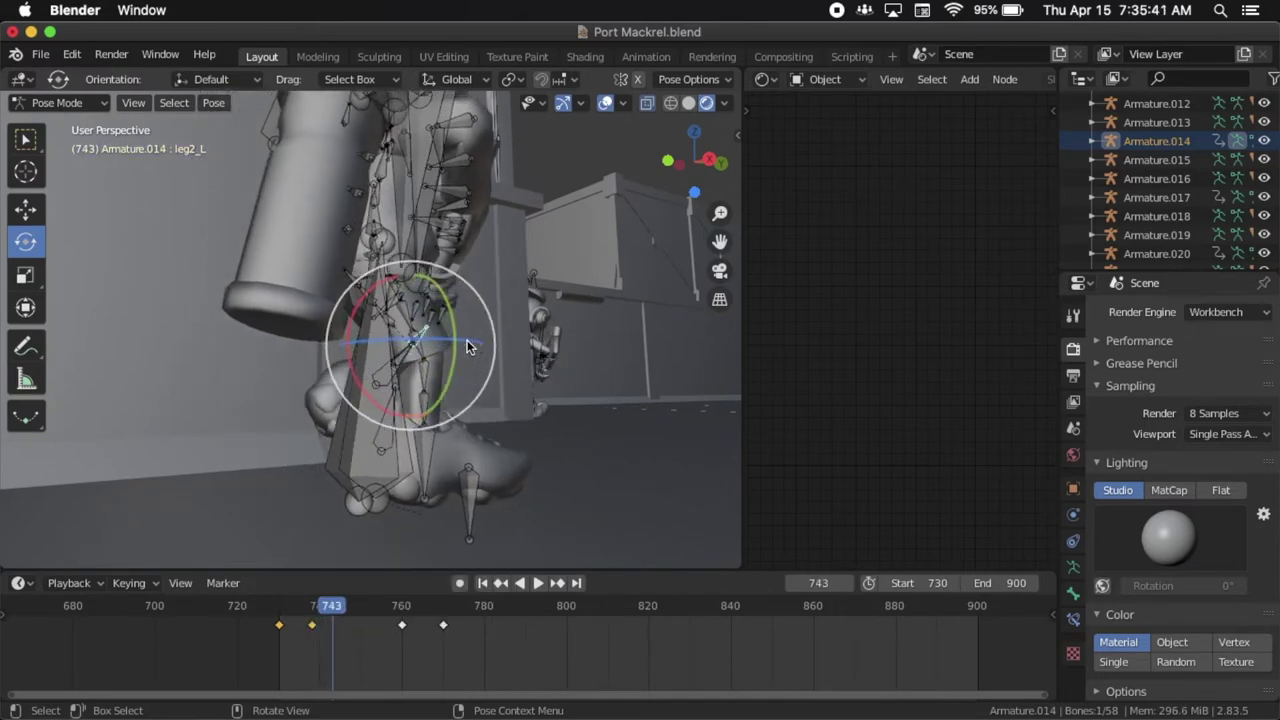
pyautogui.press('i')
pyautogui.click(553, 362)
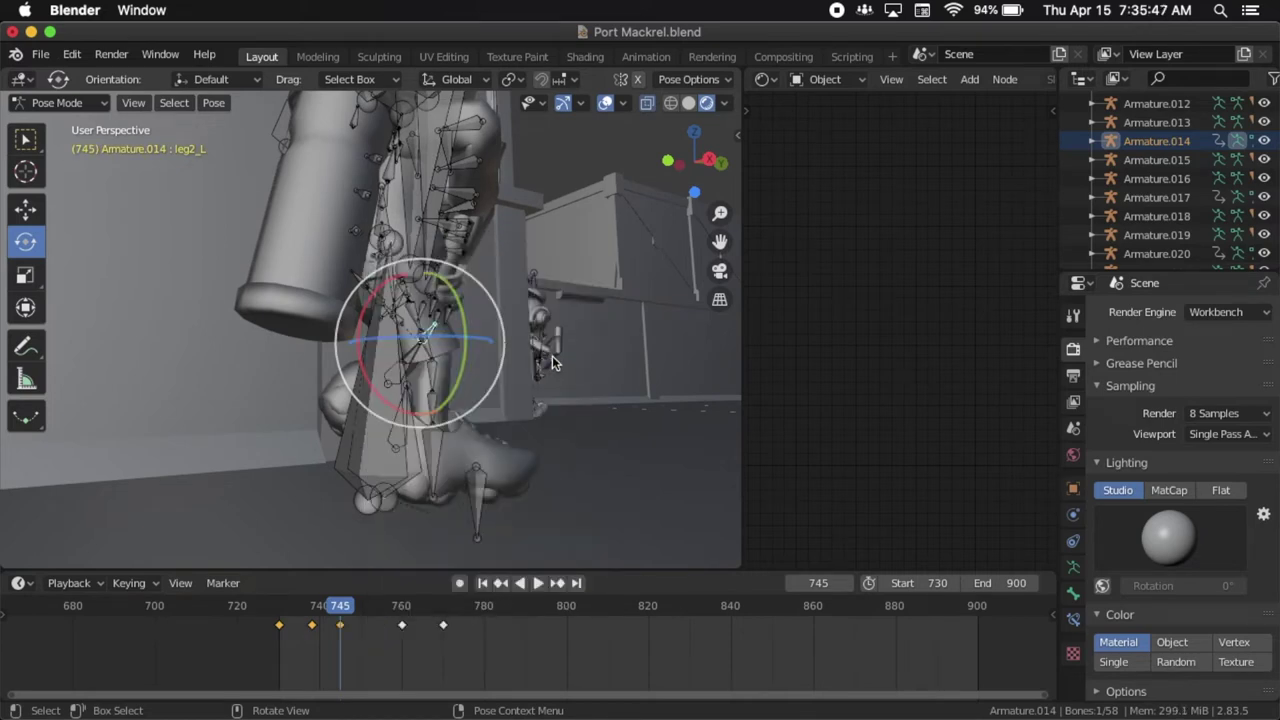
pyautogui.press('ctrl')
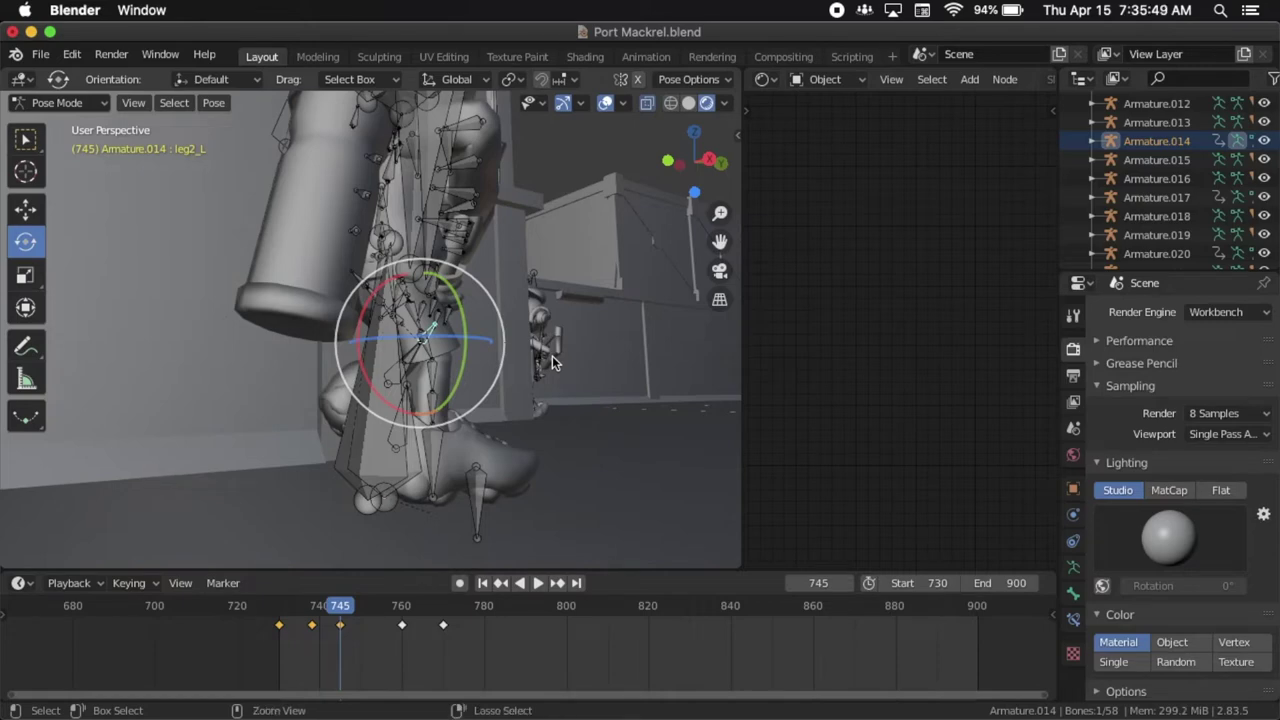
# At frame 745, rotate the leg2_L bone to bring the left lower leg forward and keyframe the pose.
pyautogui.moveTo(362, 318); pyautogui.dragTo(367, 376)
pyautogui.hscroll(3, 367, 376)
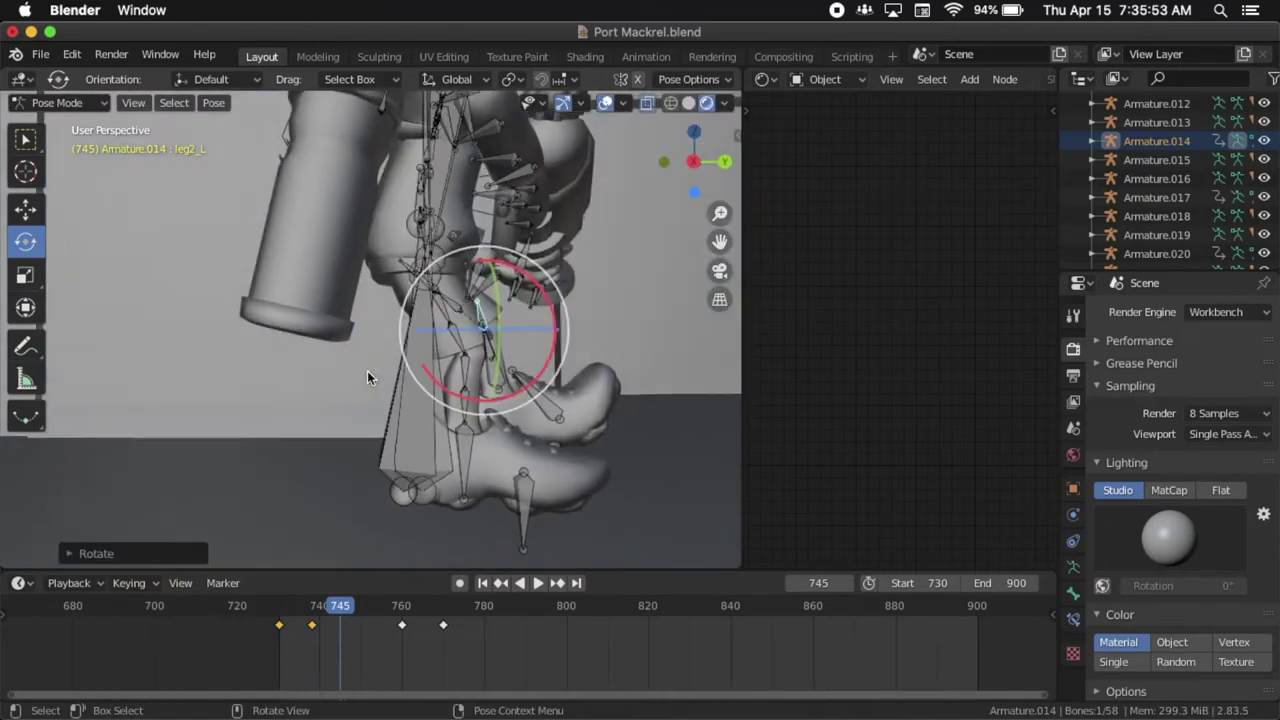
pyautogui.hscroll(4, 367, 376)
pyautogui.hscroll(-3, 367, 376)
pyautogui.hscroll(-1, 367, 376)
pyautogui.hscroll(4, 367, 376)
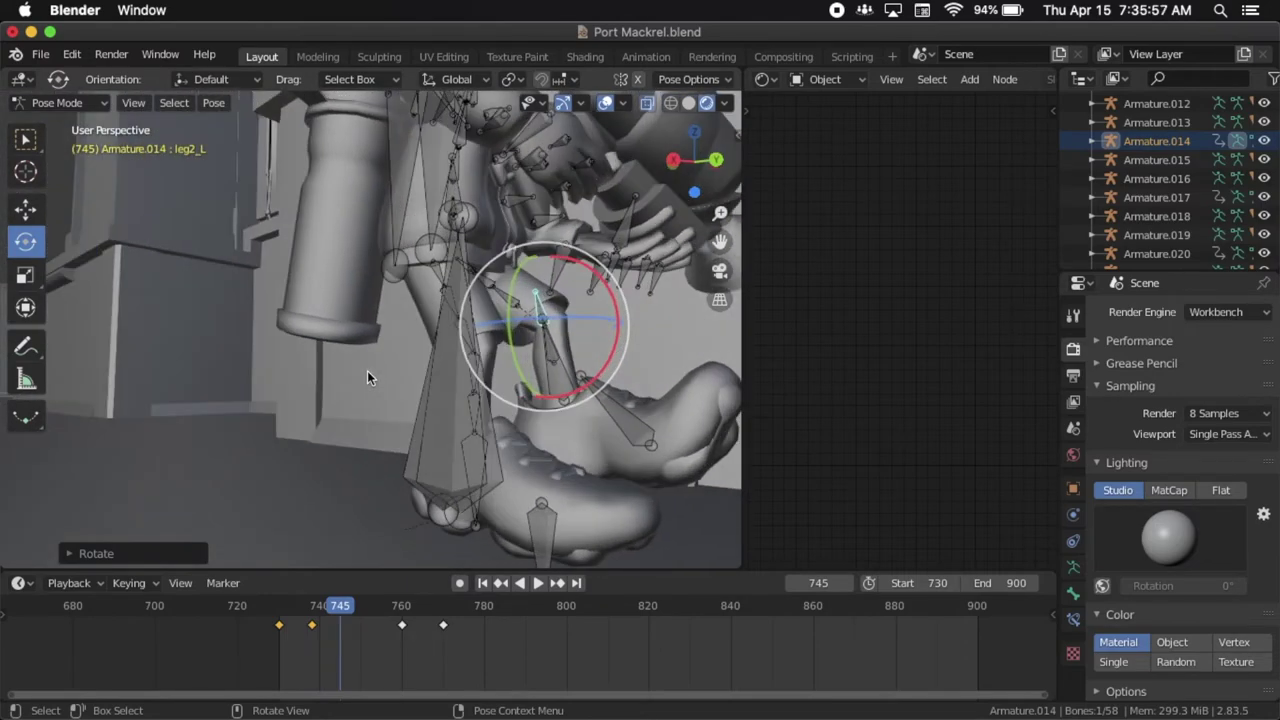
pyautogui.moveTo(610, 302); pyautogui.dragTo(614, 326)
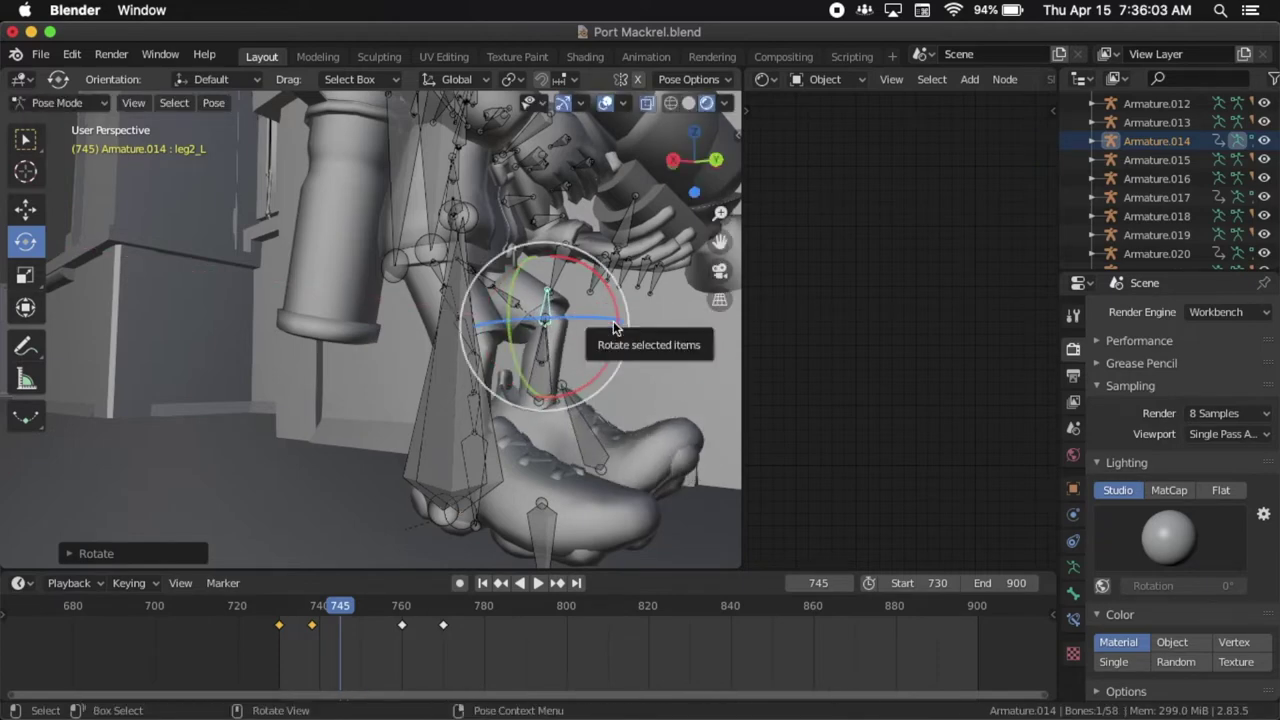
pyautogui.moveTo(614, 317); pyautogui.dragTo(615, 318, button='middle')
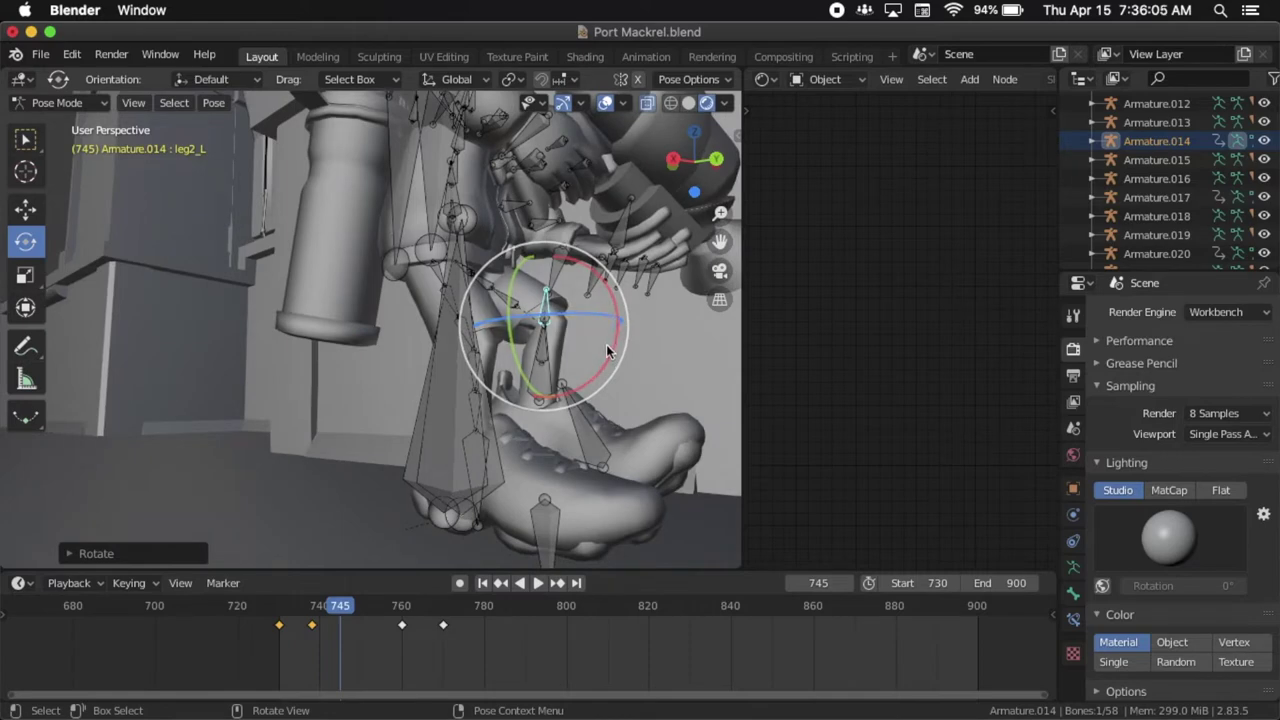
pyautogui.moveTo(606, 358); pyautogui.dragTo(624, 345)
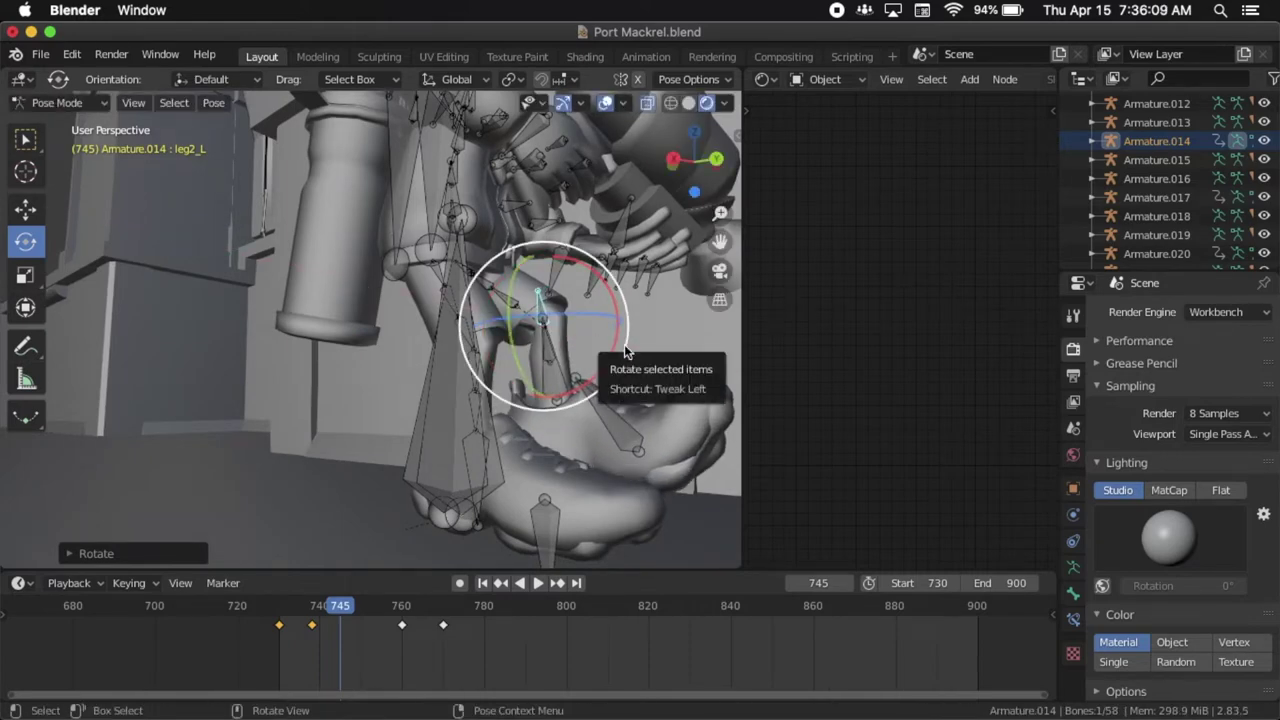
pyautogui.hscroll(8, 534, 330)
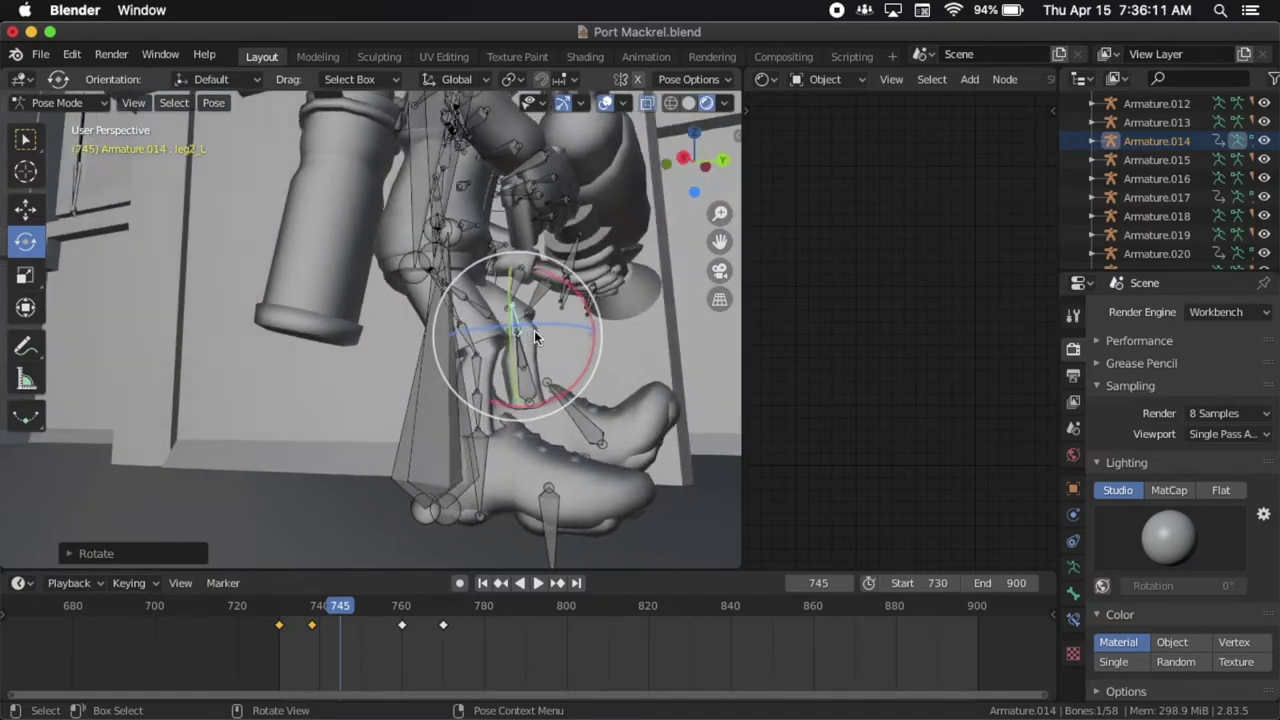
pyautogui.hscroll(2, 534, 330)
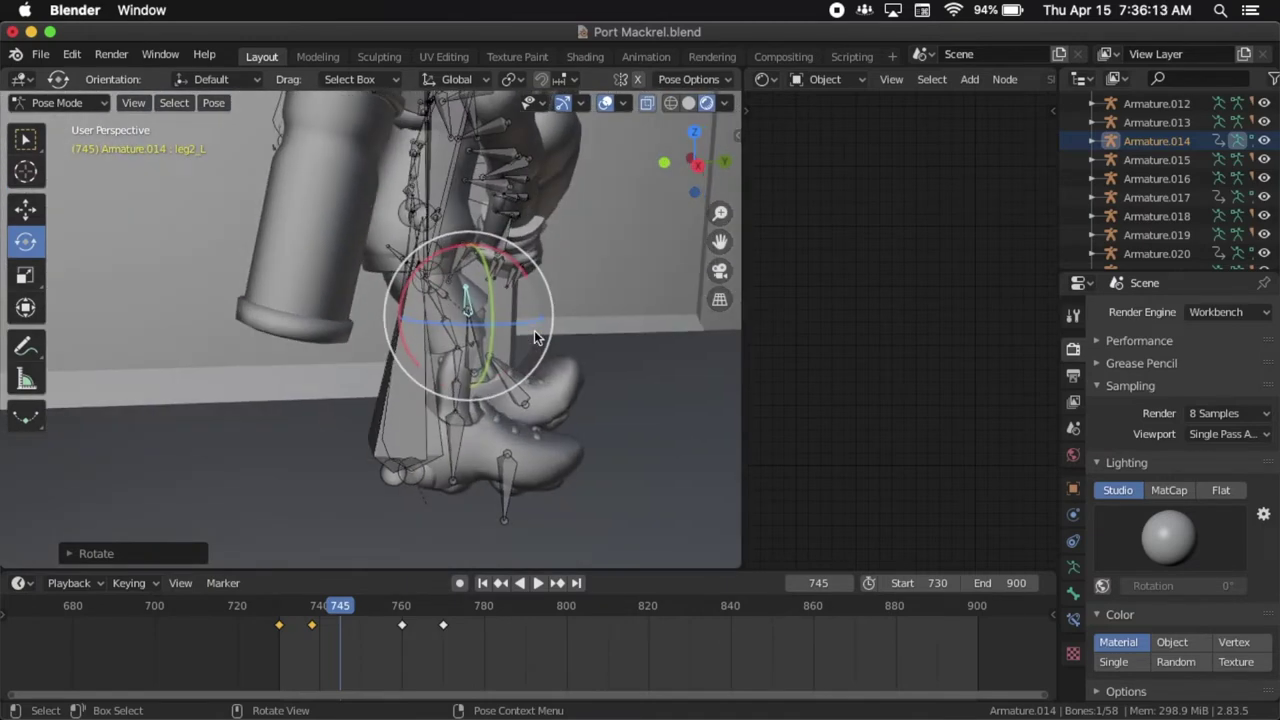
pyautogui.press('i')
pyautogui.click(534, 330)
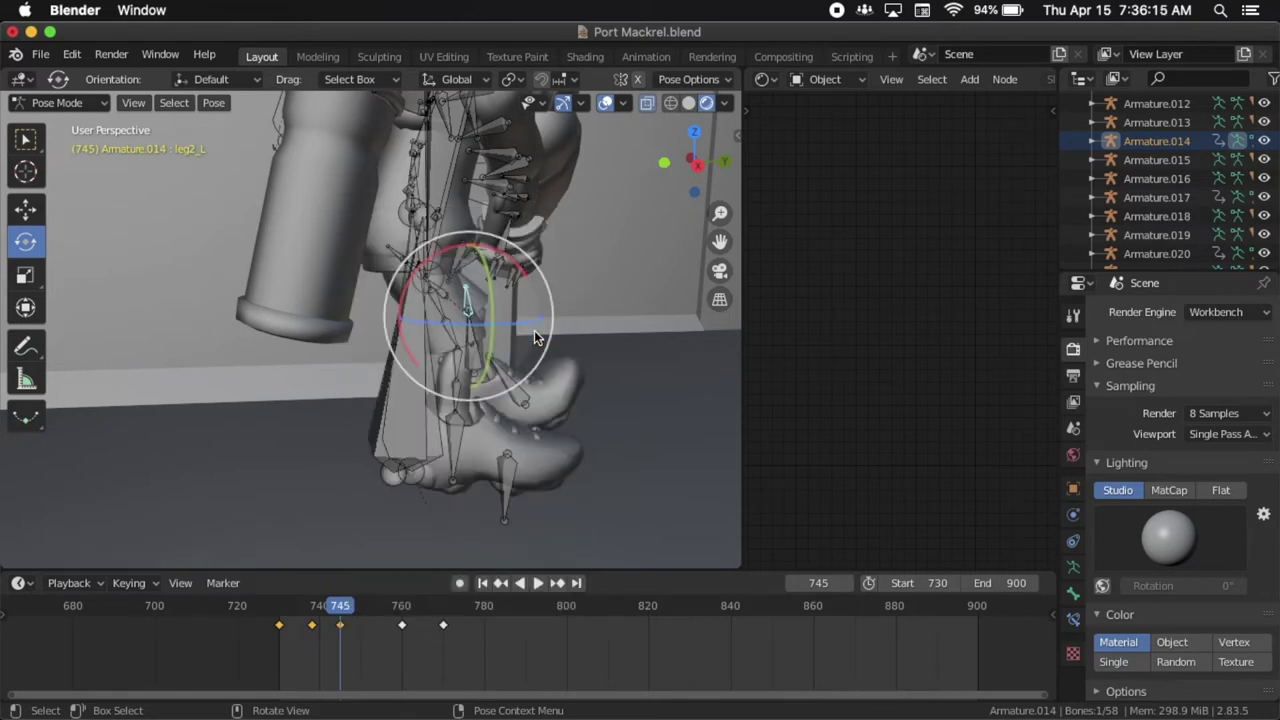
# Select the toe_L bone and insert a keyframe for it at frame 737.
pyautogui.click(522, 398)
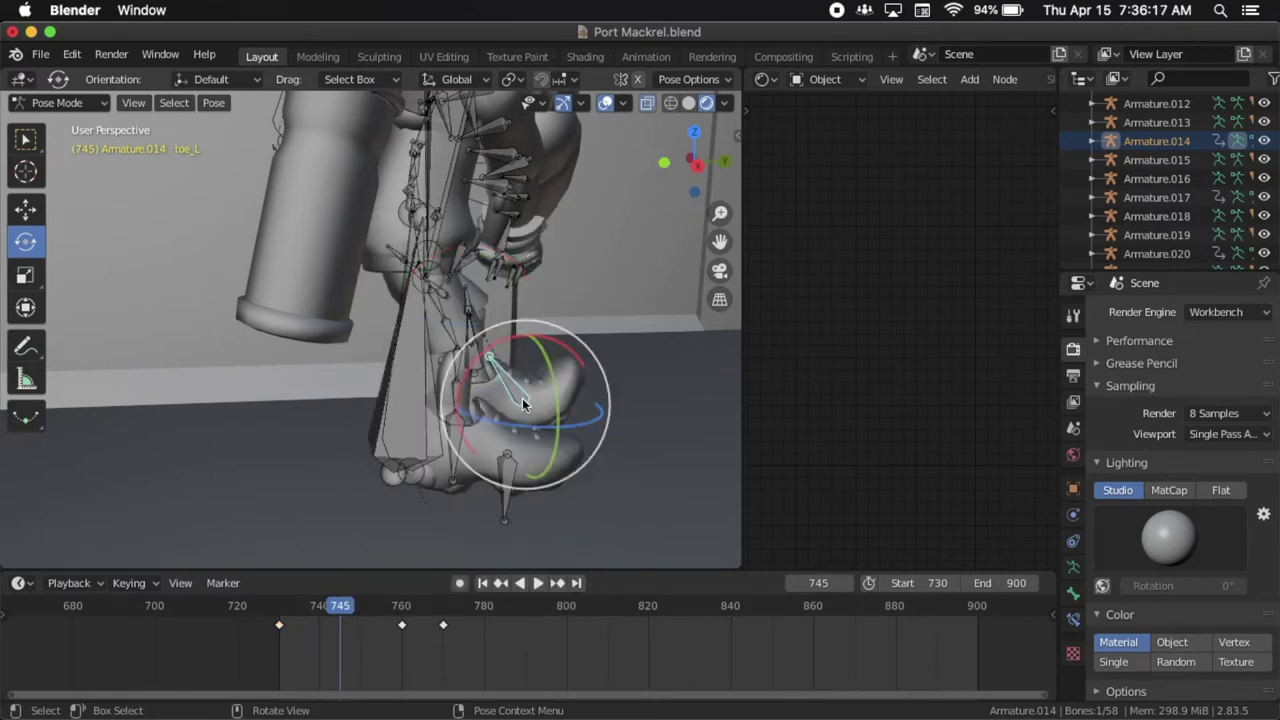
pyautogui.click(308, 614)
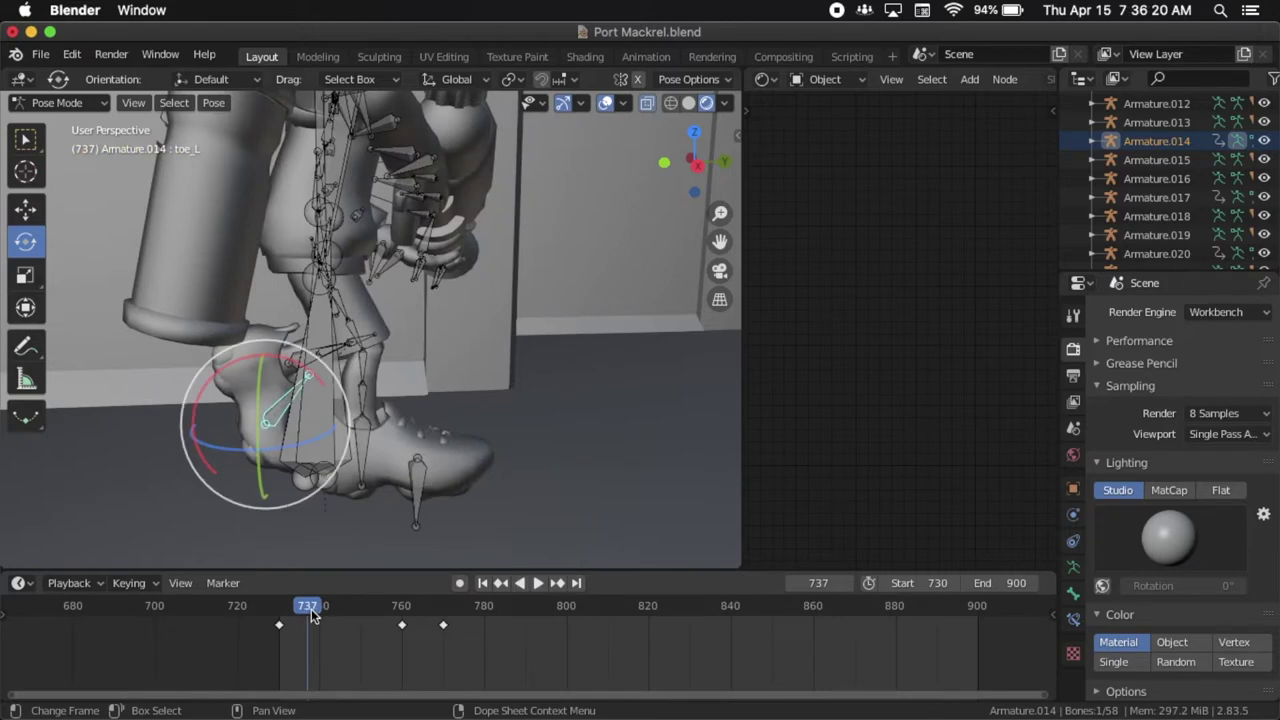
pyautogui.press('i')
pyautogui.click(475, 433)
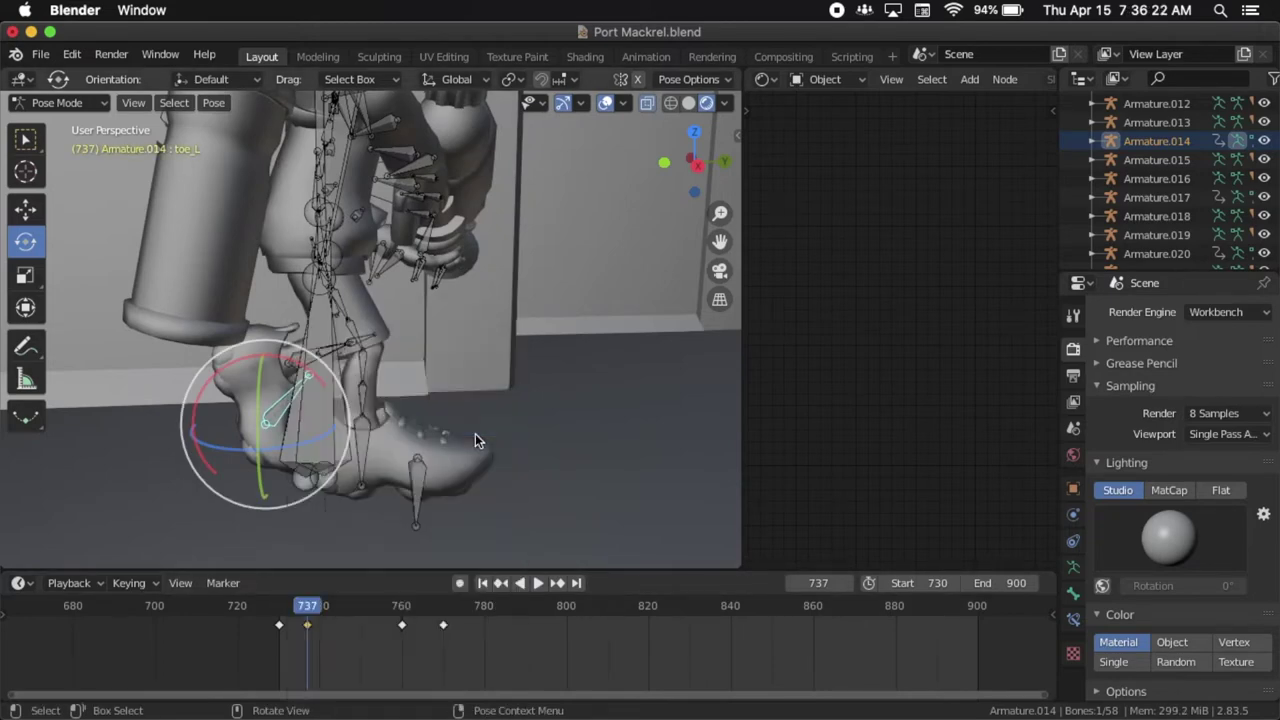
# At frame 745, rotate the toe_L bone to tilt the raised left toes downward and keyframe the pose.
pyautogui.click(336, 618)
pyautogui.moveTo(336, 618); pyautogui.dragTo(341, 620)
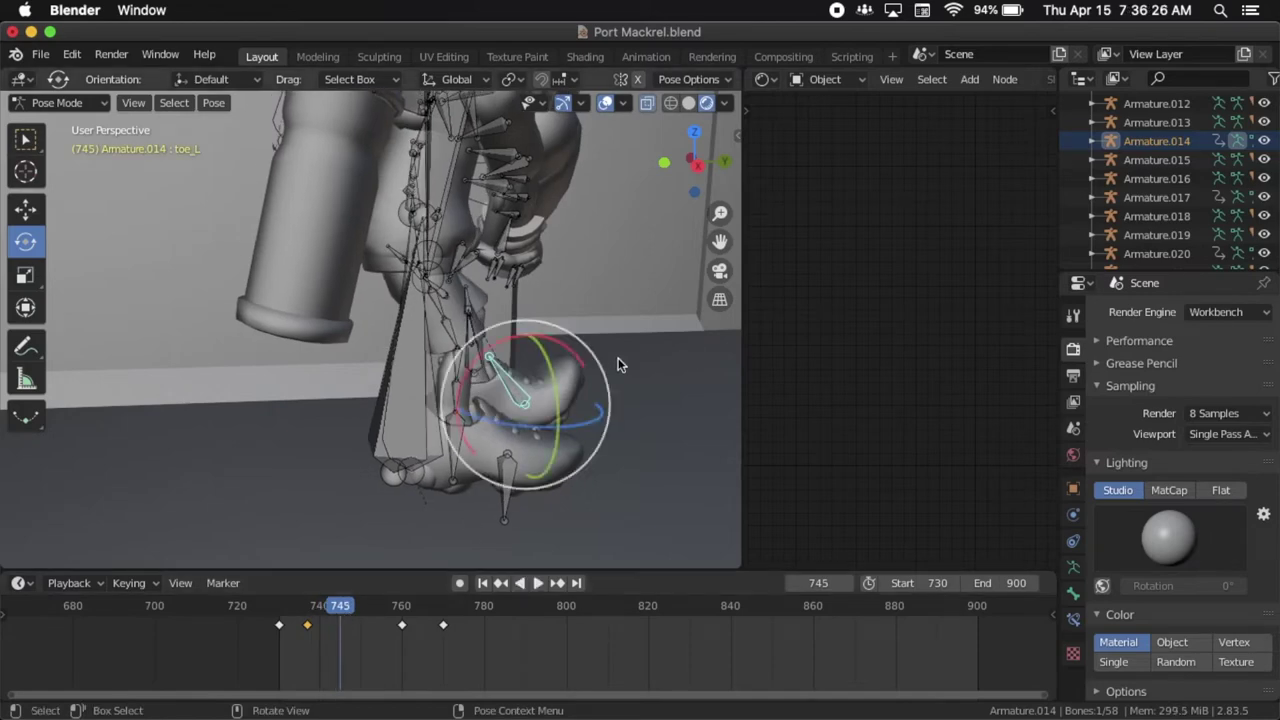
pyautogui.moveTo(577, 360); pyautogui.dragTo(590, 383)
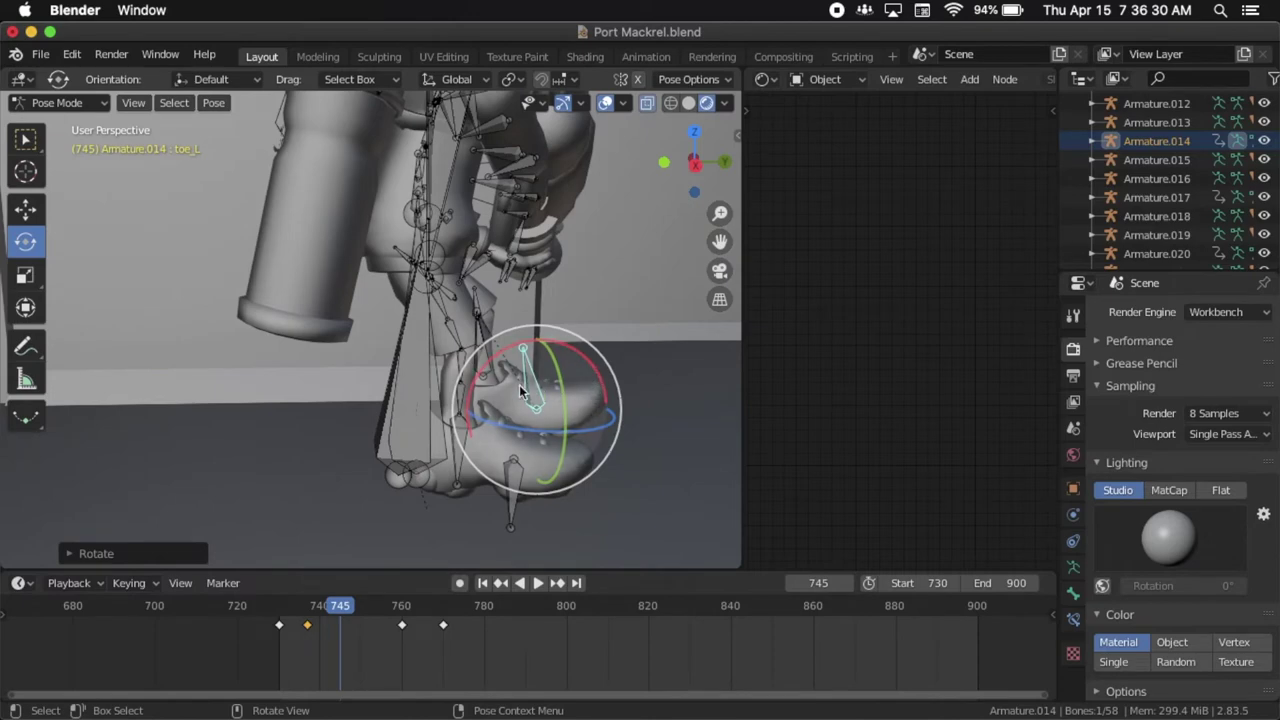
pyautogui.press('i')
pyautogui.click(404, 411)
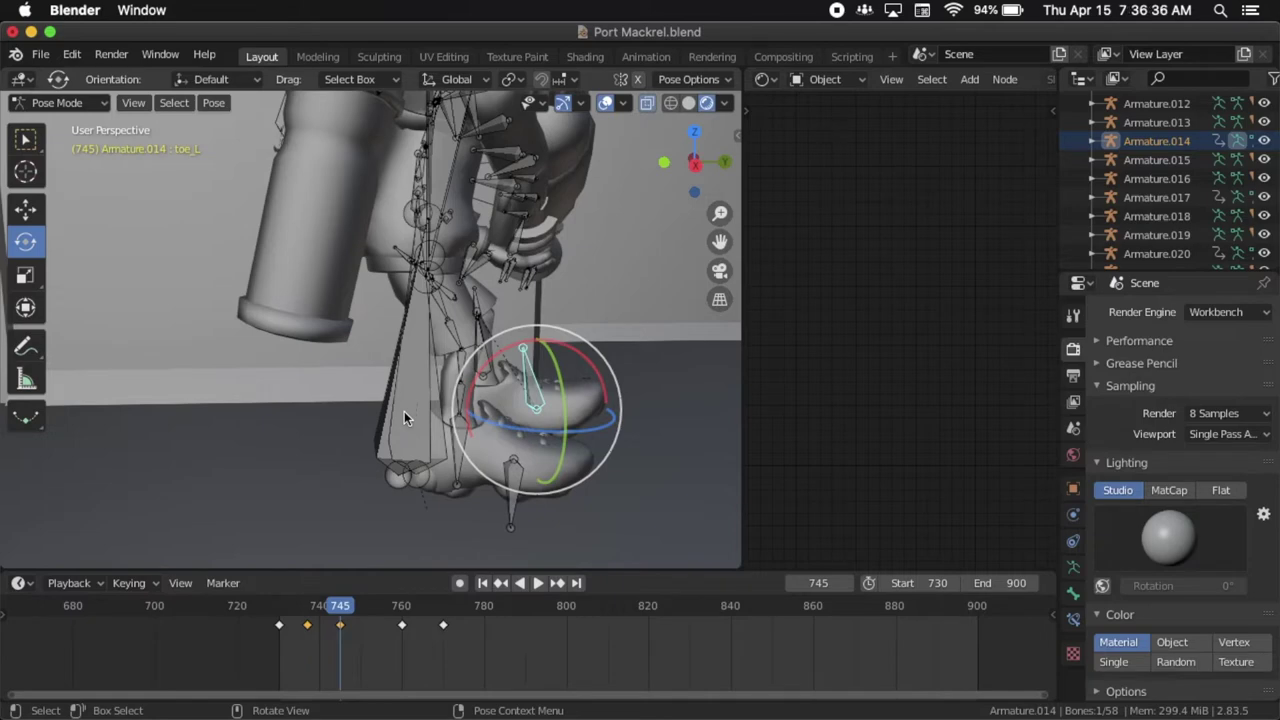
# Step back through frames 745 to 730 to examine the left foot's motion through the stride.
pyautogui.press('Left')
pyautogui.press('Left')
pyautogui.press('Left')
pyautogui.press('Left')
pyautogui.press('Left')
pyautogui.press('Left')
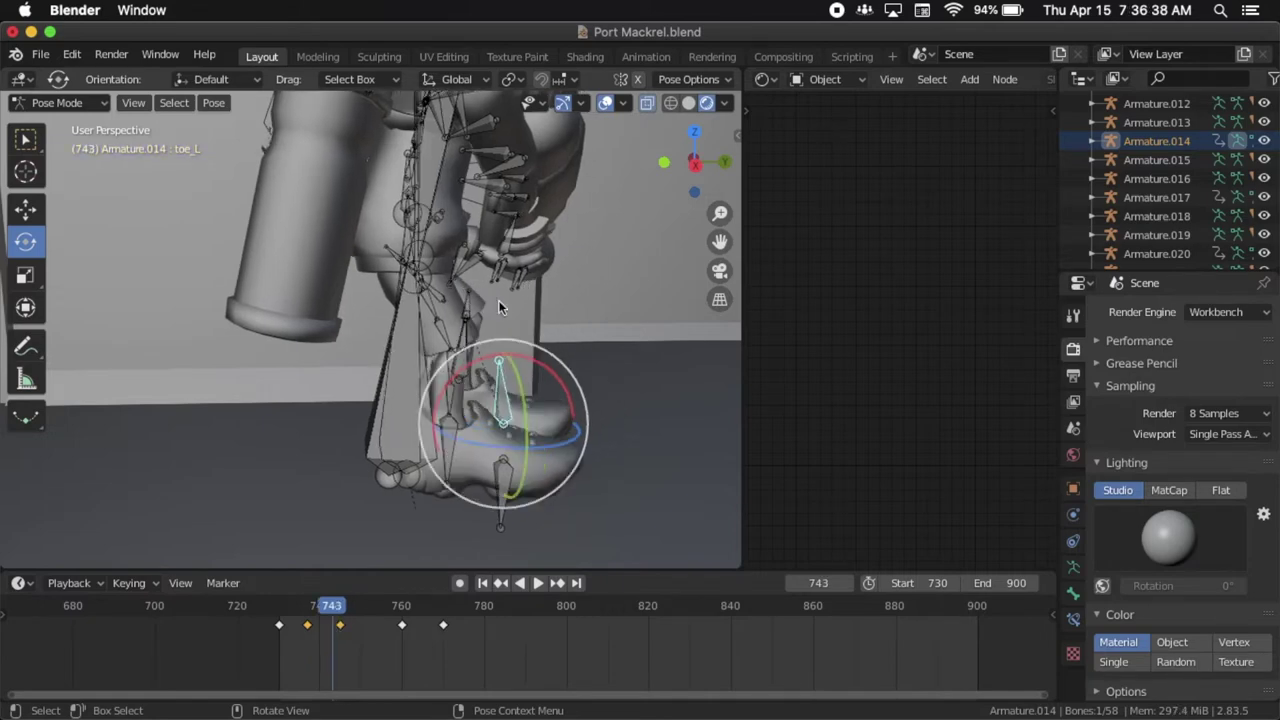
pyautogui.press('Left')
pyautogui.press('Left')
pyautogui.press('Left')
pyautogui.press('Left')
pyautogui.press('Left')
pyautogui.press('Left')
pyautogui.press('Left')
pyautogui.press('Left')
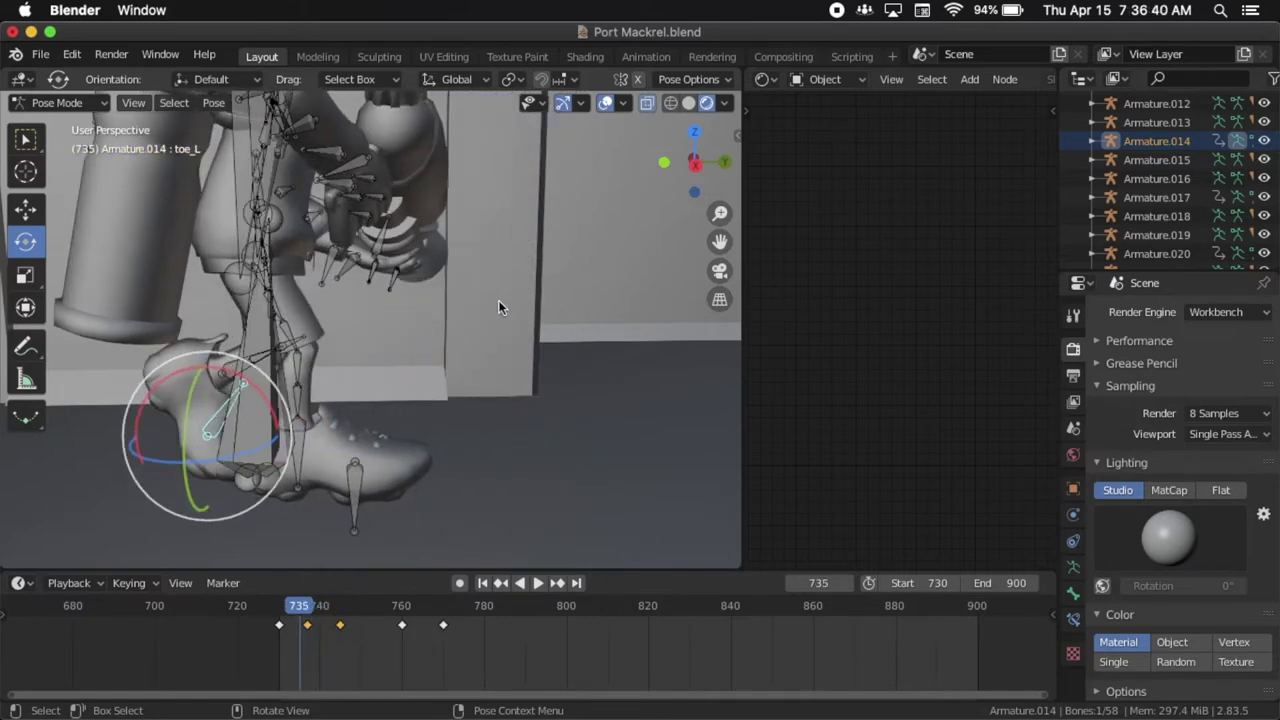
pyautogui.press('Left')
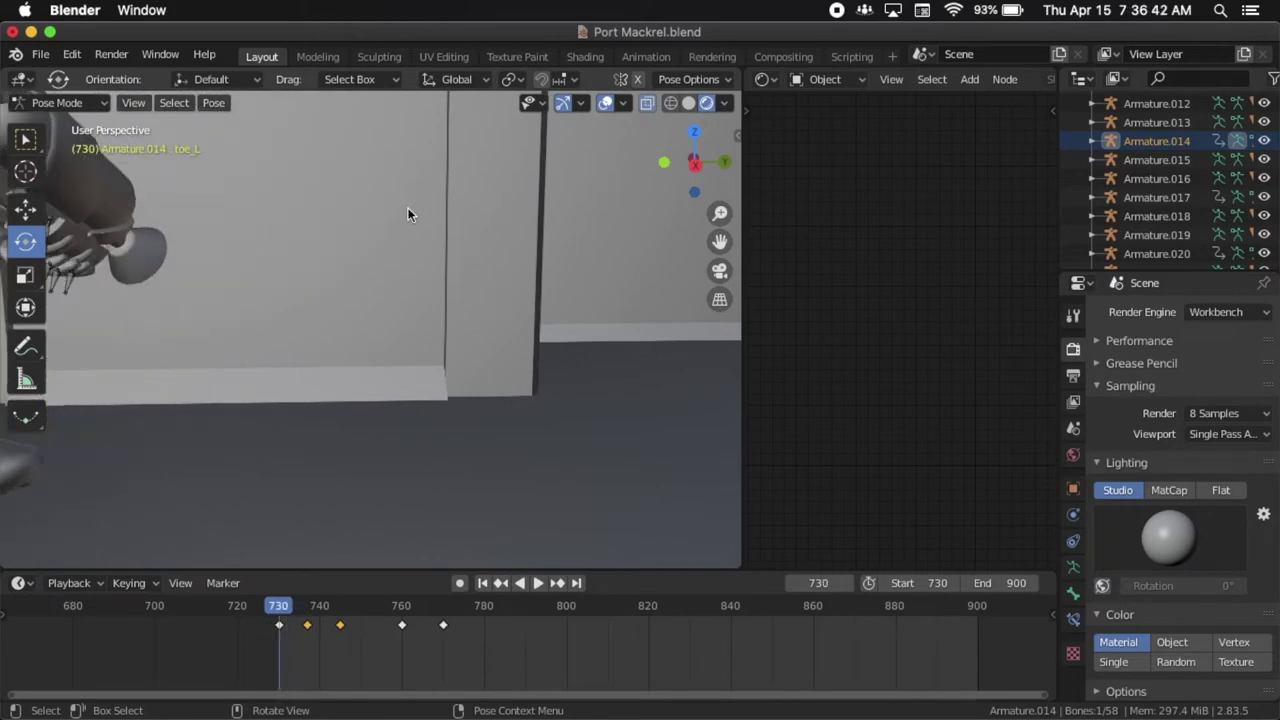
# Select the crotch_R bone at the right hip and insert a LocRot keyframe for it at frame 730.
pyautogui.keyDown('shift'); pyautogui.hscroll(-5, 408, 214); pyautogui.keyUp('shift')
pyautogui.keyDown('shift'); pyautogui.hscroll(1, 408, 219); pyautogui.keyUp('shift')
pyautogui.keyDown('shift'); pyautogui.hscroll(-2, 408, 222); pyautogui.keyUp('shift')
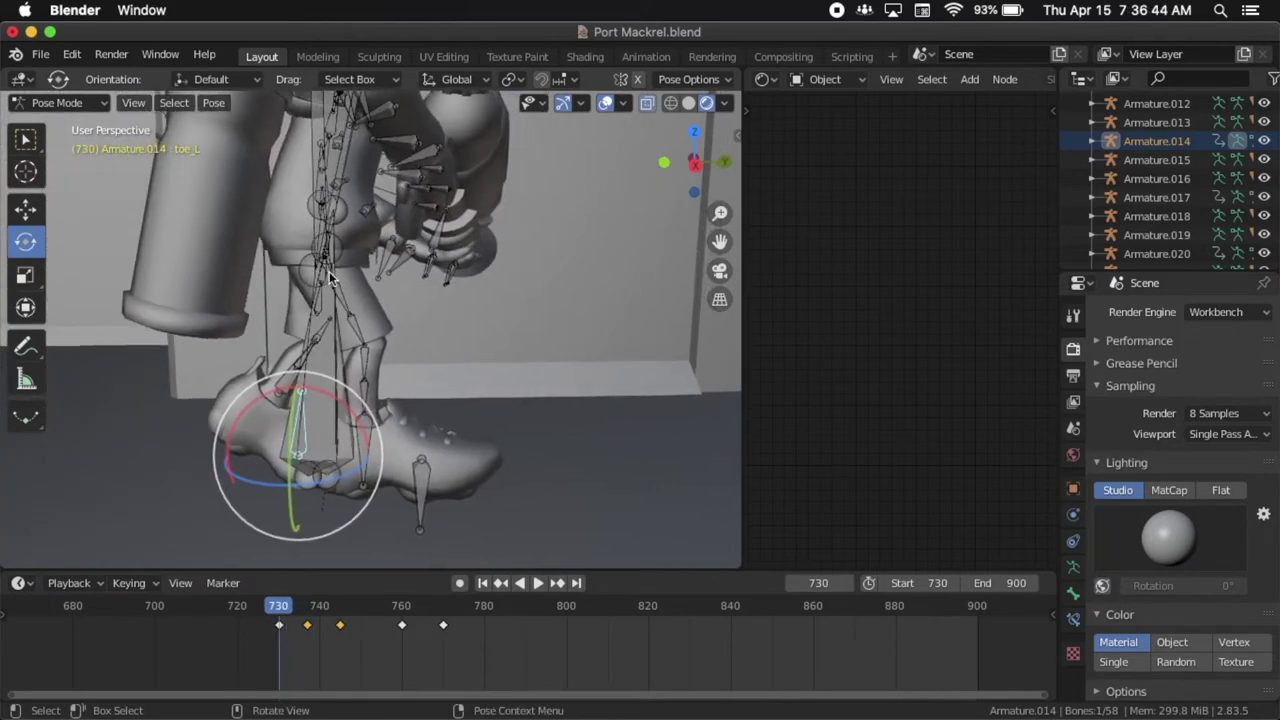
pyautogui.click(332, 280)
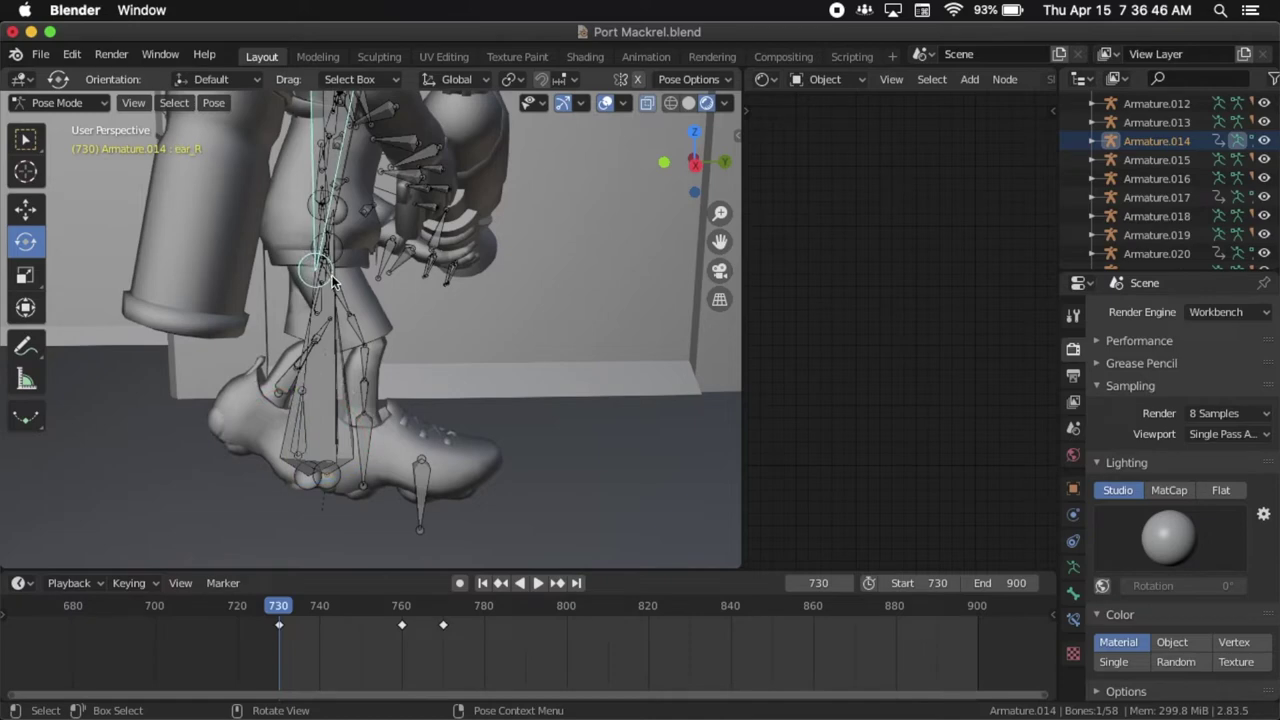
pyautogui.click(332, 280)
pyautogui.hscroll(3, 335, 277)
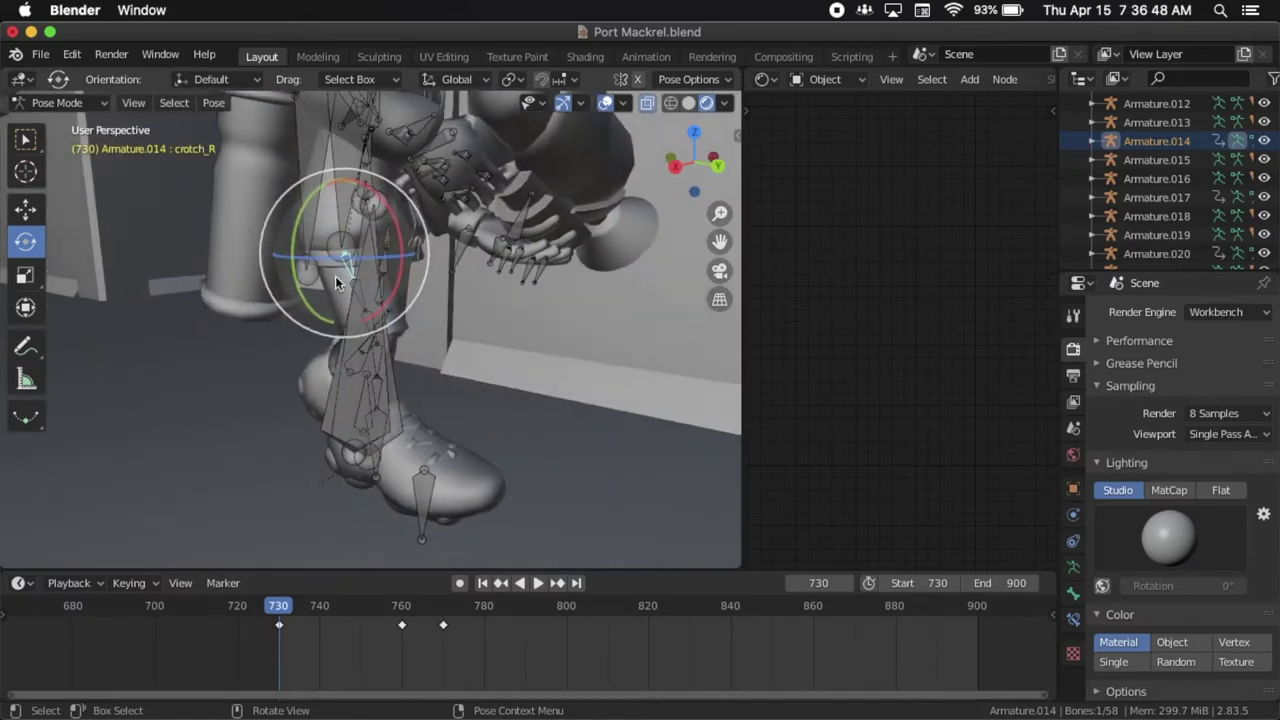
pyautogui.hscroll(-3, 335, 277)
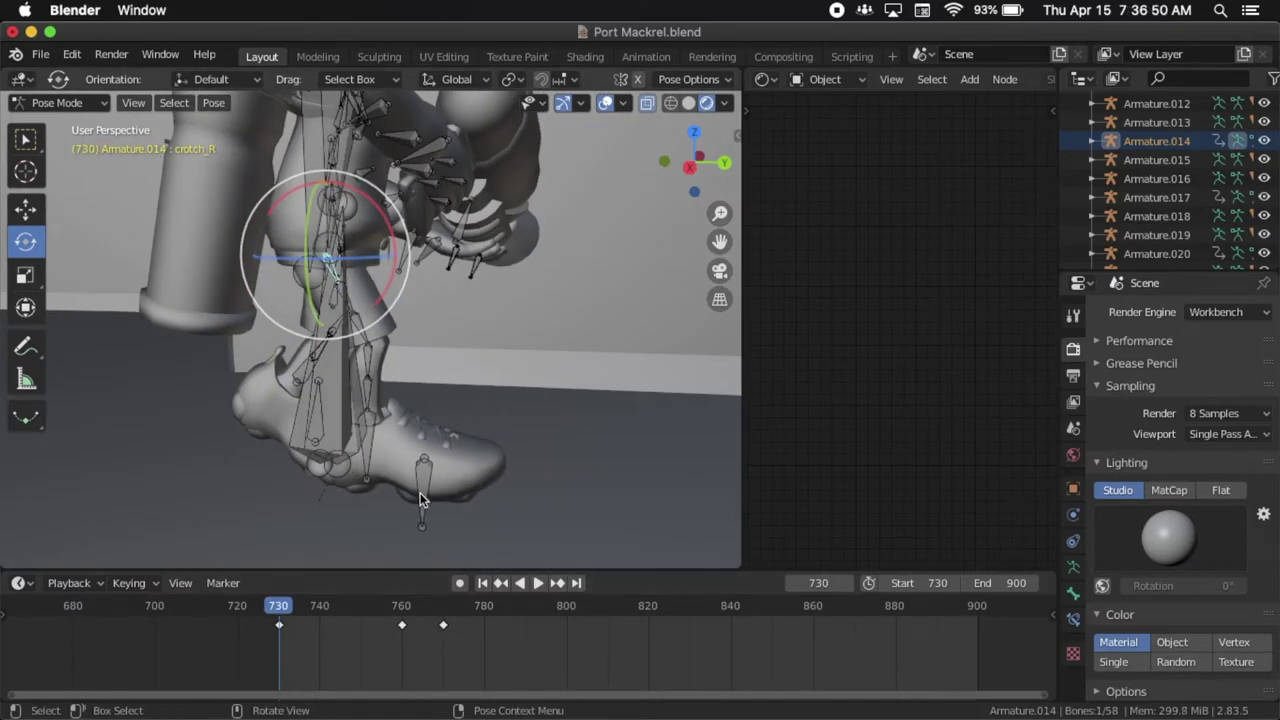
pyautogui.press('i')
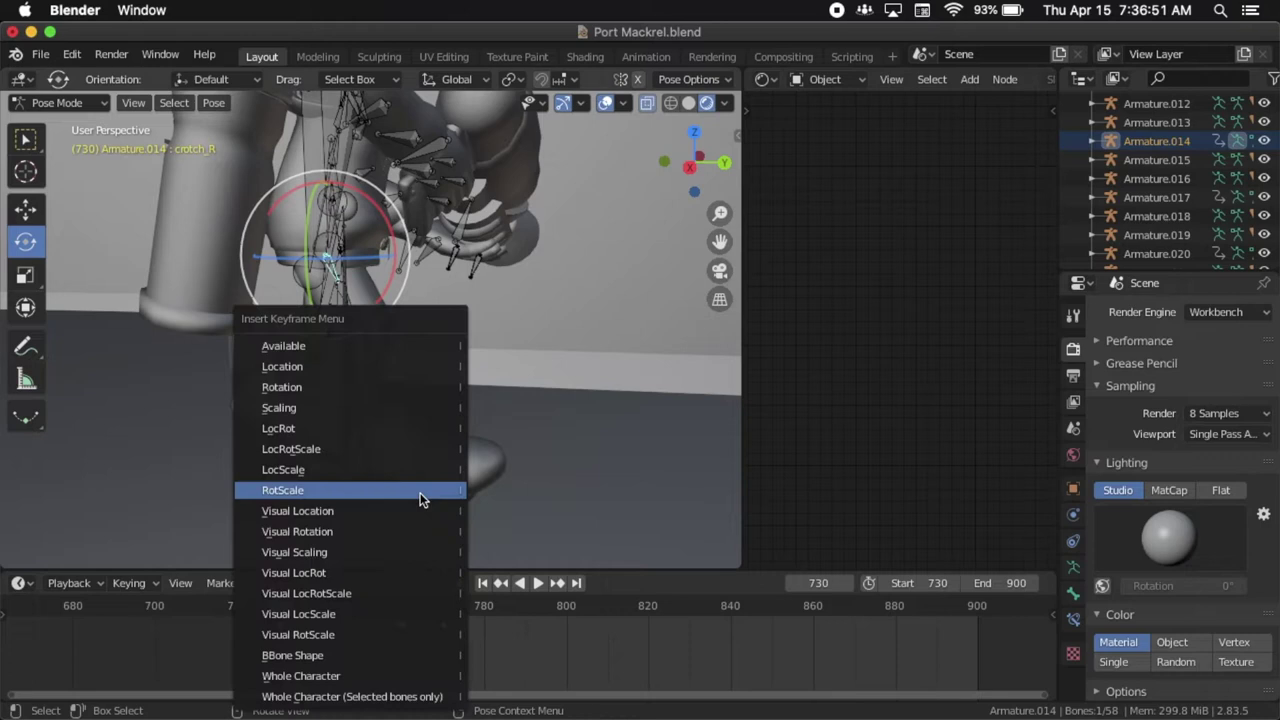
pyautogui.click(414, 428)
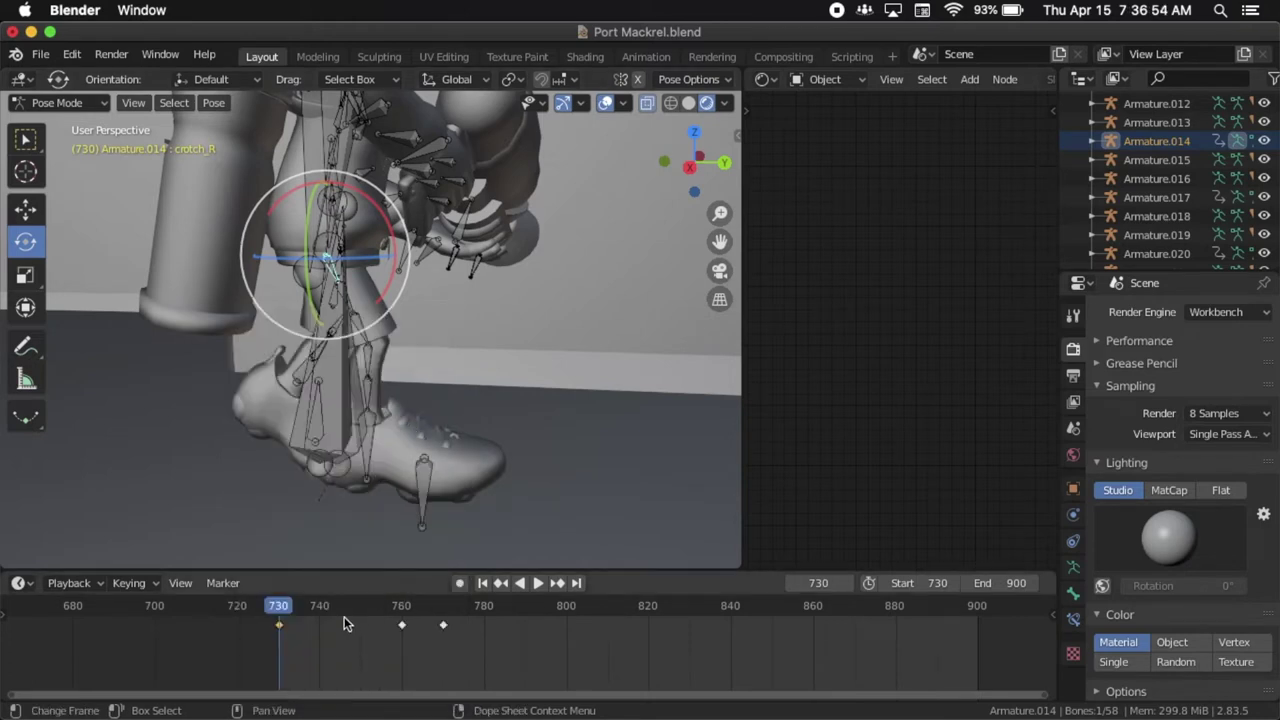
# At frame 745, rotate the crotch_R bone to swing the right leg backward and insert a LocRot keyframe.
pyautogui.press('space')
pyautogui.moveTo(342, 614); pyautogui.dragTo(340, 614)
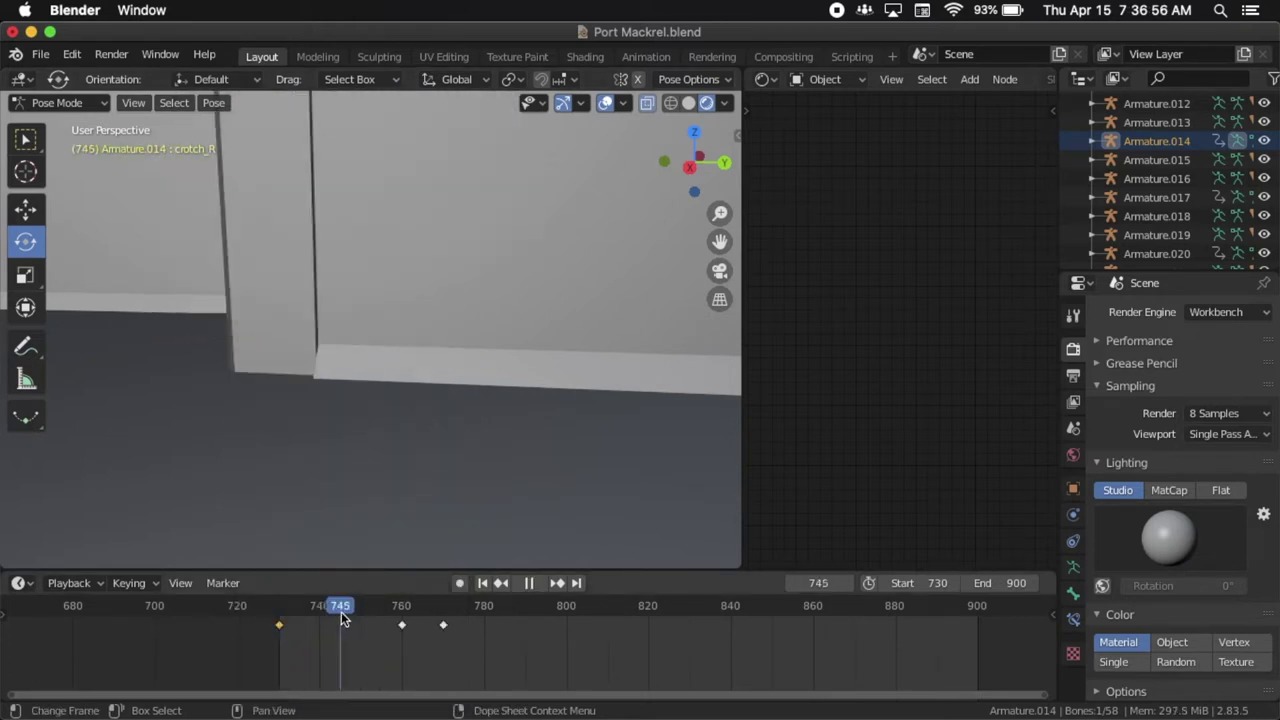
pyautogui.hscroll(5, 583, 408)
pyautogui.hscroll(3, 583, 407)
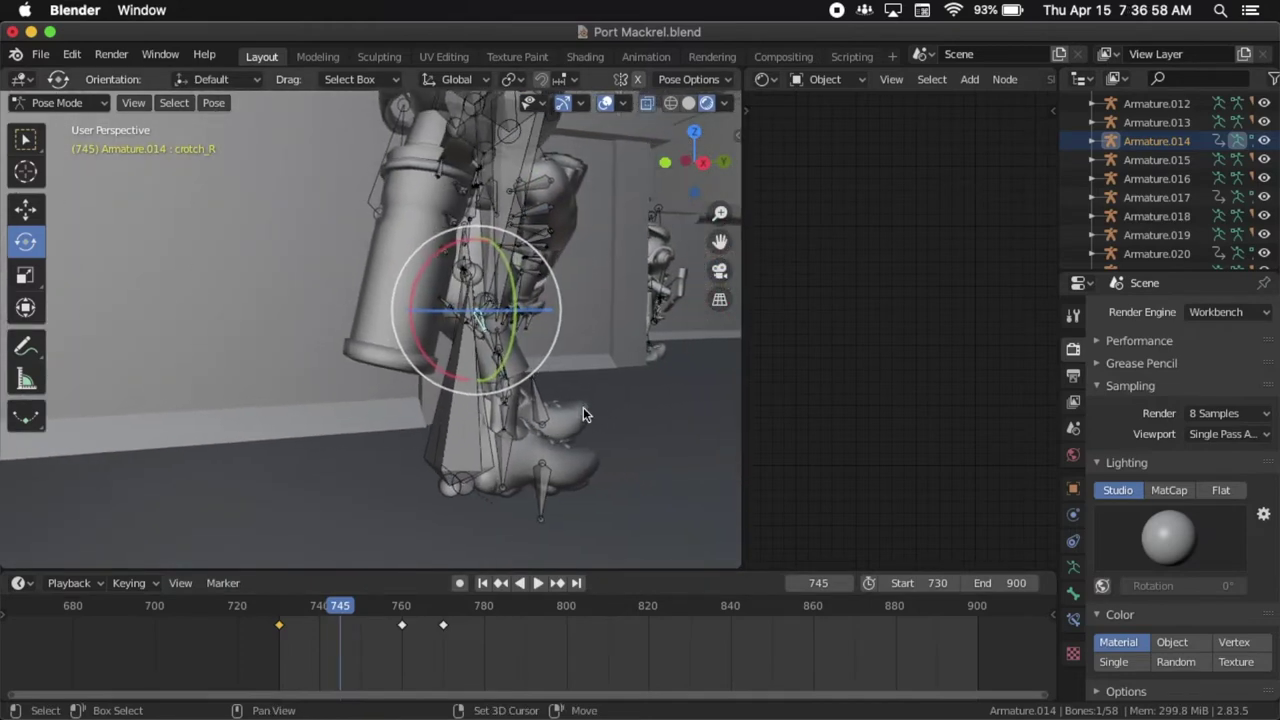
pyautogui.moveTo(434, 255); pyautogui.dragTo(490, 272)
pyautogui.keyDown('shift'); pyautogui.scroll(-10, 491, 278); pyautogui.keyUp('shift')
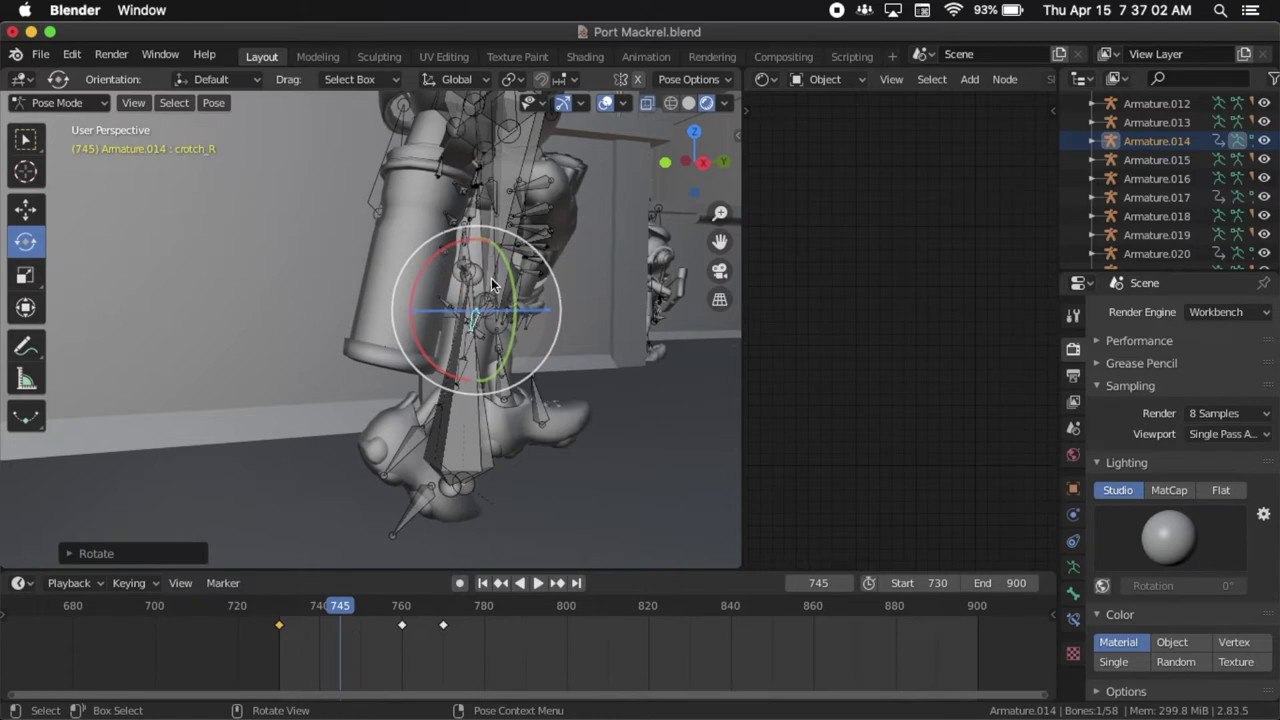
pyautogui.keyDown('shift'); pyautogui.scroll(5, 491, 278); pyautogui.keyUp('shift')
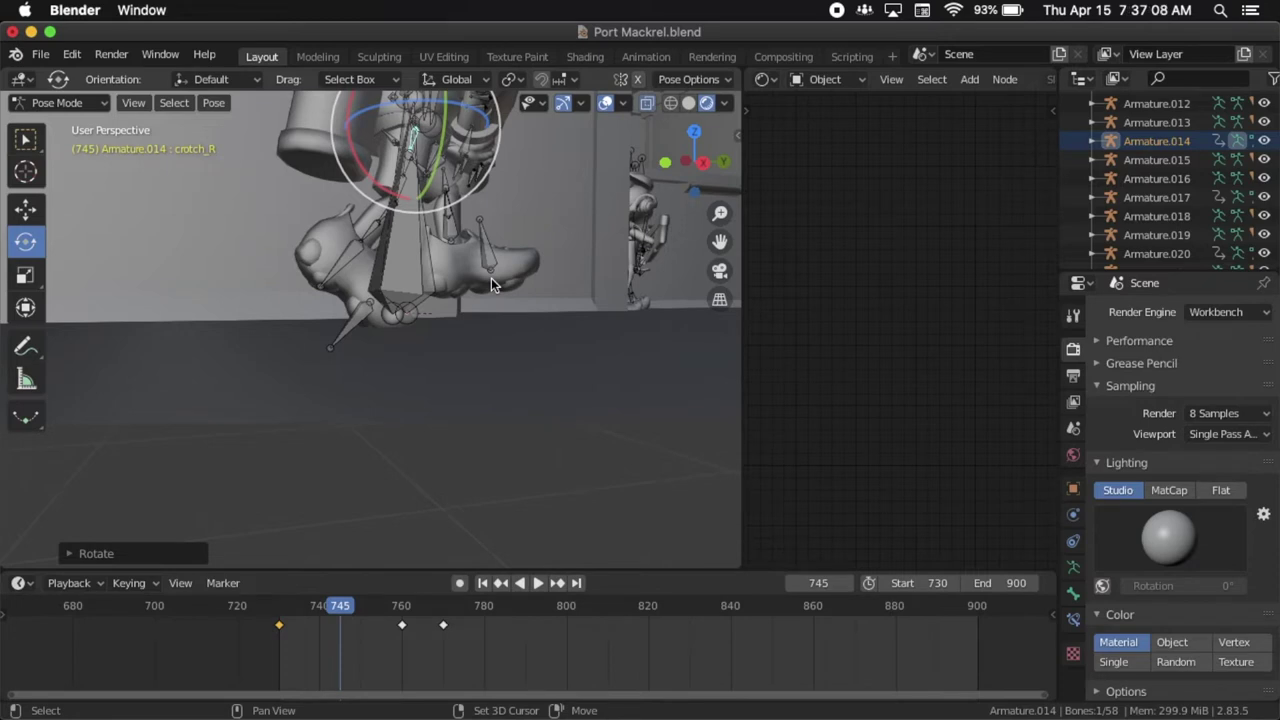
pyautogui.press('i')
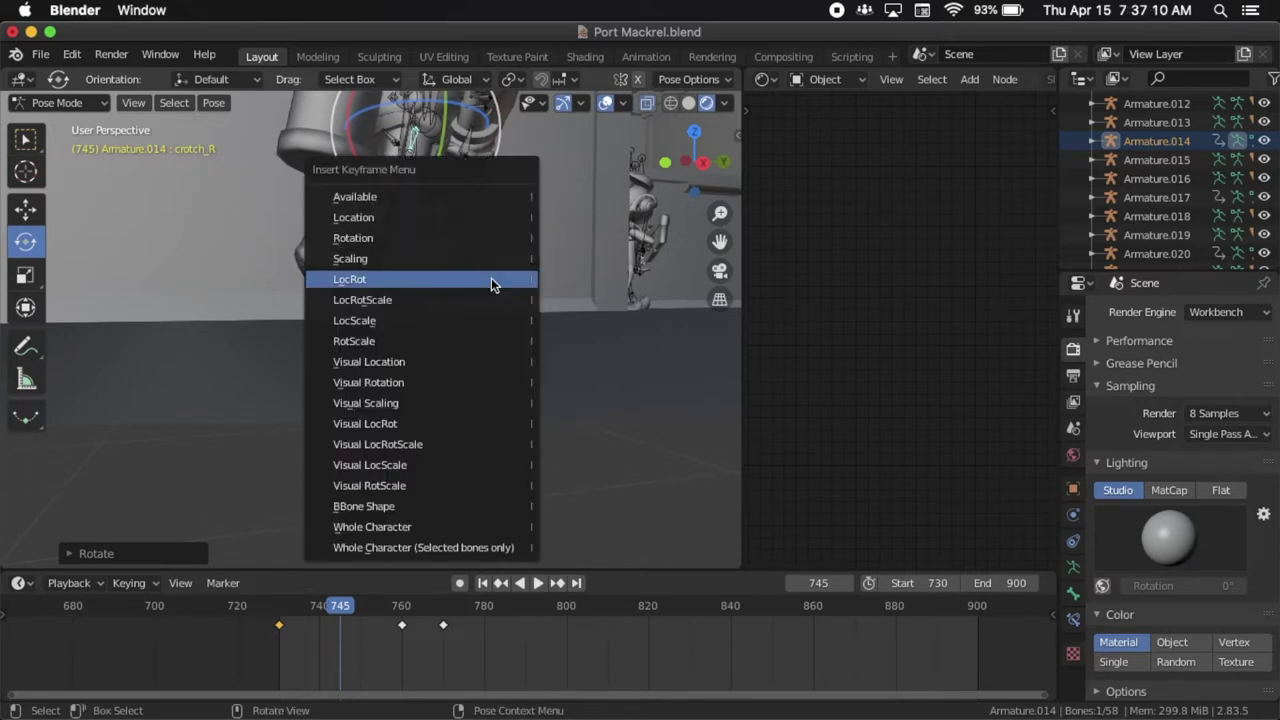
pyautogui.click(491, 279)
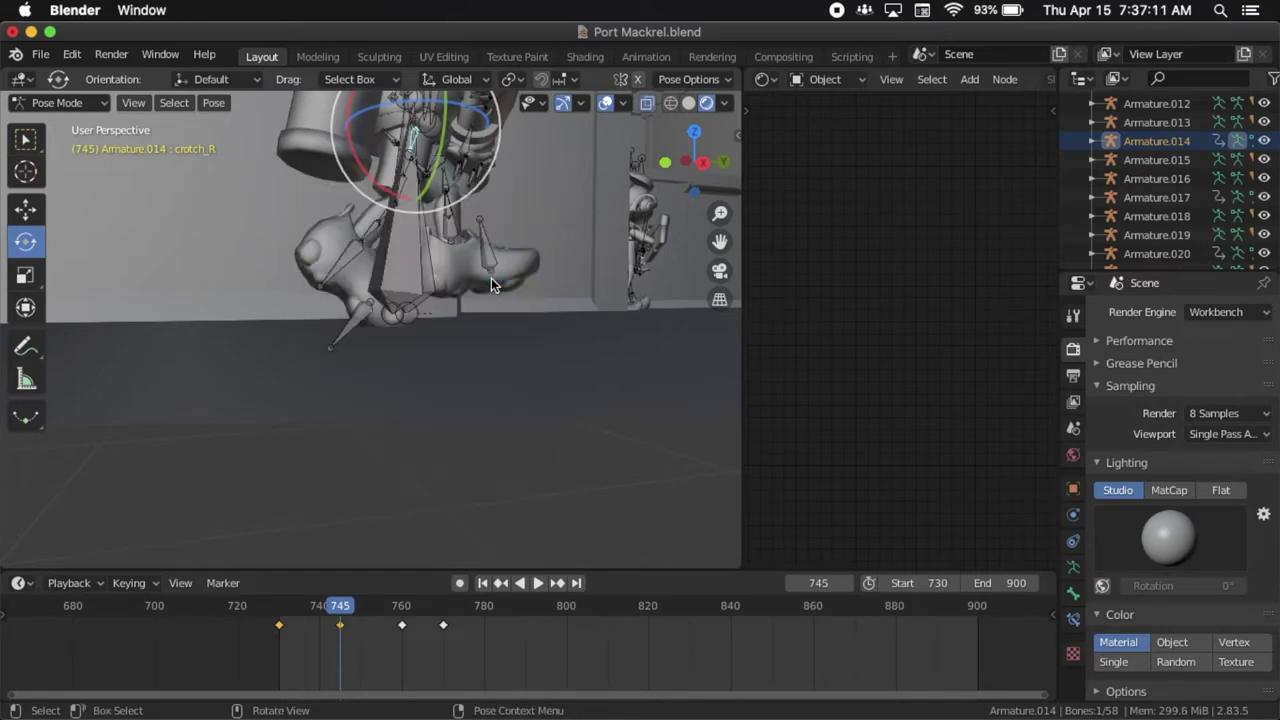
# Select the toe_R bone, return to frame 730 and insert a LocRot keyframe for it.
pyautogui.click(345, 338)
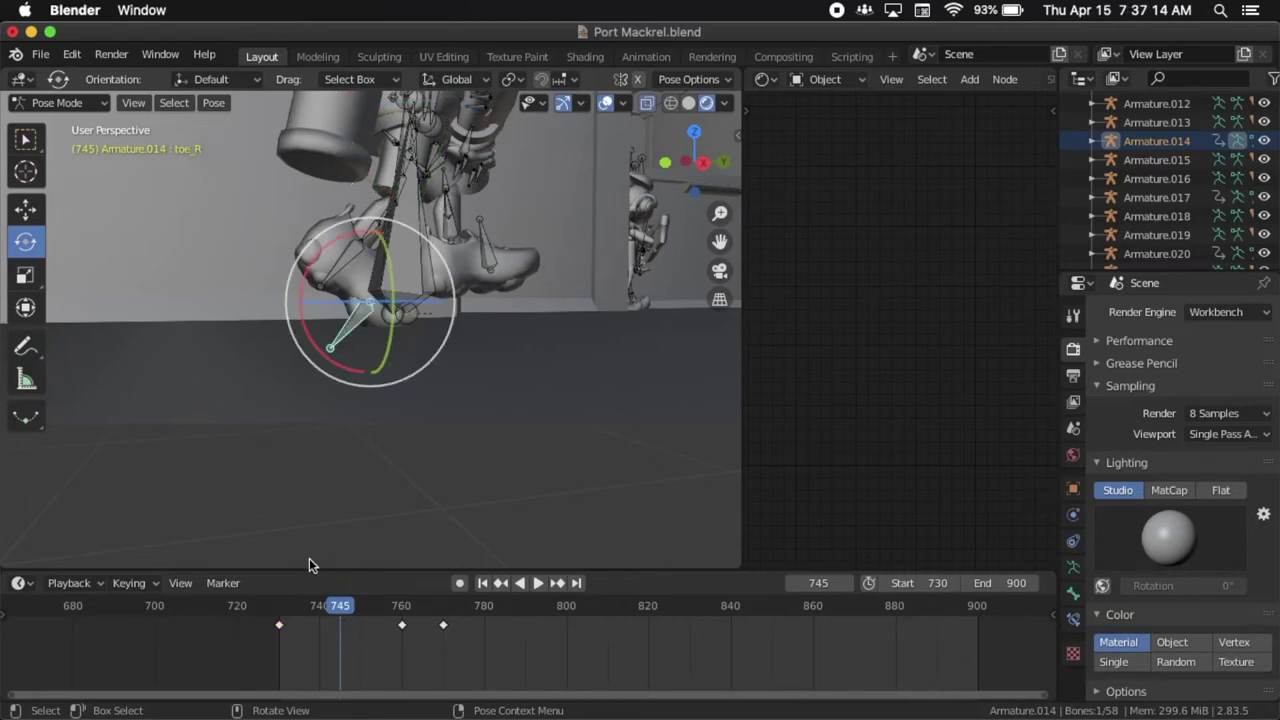
pyautogui.keyDown('shift'); pyautogui.scroll(5, 423, 377); pyautogui.keyUp('shift')
pyautogui.hscroll(4, 422, 377)
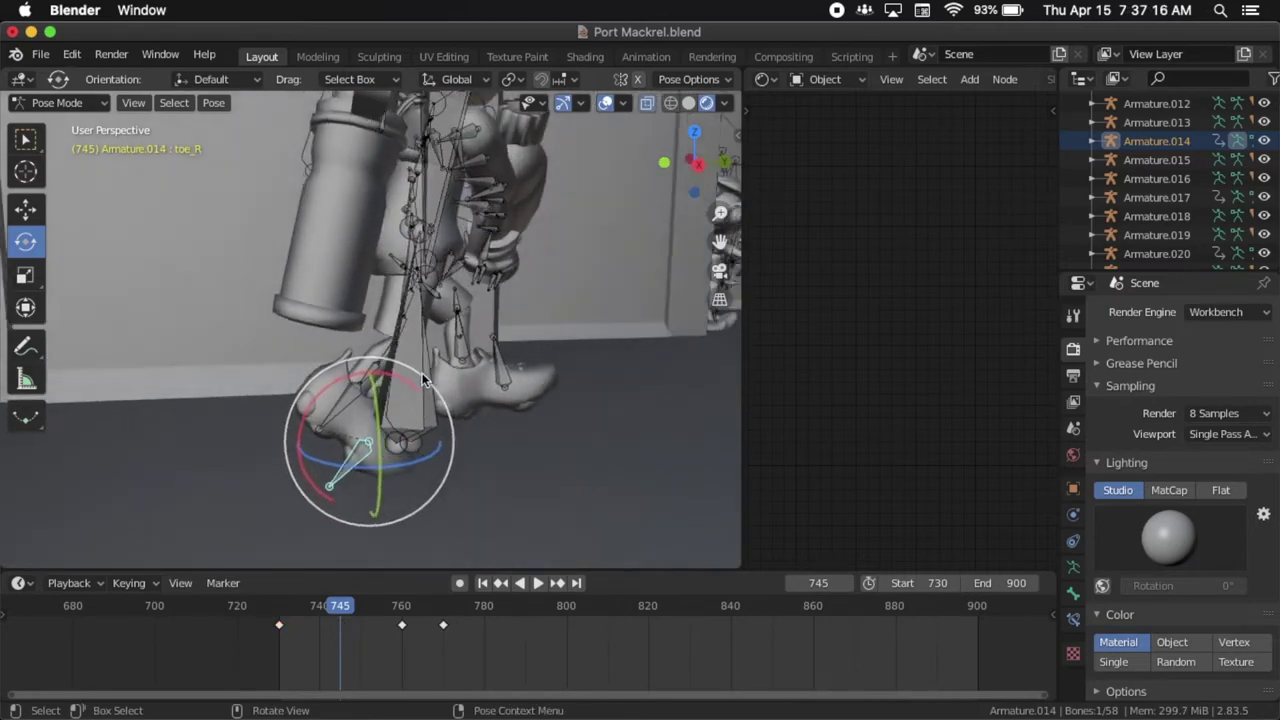
pyautogui.click(279, 610)
pyautogui.keyDown('shift'); pyautogui.hscroll(-4, 298, 446); pyautogui.keyUp('shift')
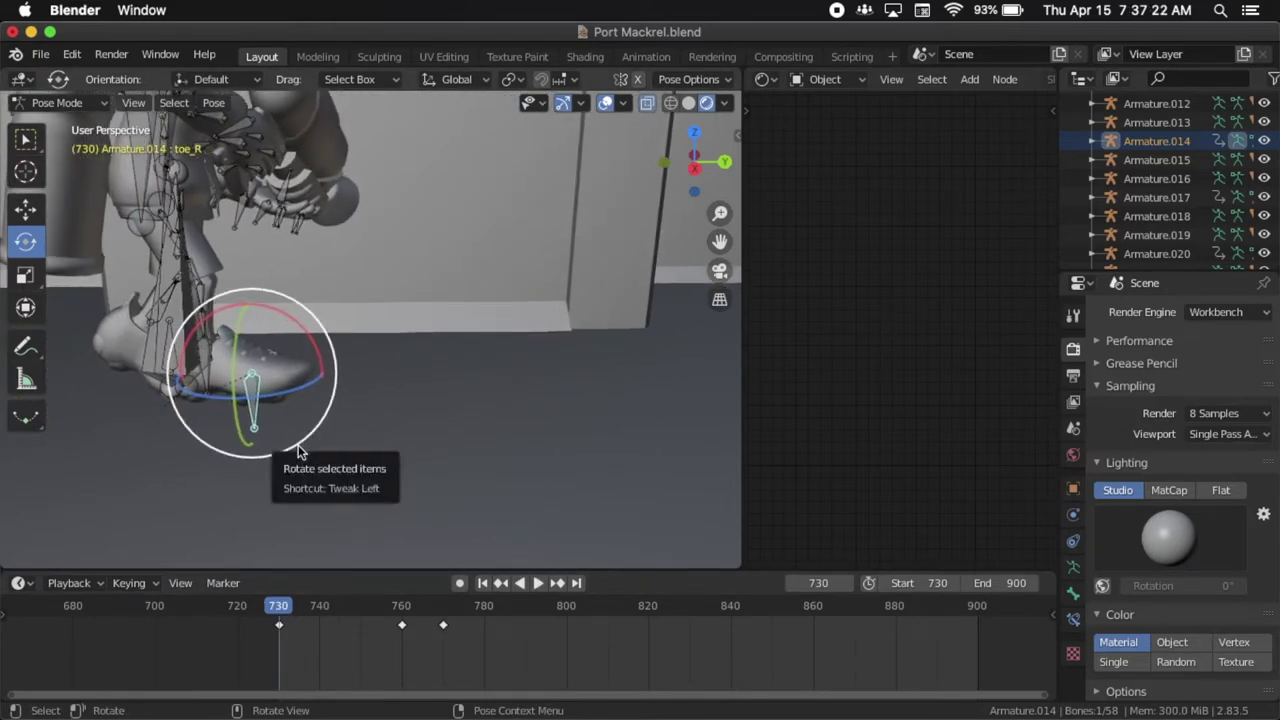
pyautogui.press('i')
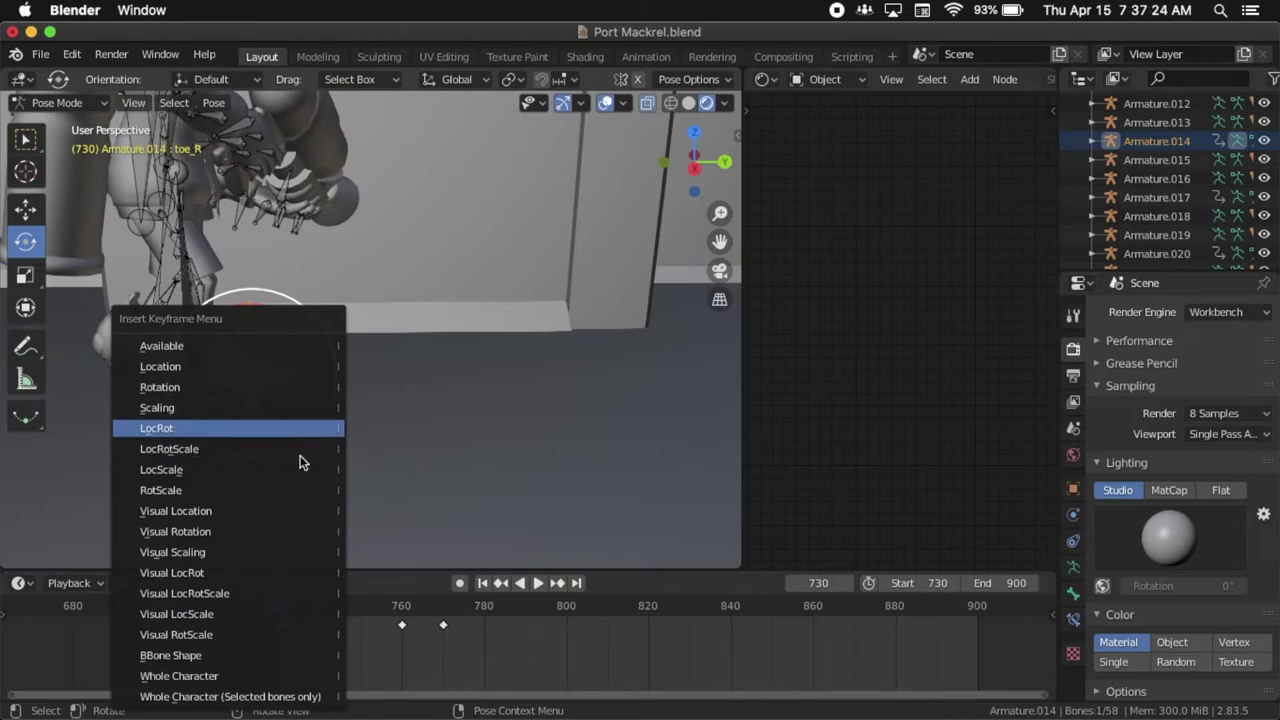
pyautogui.click(300, 436)
# At frame 745, rotate the toe_R bone about the X axis and insert a LocRot keyframe for it.
pyautogui.press('space')
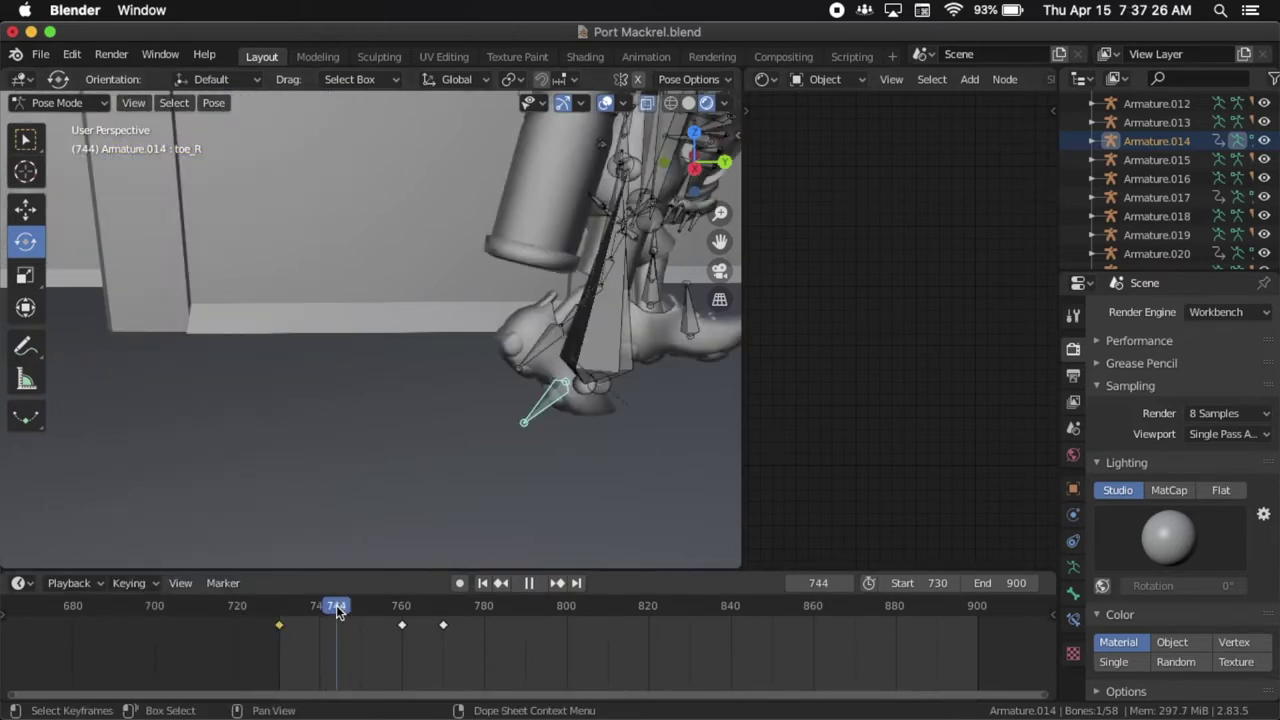
pyautogui.press('space')
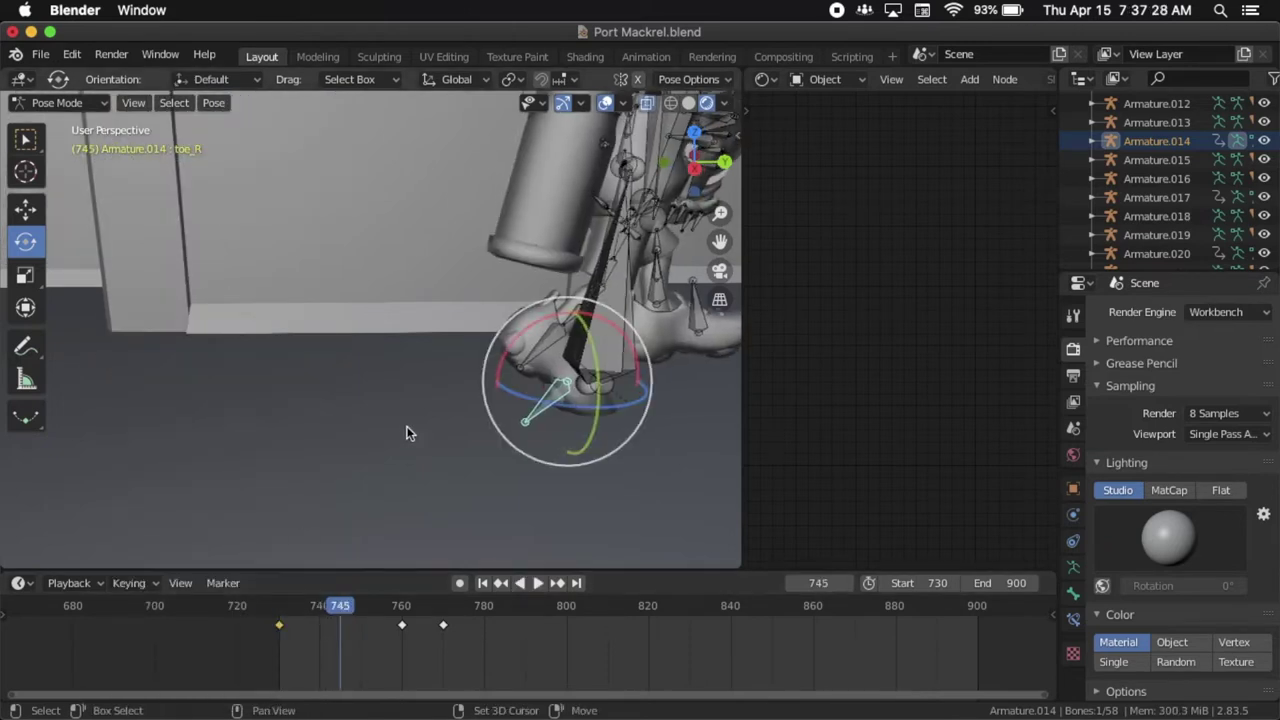
pyautogui.keyDown('shift'); pyautogui.hscroll(5, 407, 430); pyautogui.keyUp('shift')
pyautogui.press('i')
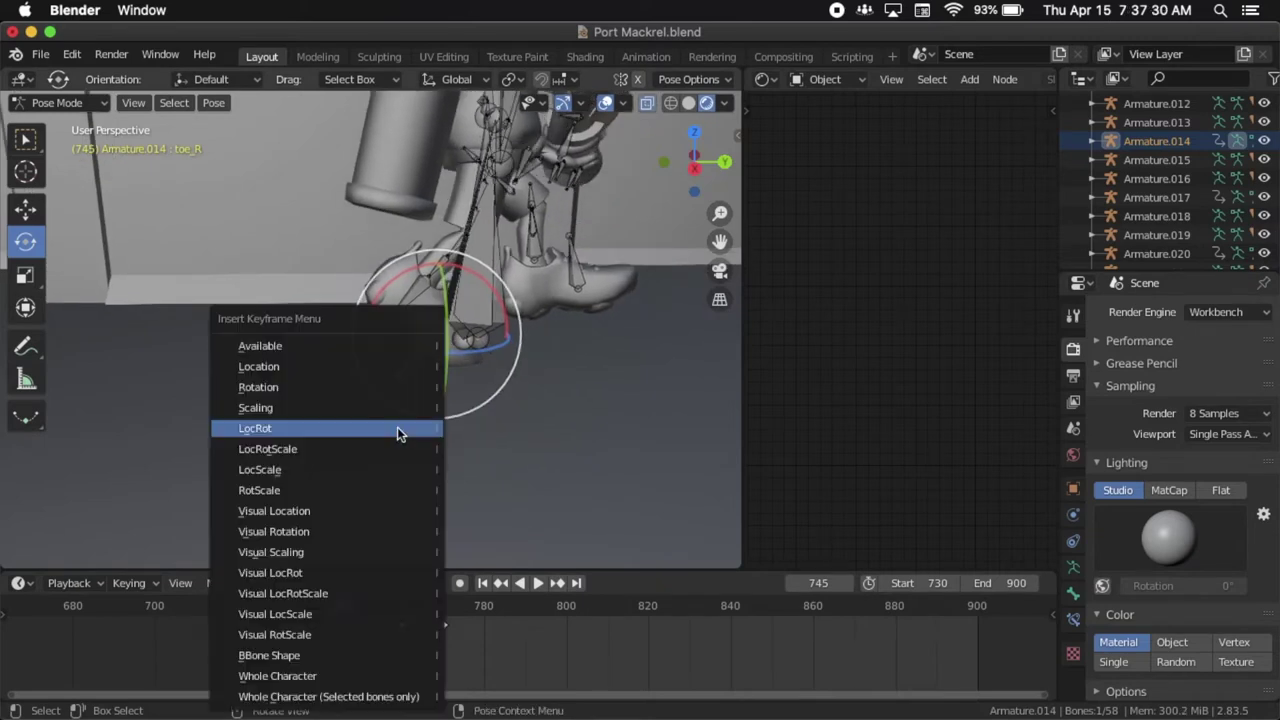
pyautogui.click(397, 427)
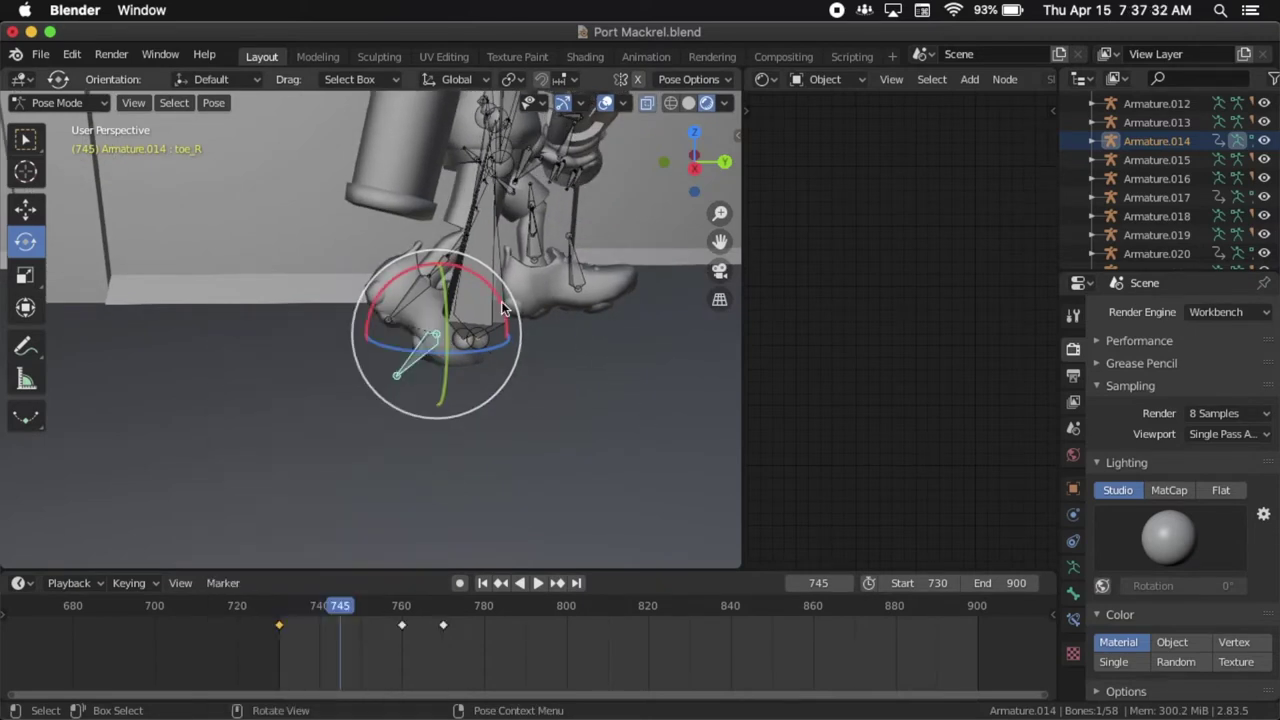
pyautogui.moveTo(495, 303); pyautogui.dragTo(457, 303)
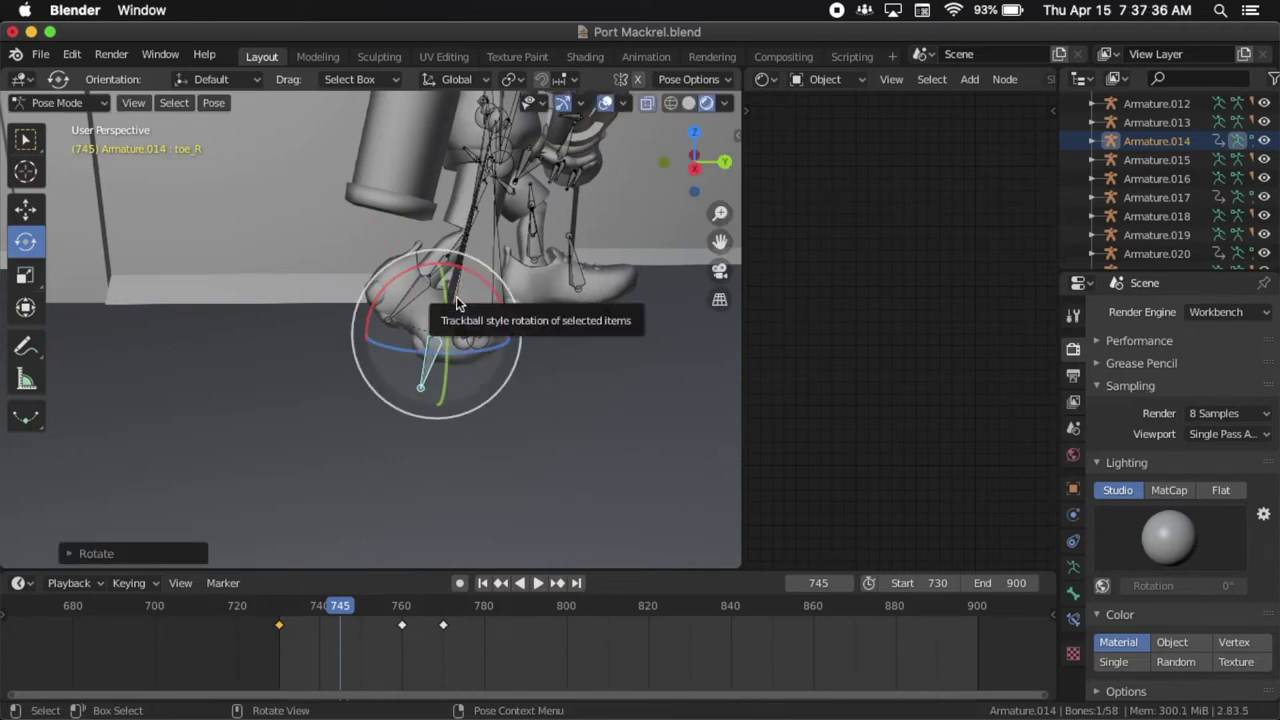
pyautogui.press('i')
pyautogui.click(456, 296)
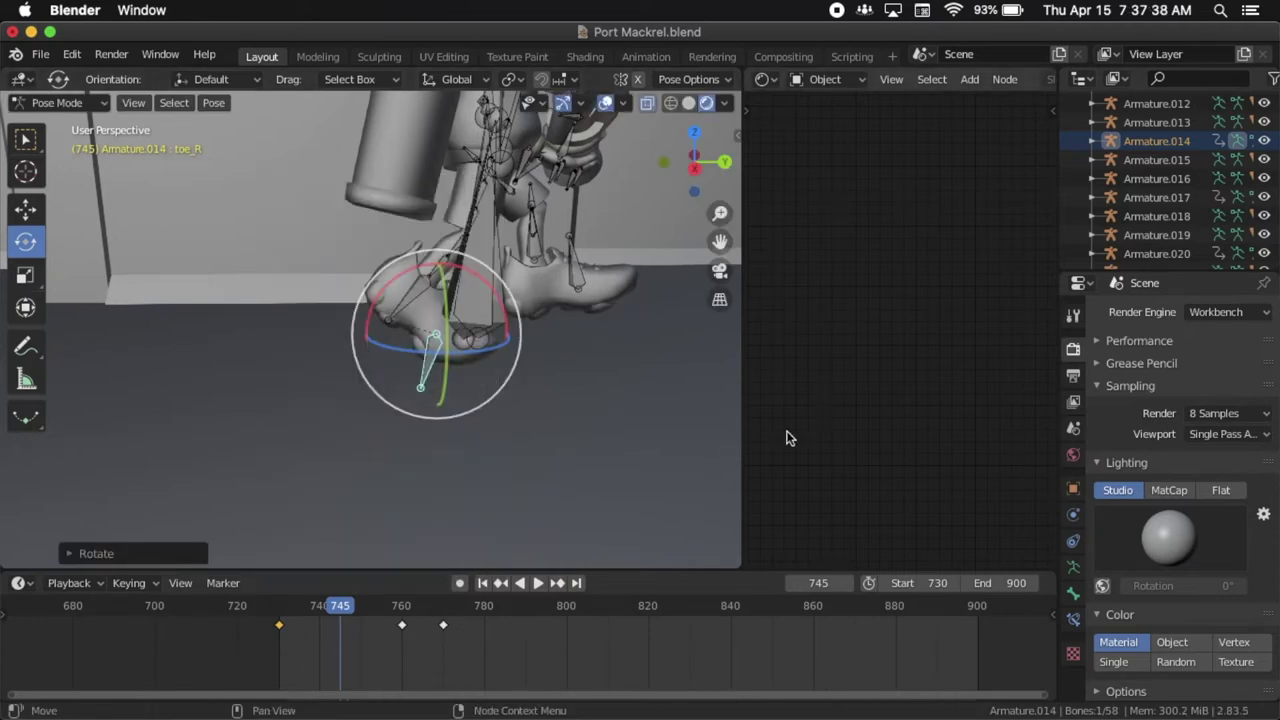
# Try to lower Armature.014 vertically in Object Mode at frame 745 to bring its right foot down to the floor.
pyautogui.click(542, 419)
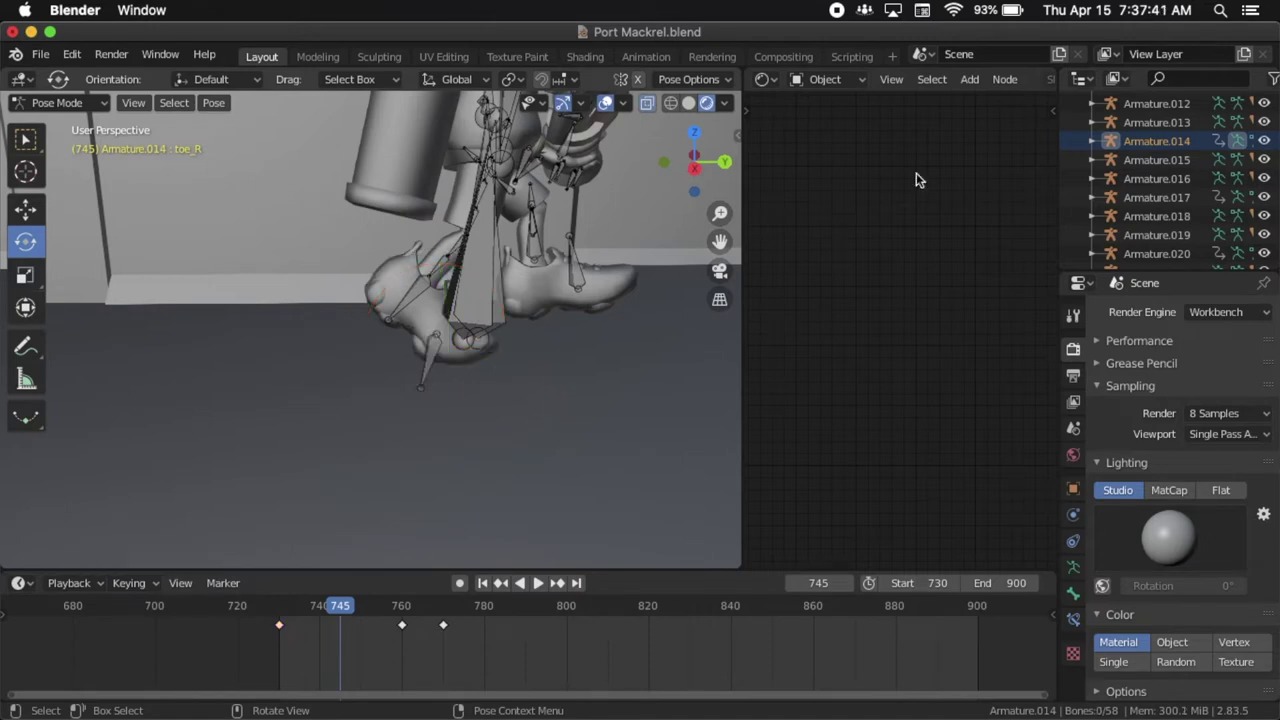
pyautogui.click(1237, 141)
pyautogui.click(490, 268)
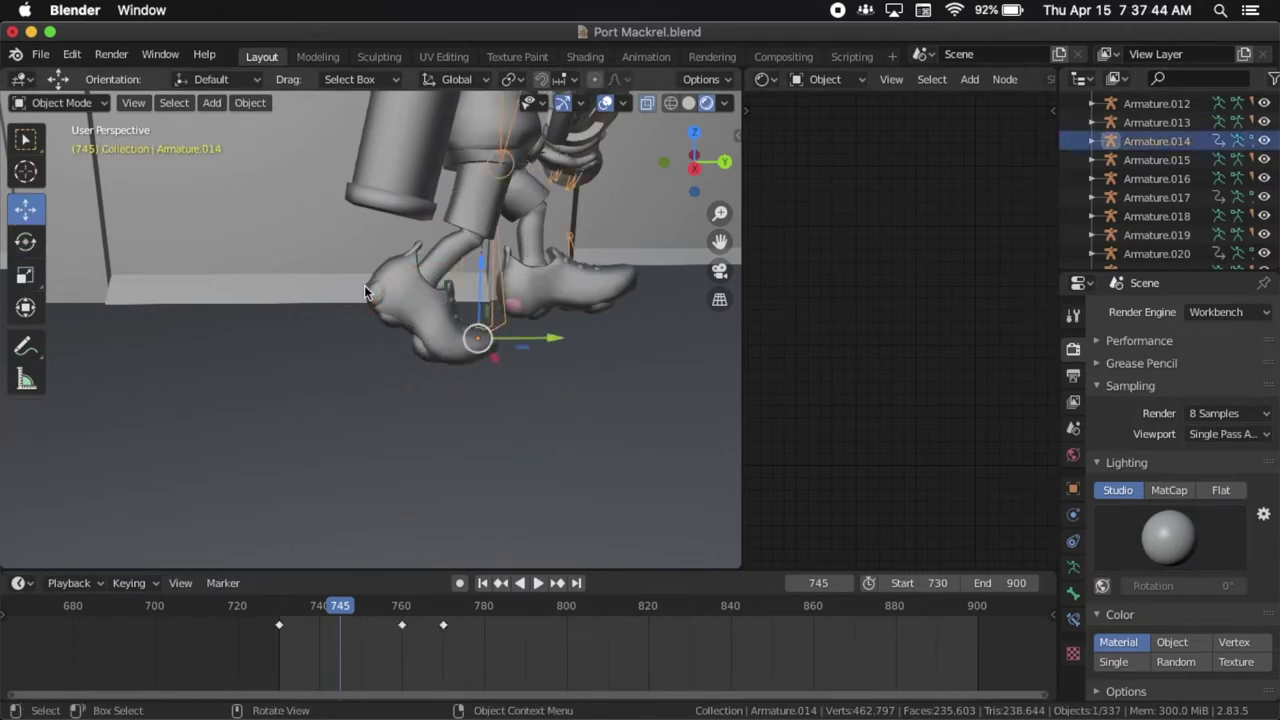
pyautogui.keyDown('shift'); pyautogui.scroll(-5, 365, 287); pyautogui.keyUp('shift')
pyautogui.keyDown('shift'); pyautogui.scroll(-2, 364, 290); pyautogui.keyUp('shift')
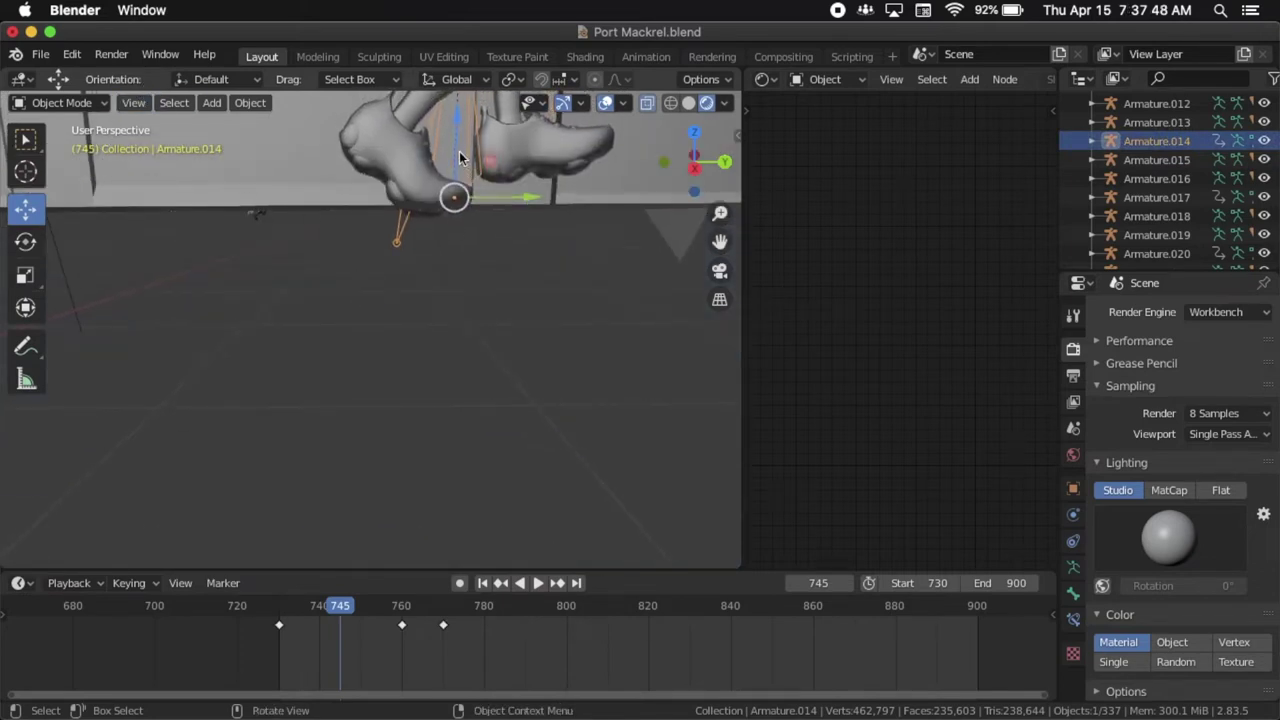
pyautogui.moveTo(460, 163); pyautogui.dragTo(453, 173)
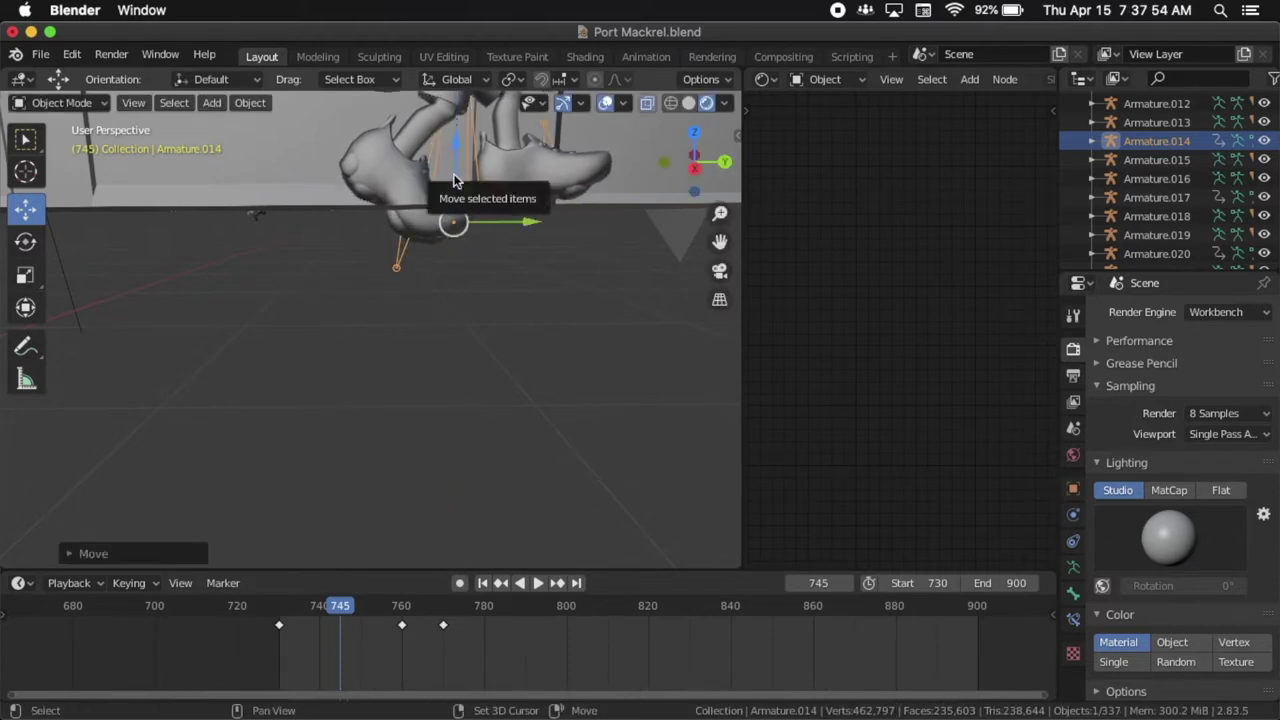
pyautogui.keyDown('shift'); pyautogui.scroll(3, 454, 180); pyautogui.keyUp('shift')
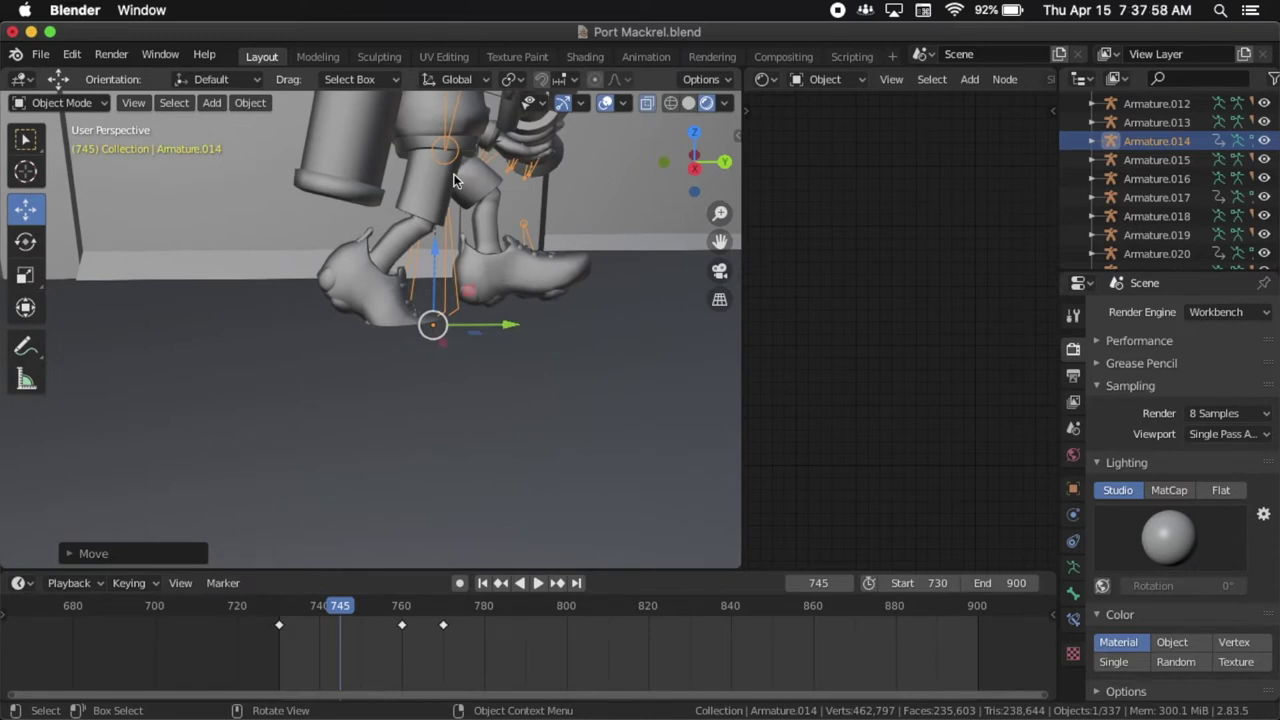
# Reselect Armature.014 in Pose Mode, select the leg2_R bone and insert a LocRot keyframe for it at frame 730.
pyautogui.click(454, 180)
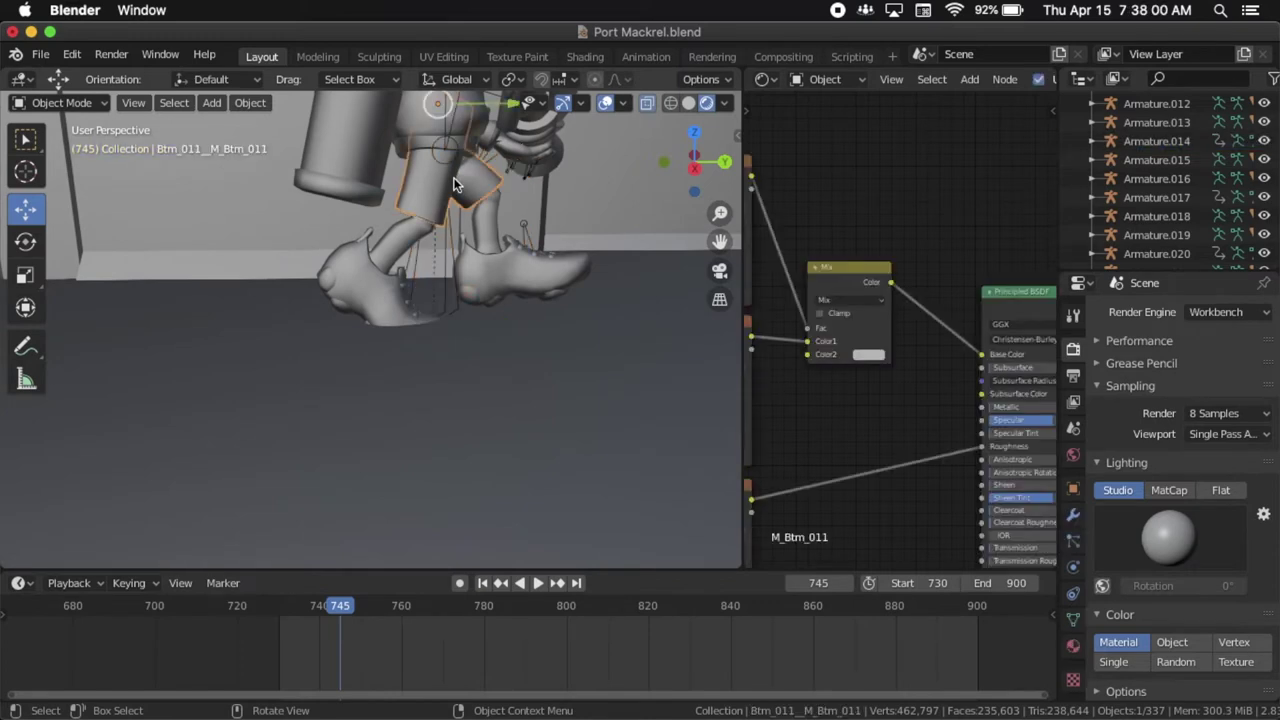
pyautogui.click(431, 268)
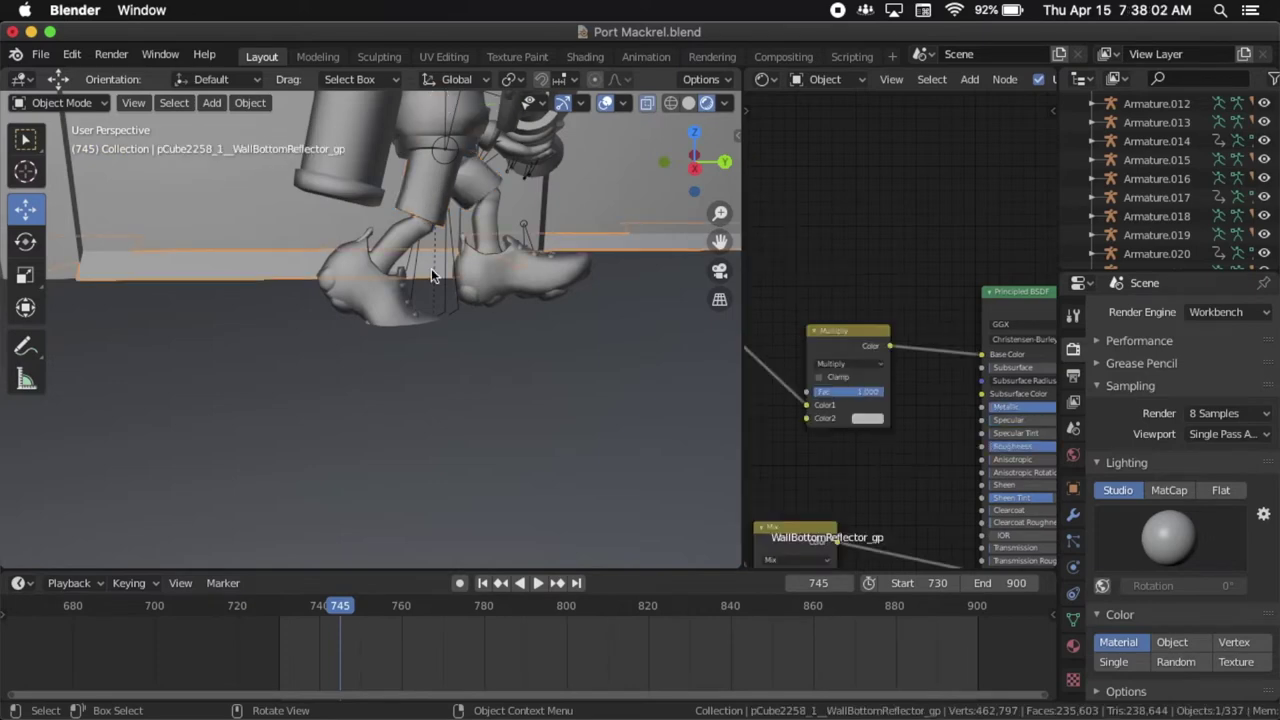
pyautogui.click(1190, 141)
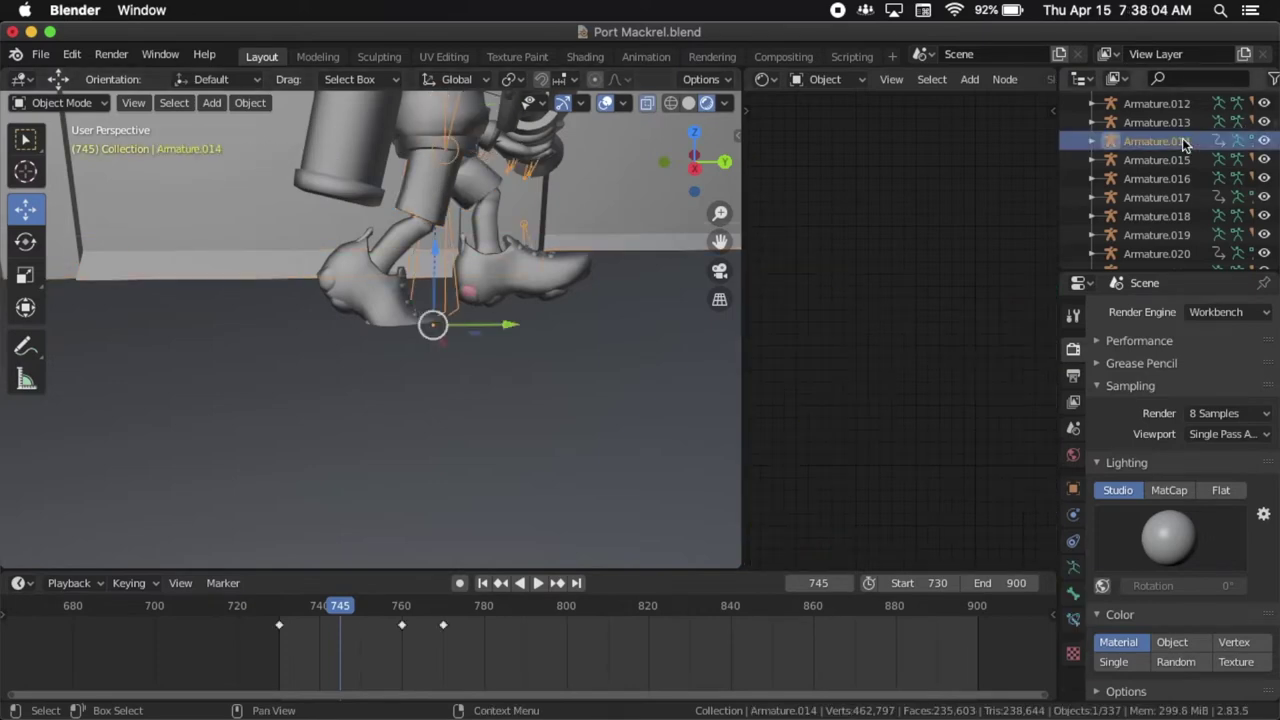
pyautogui.click(1236, 141)
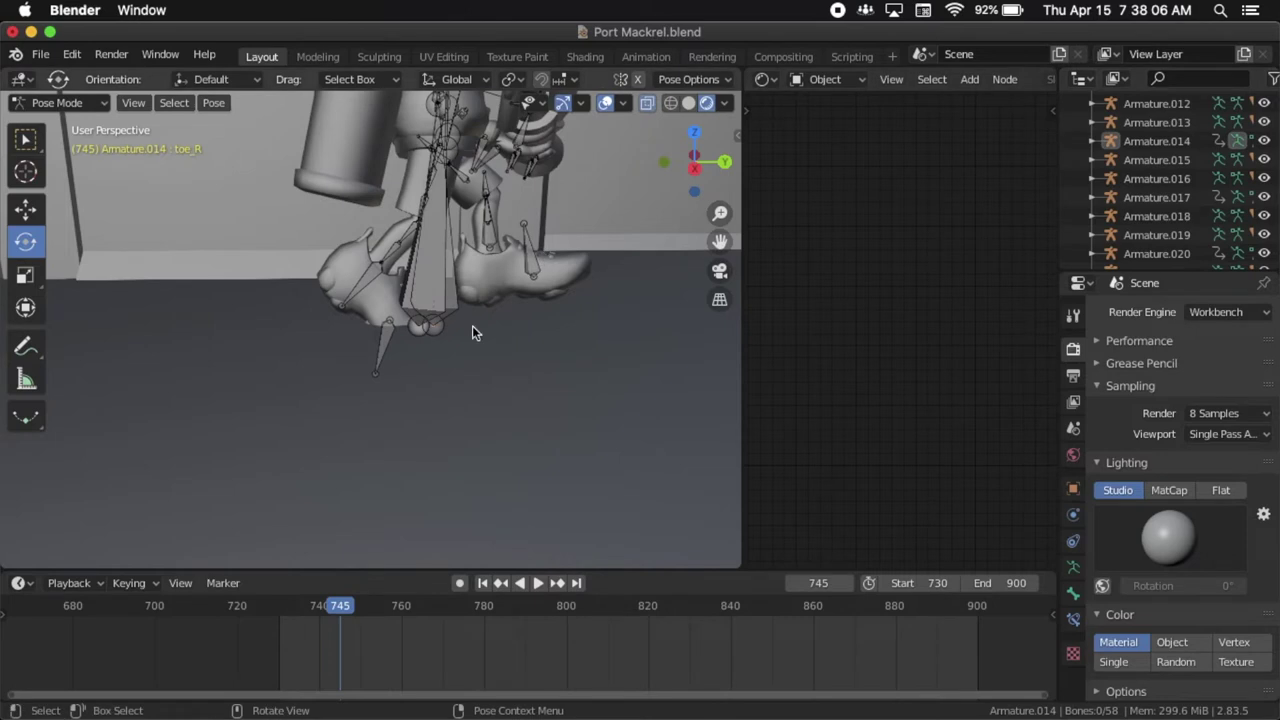
pyautogui.click(415, 232)
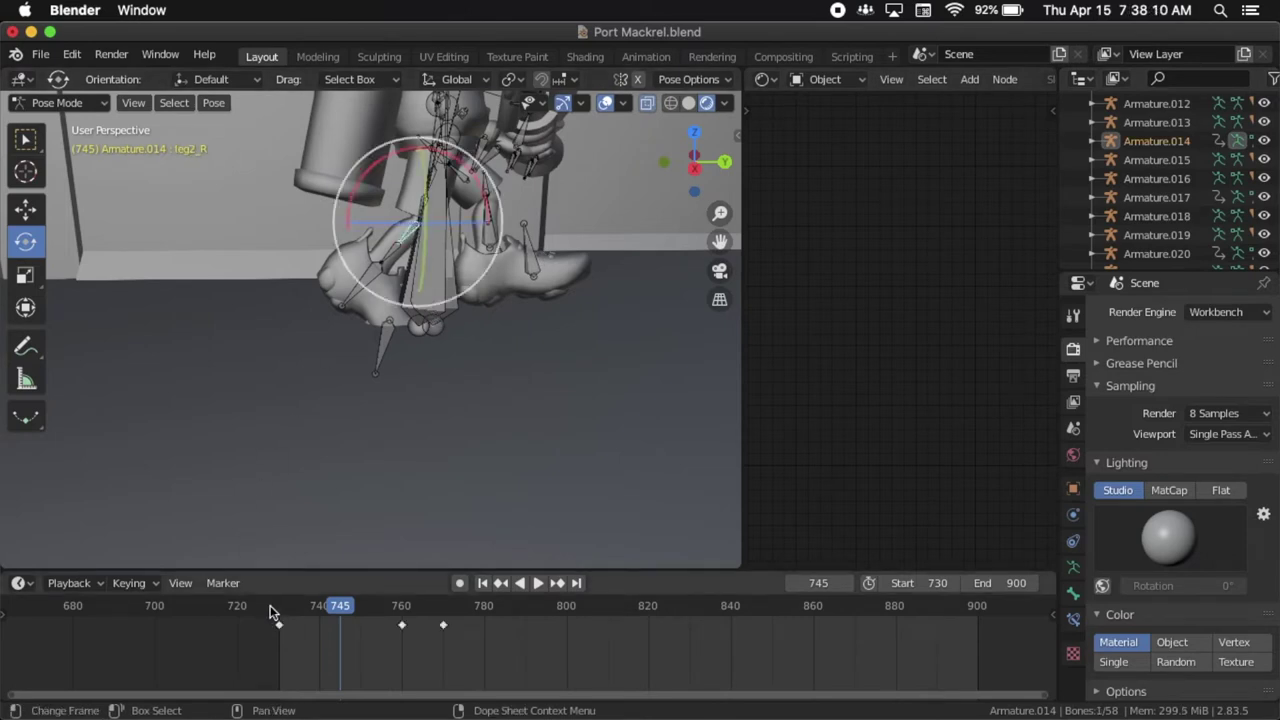
pyautogui.click(278, 605)
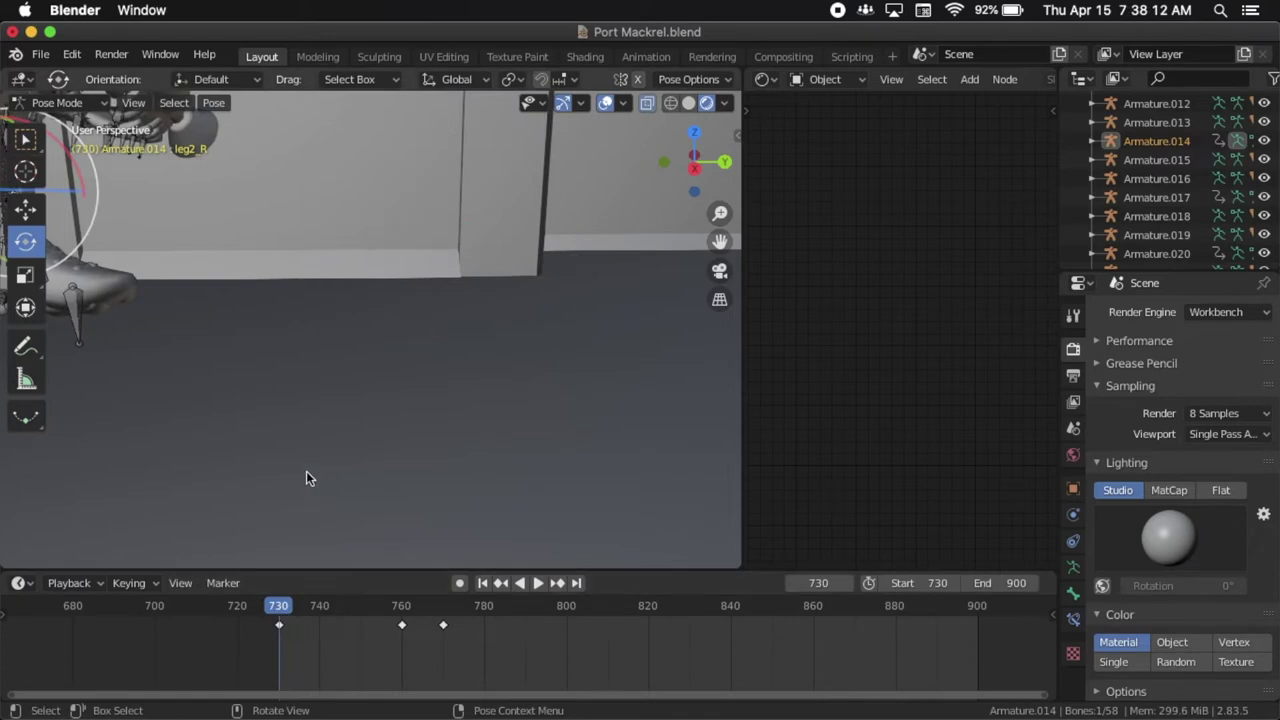
pyautogui.press('i')
pyautogui.click(309, 431)
# At frame 745, rotate the leg2_R bone to bend the right lower leg slightly backward and insert a LocRot keyframe.
pyautogui.moveTo(344, 606); pyautogui.dragTo(340, 612)
pyautogui.moveTo(478, 166); pyautogui.dragTo(488, 185)
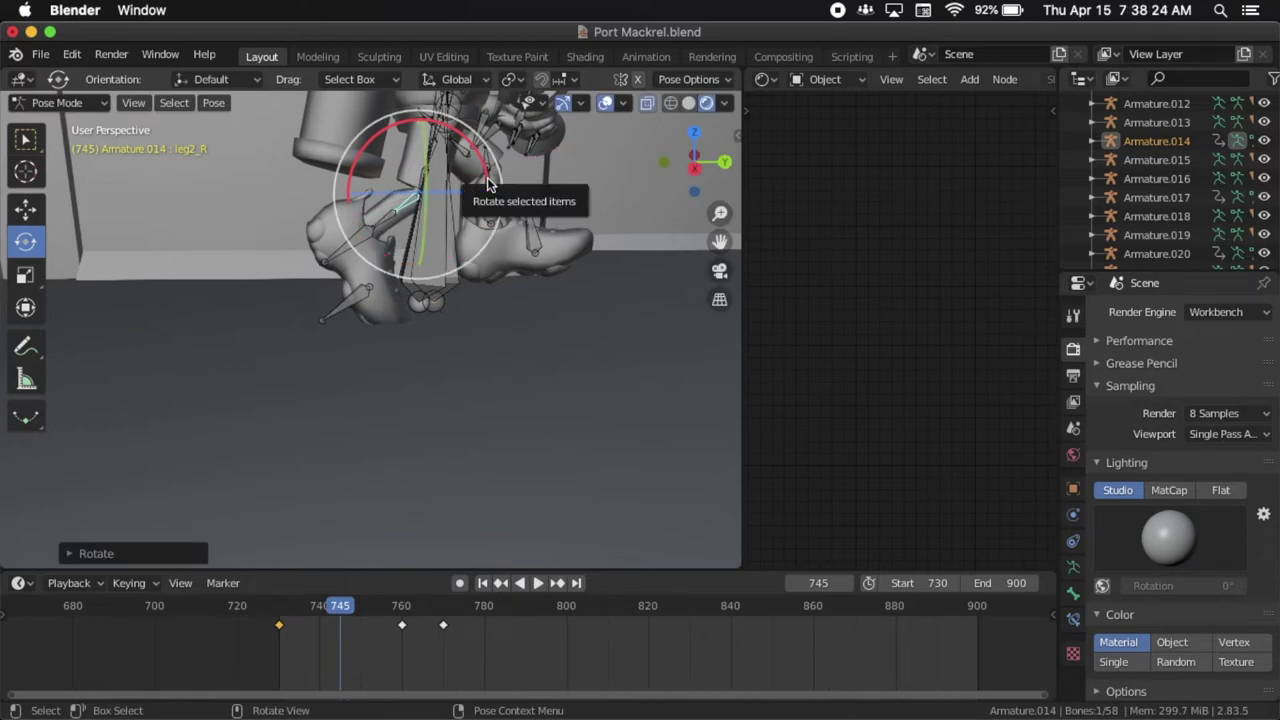
pyautogui.moveTo(488, 184); pyautogui.dragTo(488, 172)
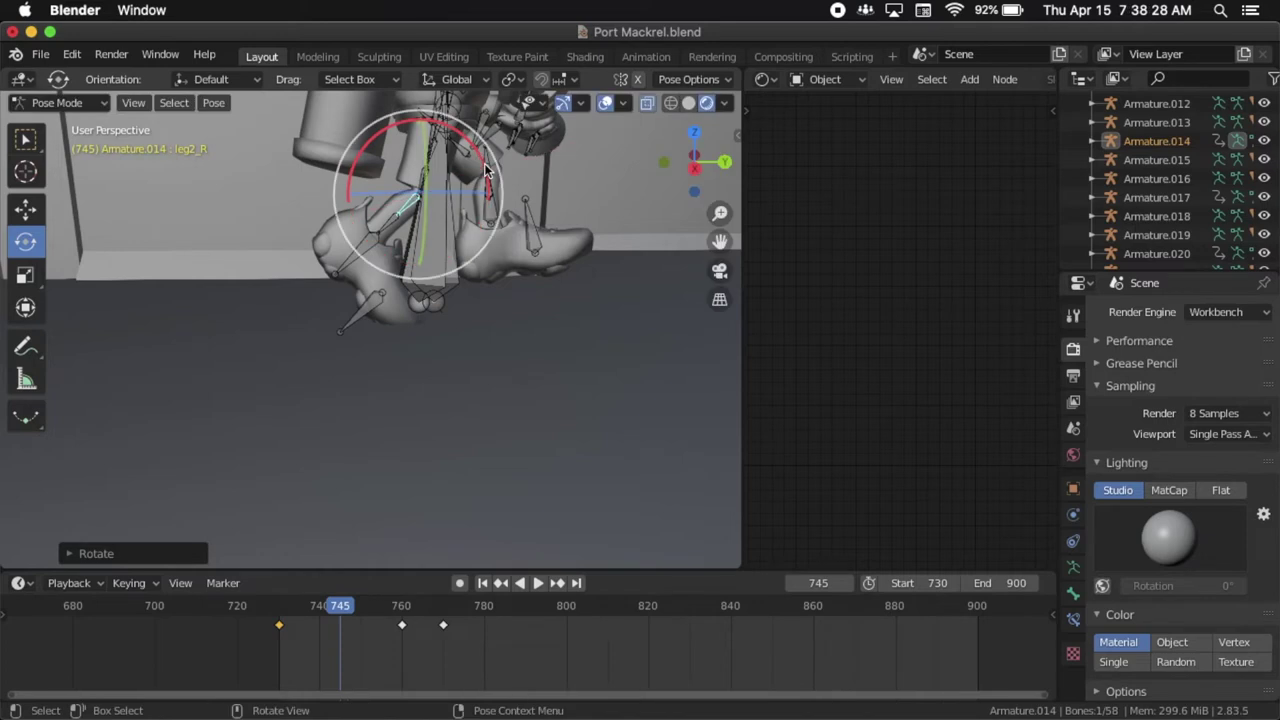
pyautogui.press('i')
pyautogui.click(493, 263)
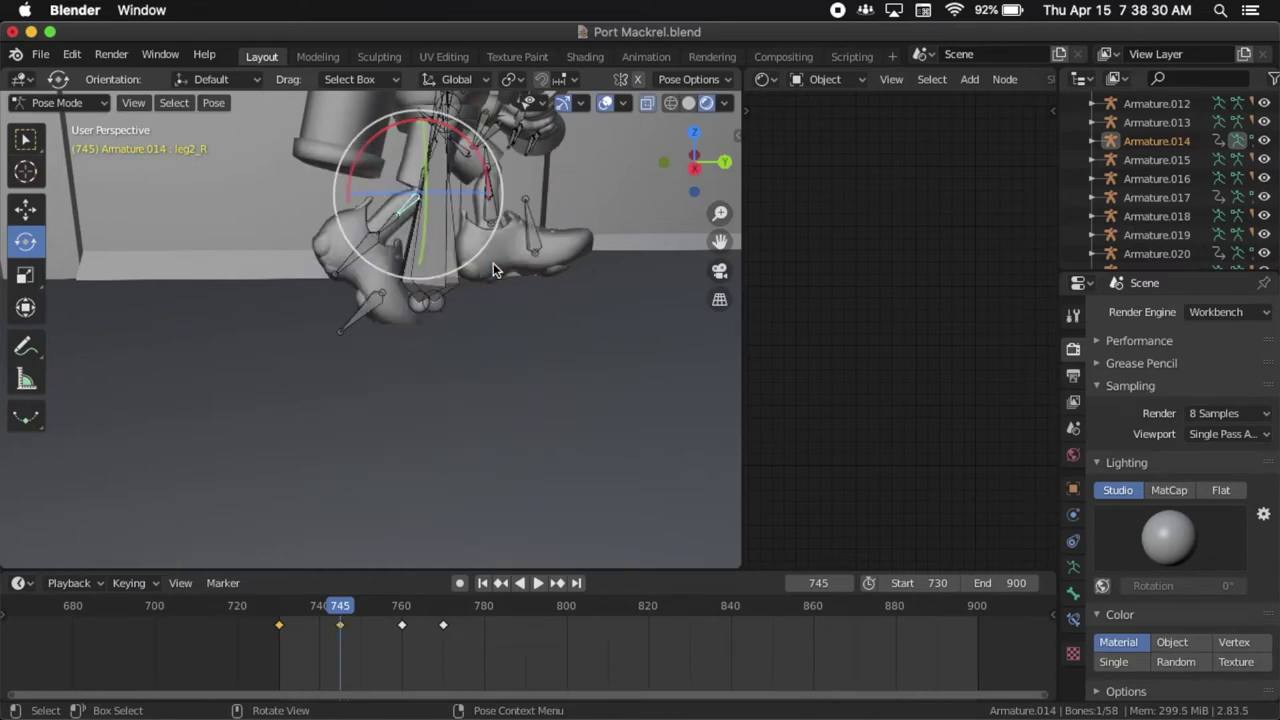
# Try to move the whole Armature.014 object downward at frame 745 so that its feet reach the floor.
pyautogui.click(363, 323)
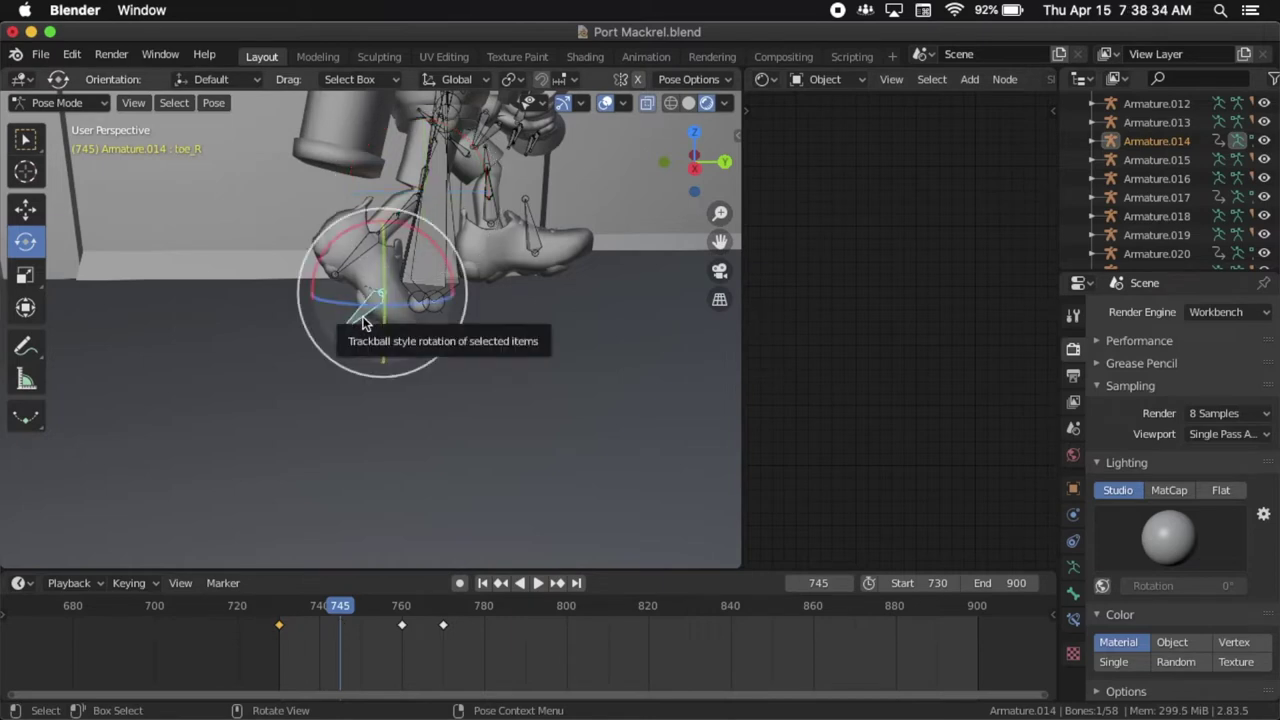
pyautogui.scroll(-3, 363, 324)
pyautogui.scroll(2, 363, 323)
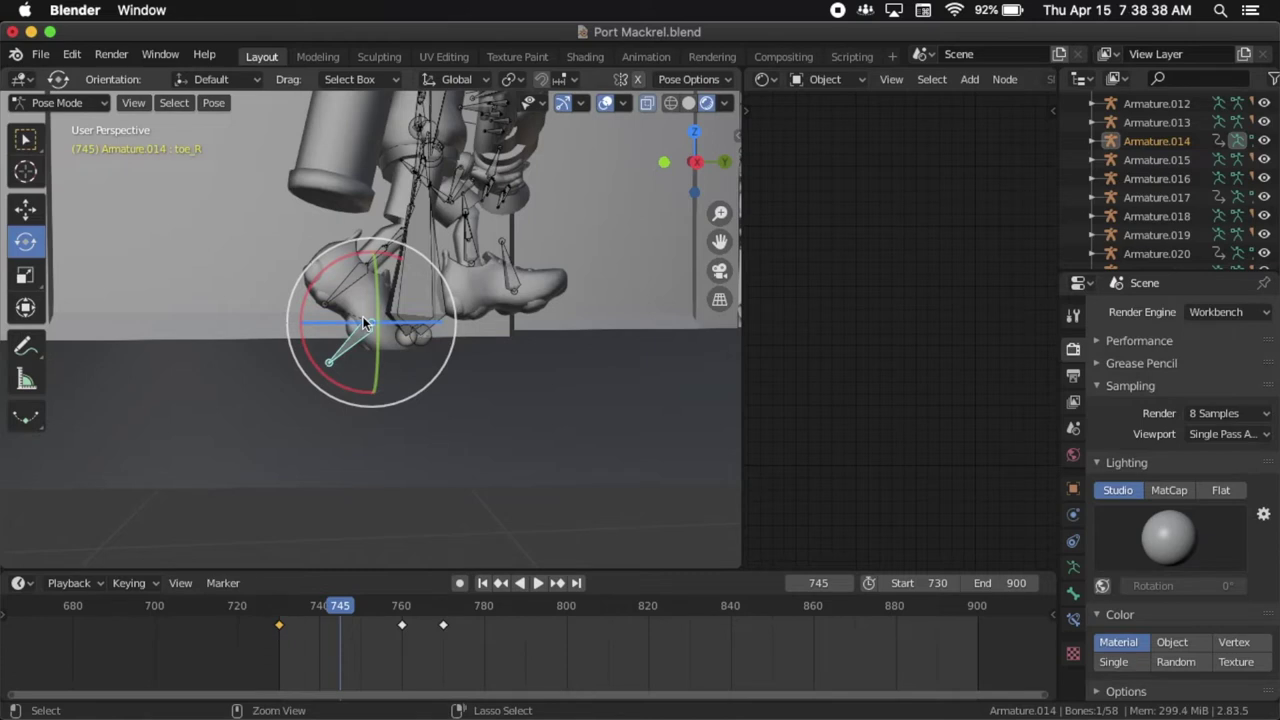
pyautogui.keyDown('ctrl'); pyautogui.click(363, 322); pyautogui.keyUp('ctrl')
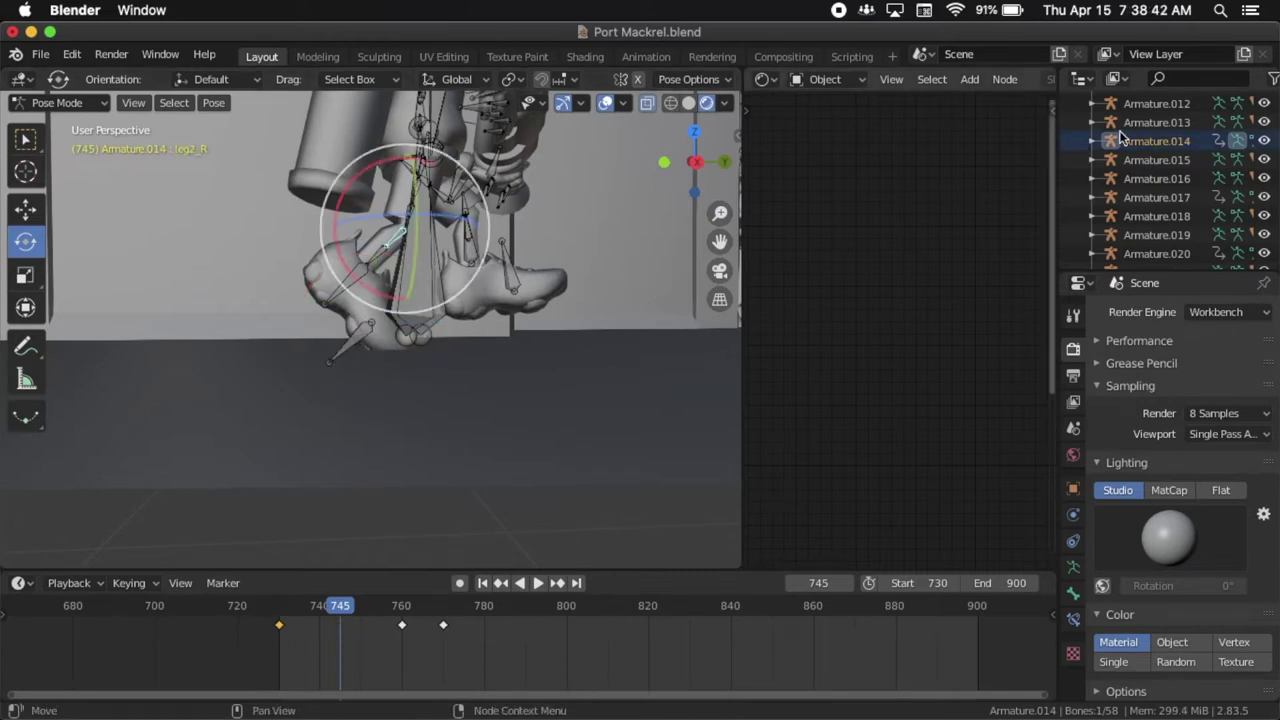
pyautogui.click(40, 211)
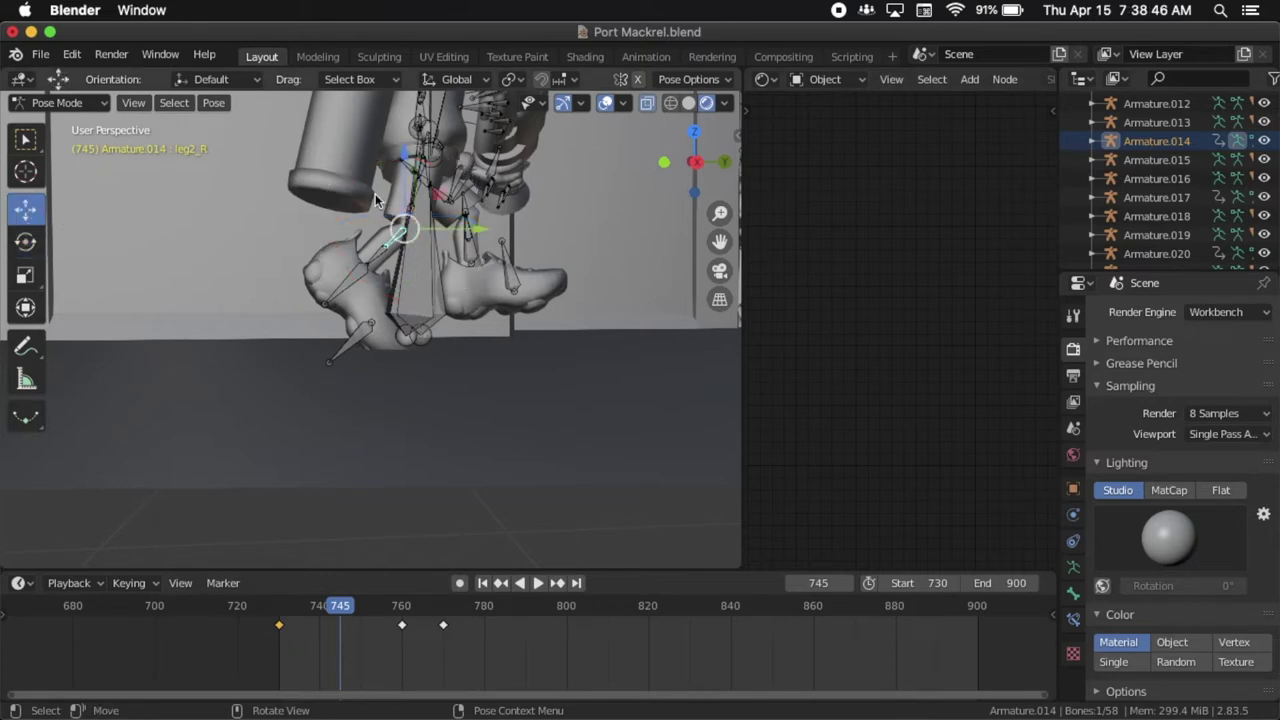
pyautogui.click(1237, 141)
pyautogui.press('b')
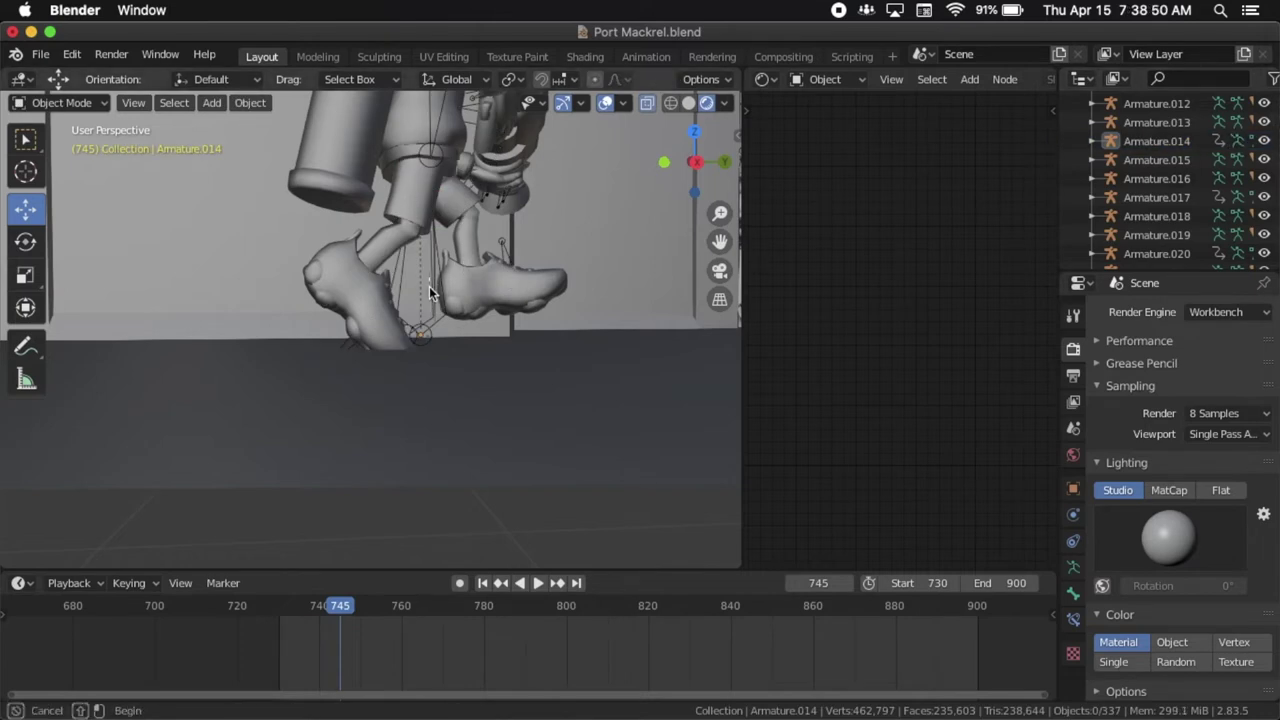
pyautogui.click(429, 289)
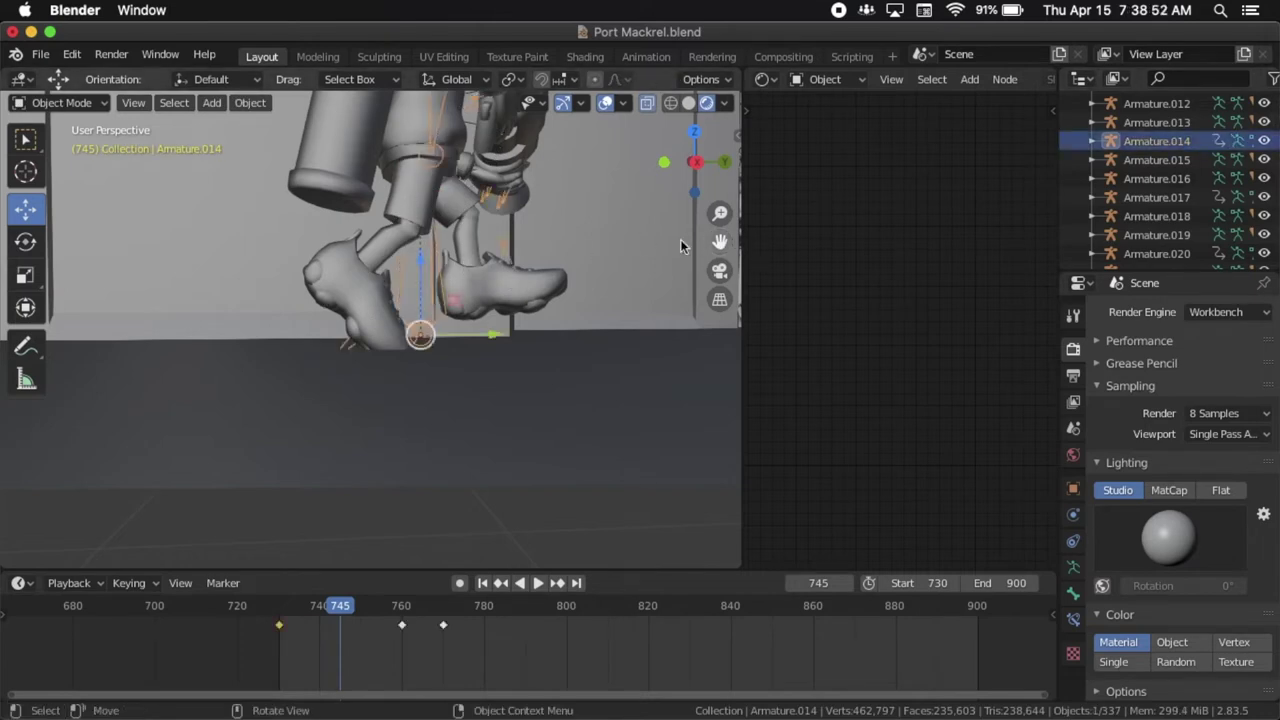
pyautogui.moveTo(417, 256); pyautogui.dragTo(418, 289)
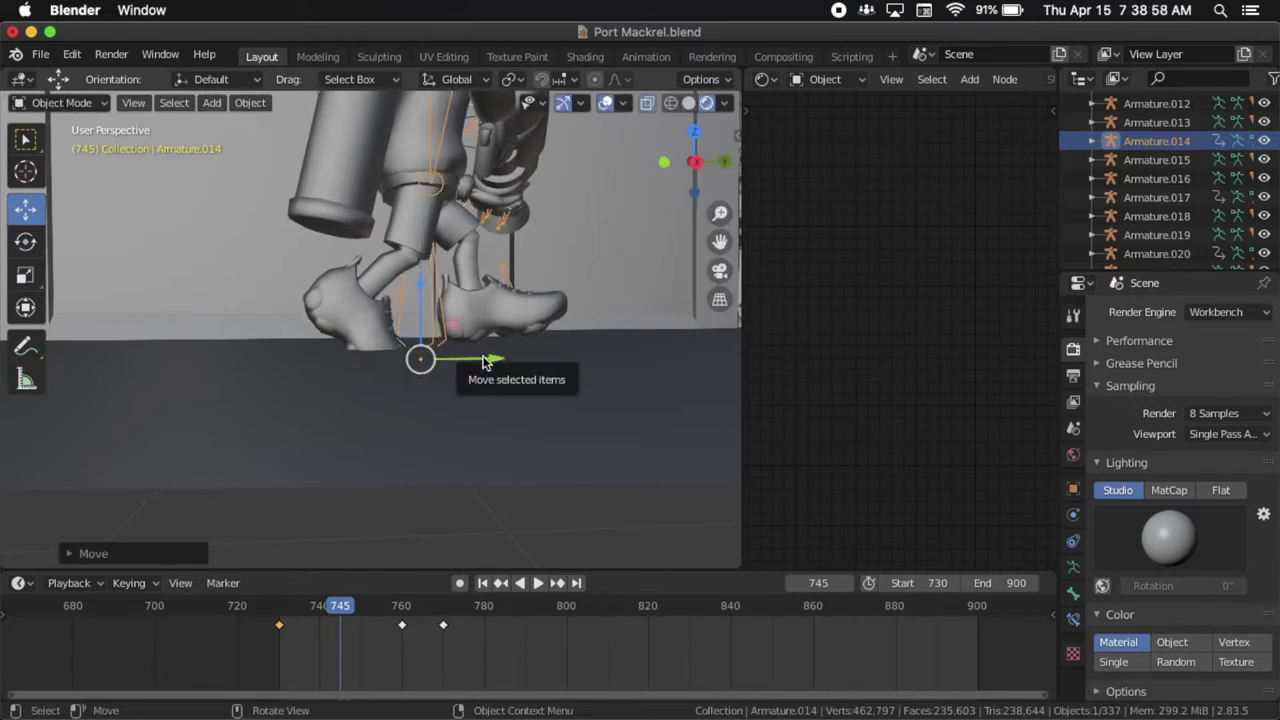
# Reselect Armature.014 and play the animation from frame 726 to about frame 746 to examine the walking step.
pyautogui.click(367, 541)
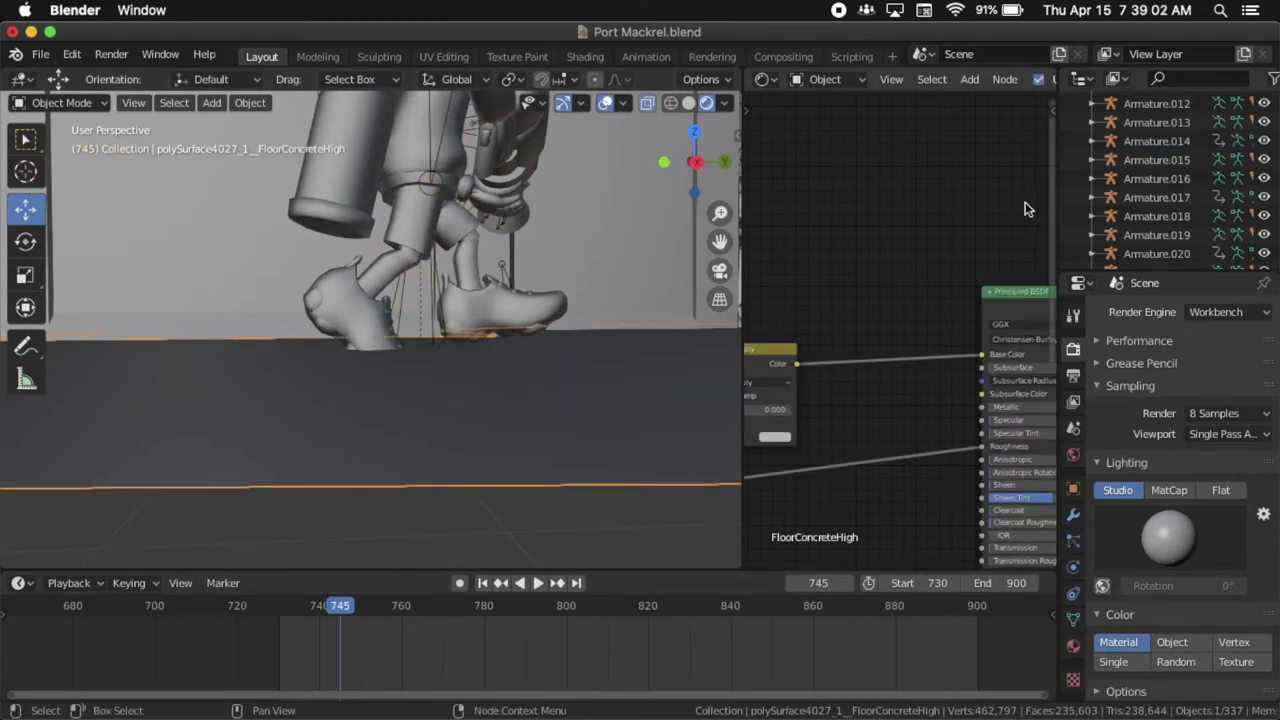
pyautogui.click(1145, 143)
pyautogui.moveTo(313, 611); pyautogui.dragTo(263, 610)
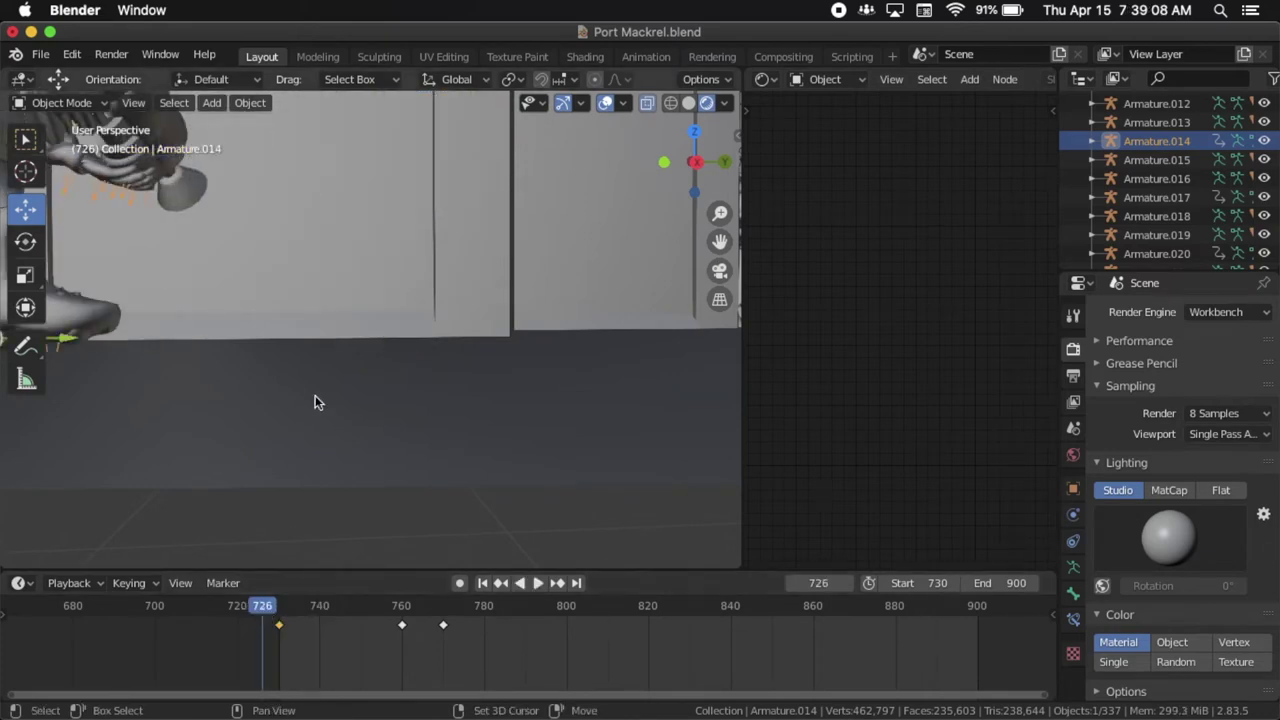
pyautogui.keyDown('shift'); pyautogui.hscroll(-5, 315, 396); pyautogui.keyUp('shift')
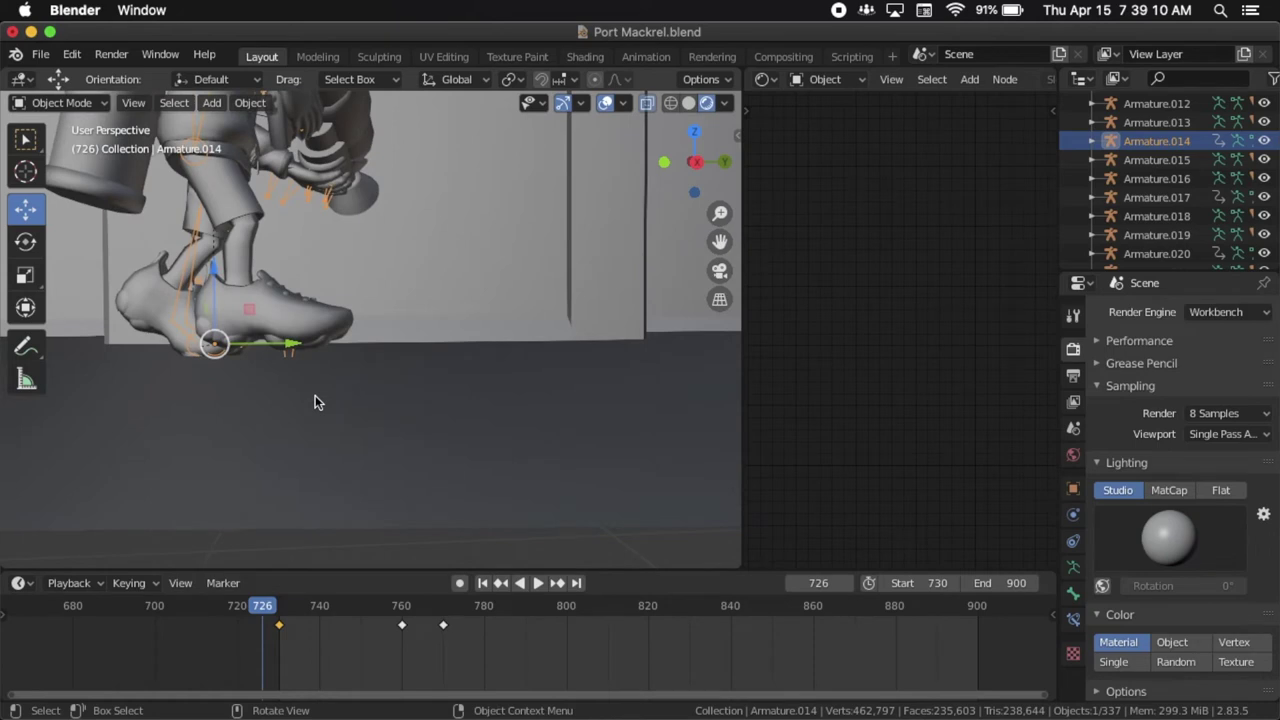
pyautogui.press('space')
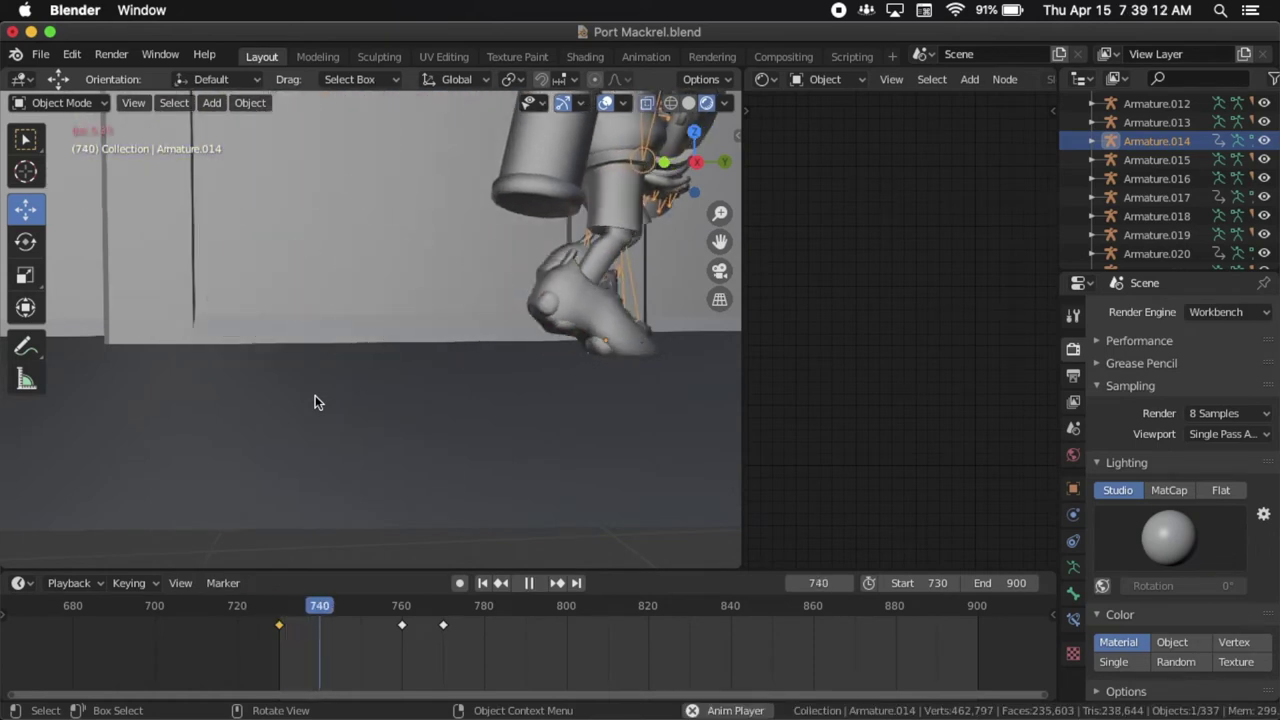
pyautogui.press('space')
pyautogui.keyDown('shift'); pyautogui.hscroll(5, 315, 398); pyautogui.keyUp('shift')
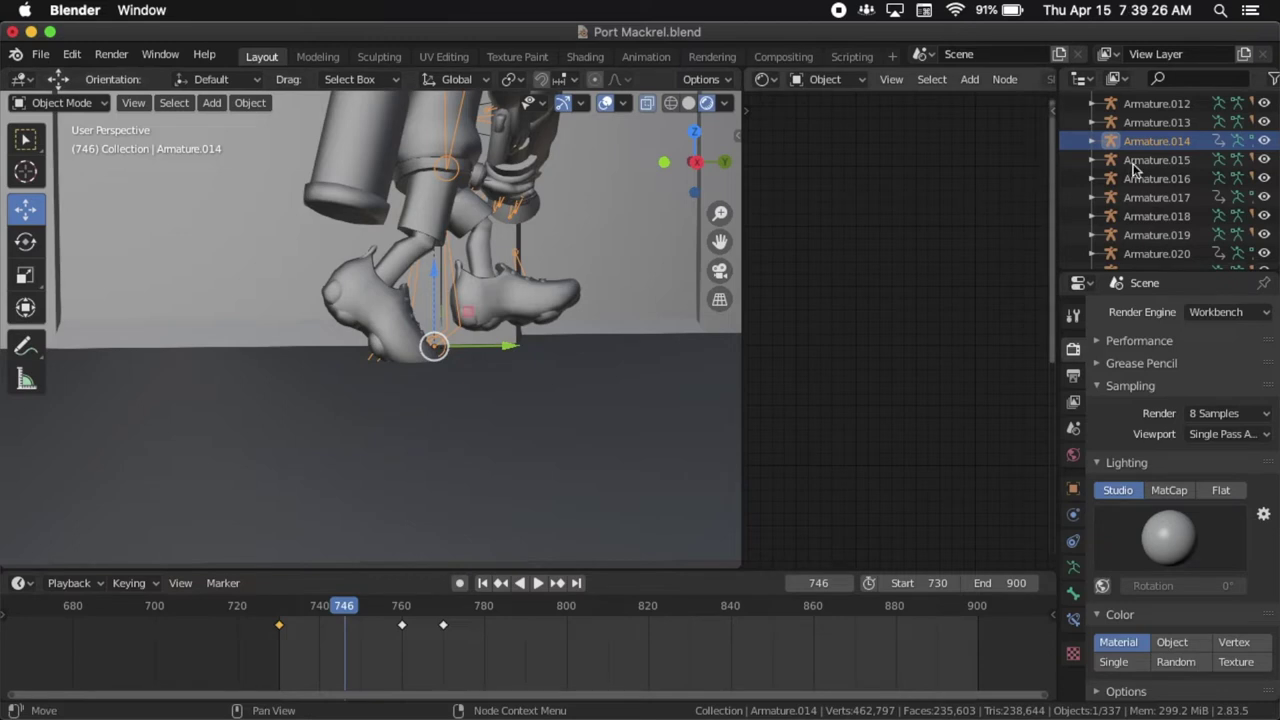
# Put Armature.014 back into Pose Mode and select its toe_R bone at frame 745.
pyautogui.scroll(1, 1149, 166)
pyautogui.hscroll(1, 1149, 166)
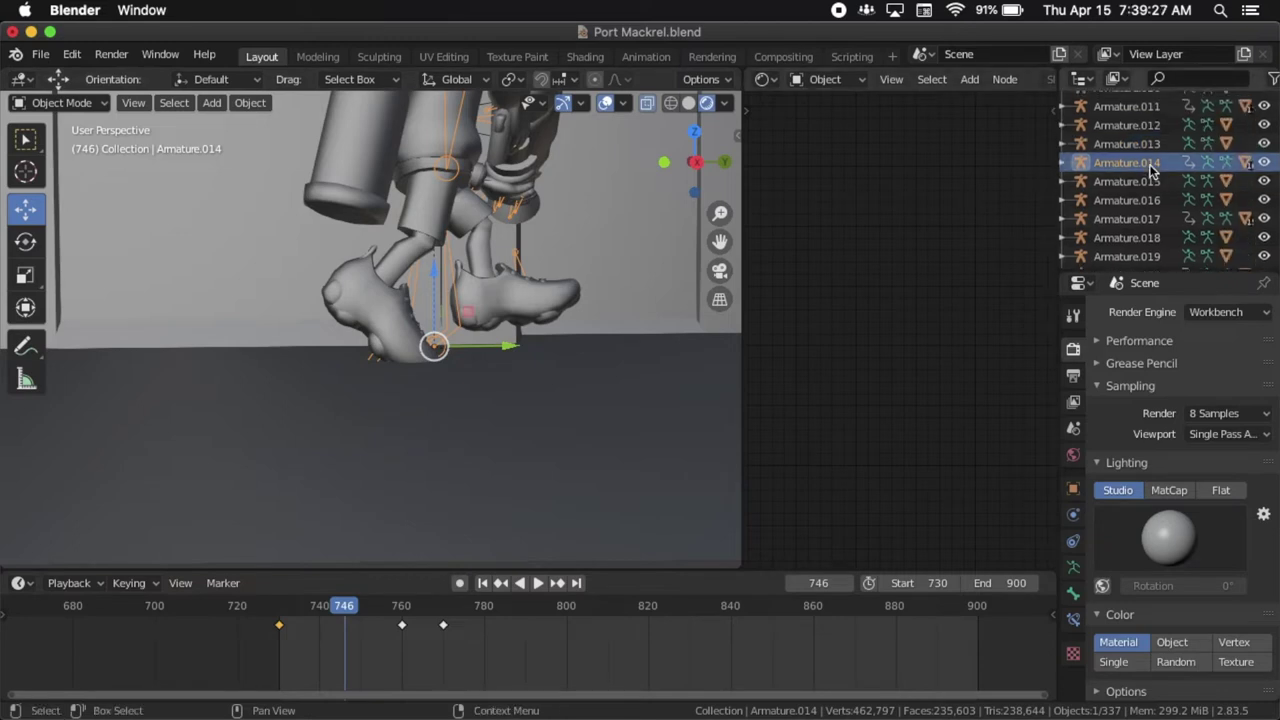
pyautogui.click(1210, 158)
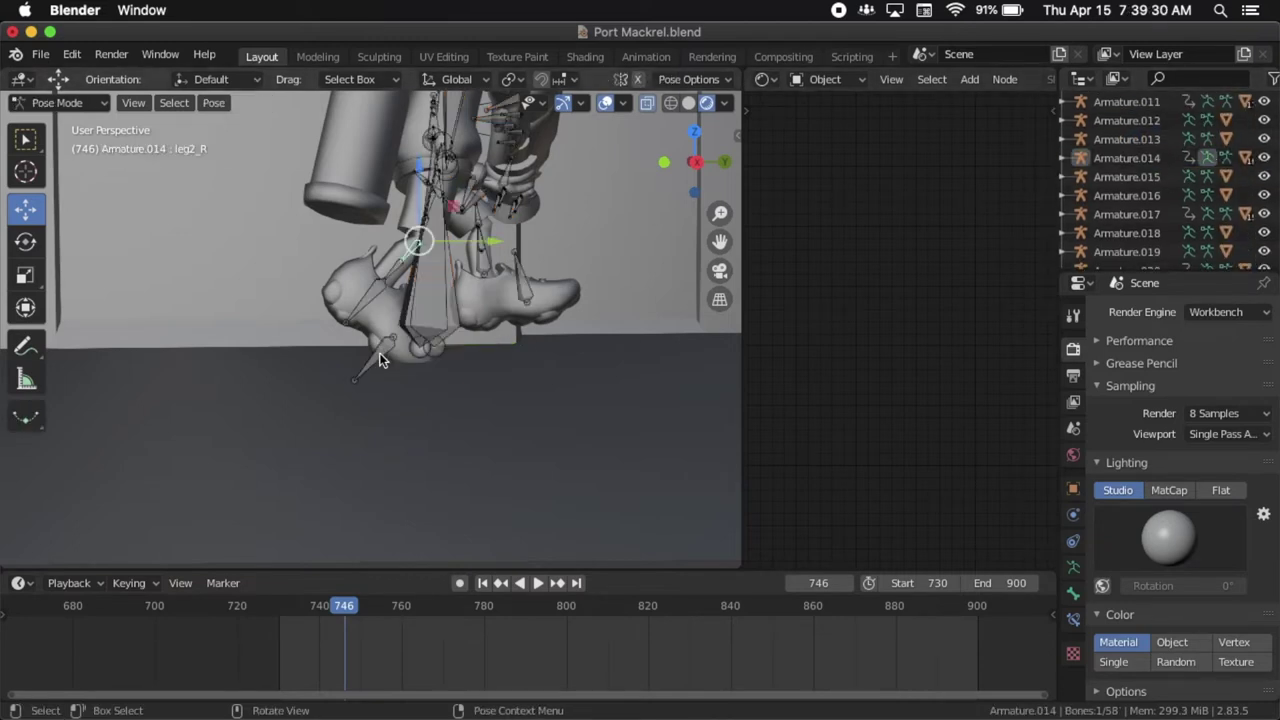
pyautogui.press('Left')
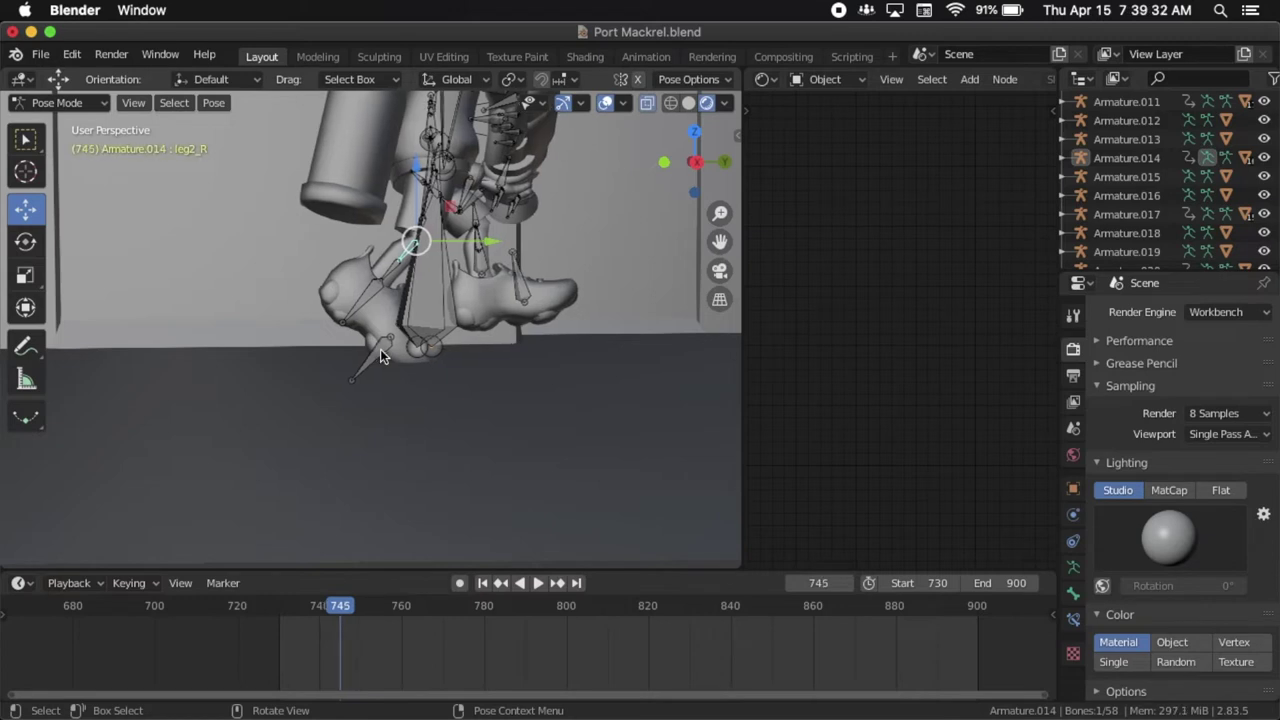
pyautogui.click(380, 349)
# Step forward from frame 745 and back again to examine how the right toe moves during the step.
pyautogui.press('Right')
pyautogui.press('Right')
pyautogui.press('Right')
pyautogui.press('Right')
pyautogui.press('Right')
pyautogui.press('Right')
pyautogui.press('Right')
pyautogui.press('Right')
pyautogui.press('Left')
pyautogui.press('Left')
pyautogui.press('Left')
pyautogui.press('Left')
pyautogui.press('Left')
pyautogui.press('Left')
pyautogui.press('Left')
pyautogui.press('Left')
pyautogui.press('Left')
pyautogui.press('Right')
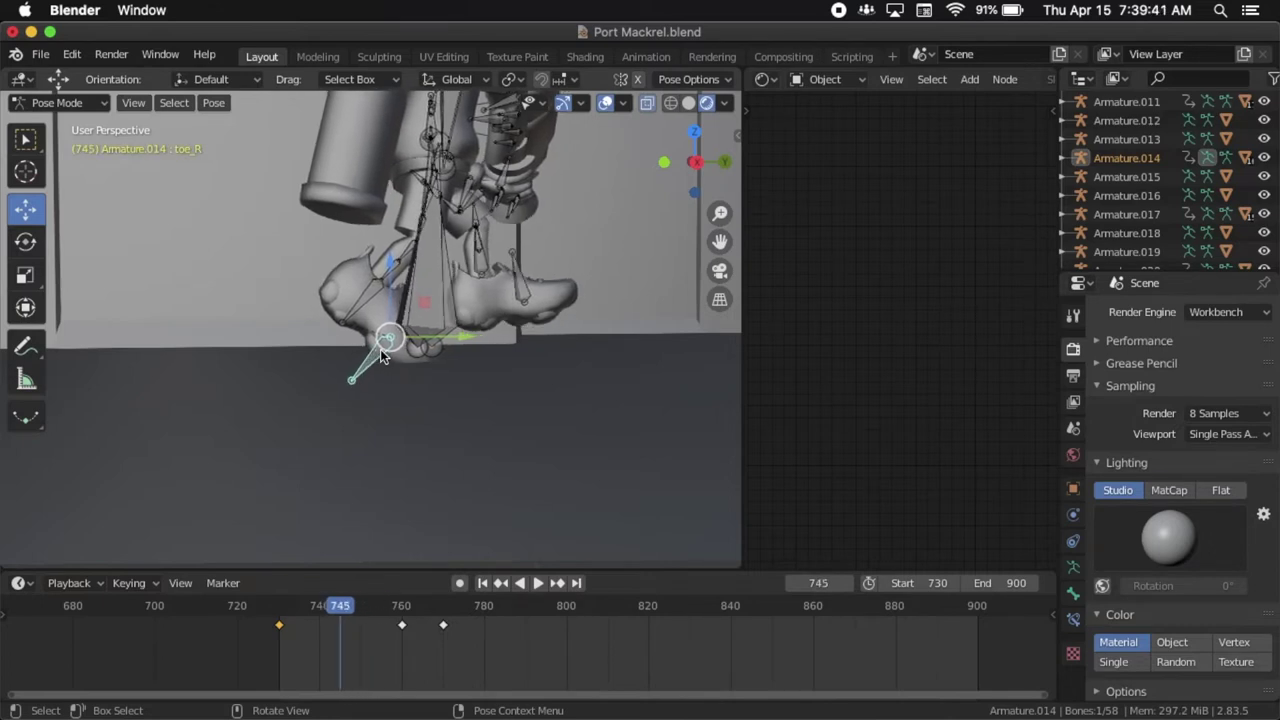
# At frame 745, rotate the toe_R bone to bend the right toes against the floor and insert a LocRot keyframe.
pyautogui.click(27, 245)
pyautogui.moveTo(371, 276); pyautogui.dragTo(341, 294)
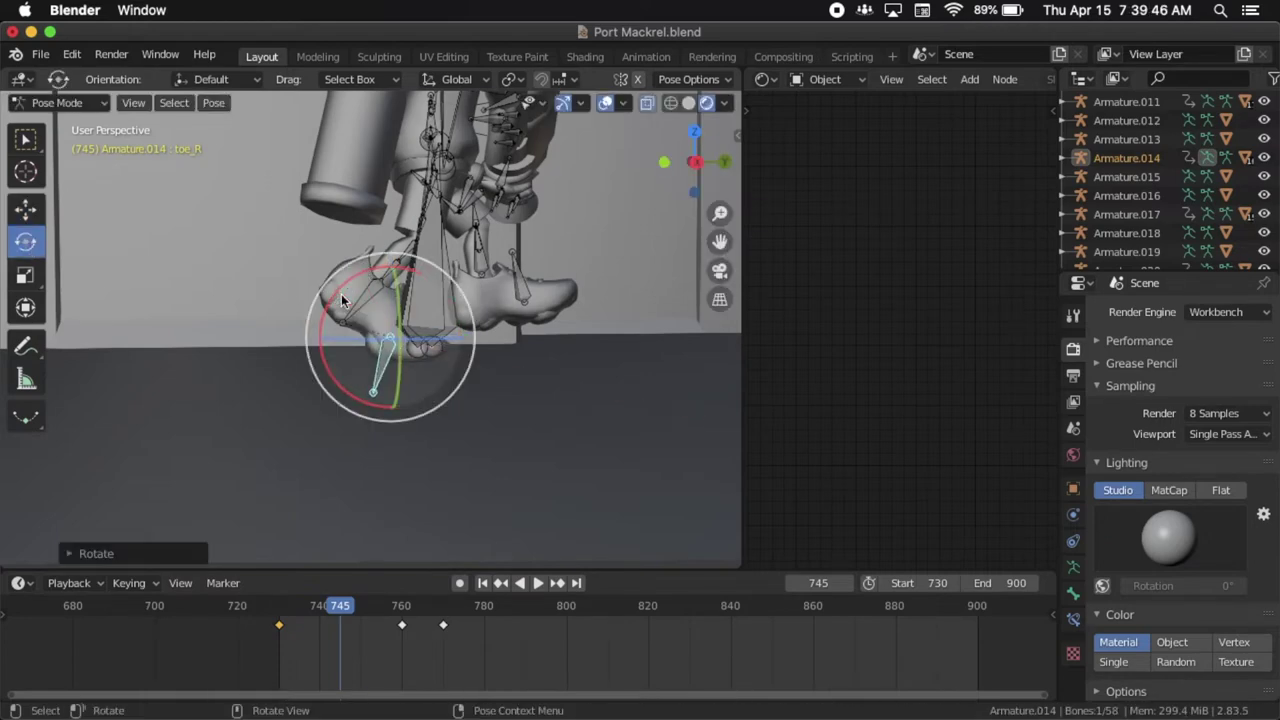
pyautogui.press('i')
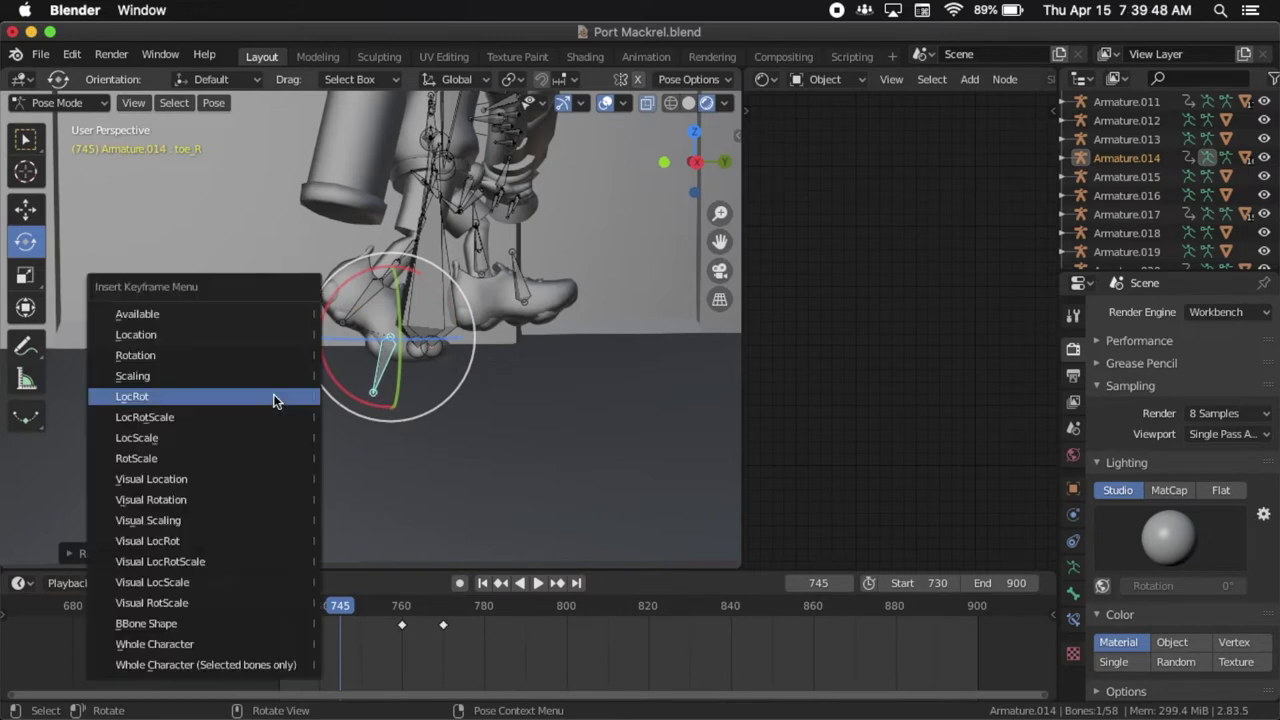
pyautogui.click(276, 400)
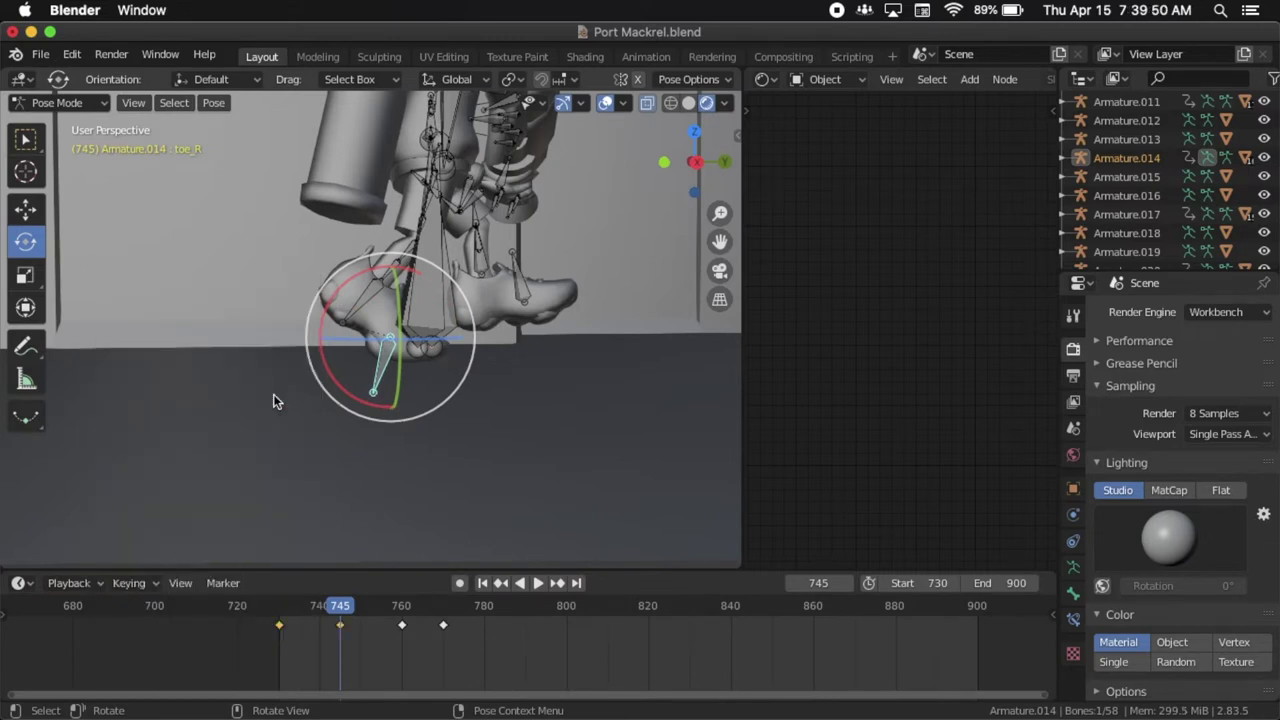
# Select the crotch_L bone, rotate it at frame 760 to swing the left leg backward, and insert a LocRot keyframe.
pyautogui.click(420, 181)
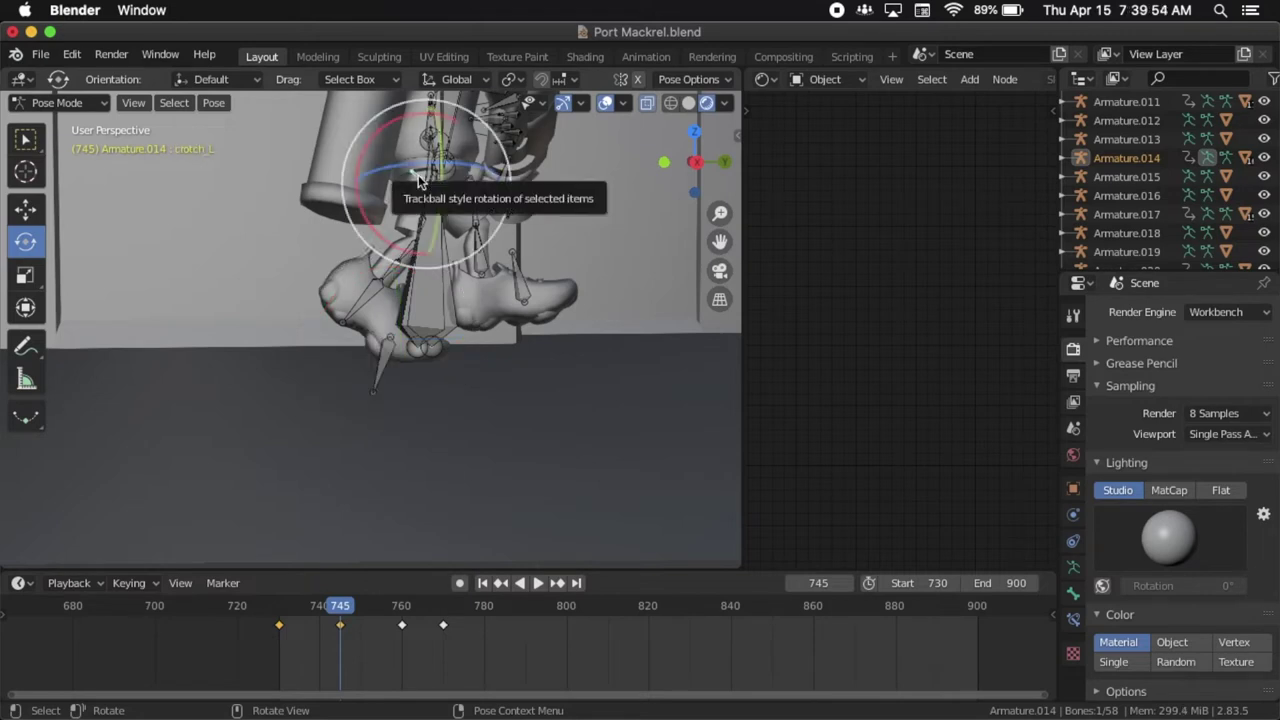
pyautogui.press('Right')
pyautogui.press('Right')
pyautogui.press('Right')
pyautogui.press('Right')
pyautogui.press('Right')
pyautogui.press('Right')
pyautogui.press('Right')
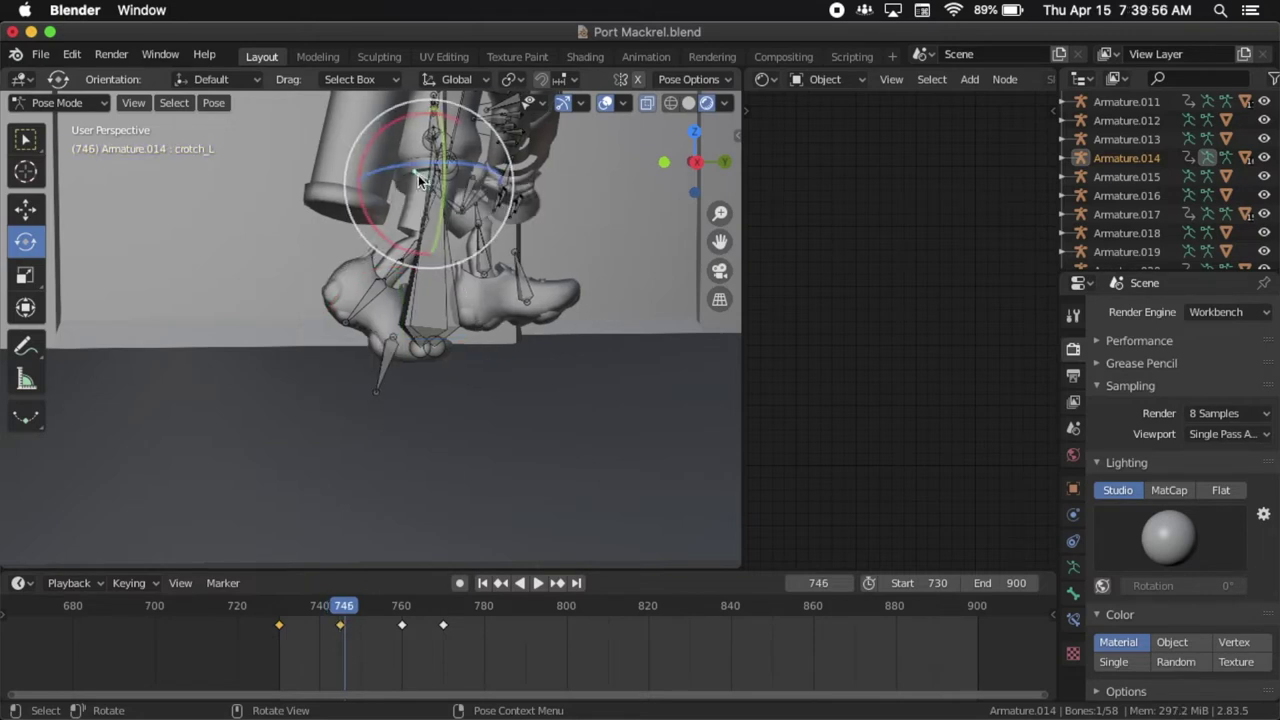
pyautogui.press('Right')
pyautogui.press('Right')
pyautogui.press('Right')
pyautogui.press('Right')
pyautogui.press('Right')
pyautogui.press('Right')
pyautogui.press('Right')
pyautogui.press('Right')
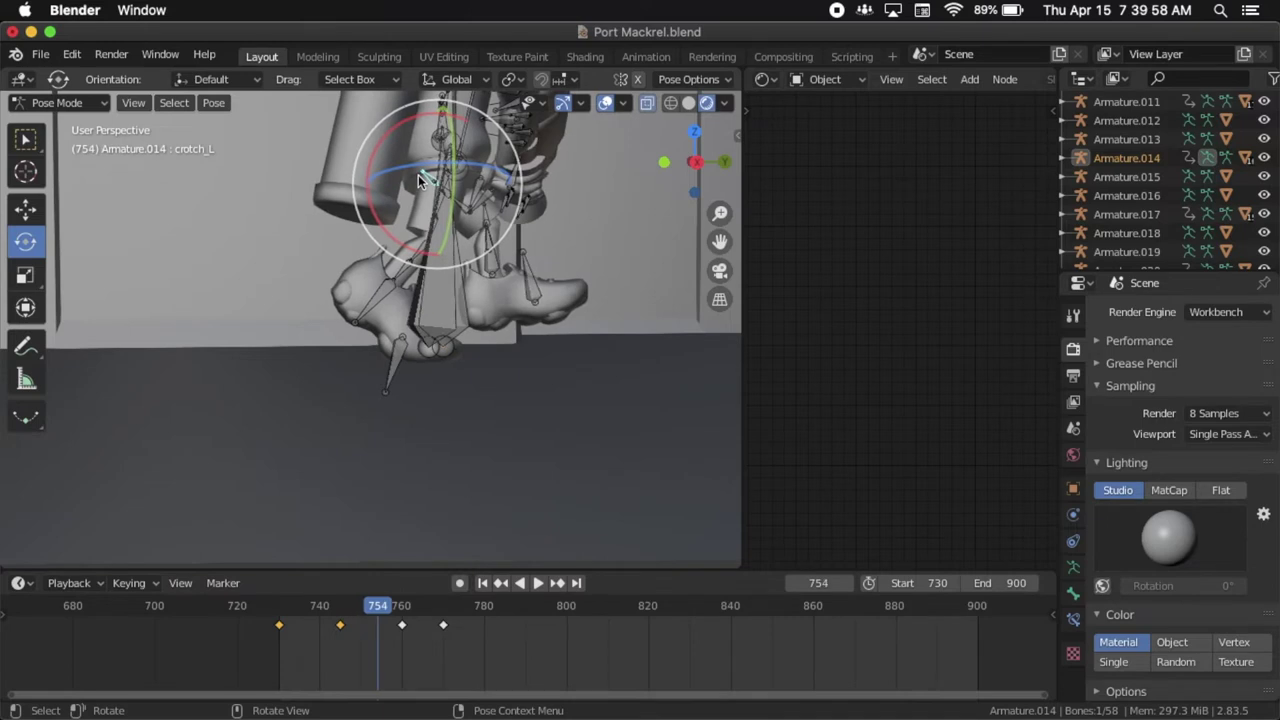
pyautogui.press('Right')
pyautogui.press('Right')
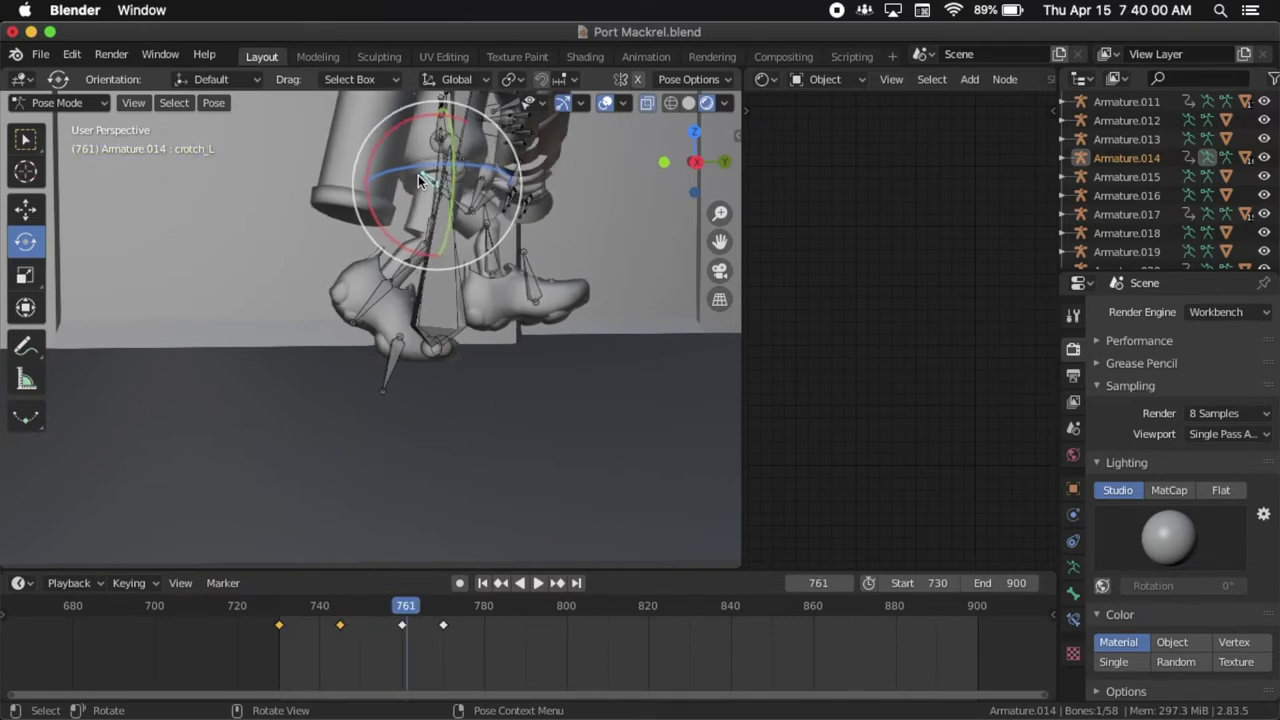
pyautogui.press('Left')
pyautogui.press('Left')
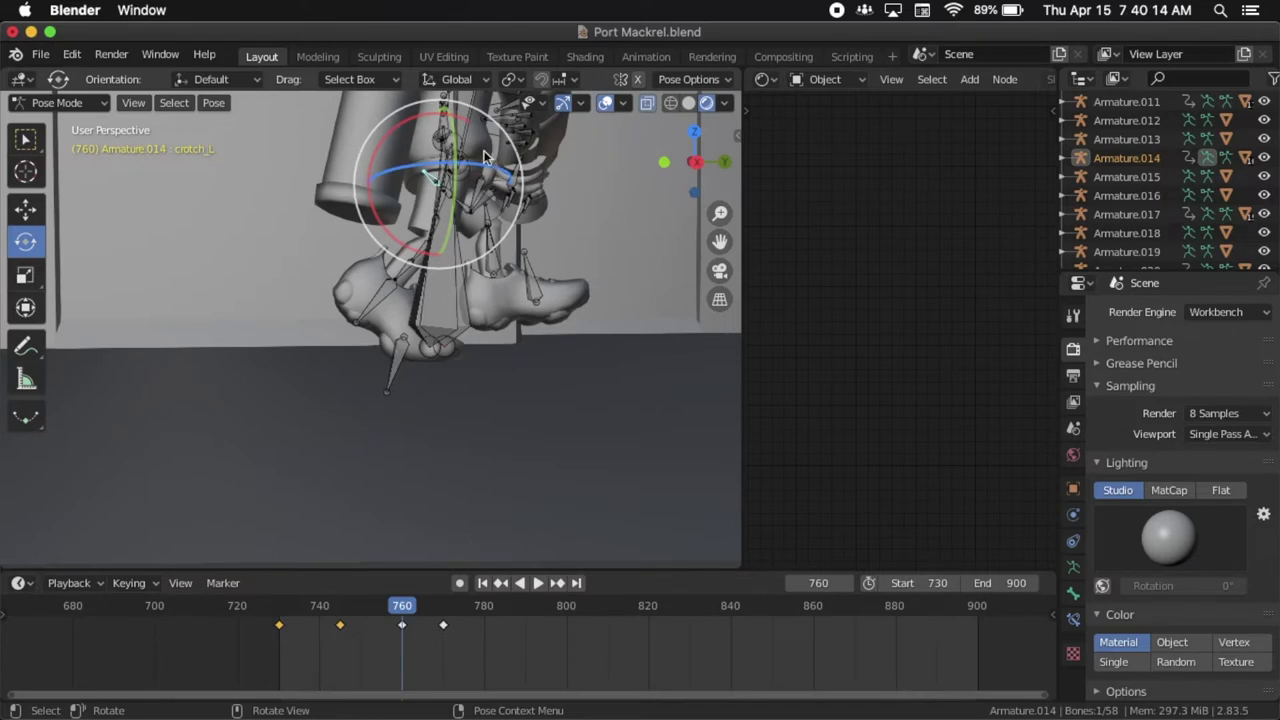
pyautogui.moveTo(466, 124); pyautogui.dragTo(496, 188)
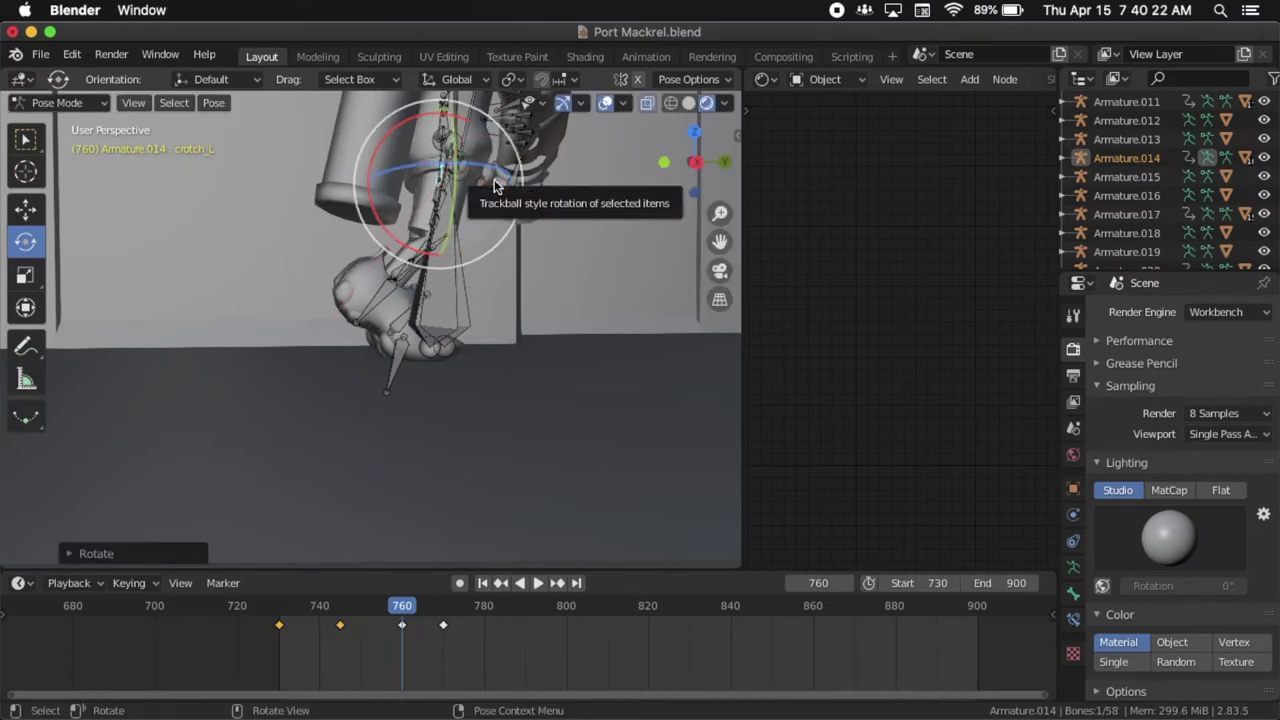
pyautogui.press('i')
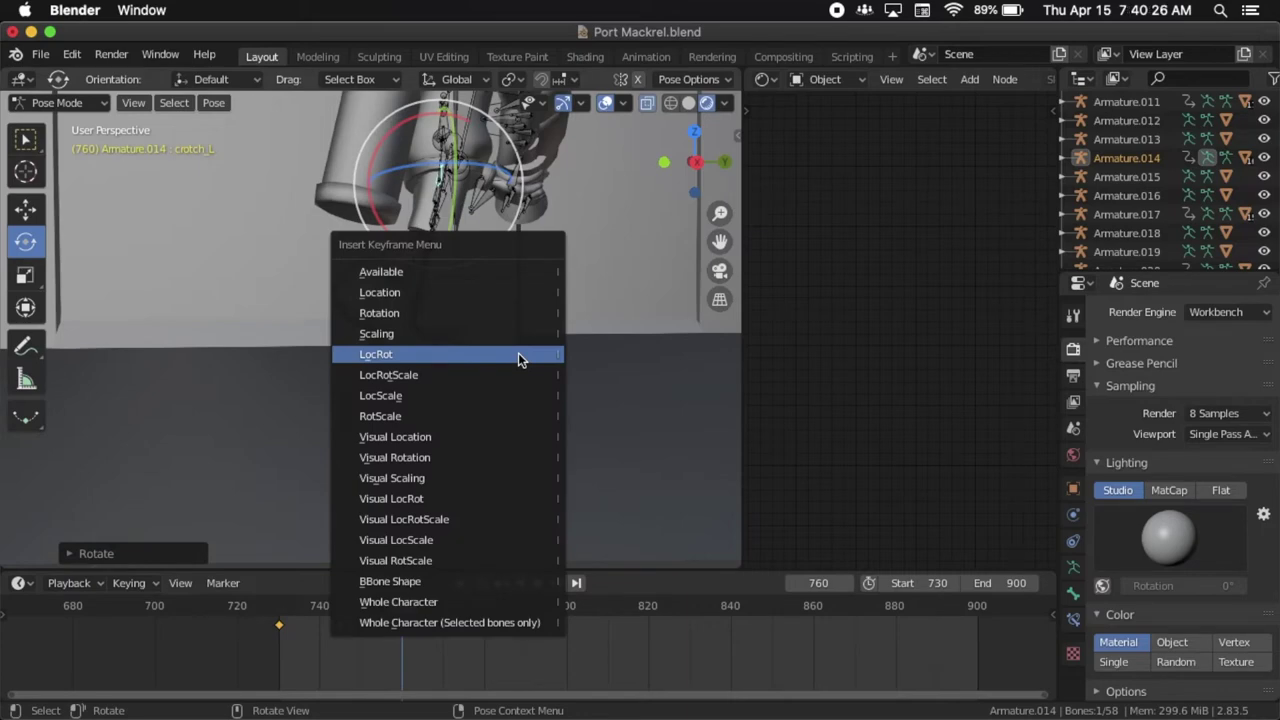
pyautogui.click(518, 354)
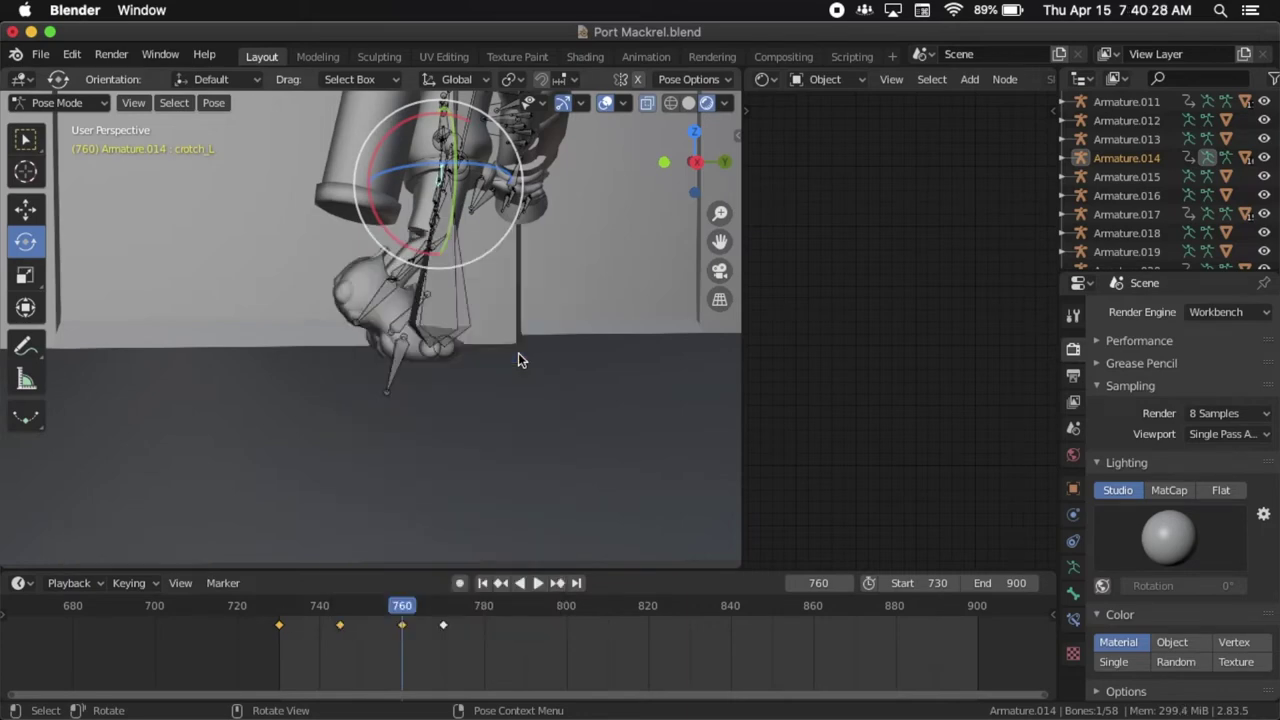
# At frame 760, rotate the crotch_R bone to swing the right leg forward and insert a keyframe for it.
pyautogui.hscroll(-3, 461, 358)
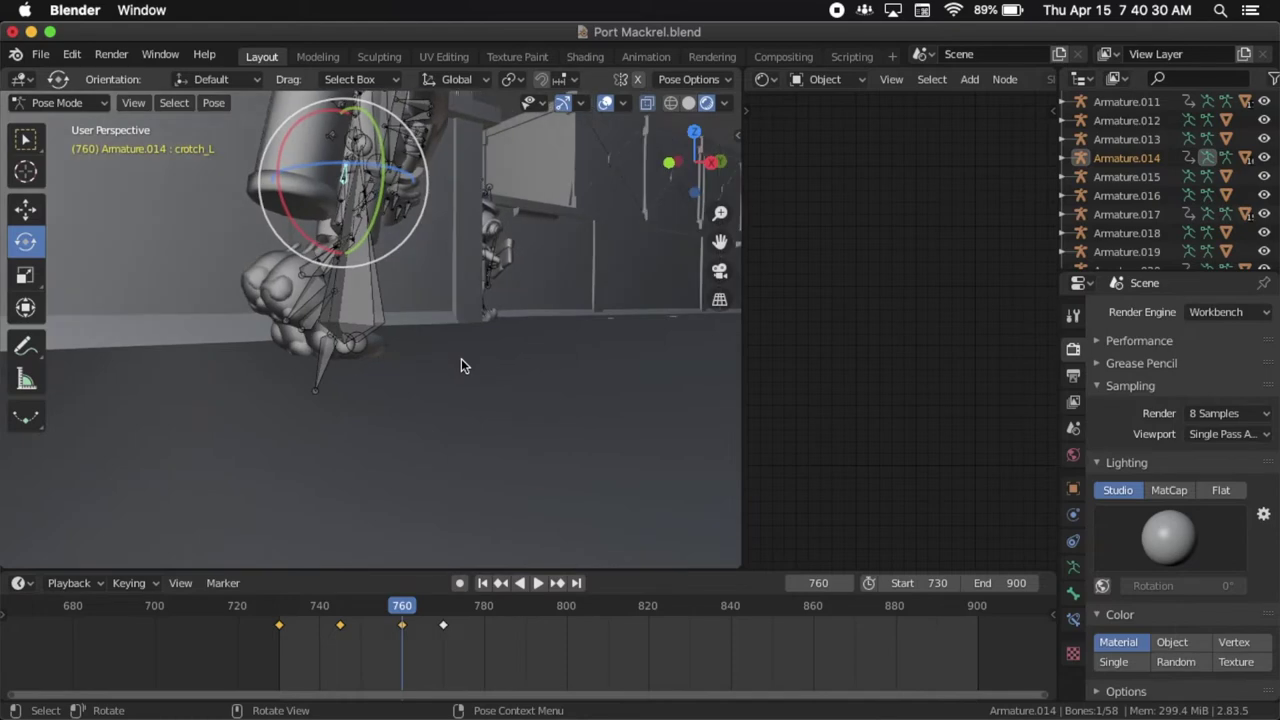
pyautogui.scroll(-4, 461, 358)
pyautogui.scroll(2, 461, 358)
pyautogui.hscroll(-5, 461, 358)
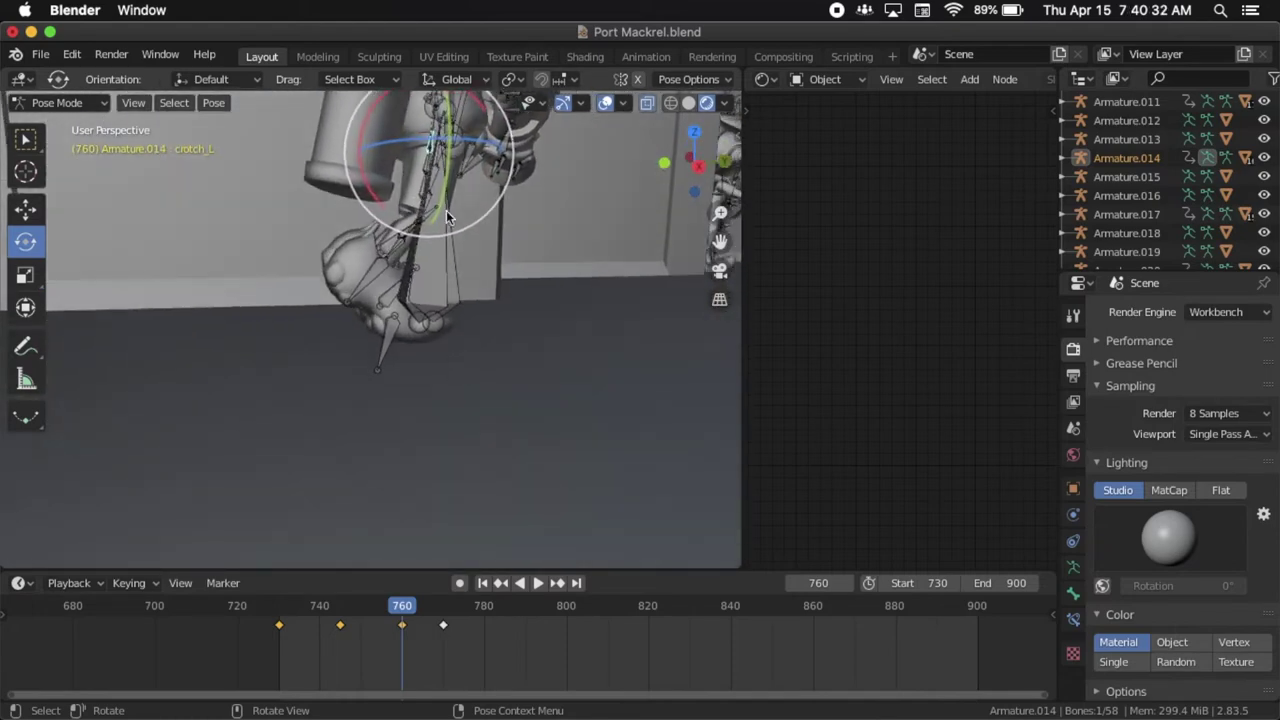
pyautogui.hscroll(-5, 446, 210)
pyautogui.keyDown('shift'); pyautogui.hscroll(-4, 446, 210); pyautogui.keyUp('shift')
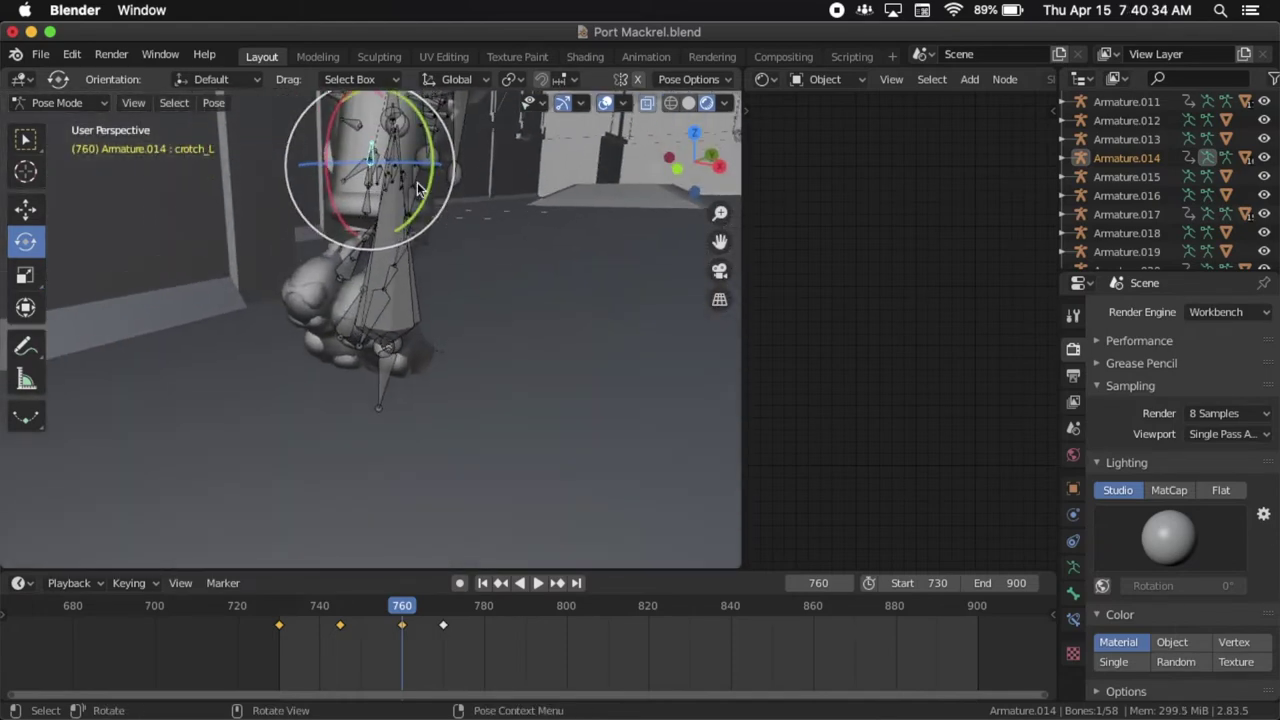
pyautogui.click(414, 172)
pyautogui.hscroll(6, 414, 172)
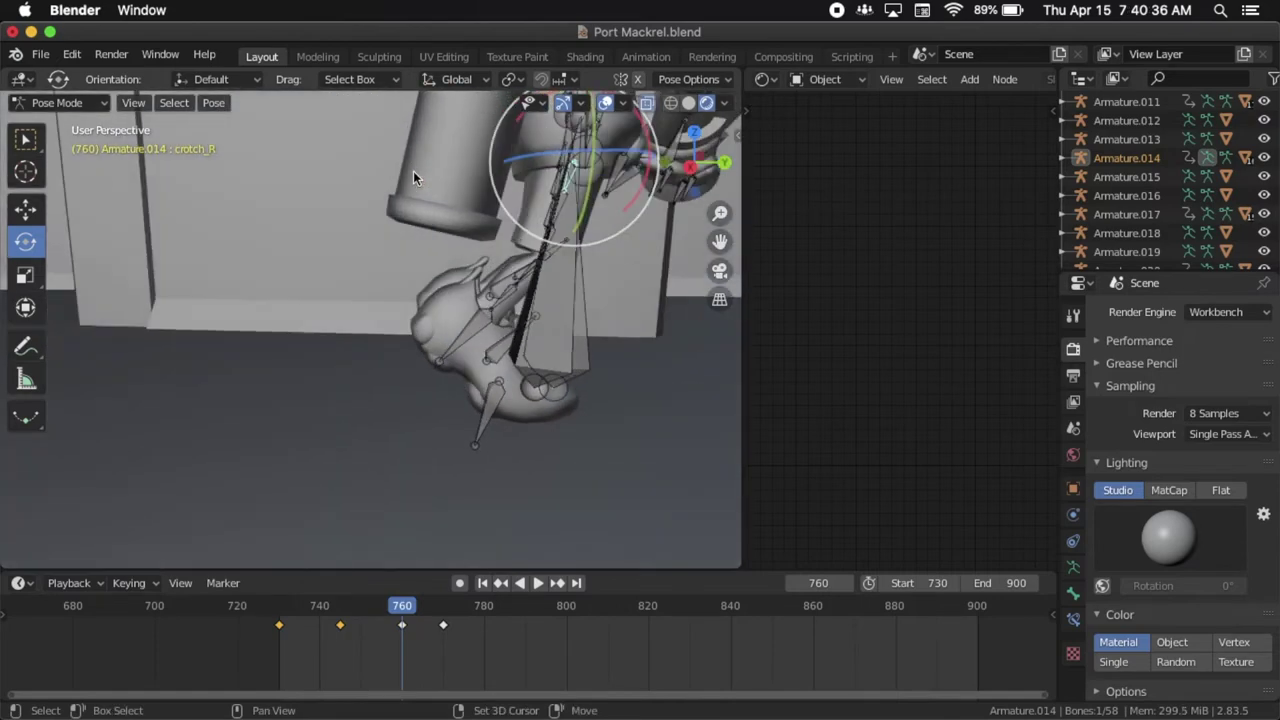
pyautogui.keyDown('shift'); pyautogui.hscroll(3, 414, 172); pyautogui.keyUp('shift')
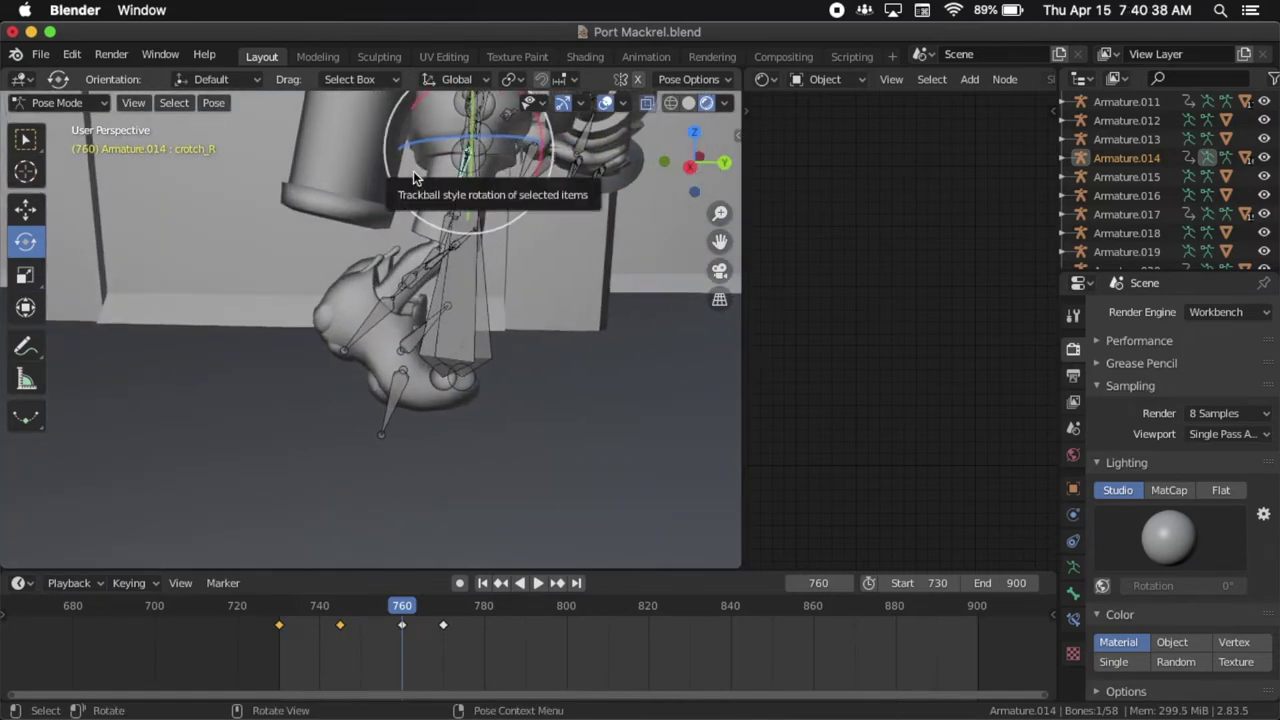
pyautogui.keyDown('shift'); pyautogui.scroll(4, 448, 206); pyautogui.keyUp('shift')
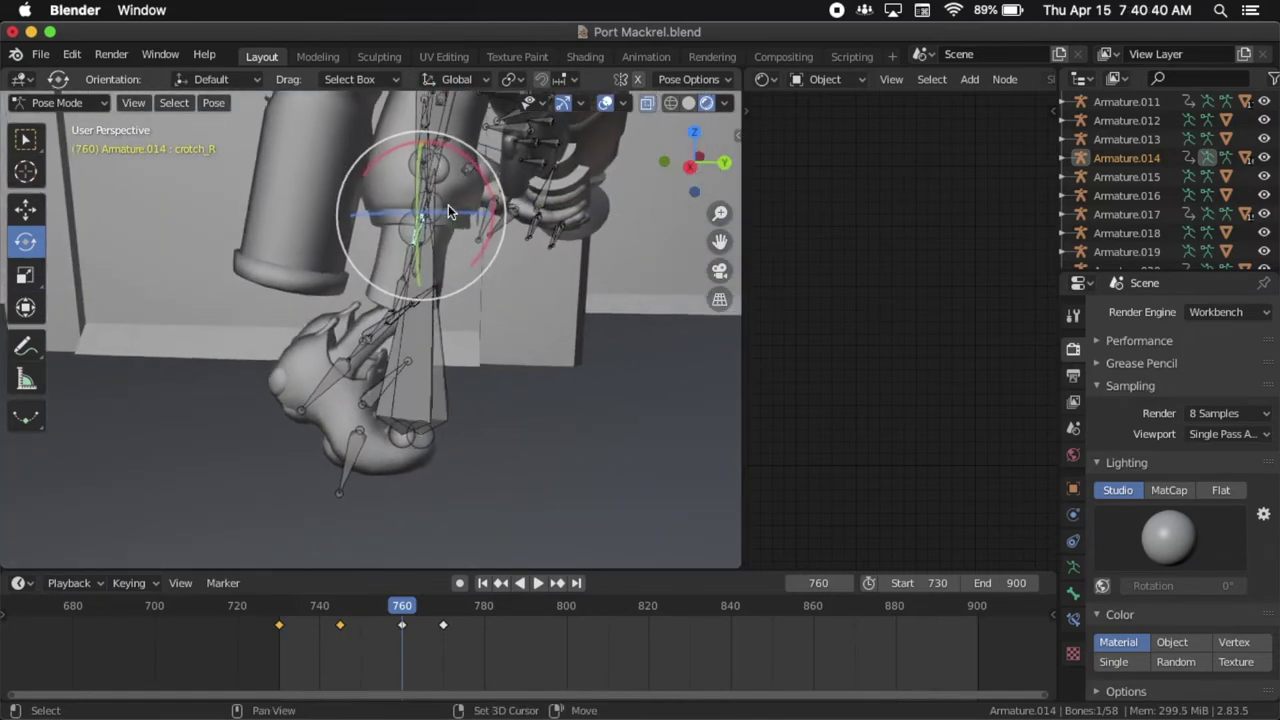
pyautogui.moveTo(483, 210); pyautogui.dragTo(433, 178)
pyautogui.keyDown('shift'); pyautogui.scroll(-6, 432, 172); pyautogui.keyUp('shift')
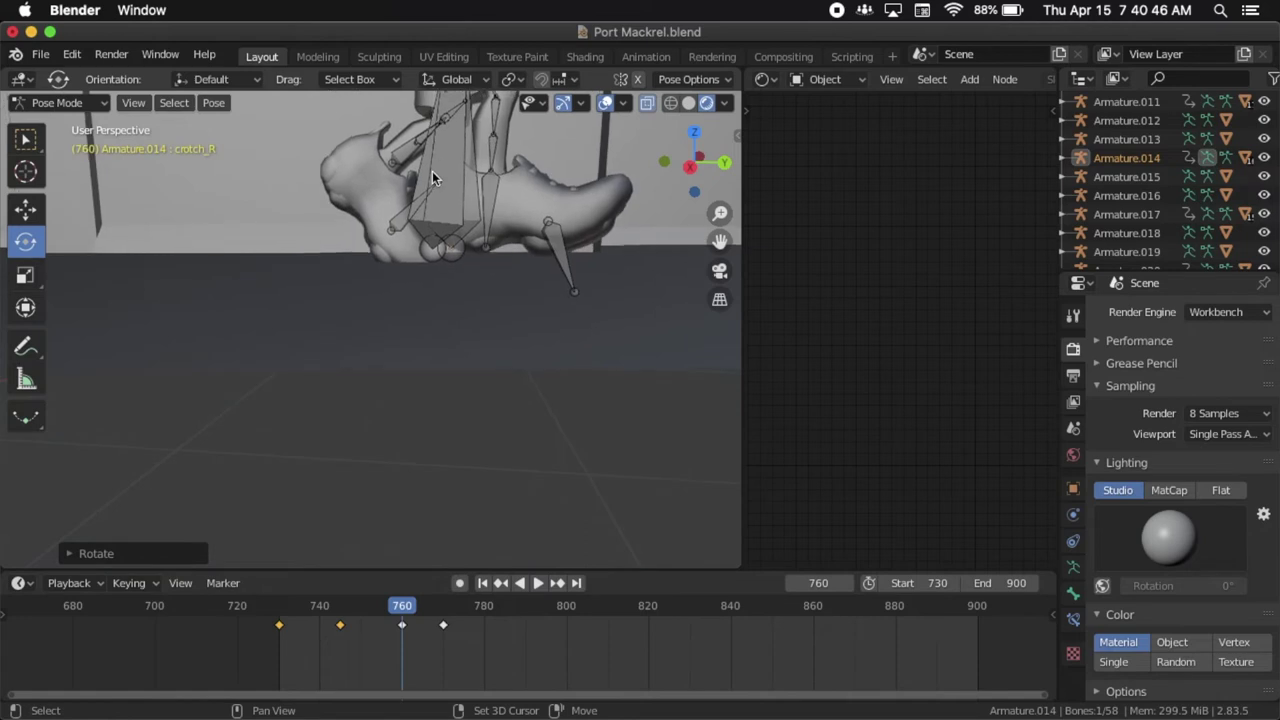
pyautogui.keyDown('shift'); pyautogui.scroll(1, 432, 171); pyautogui.keyUp('shift')
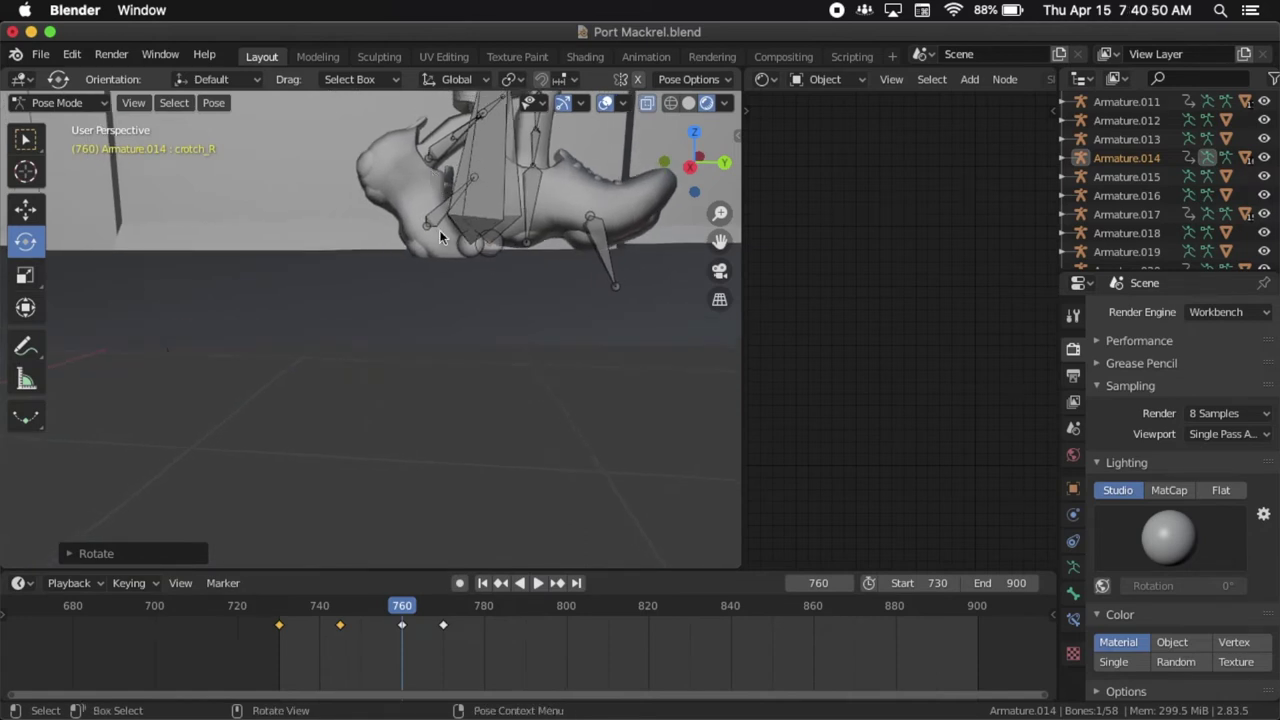
pyautogui.press('i')
pyautogui.click(419, 253)
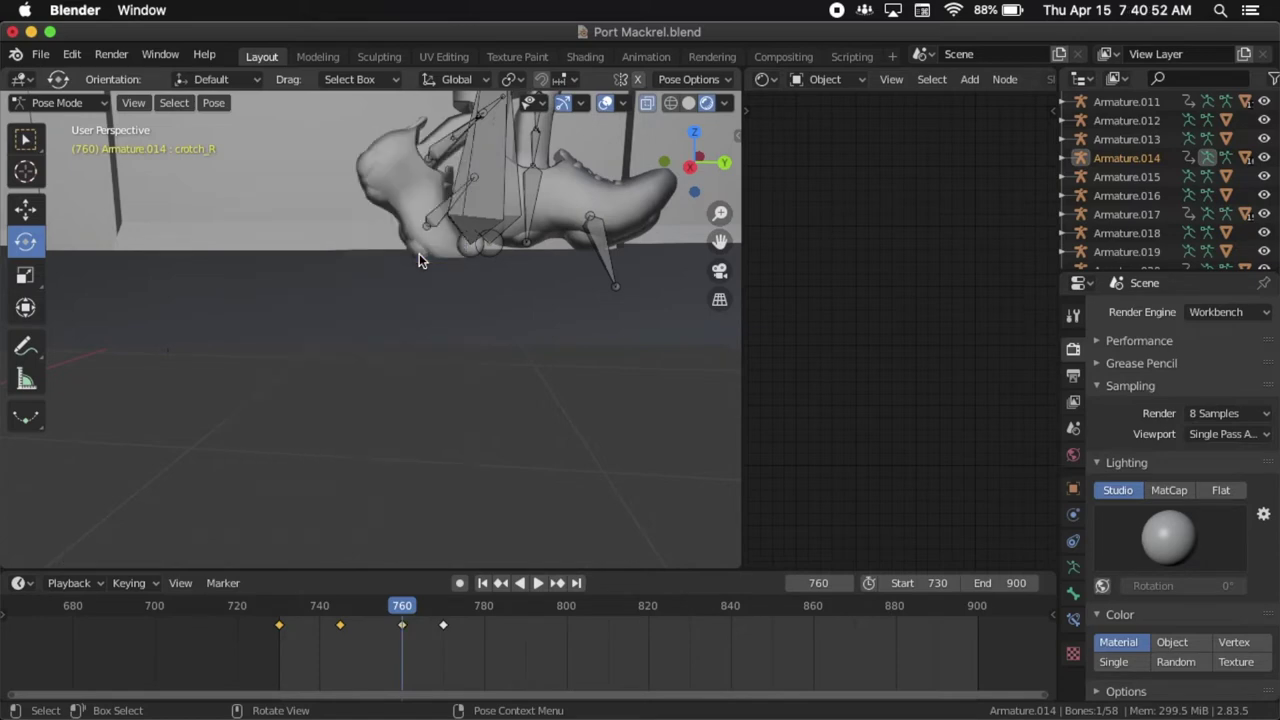
# Select the leg2_R bone and insert a LocRot keyframe for it at frame 745.
pyautogui.keyDown('shift'); pyautogui.scroll(5, 450, 279); pyautogui.keyUp('shift')
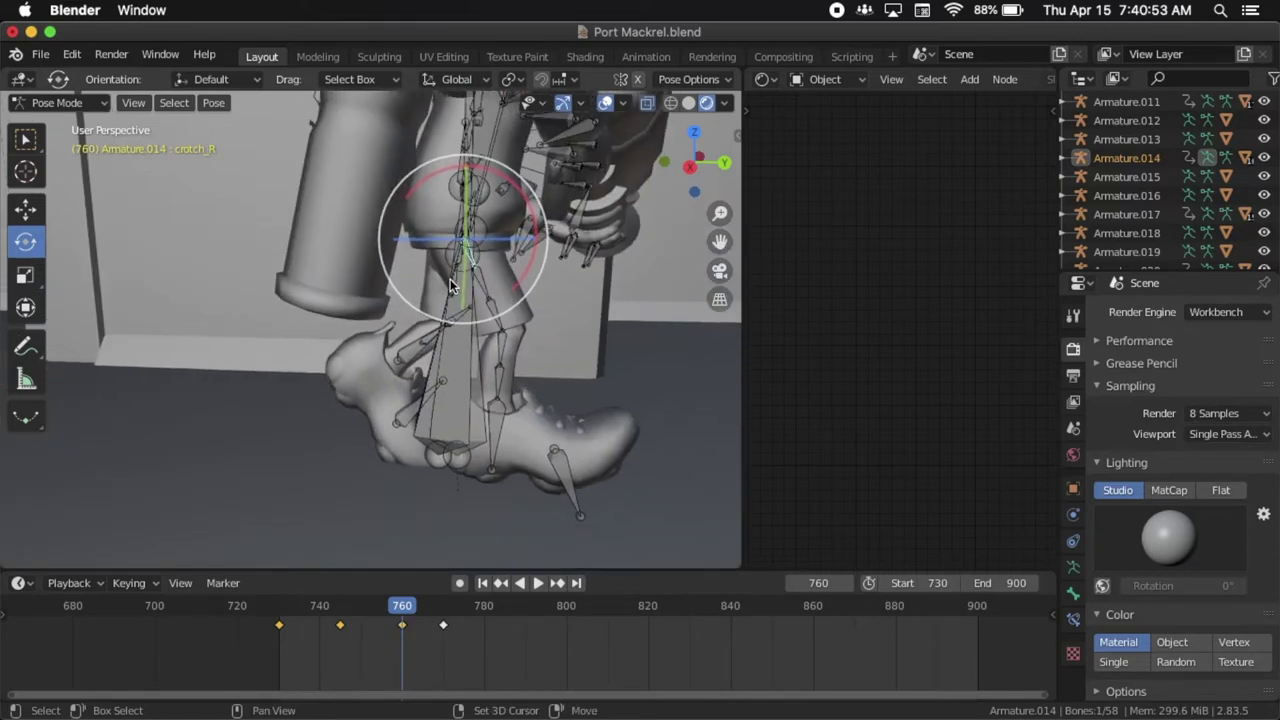
pyautogui.click(505, 340)
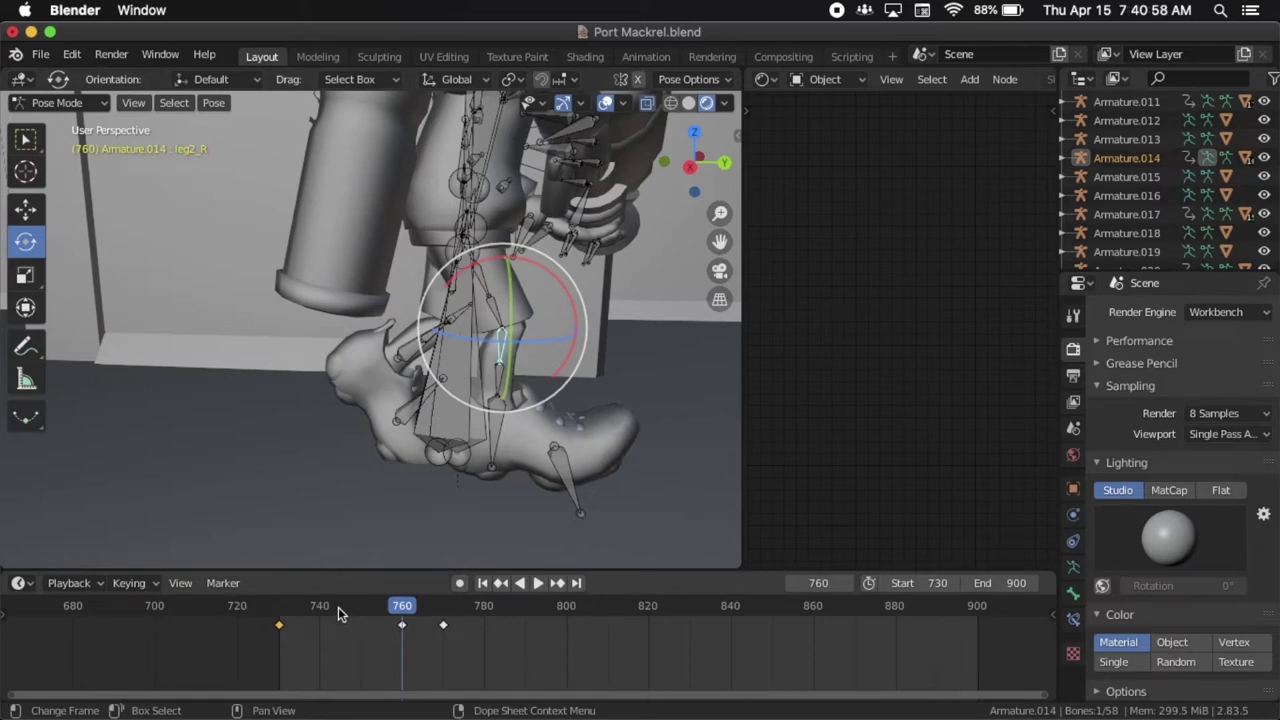
pyautogui.click(339, 607)
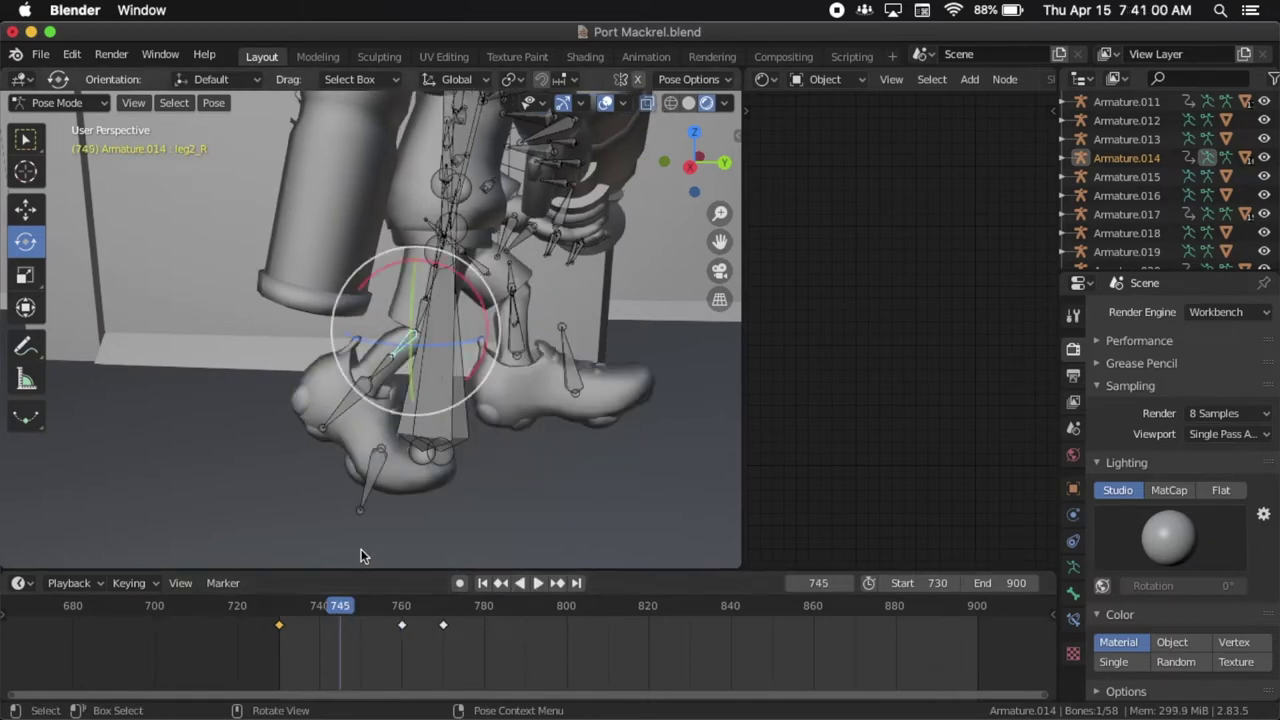
pyautogui.press('i')
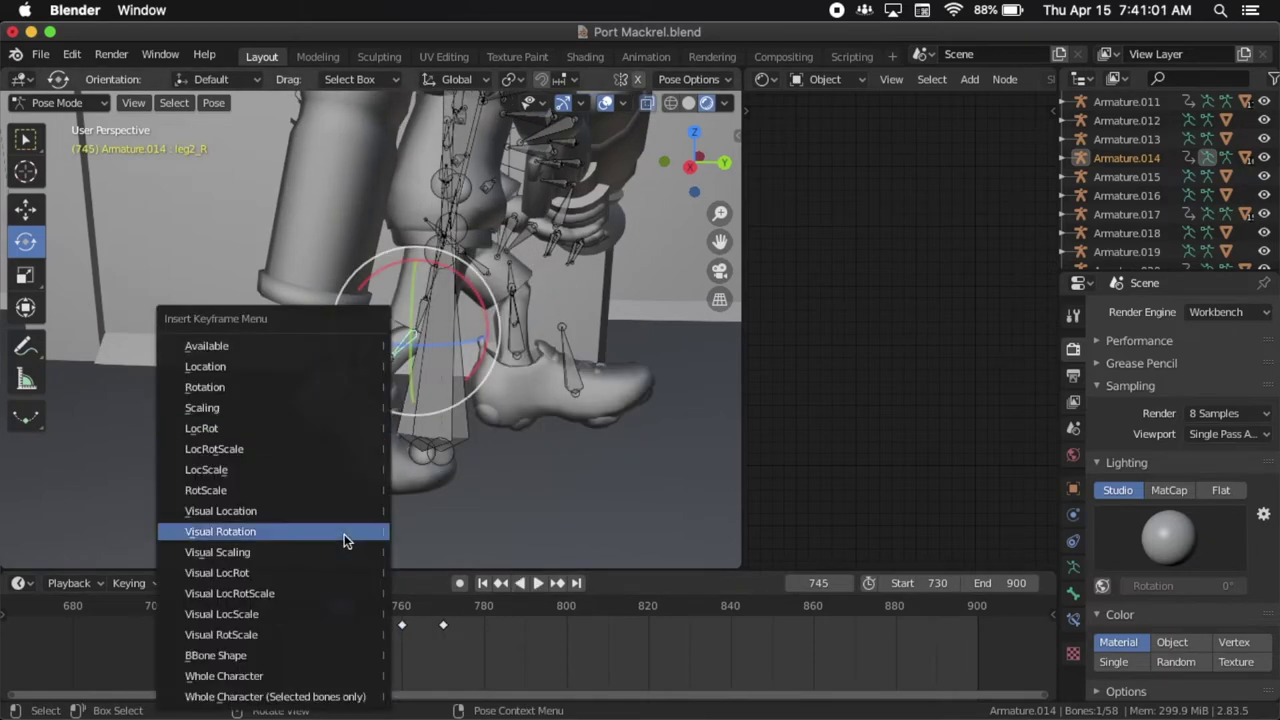
pyautogui.click(343, 429)
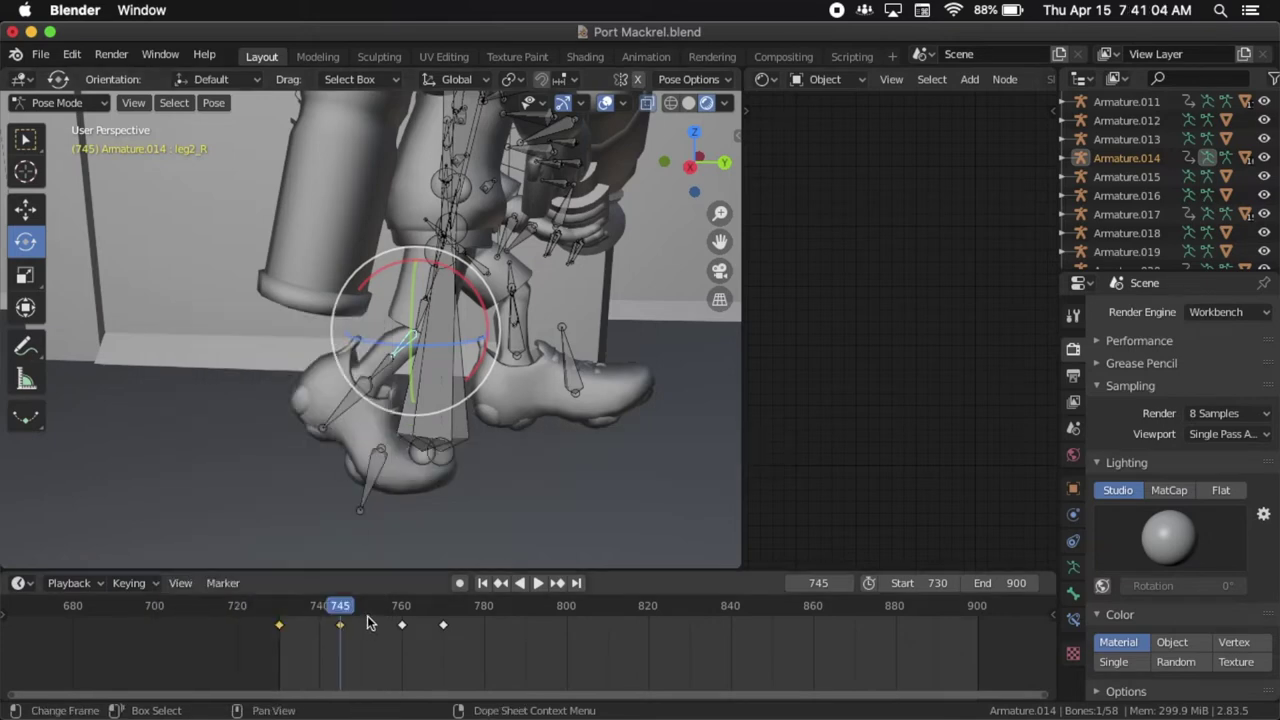
# At frame 753, rotate the leg2_R bone to bend the right lower leg sharply backward and insert a keyframe.
pyautogui.click(368, 614)
pyautogui.press('space')
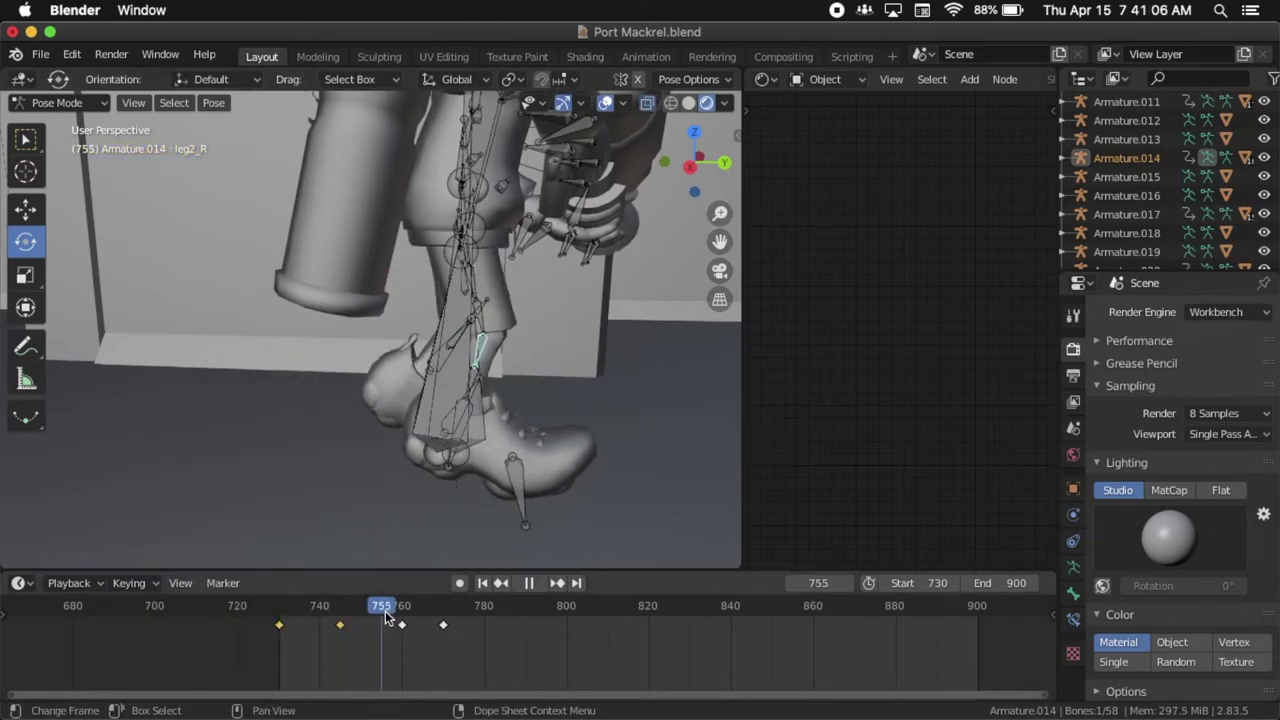
pyautogui.moveTo(380, 617); pyautogui.dragTo(374, 614)
pyautogui.moveTo(530, 295); pyautogui.dragTo(539, 372)
pyautogui.keyDown('shift'); pyautogui.scroll(-3, 539, 372); pyautogui.keyUp('shift')
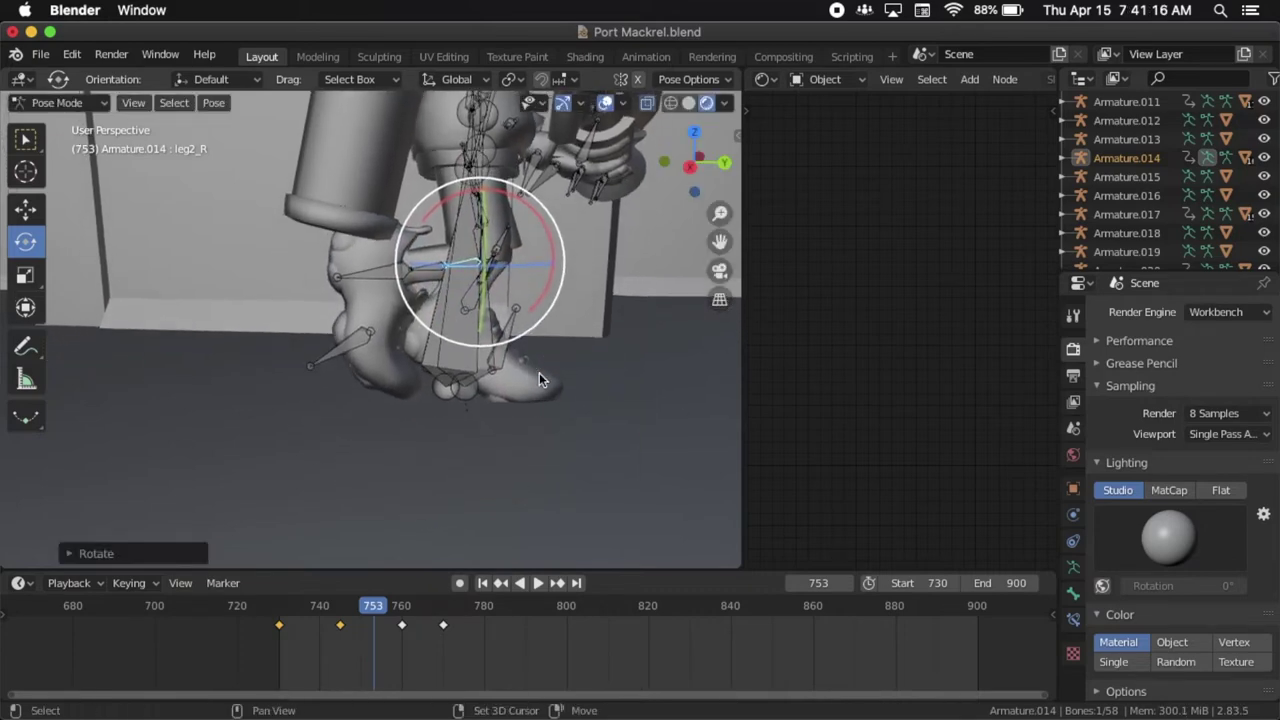
pyautogui.press('i')
pyautogui.click(539, 372)
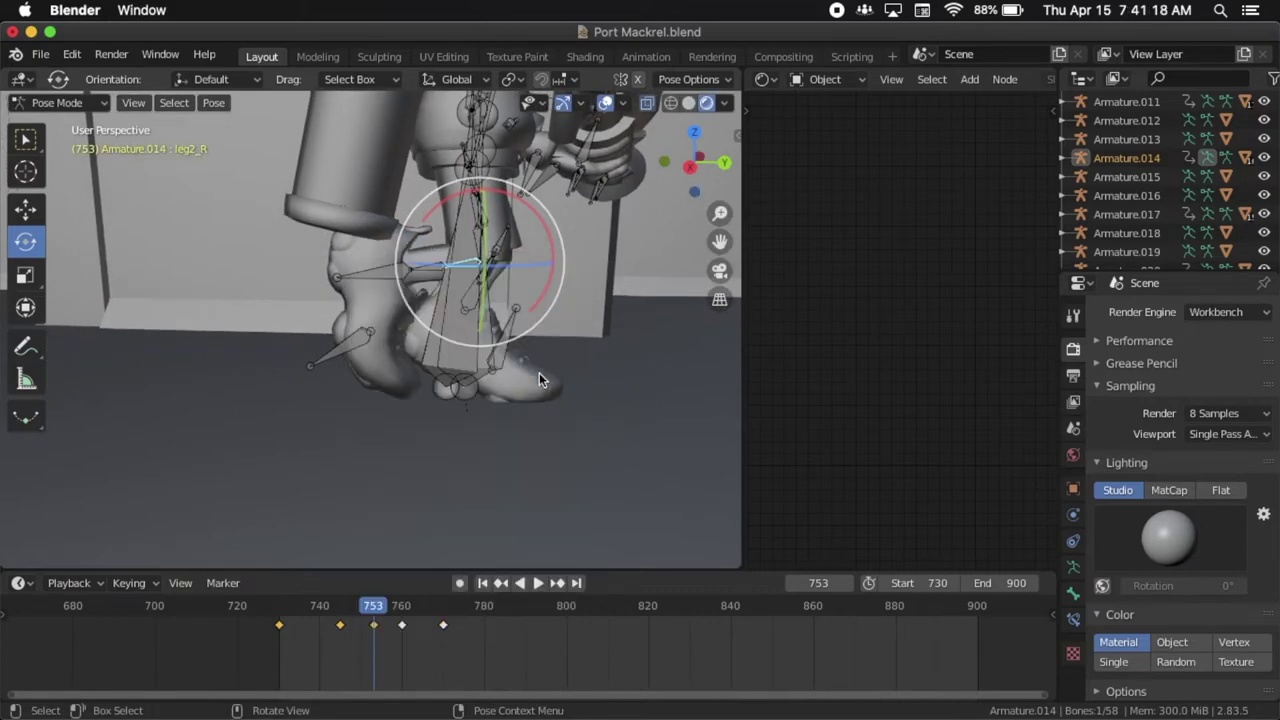
# At frame 760, rotate the leg2_R bone to extend the right lower leg forward and insert a LocRot keyframe.
pyautogui.click(401, 606)
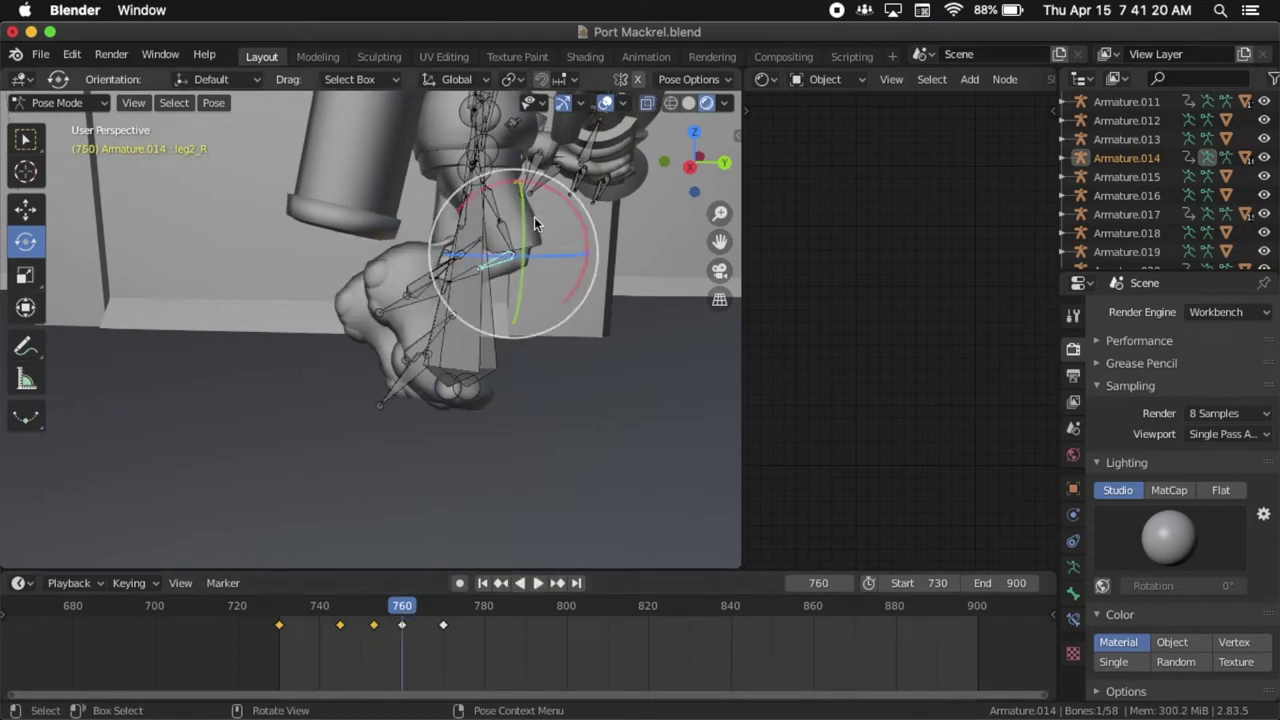
pyautogui.moveTo(557, 197); pyautogui.dragTo(737, 313)
pyautogui.moveTo(500, 219); pyautogui.dragTo(496, 220)
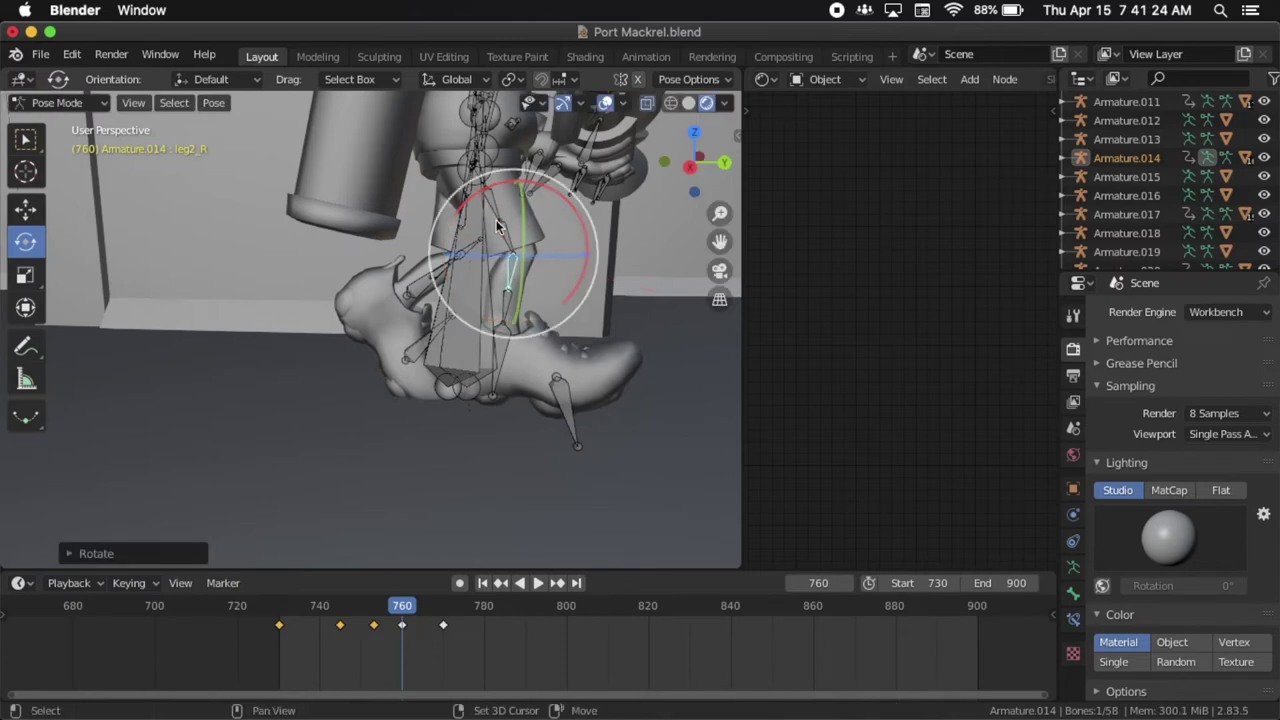
pyautogui.keyDown('shift'); pyautogui.scroll(-5, 496, 220); pyautogui.keyUp('shift')
pyautogui.keyDown('shift'); pyautogui.scroll(-2, 496, 220); pyautogui.keyUp('shift')
pyautogui.keyDown('shift'); pyautogui.scroll(2, 496, 220); pyautogui.keyUp('shift')
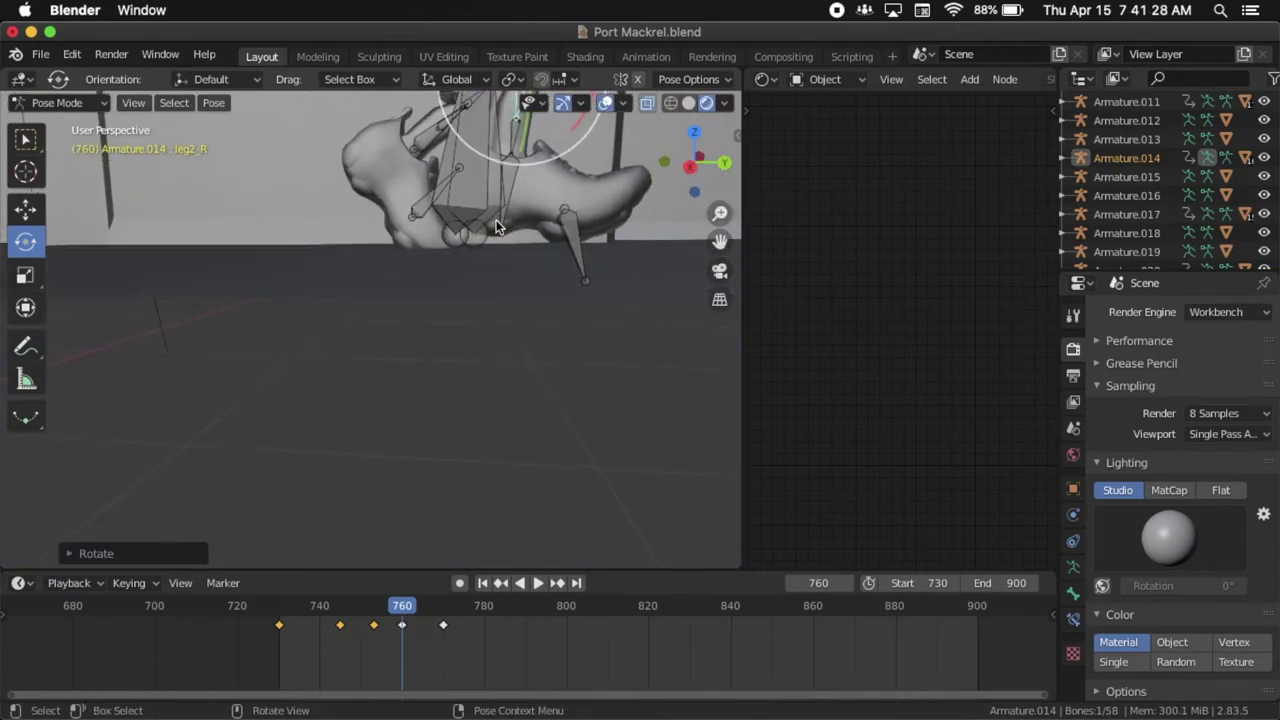
pyautogui.keyDown('shift'); pyautogui.scroll(2, 475, 261); pyautogui.keyUp('shift')
pyautogui.press('i')
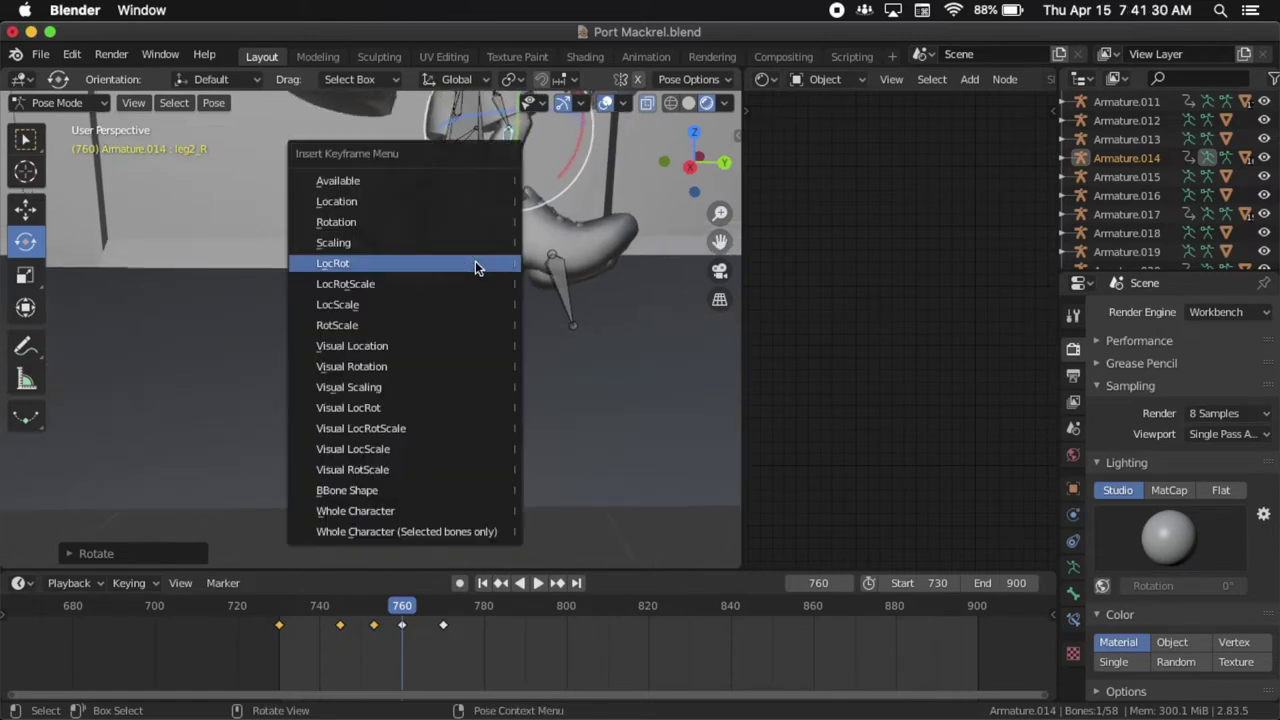
pyautogui.click(476, 263)
pyautogui.scroll(3, 443, 392)
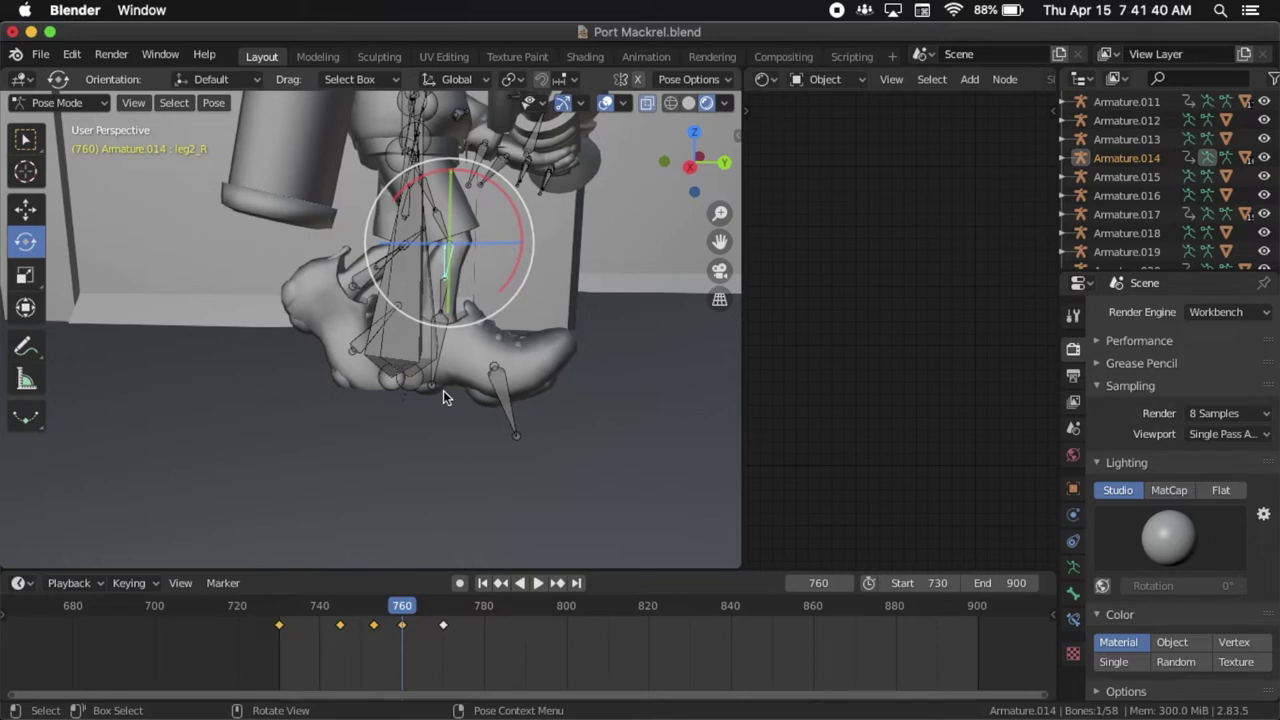
# Switch to Object Mode, reselect Armature.014 and play the walking step from frame 730 to about frame 761.
pyautogui.press('space')
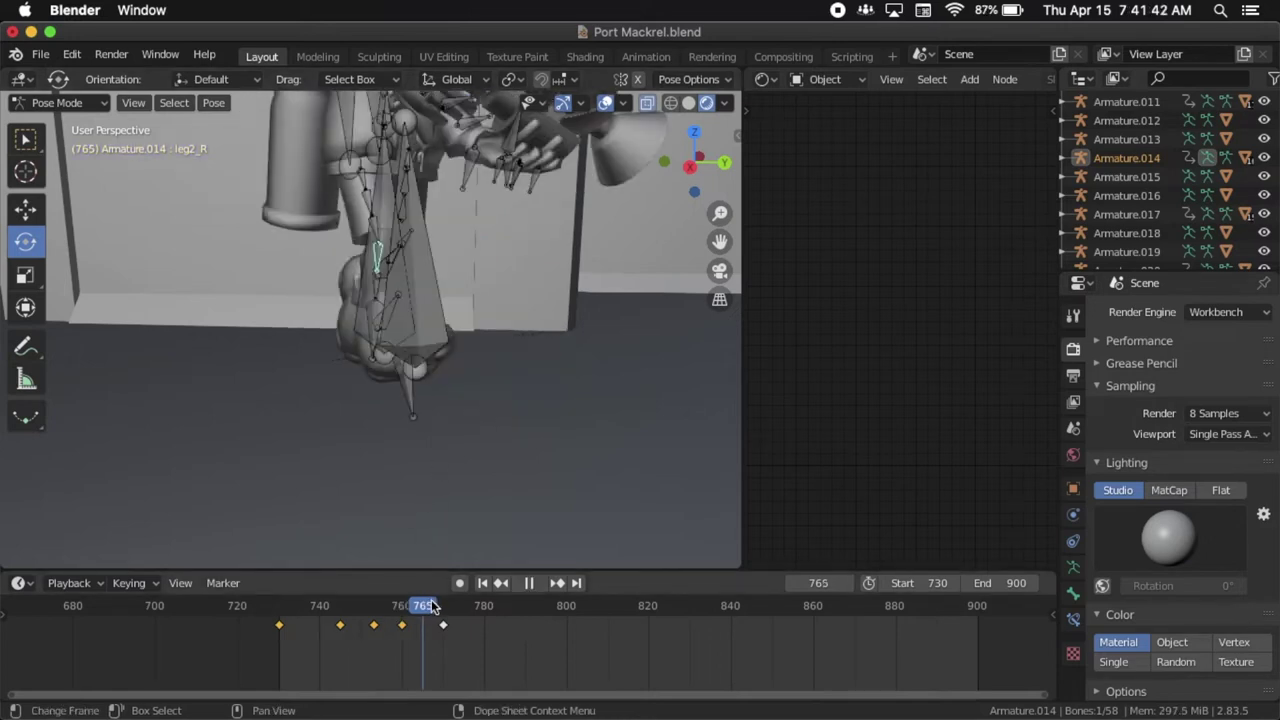
pyautogui.moveTo(443, 612); pyautogui.dragTo(409, 601)
pyautogui.press('space')
pyautogui.hotkey('ctrl', 'Tab')
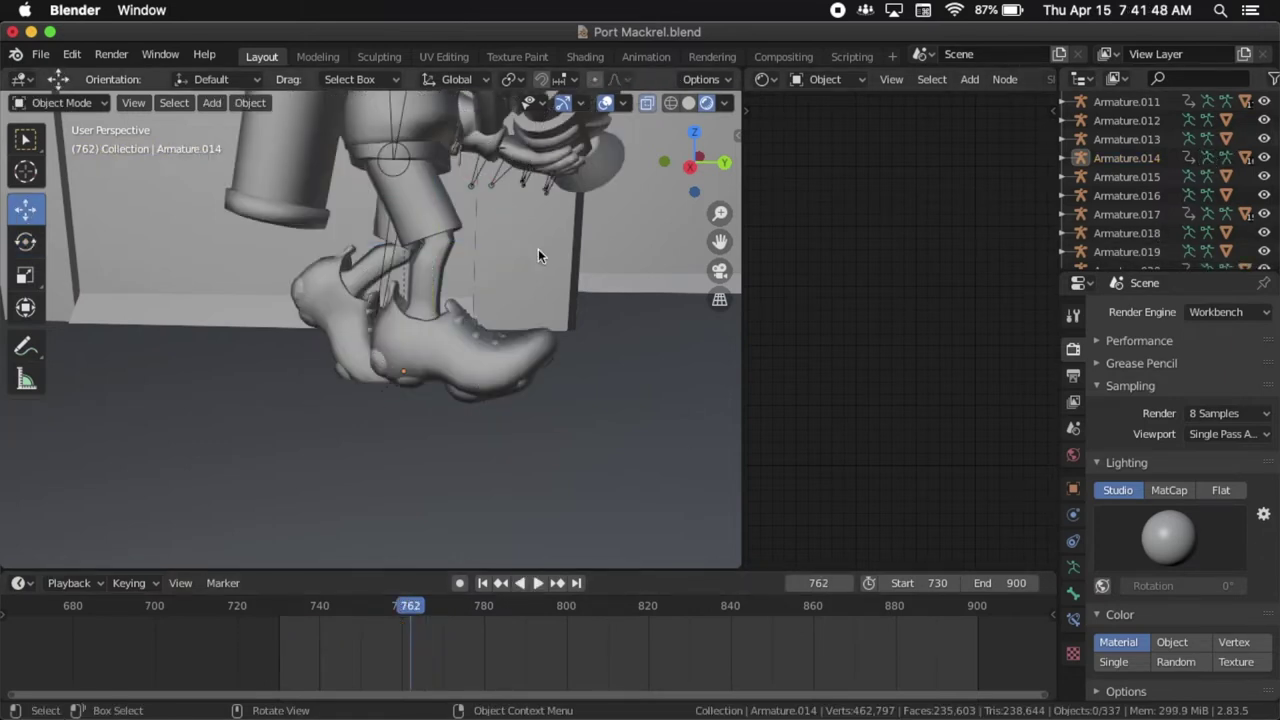
pyautogui.click(390, 272)
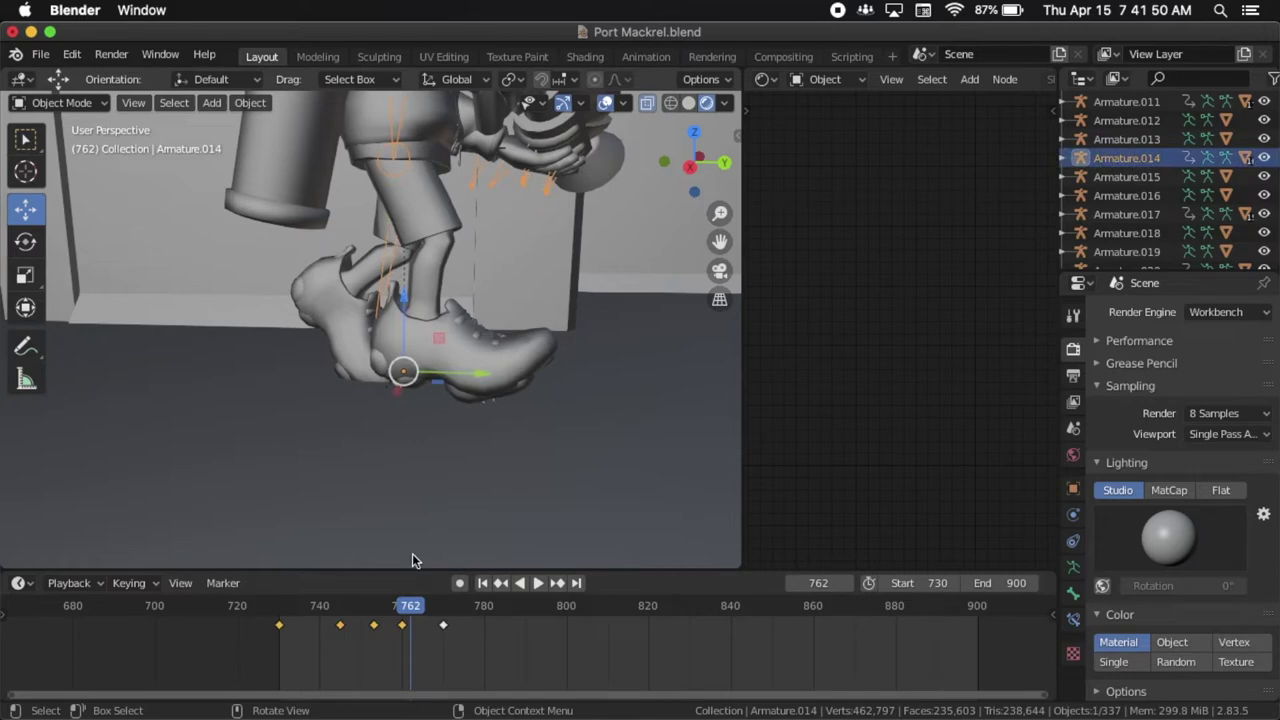
pyautogui.click(280, 607)
pyautogui.press('space')
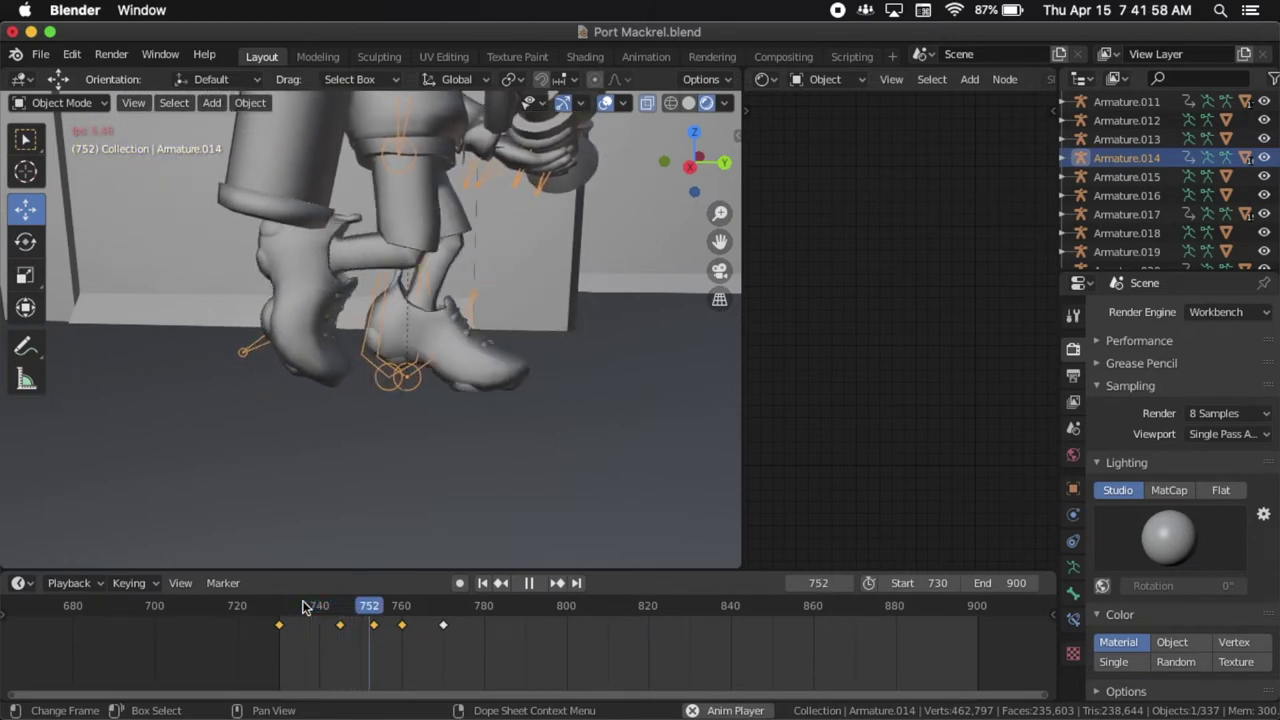
pyautogui.press('space')
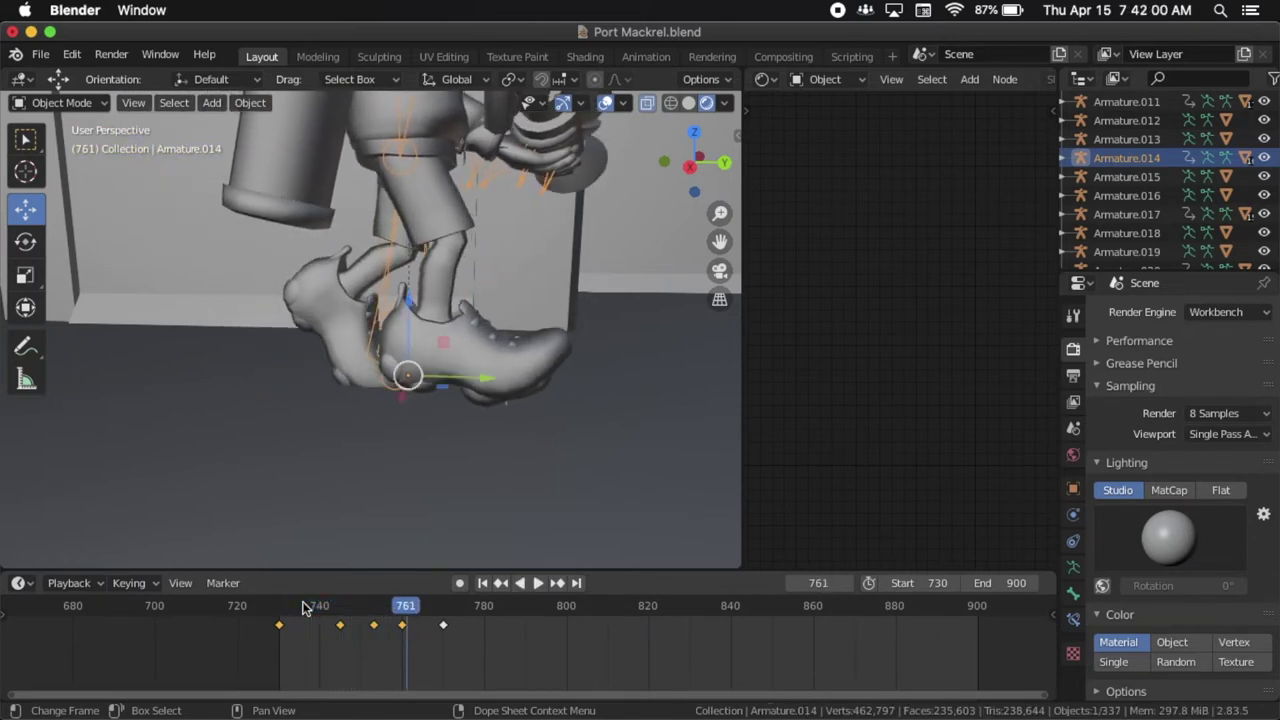
pyautogui.click(402, 625)
pyautogui.press('g')
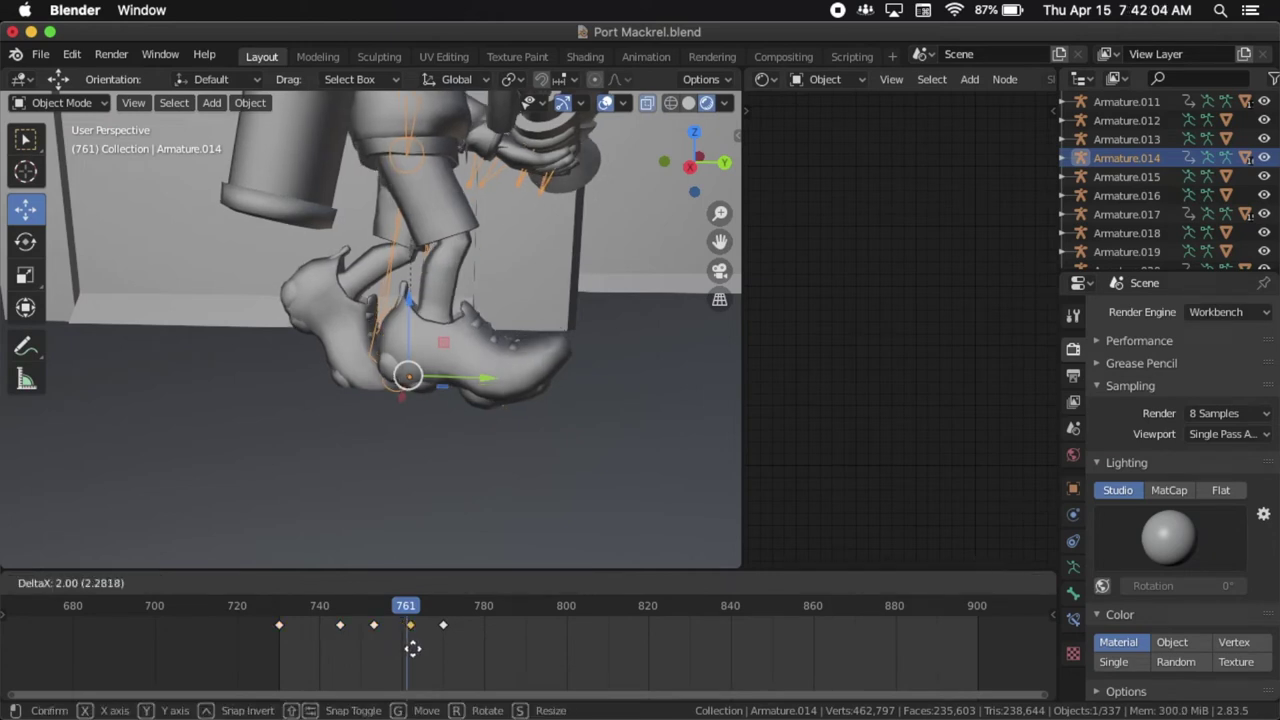
pyautogui.click(403, 647)
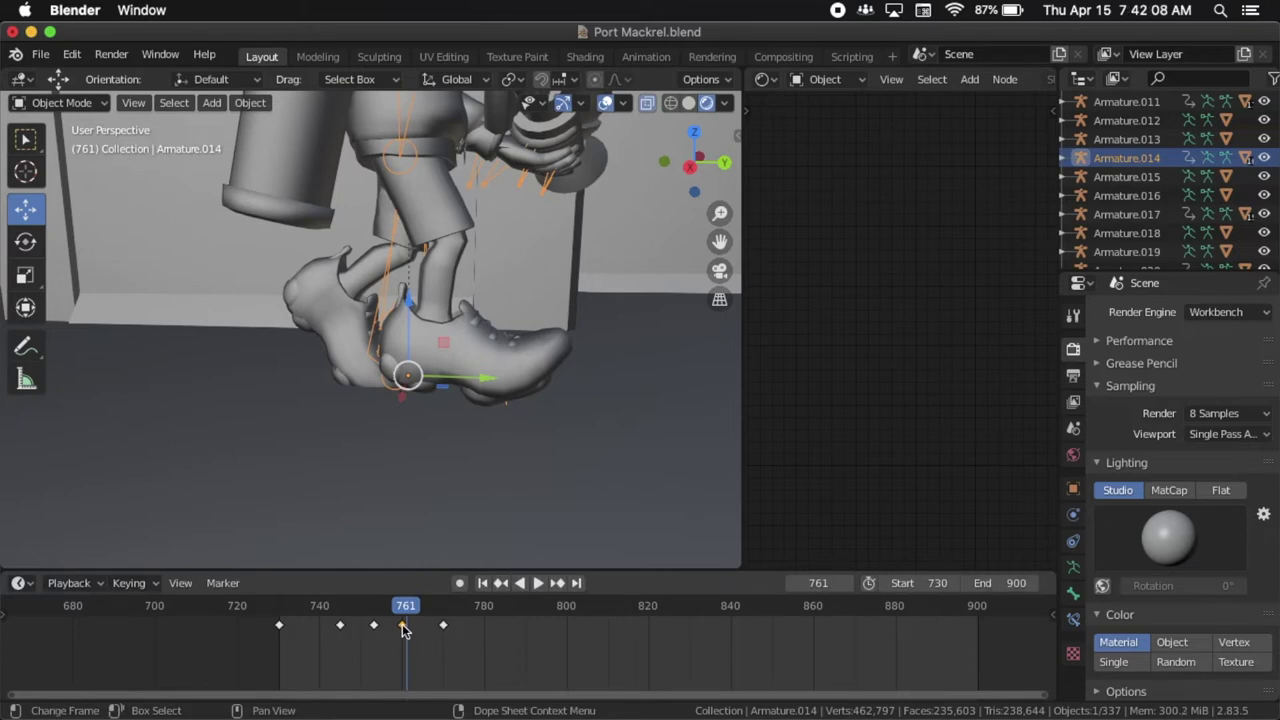
pyautogui.hscroll(1, 403, 630)
pyautogui.hscroll(-2, 403, 630)
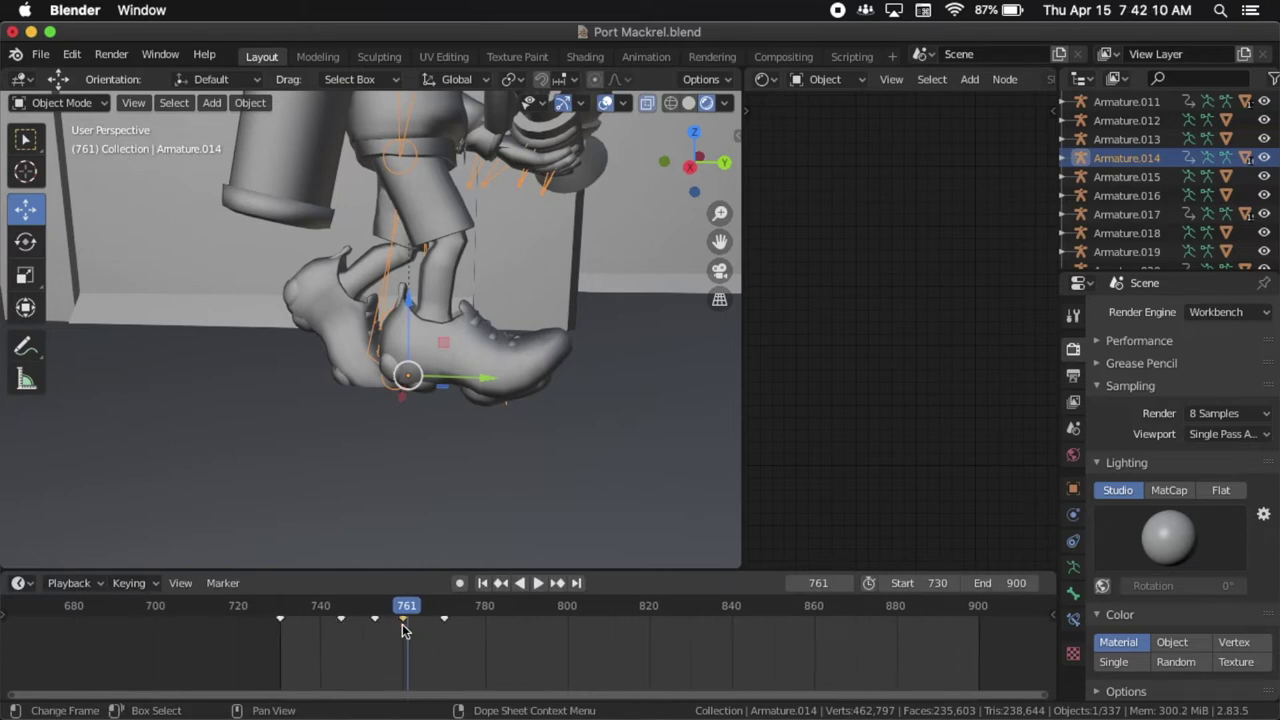
pyautogui.scroll(-1, 403, 630)
pyautogui.rightClick(412, 624)
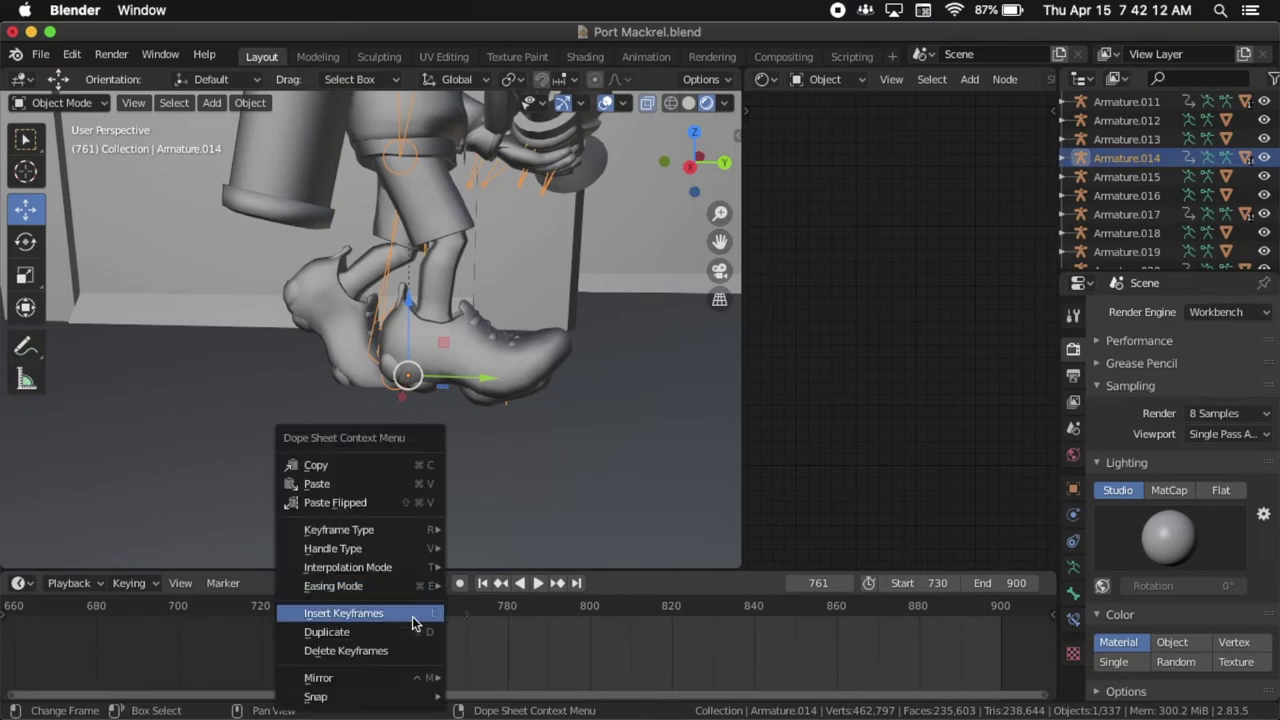
pyautogui.scroll(1, 483, 638)
pyautogui.hscroll(-1, 483, 638)
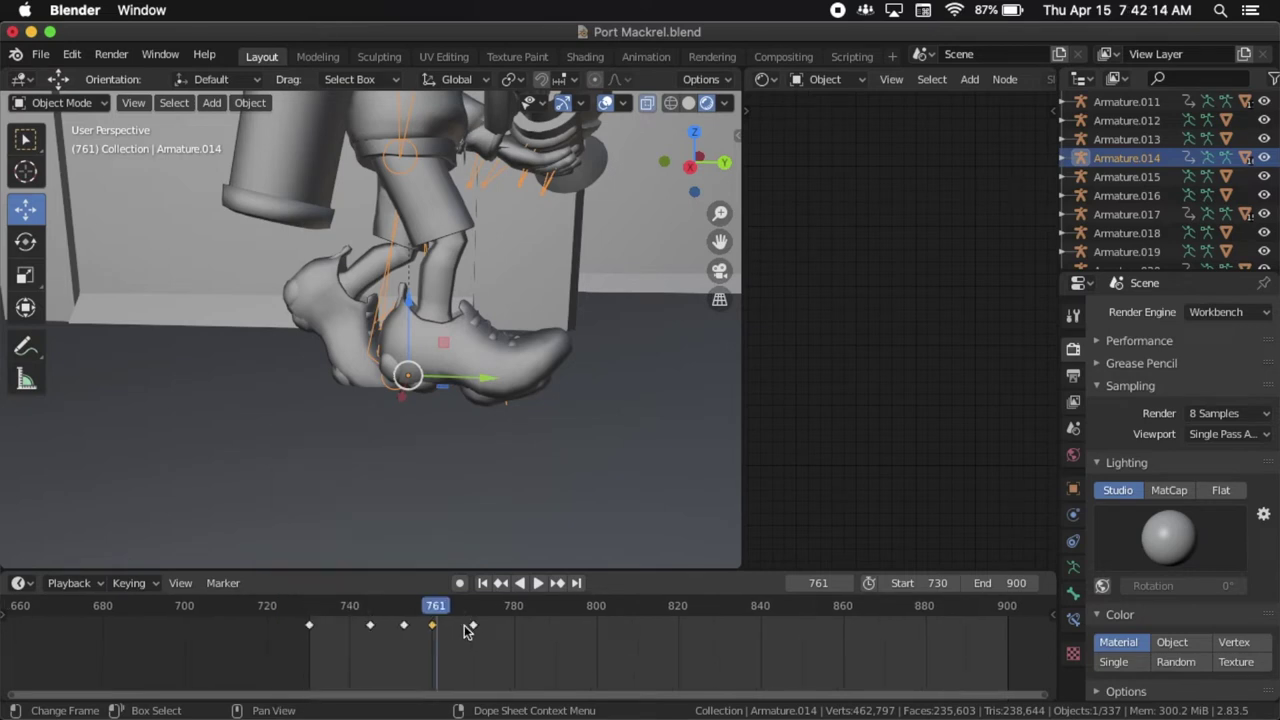
pyautogui.rightClick(449, 627)
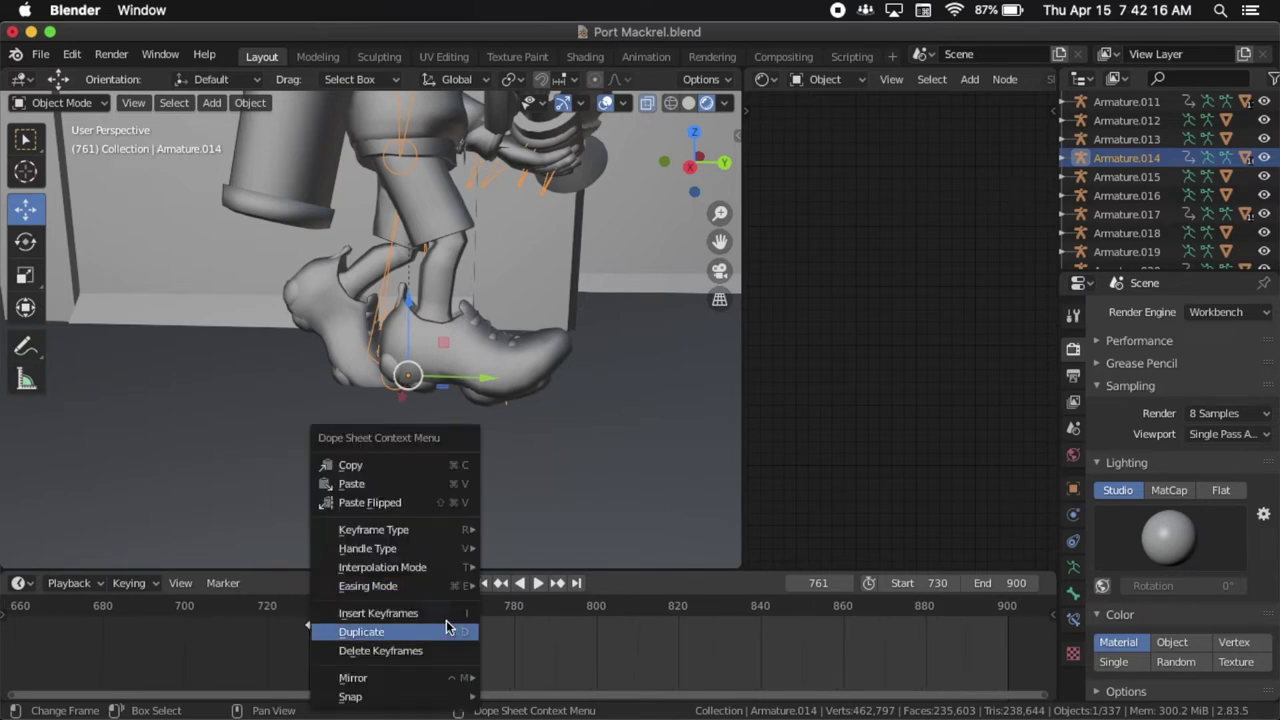
pyautogui.click(554, 645)
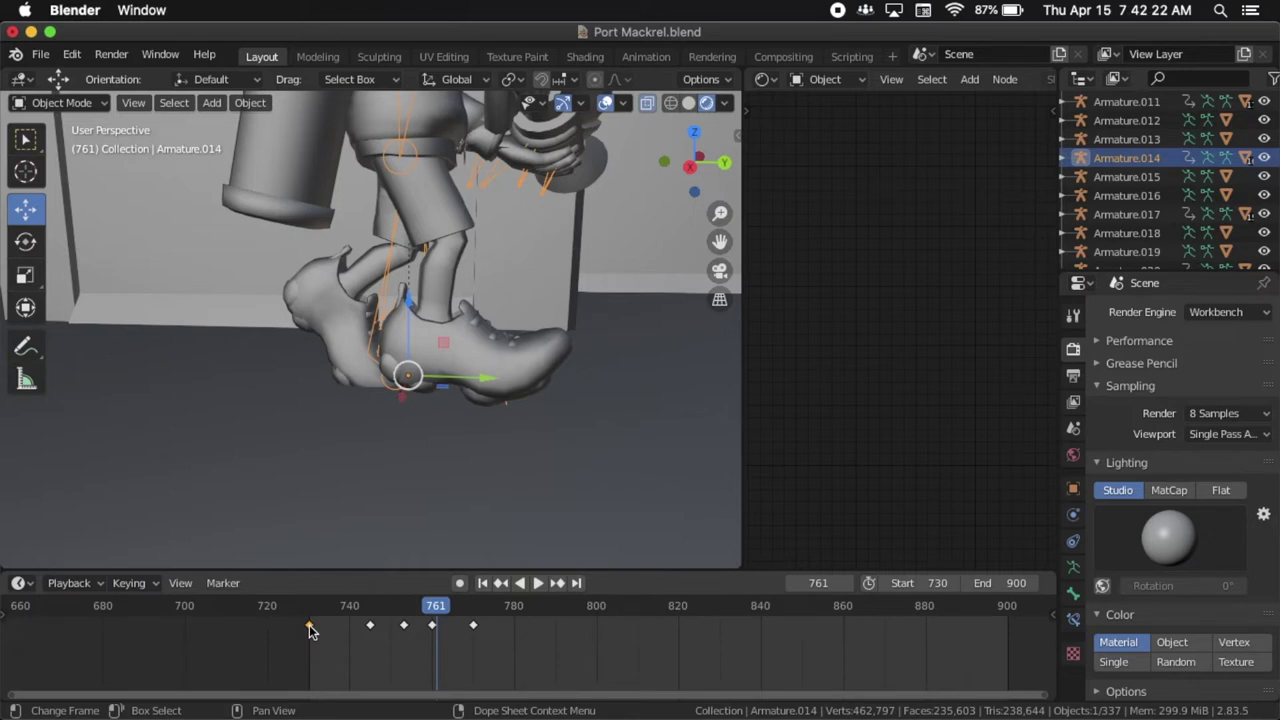
# Set the interpolation mode of Armature.014's keyframe at frame 730 to Linear.
pyautogui.scroll(5, 310, 630)
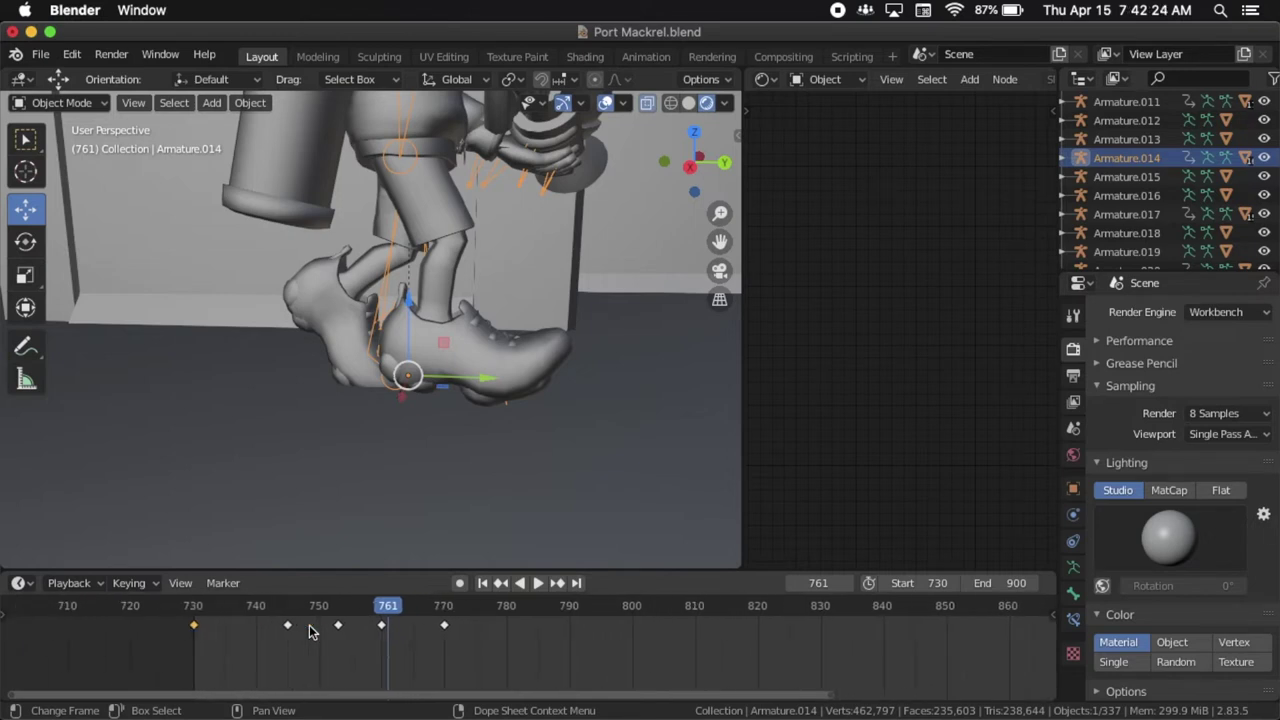
pyautogui.rightClick(310, 630)
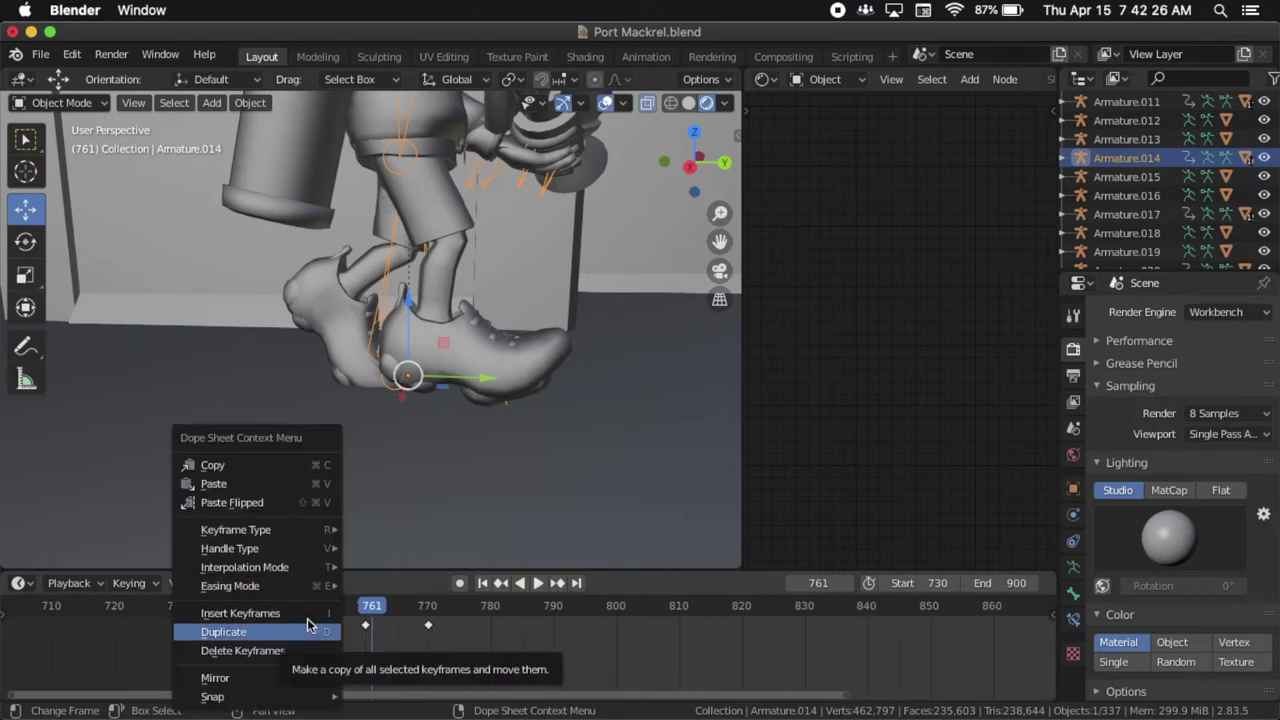
pyautogui.moveTo(313, 548)
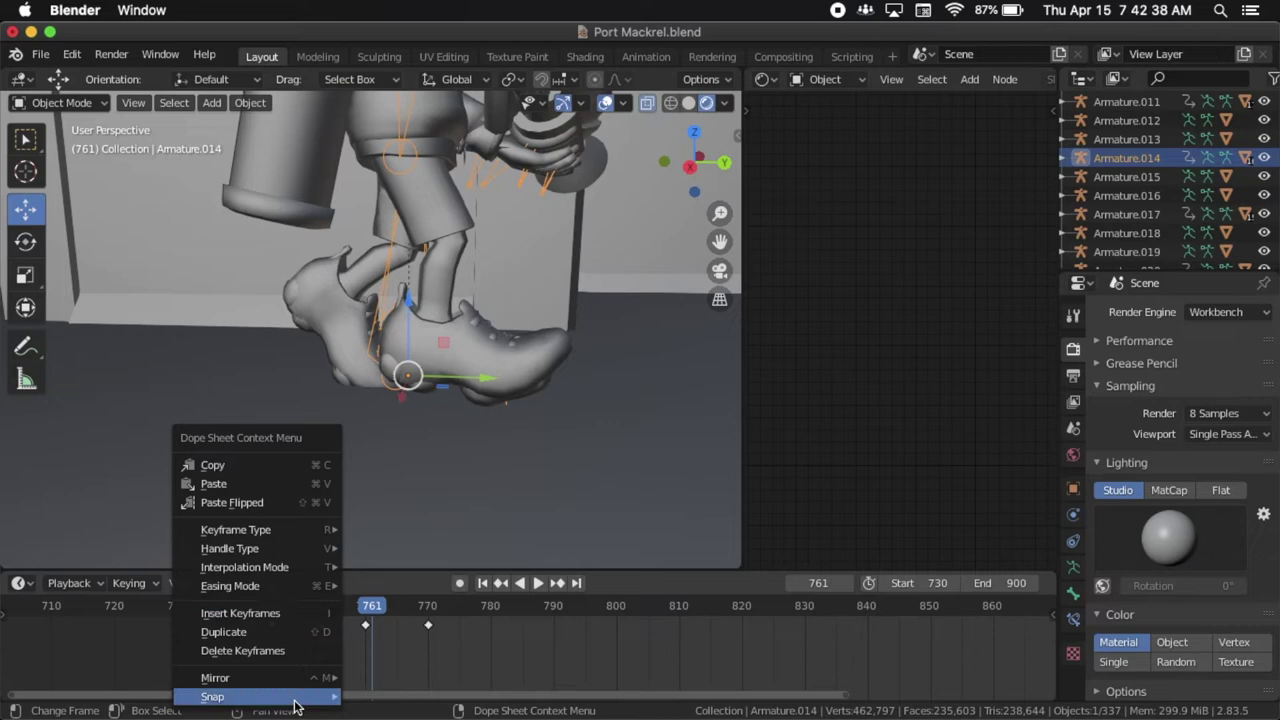
pyautogui.moveTo(304, 687)
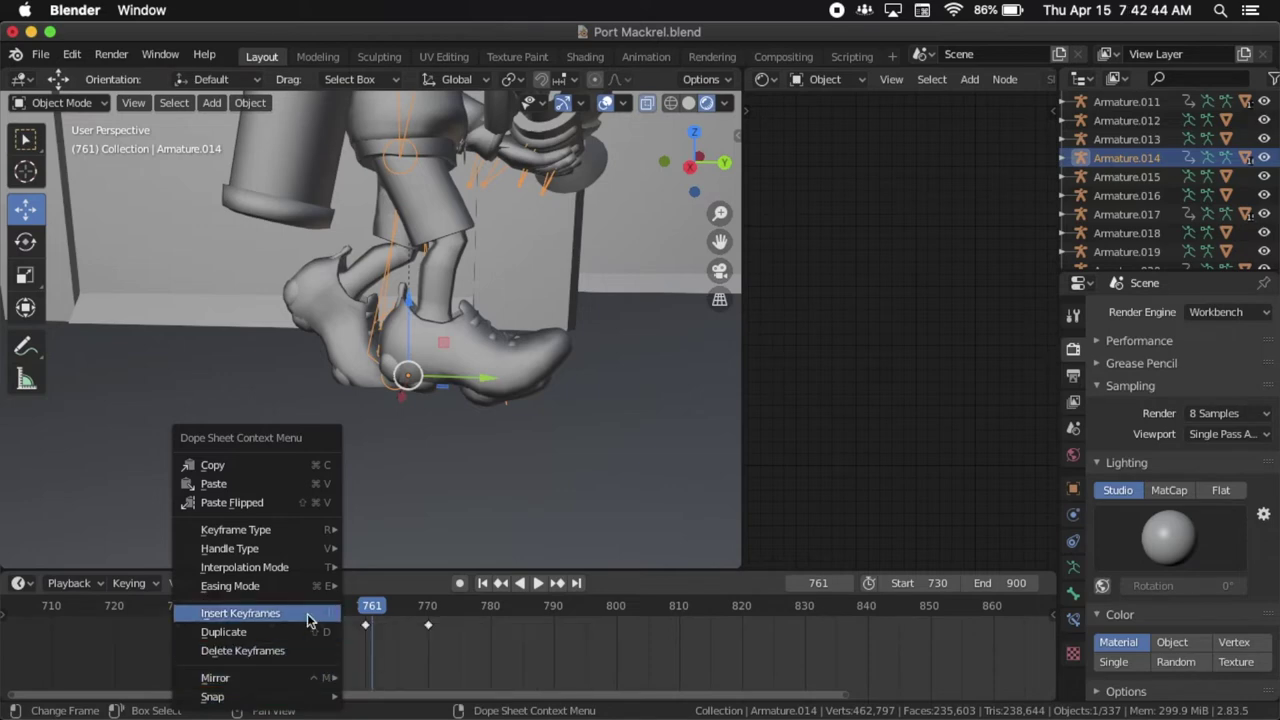
pyautogui.click(314, 503)
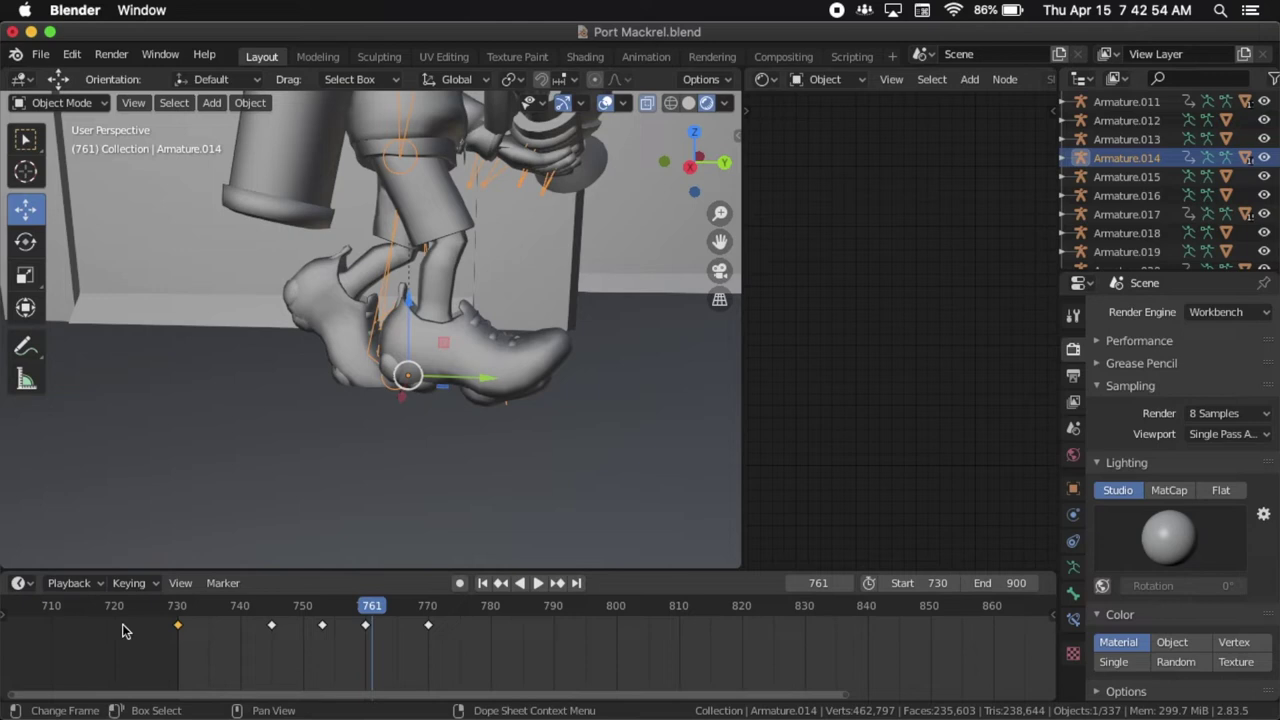
pyautogui.rightClick(178, 626)
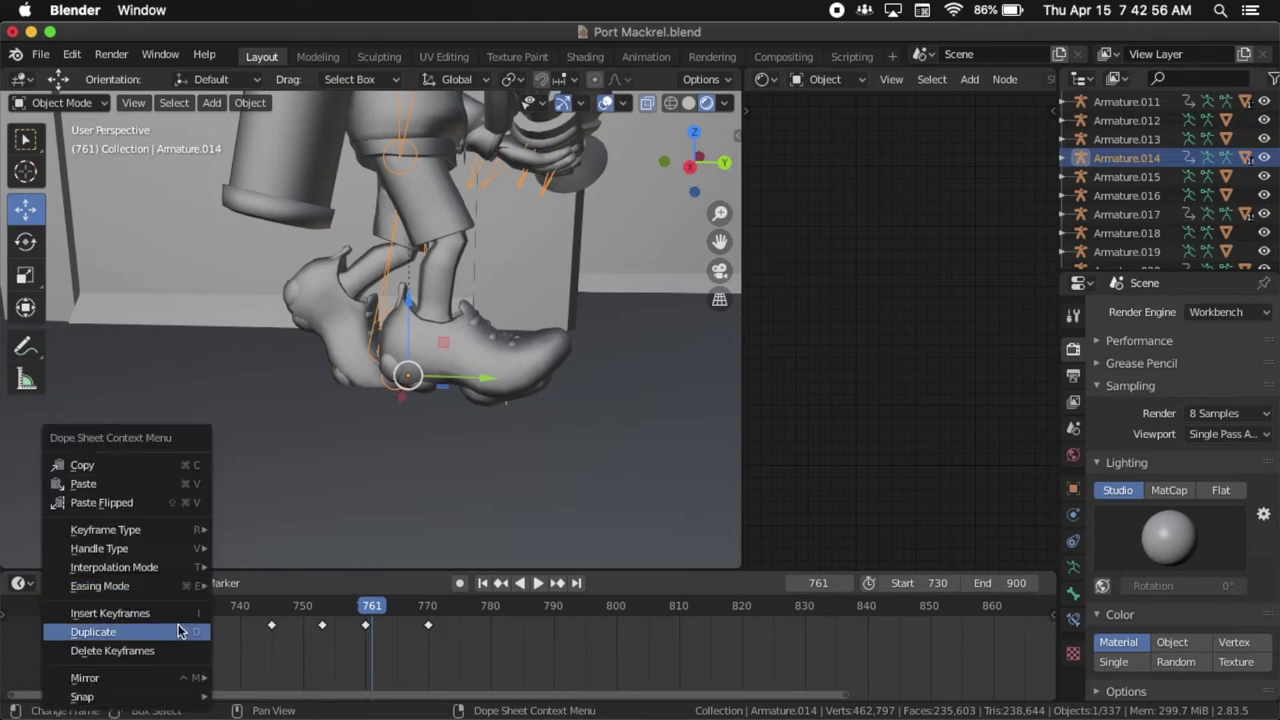
pyautogui.moveTo(190, 555)
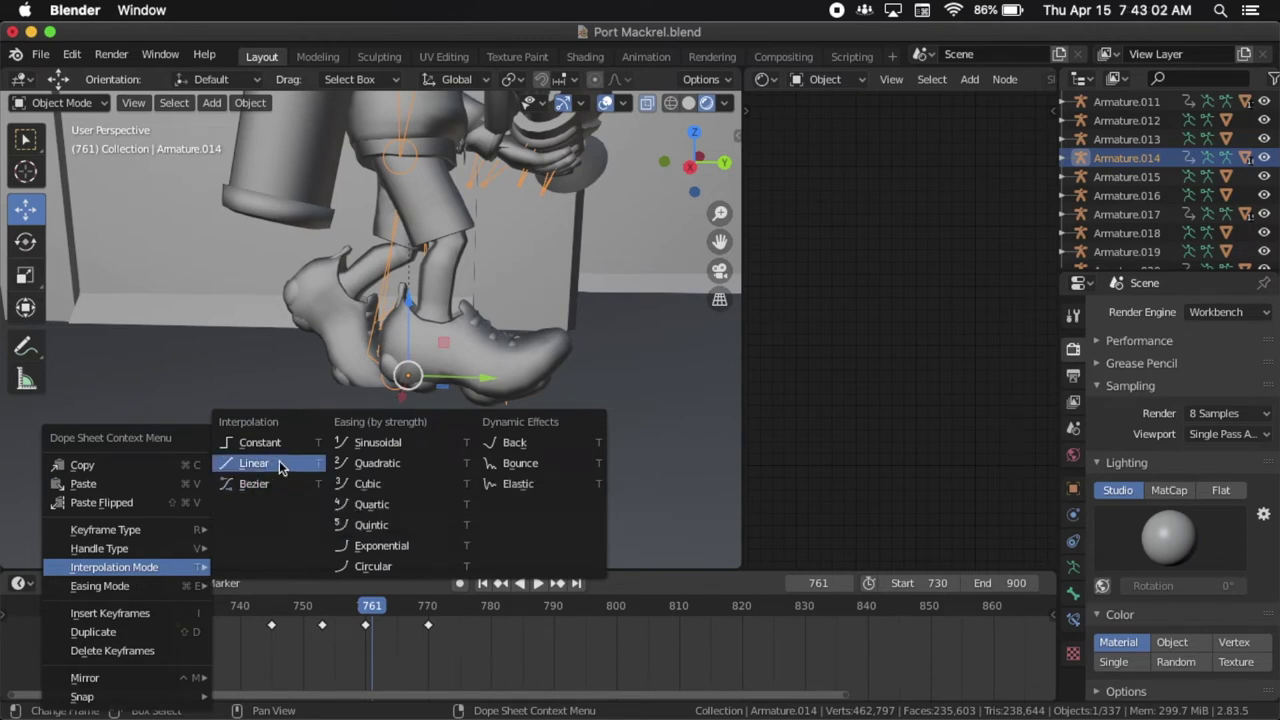
pyautogui.click(279, 463)
# Play the walk from frame 730 to 770, center the view on Armature.014, and replay the same range.
pyautogui.click(178, 610)
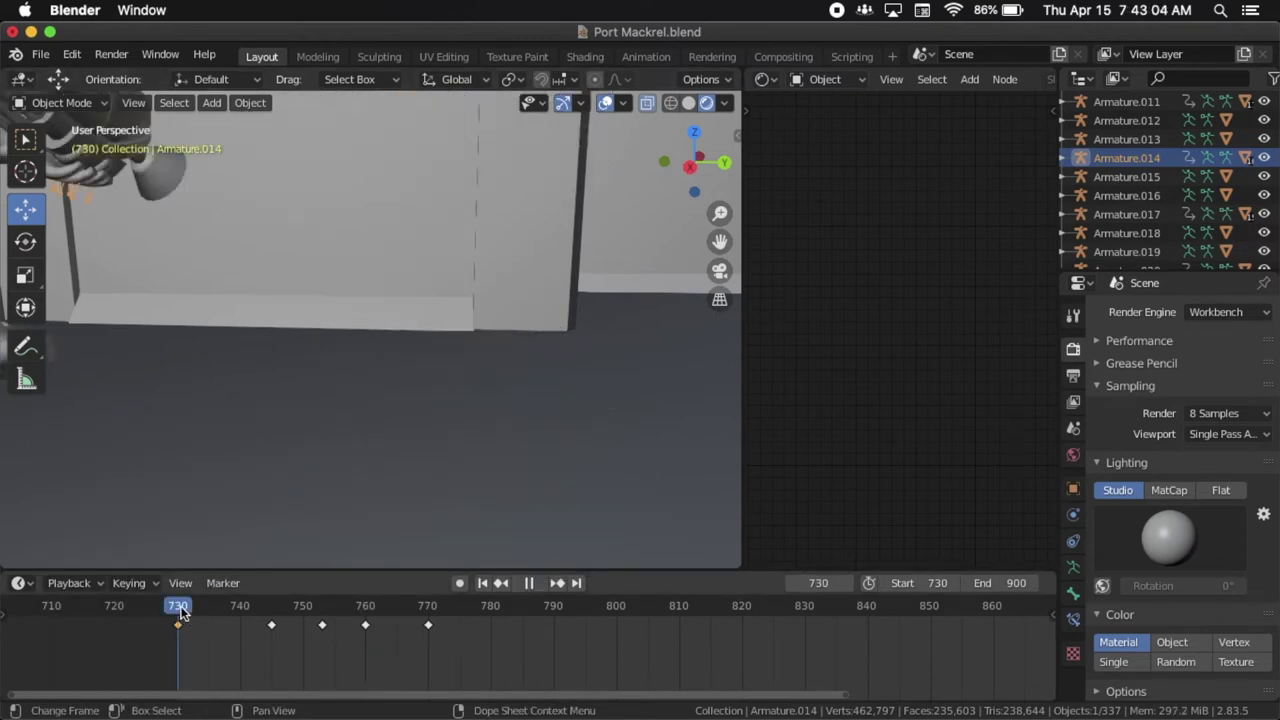
pyautogui.press('space')
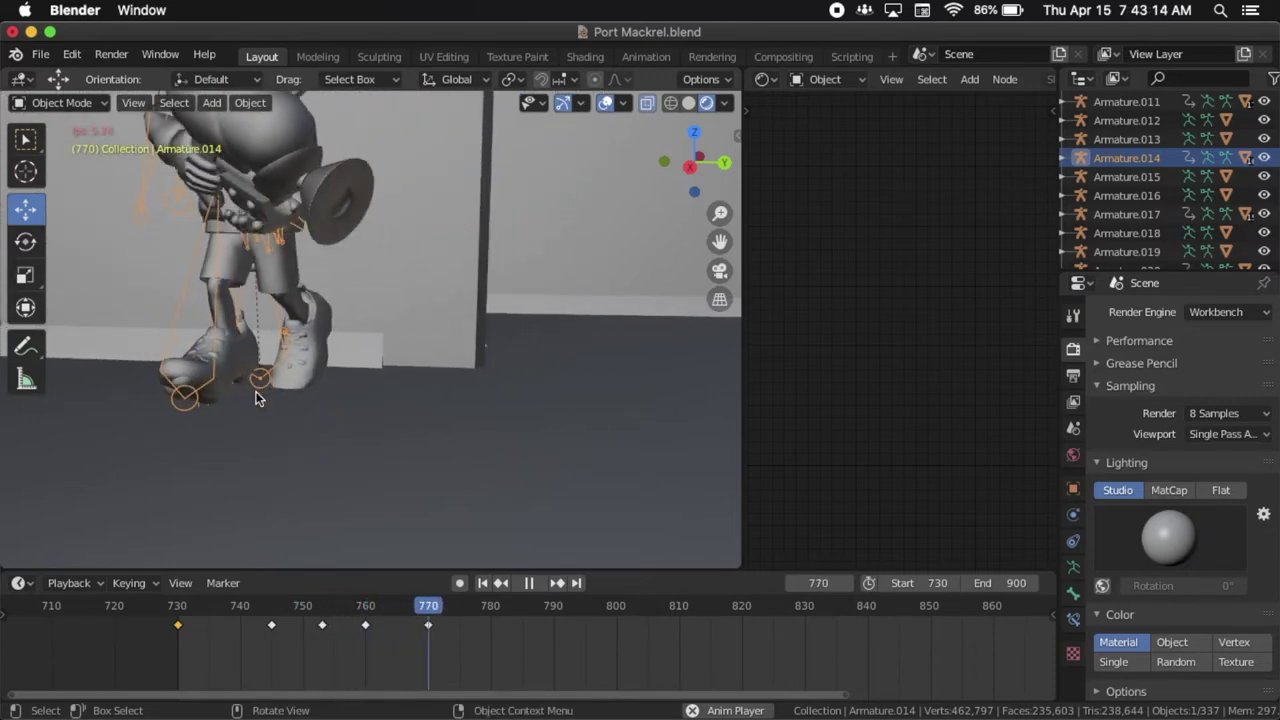
pyautogui.press('space')
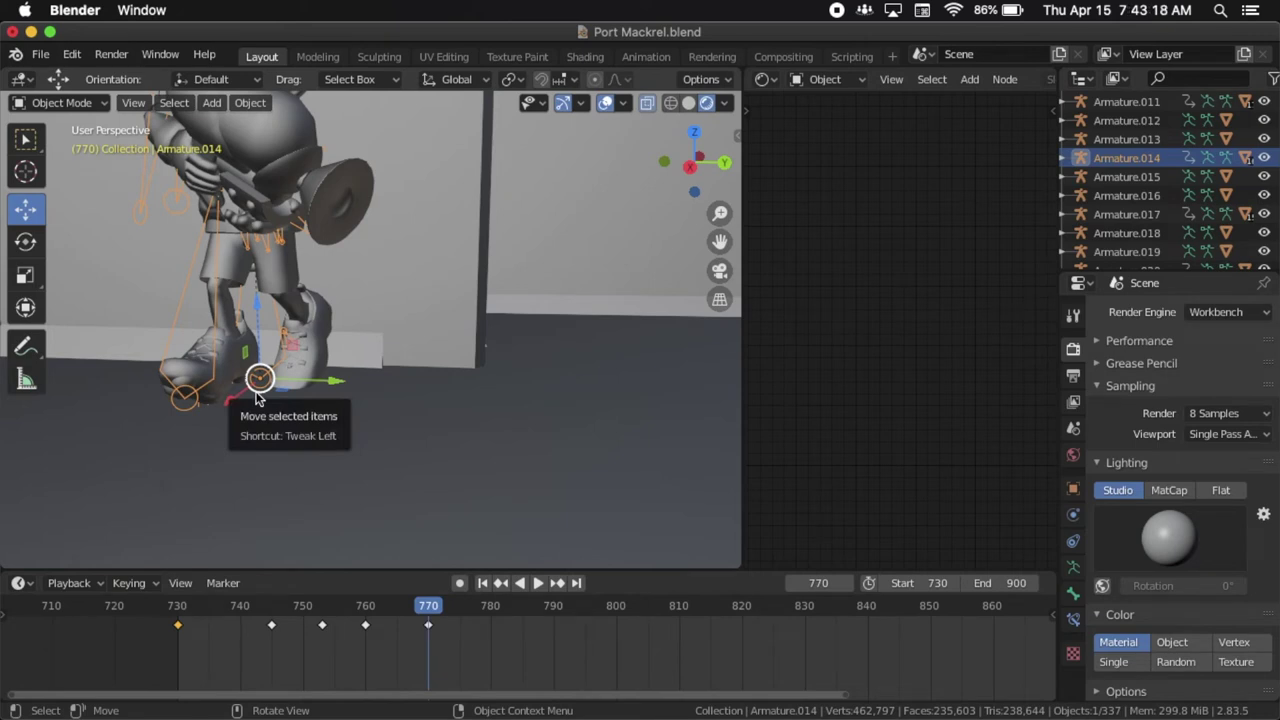
pyautogui.press('KP_Decimal')
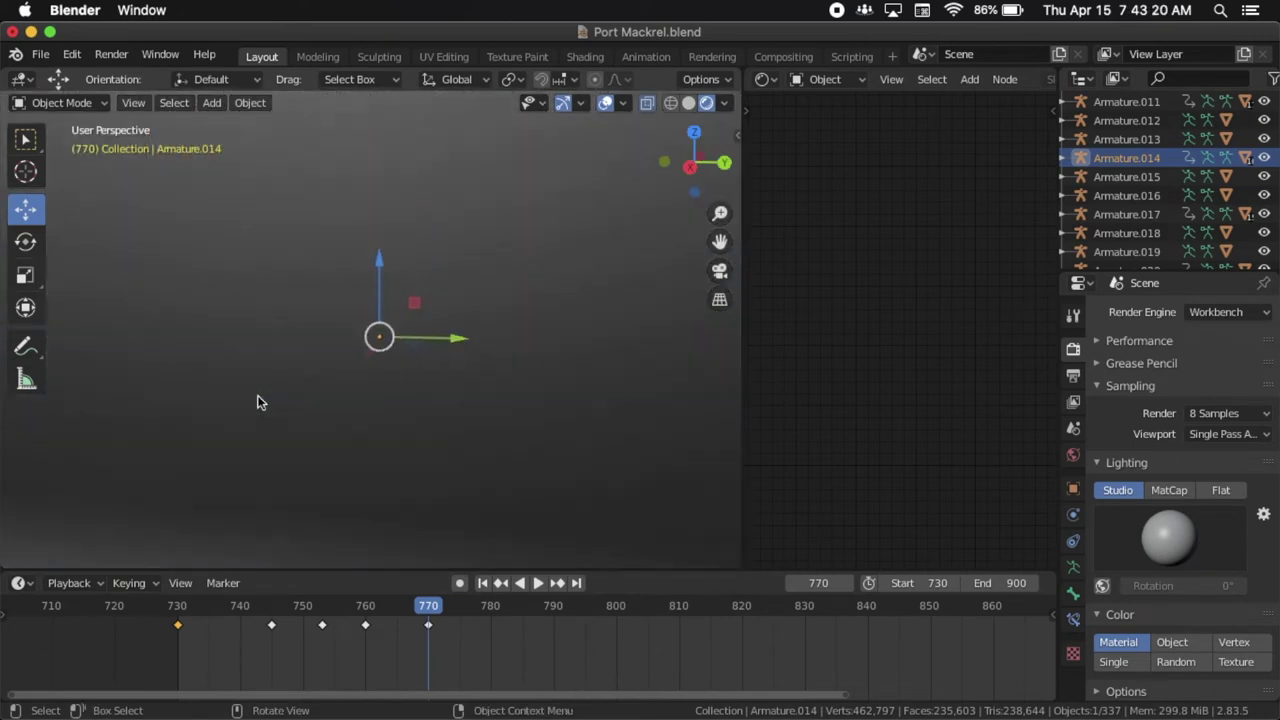
pyautogui.scroll(-5, 258, 402)
pyautogui.click(177, 606)
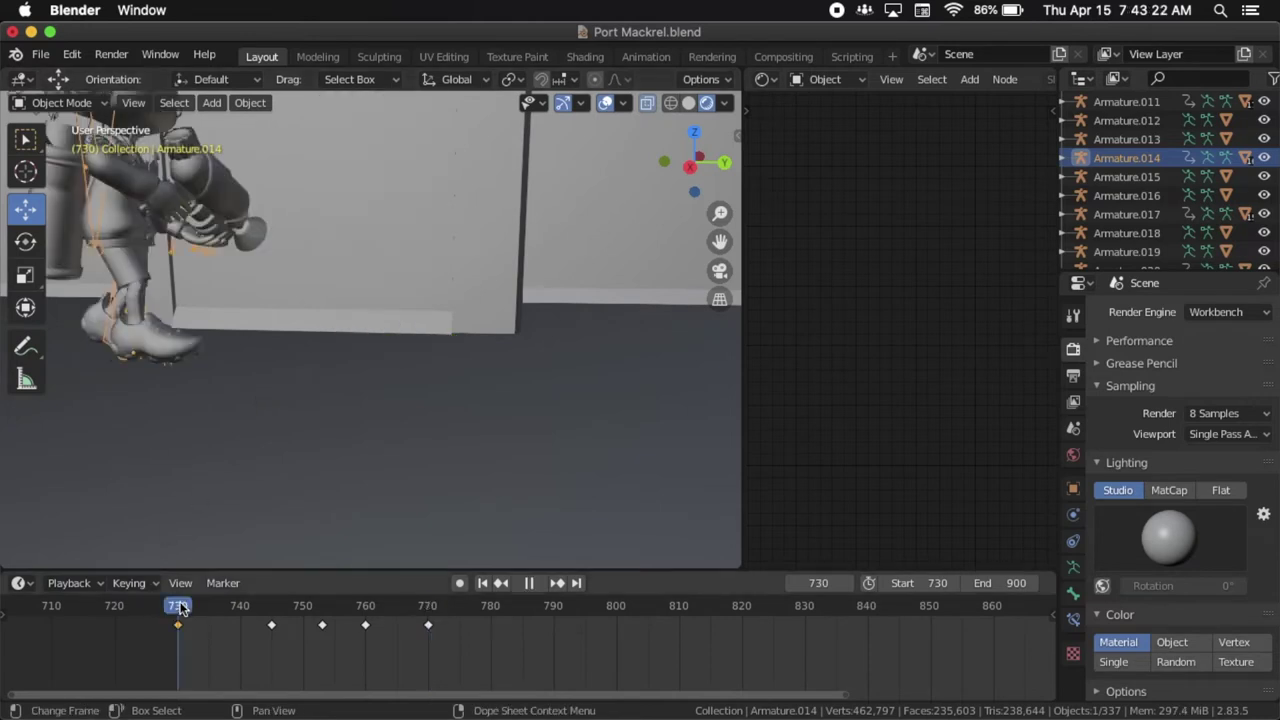
pyautogui.press('space')
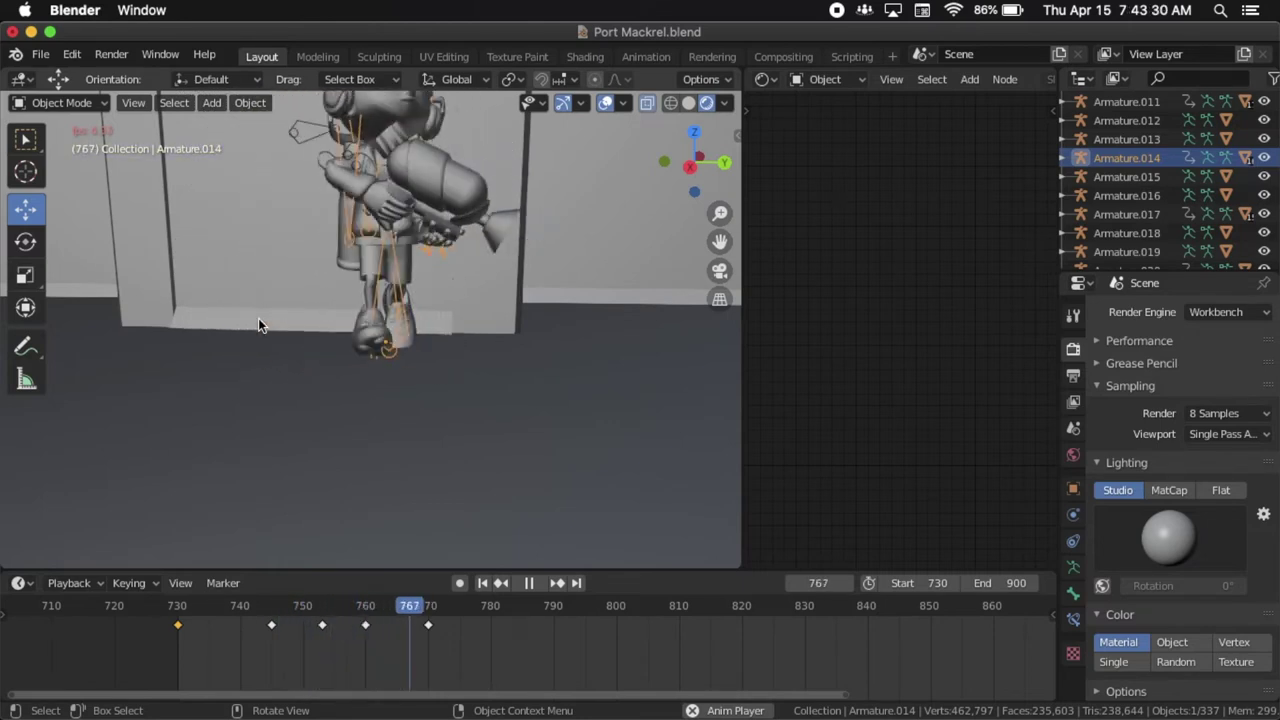
pyautogui.press('space')
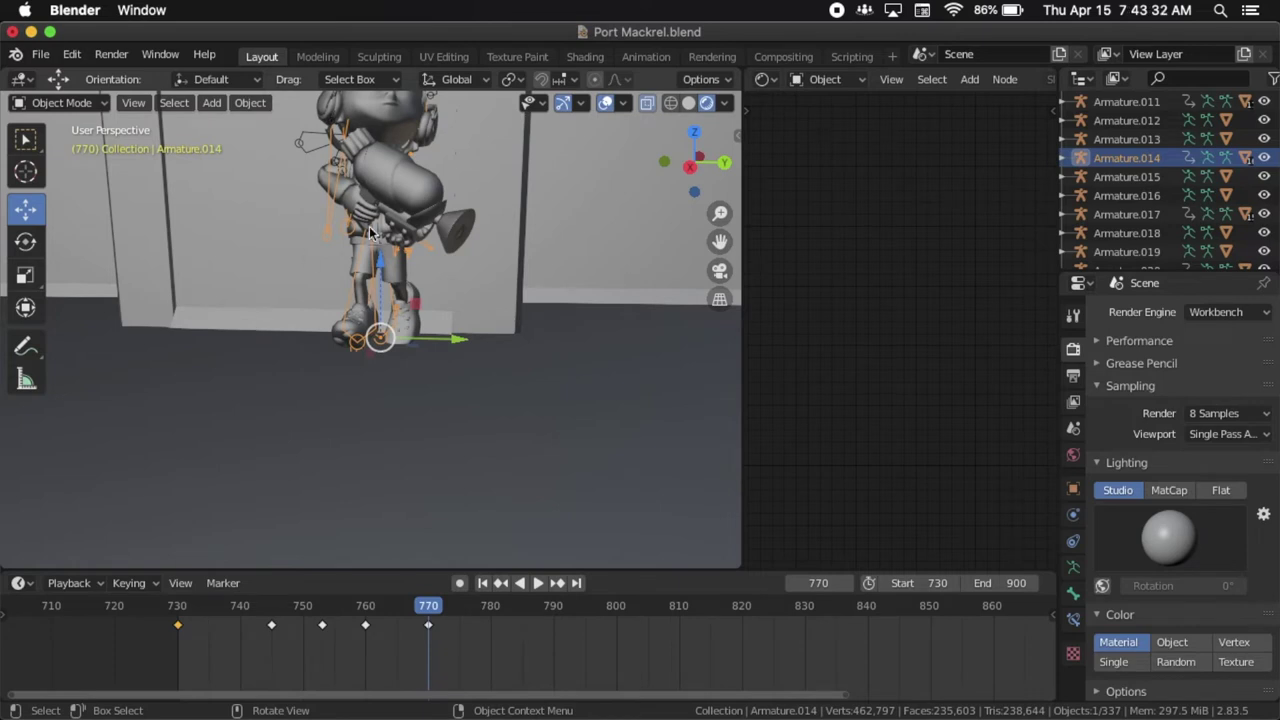
# Replay the animation from frame 730 to about frame 788 and examine Armature.014's motion beyond its last keyframe.
pyautogui.keyDown('shift'); pyautogui.hscroll(5, 369, 233); pyautogui.keyUp('shift')
pyautogui.keyDown('shift'); pyautogui.hscroll(-10, 369, 233); pyautogui.keyUp('shift')
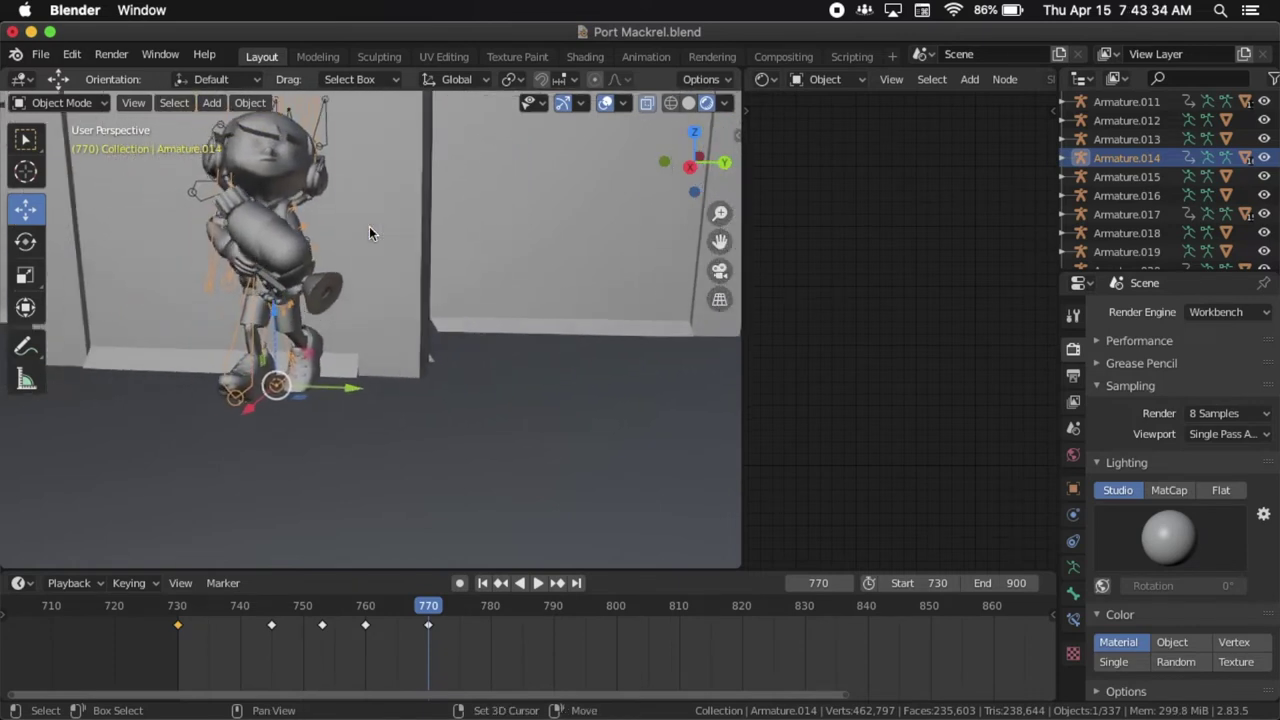
pyautogui.click(179, 612)
pyautogui.press('space')
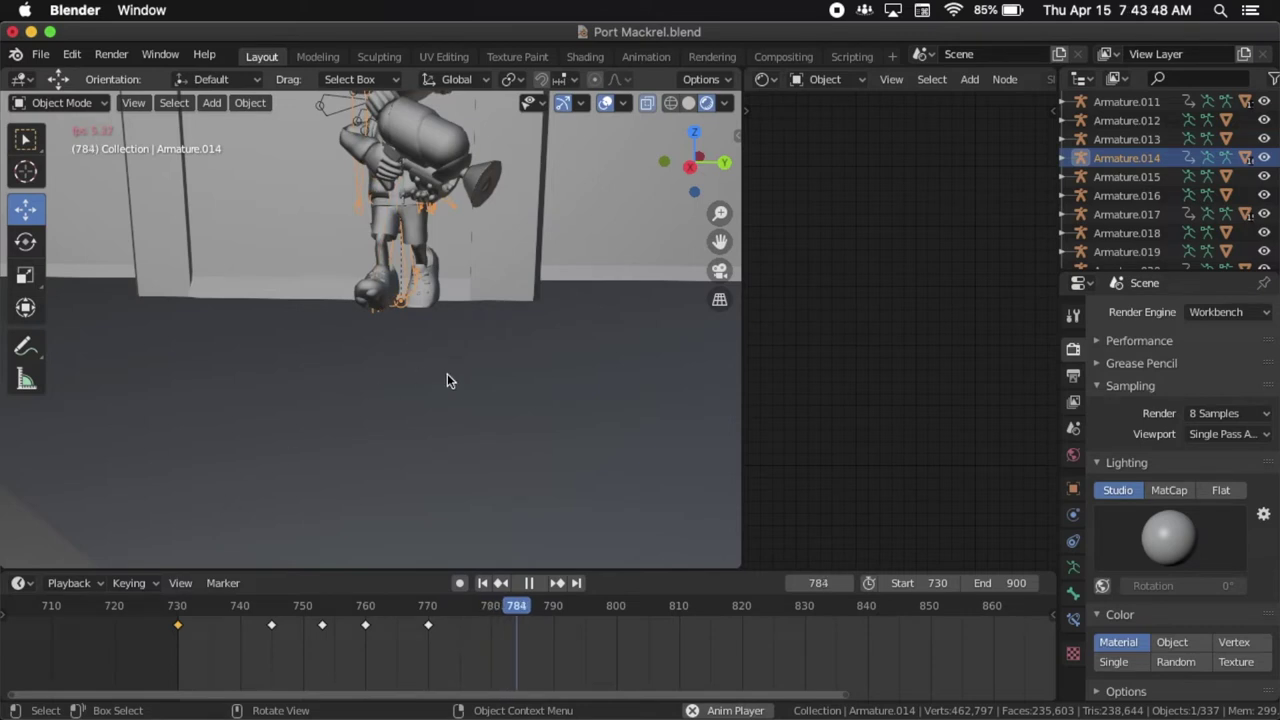
pyautogui.press('space')
pyautogui.keyDown('shift'); pyautogui.hscroll(6, 447, 373); pyautogui.keyUp('shift')
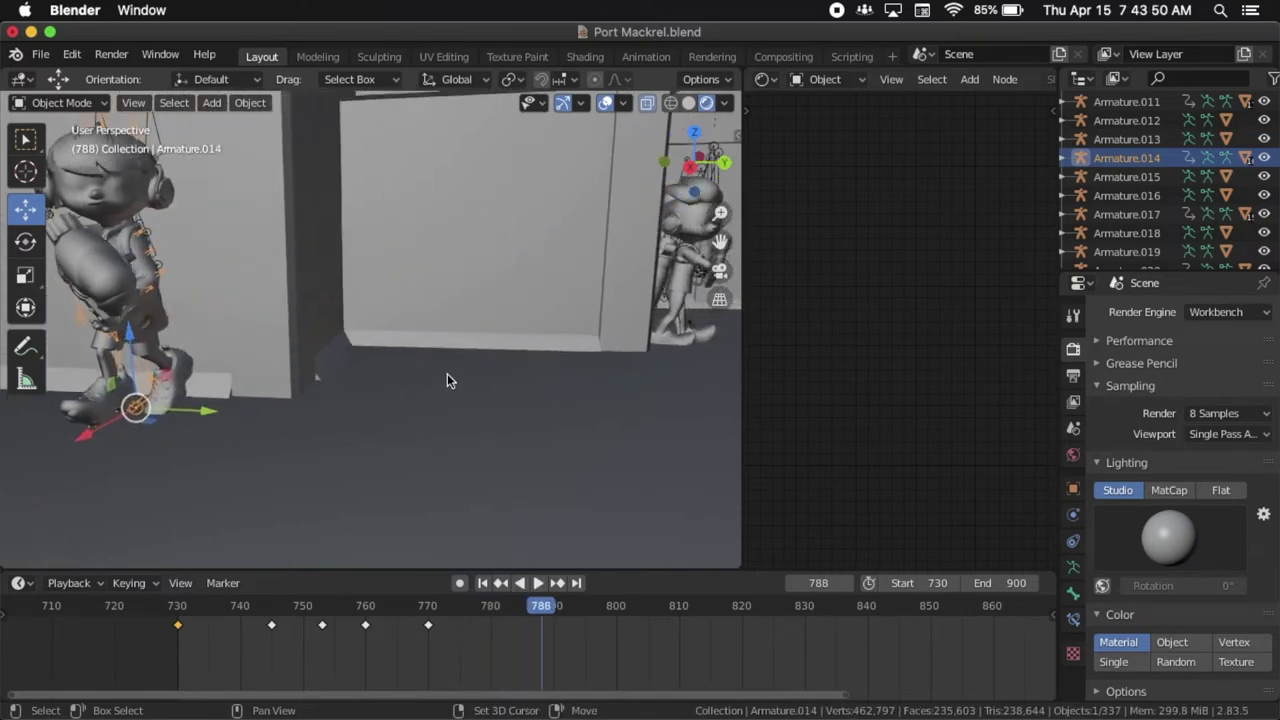
pyautogui.keyDown('shift'); pyautogui.hscroll(1, 447, 373); pyautogui.keyUp('shift')
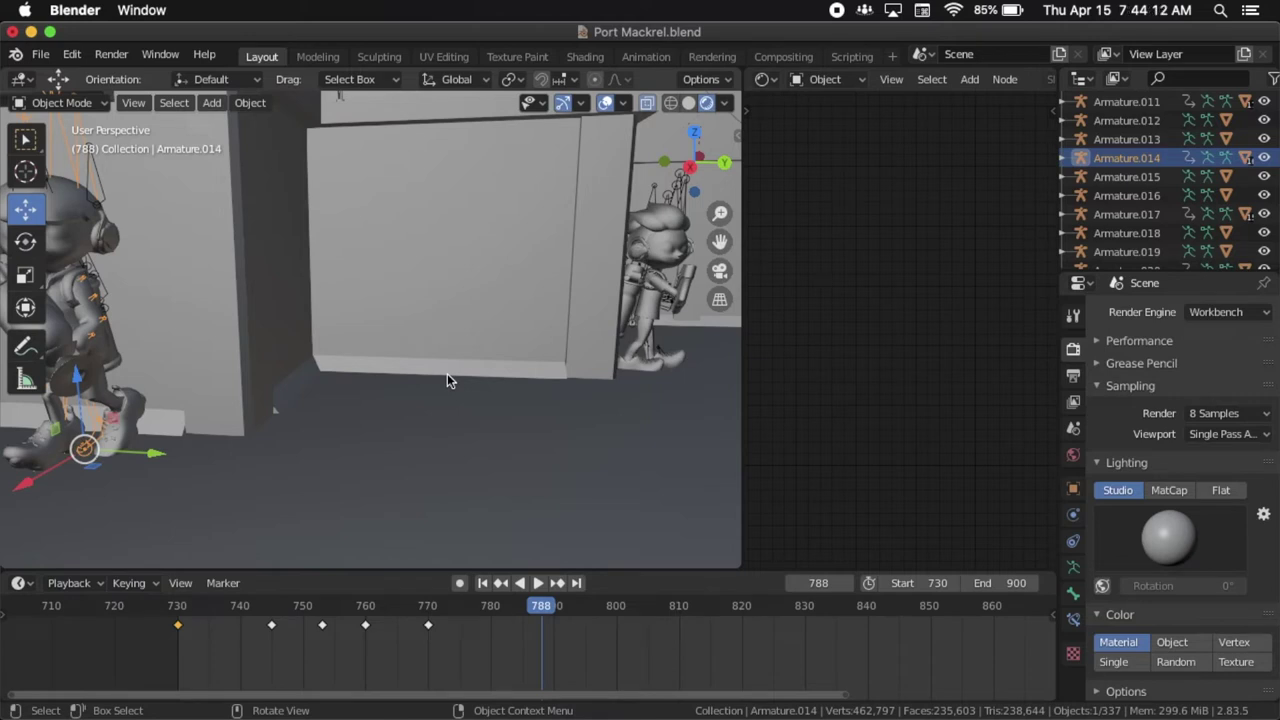
# Play Armature.014's walk from frame 730, skip ahead past frame 800, and watch its motion until about frame 840.
pyautogui.keyDown('shift'); pyautogui.hscroll(-5, 447, 380); pyautogui.keyUp('shift')
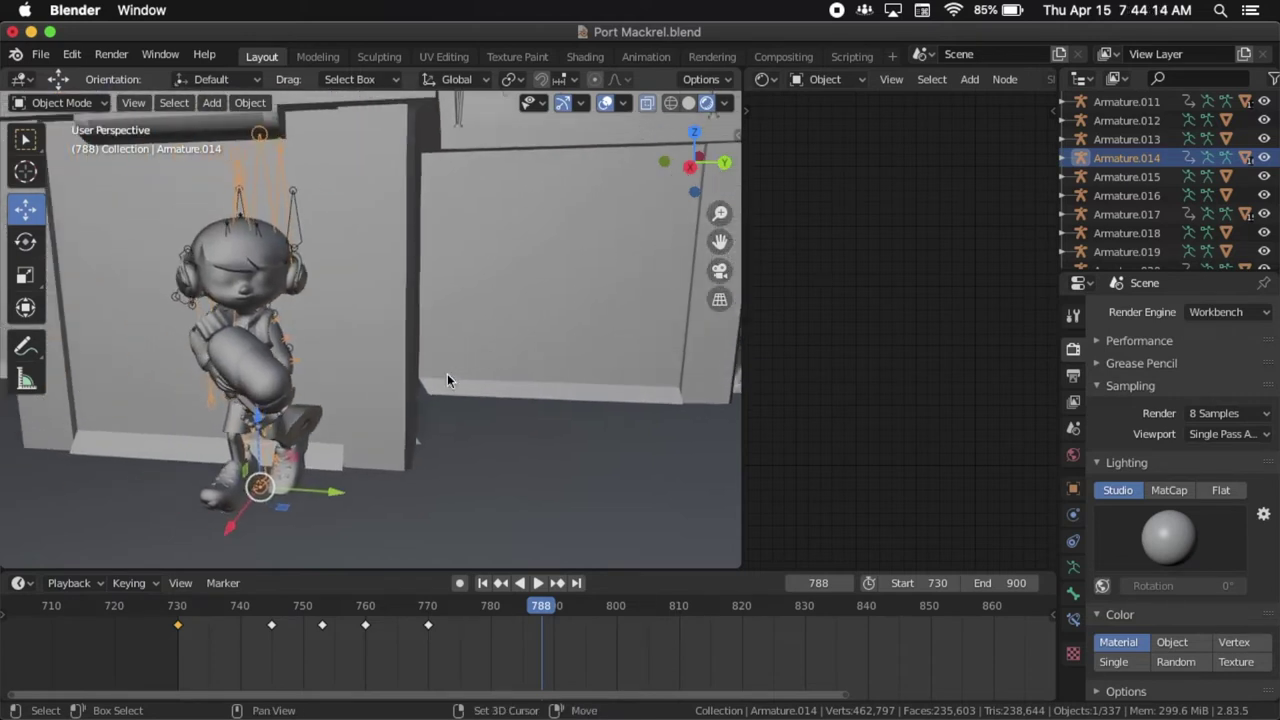
pyautogui.keyDown('shift'); pyautogui.hscroll(6, 447, 380); pyautogui.keyUp('shift')
pyautogui.keyDown('shift'); pyautogui.hscroll(5, 447, 380); pyautogui.keyUp('shift')
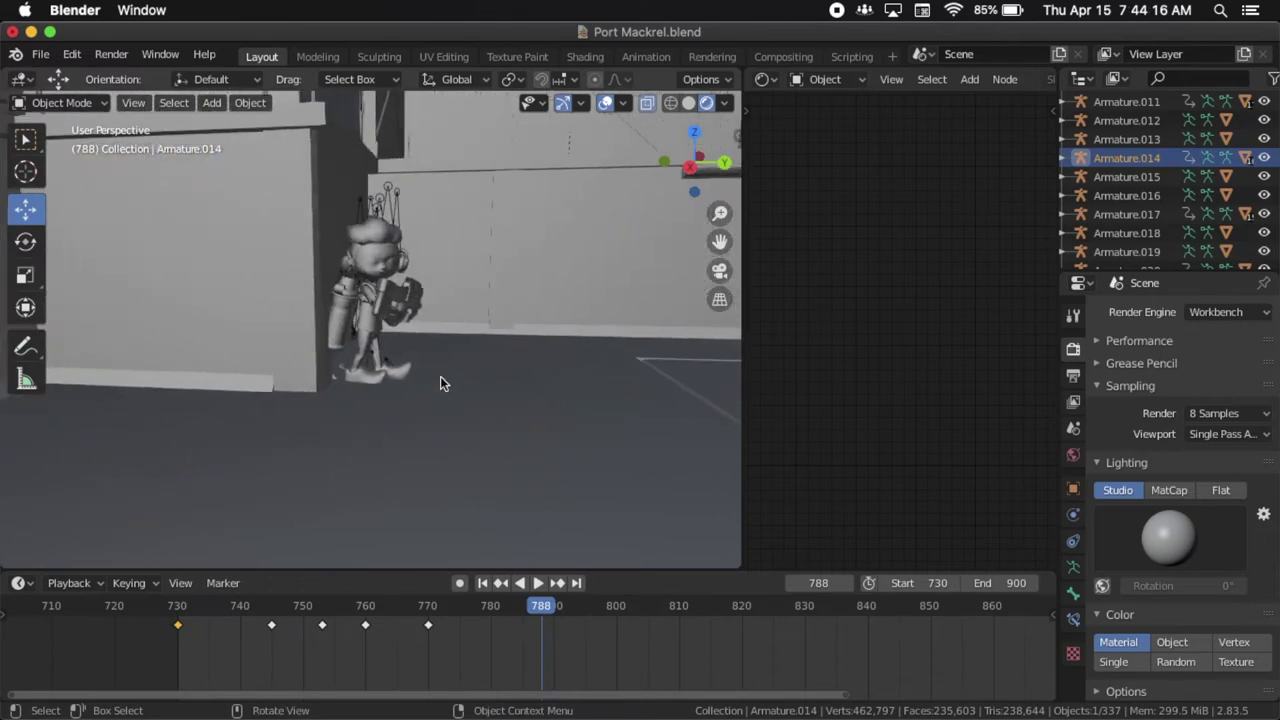
pyautogui.keyDown('shift'); pyautogui.hscroll(-8, 441, 377); pyautogui.keyUp('shift')
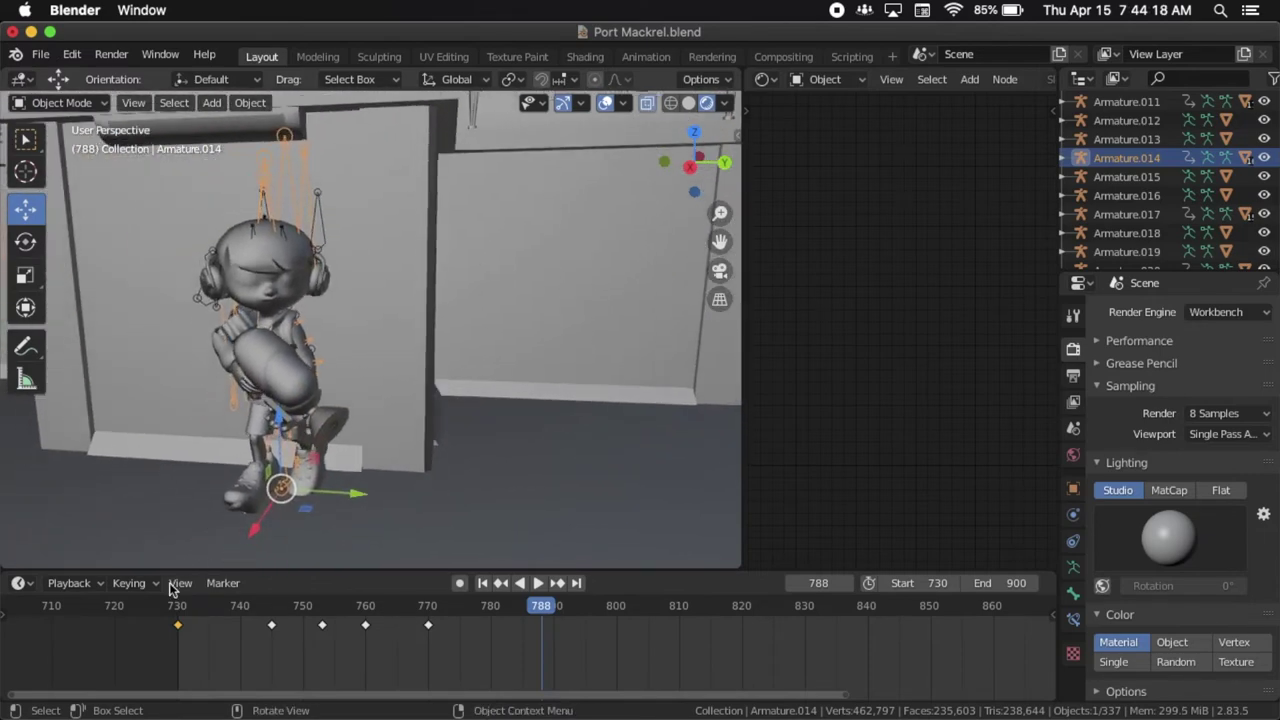
pyautogui.click(177, 606)
pyautogui.press('space')
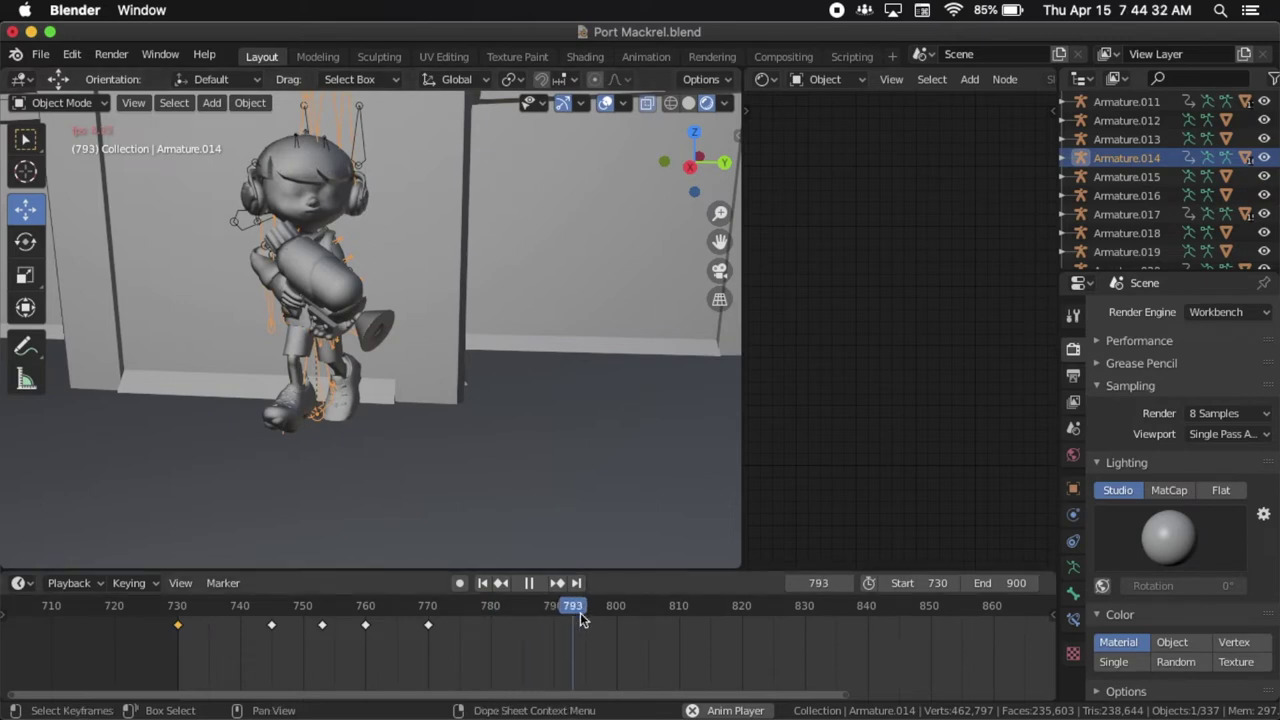
pyautogui.click(640, 607)
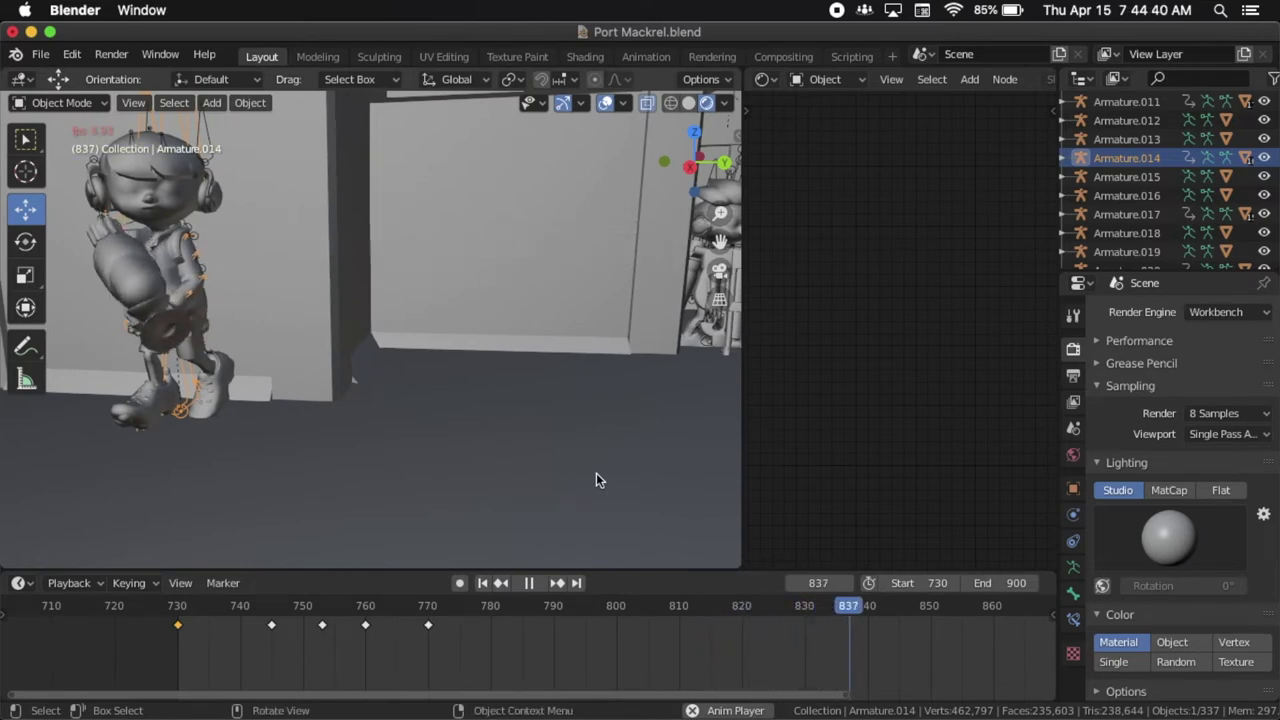
pyautogui.press('space')
# Insert a LocRot keyframe for Armature.014 at frame 840.
pyautogui.press('Left')
pyautogui.press('Left')
pyautogui.press('Left')
pyautogui.press('Left')
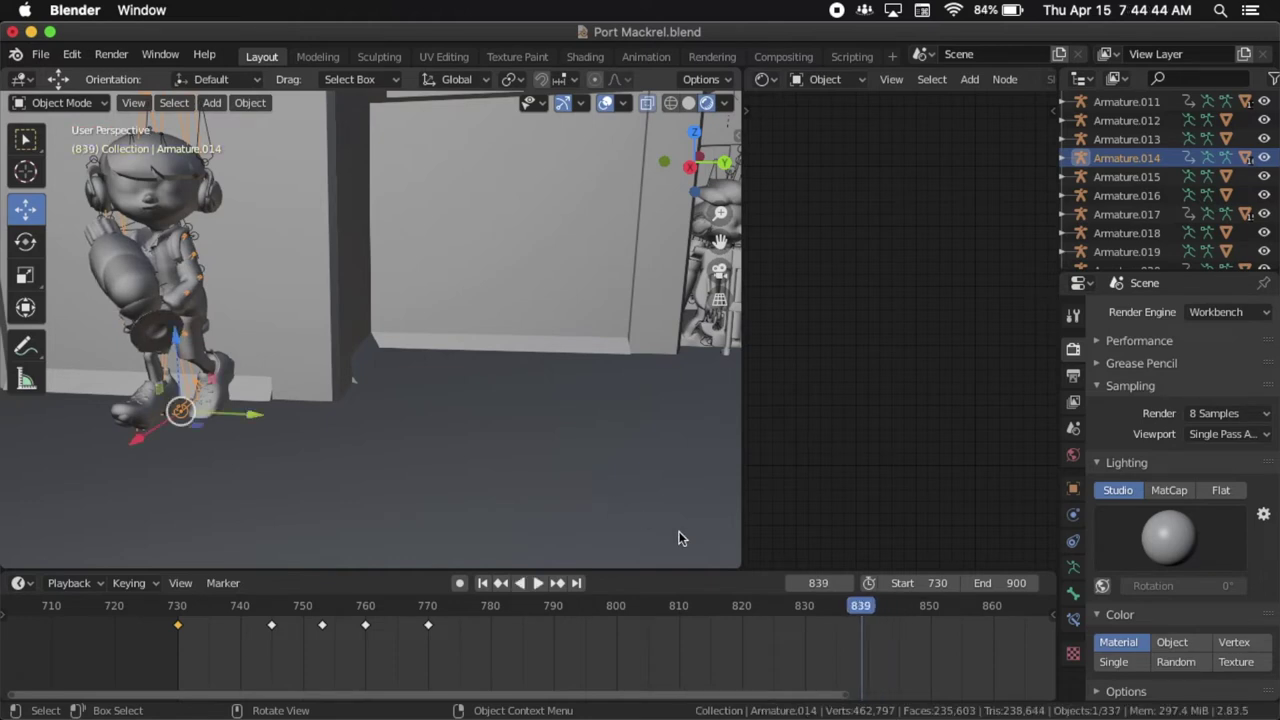
pyautogui.press('Right')
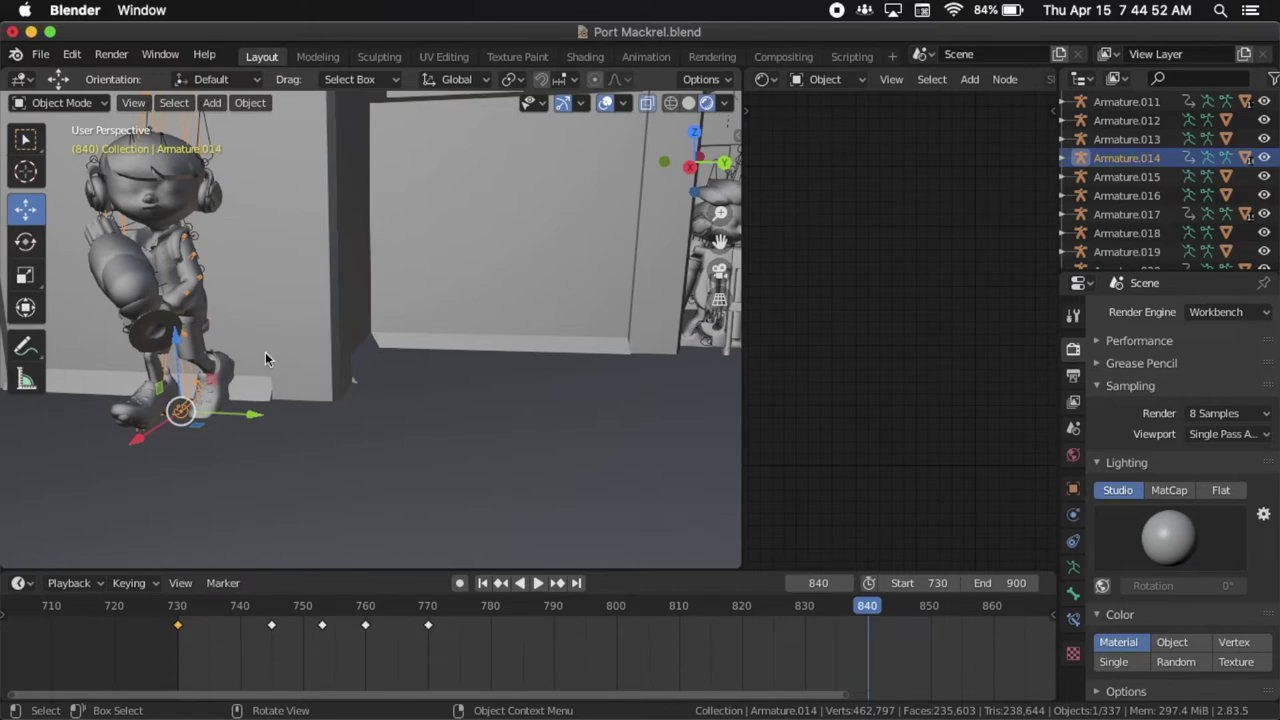
pyautogui.keyDown('shift'); pyautogui.hscroll(-2, 265, 352); pyautogui.keyUp('shift')
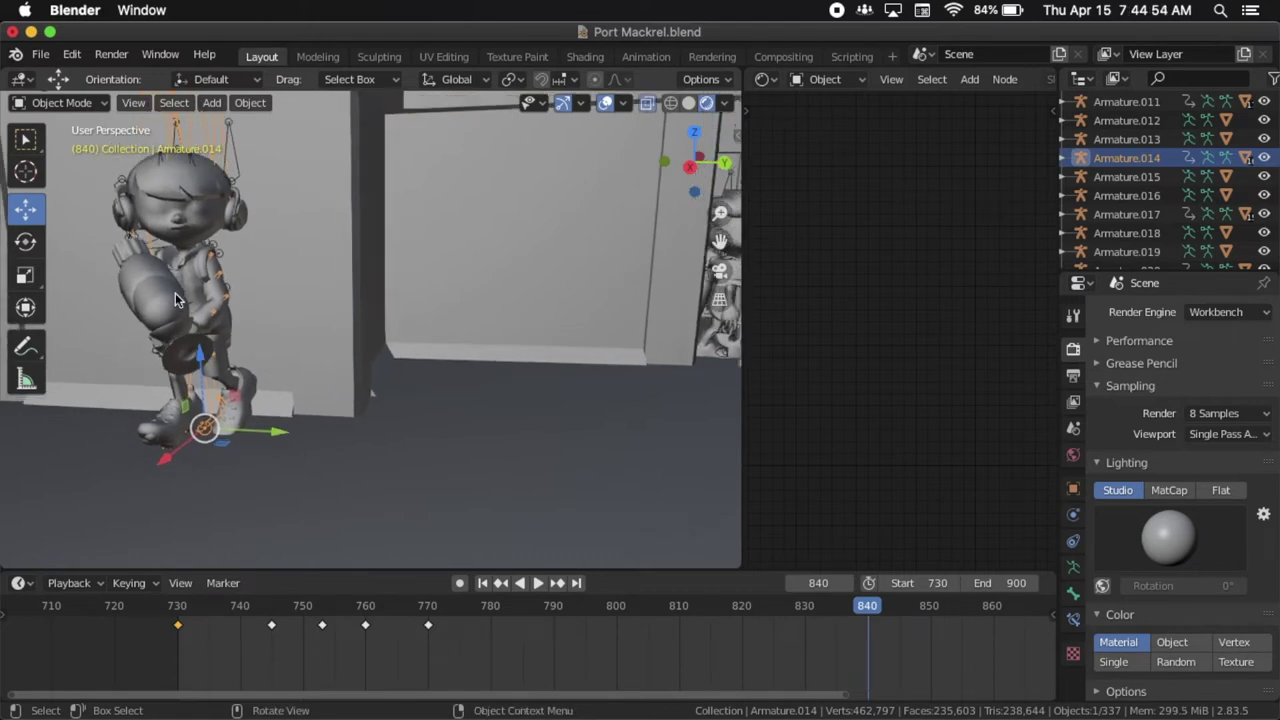
pyautogui.click(25, 242)
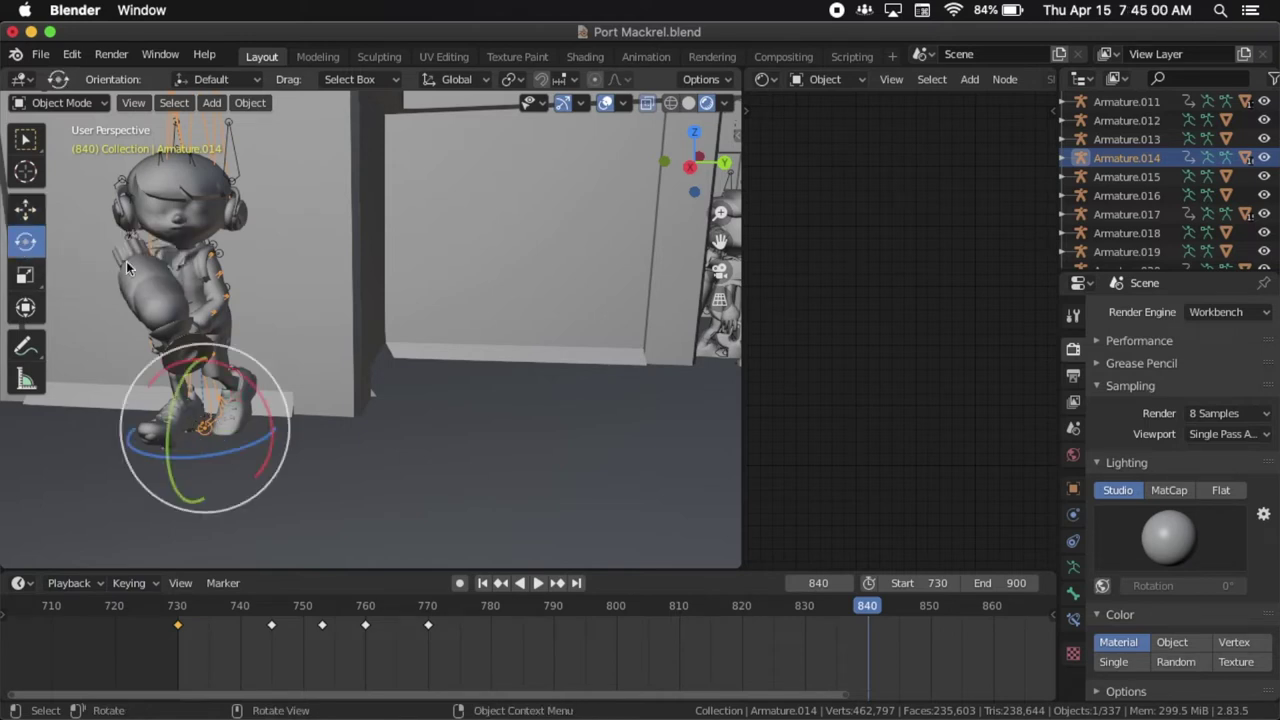
pyautogui.press('i')
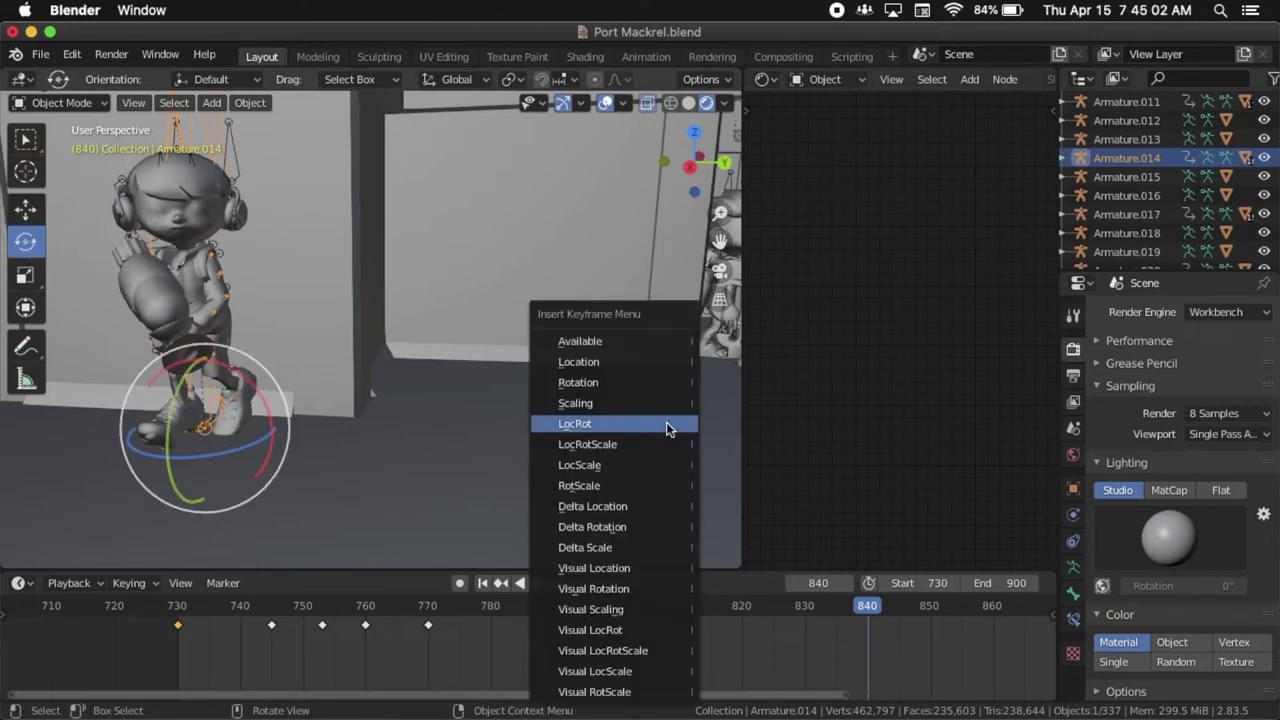
pyautogui.click(668, 429)
# At frame 850, rotate Armature.014 about the Z axis to face along positive Y and insert a LocRot keyframe.
pyautogui.press('Right')
pyautogui.press('Right')
pyautogui.press('Right')
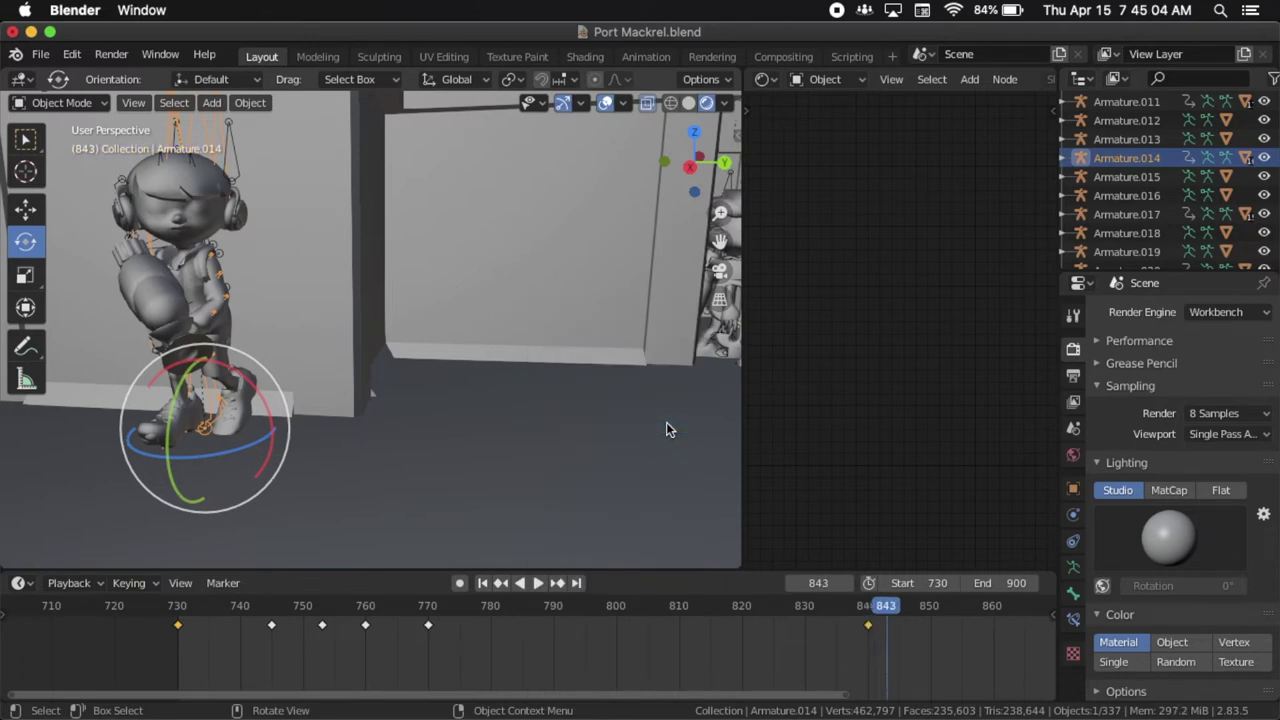
pyautogui.press('Right')
pyautogui.press('Right')
pyautogui.press('Right')
pyautogui.press('Right')
pyautogui.press('Right')
pyautogui.press('Right')
pyautogui.press('Right')
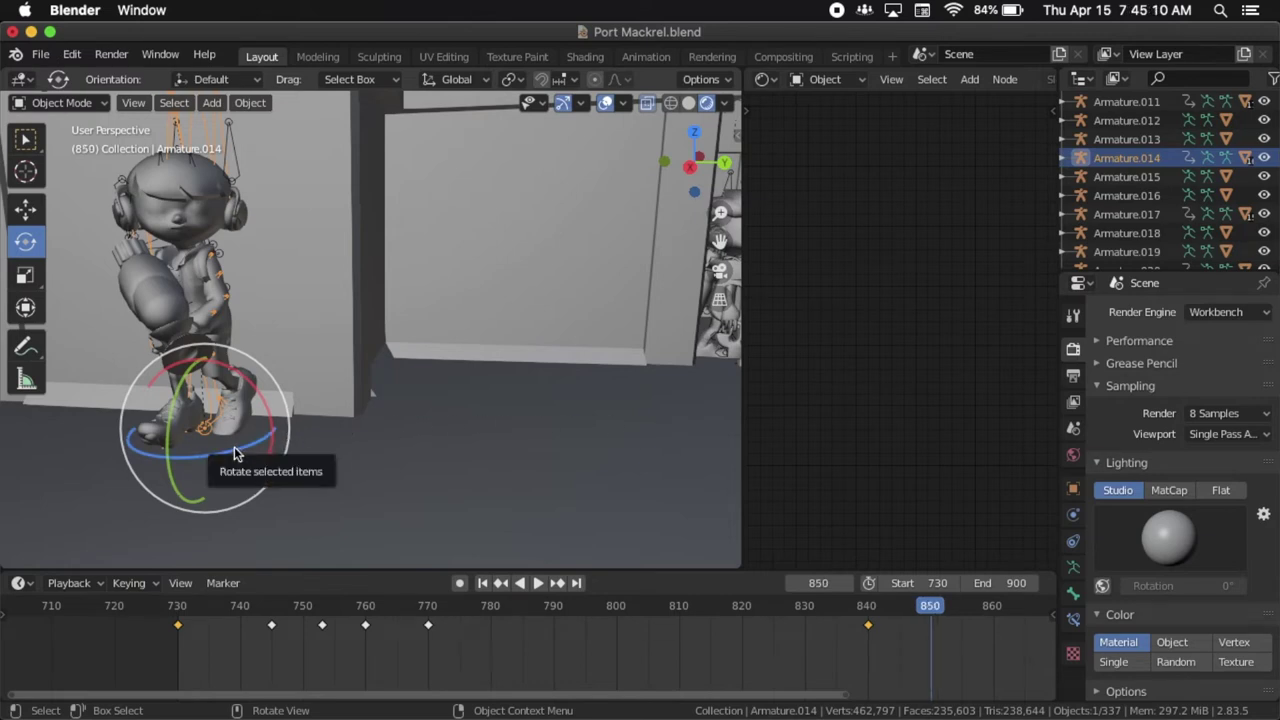
pyautogui.moveTo(236, 446); pyautogui.dragTo(233, 382)
pyautogui.press('i')
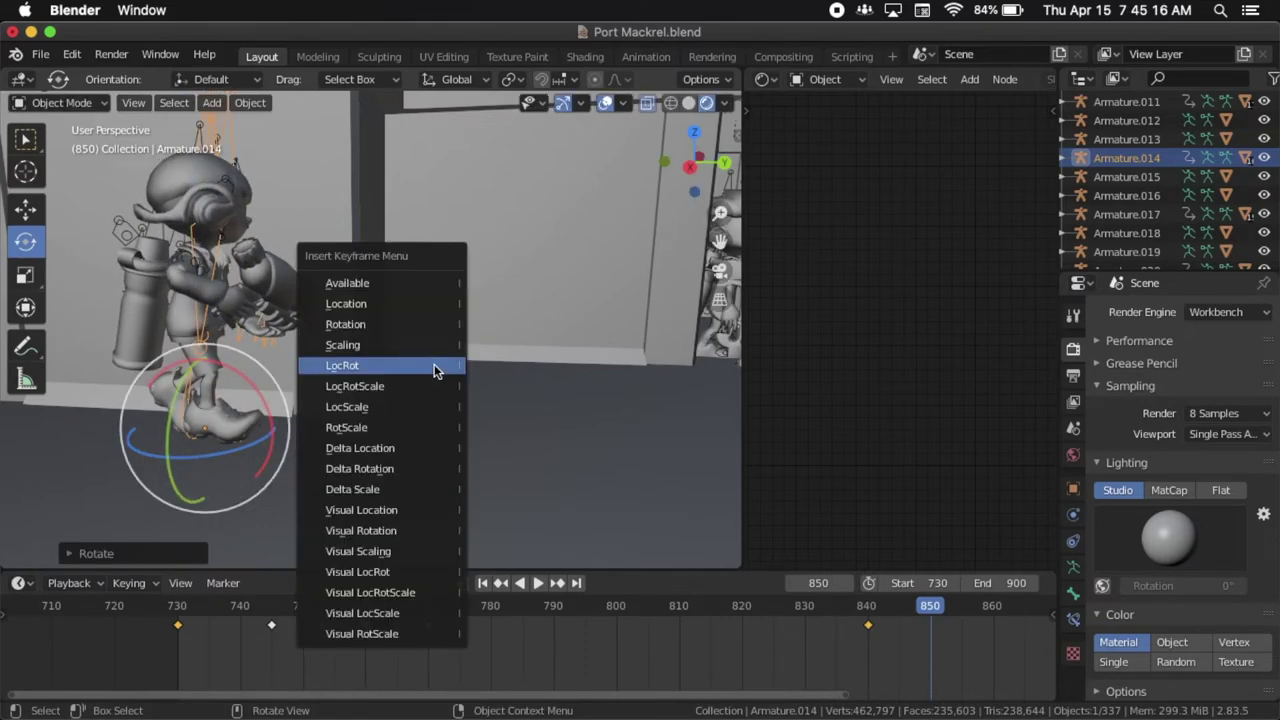
pyautogui.click(436, 367)
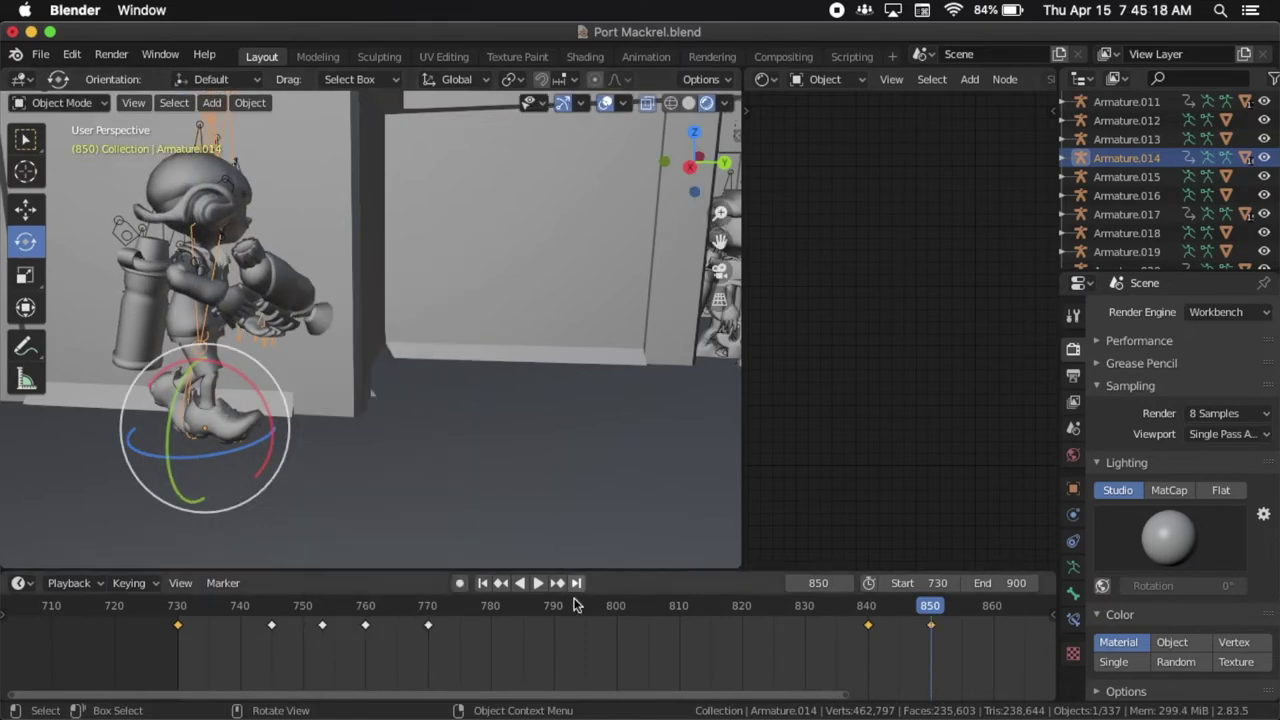
# At frame 870, move Armature.014 forward along the Y axis past the wall corner and insert a LocRot keyframe.
pyautogui.keyDown('ctrl'); pyautogui.hscroll(6, 642, 624); pyautogui.keyUp('ctrl')
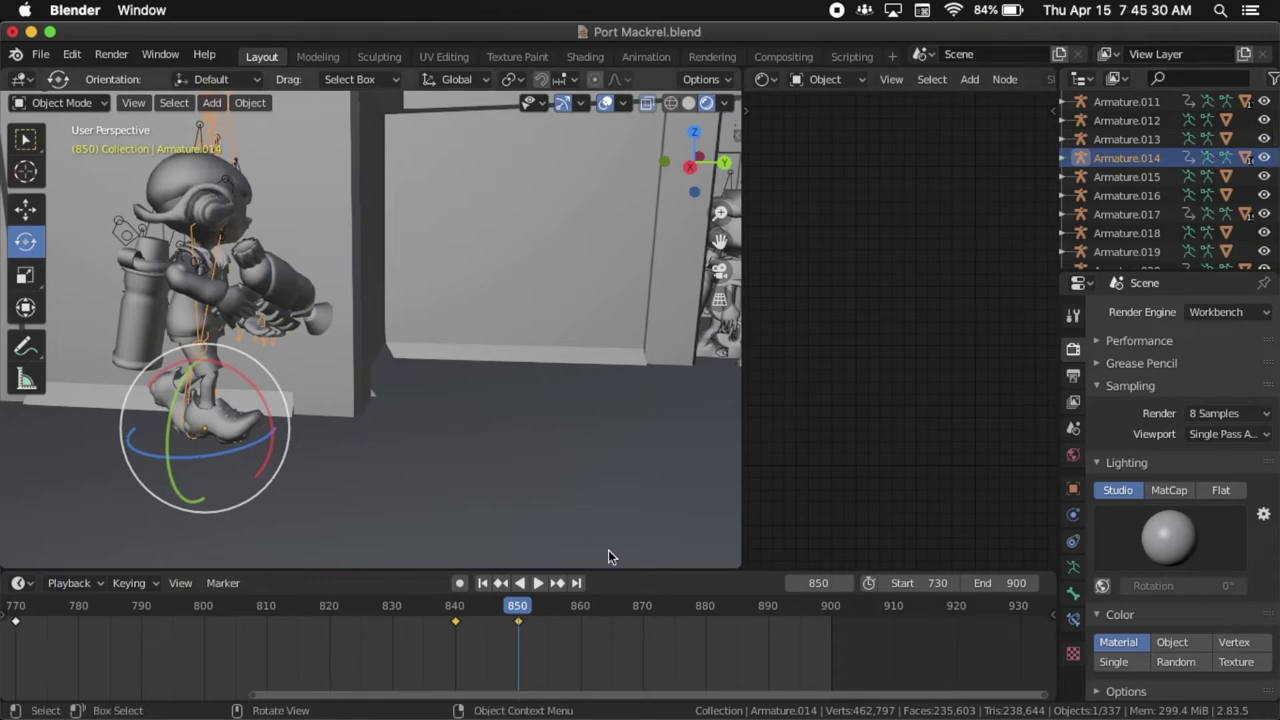
pyautogui.click(642, 610)
pyautogui.press('space')
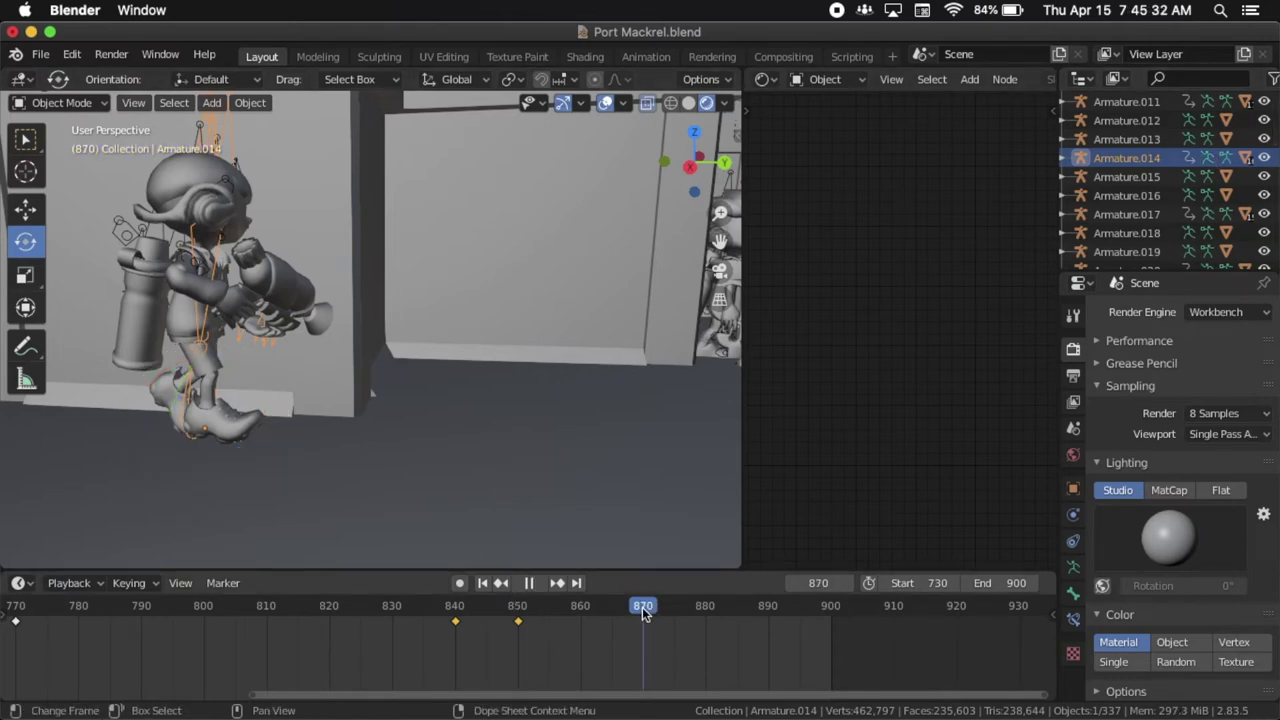
pyautogui.press('space')
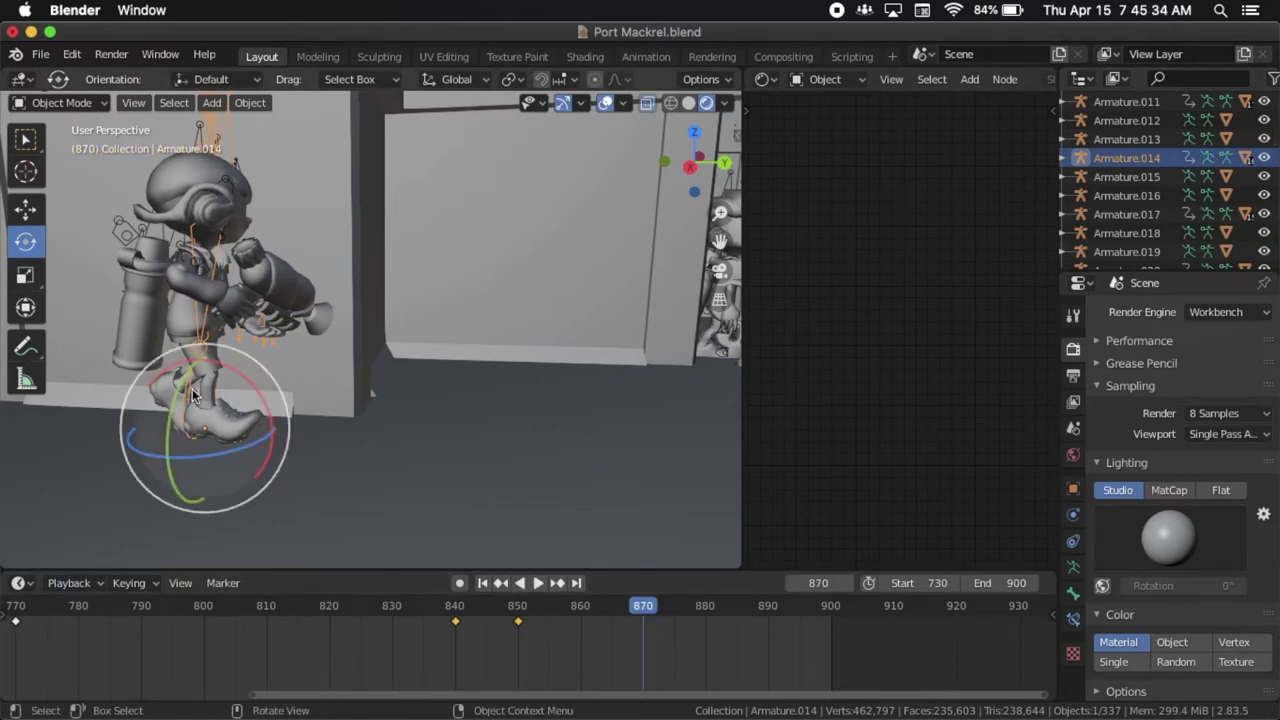
pyautogui.click(25, 208)
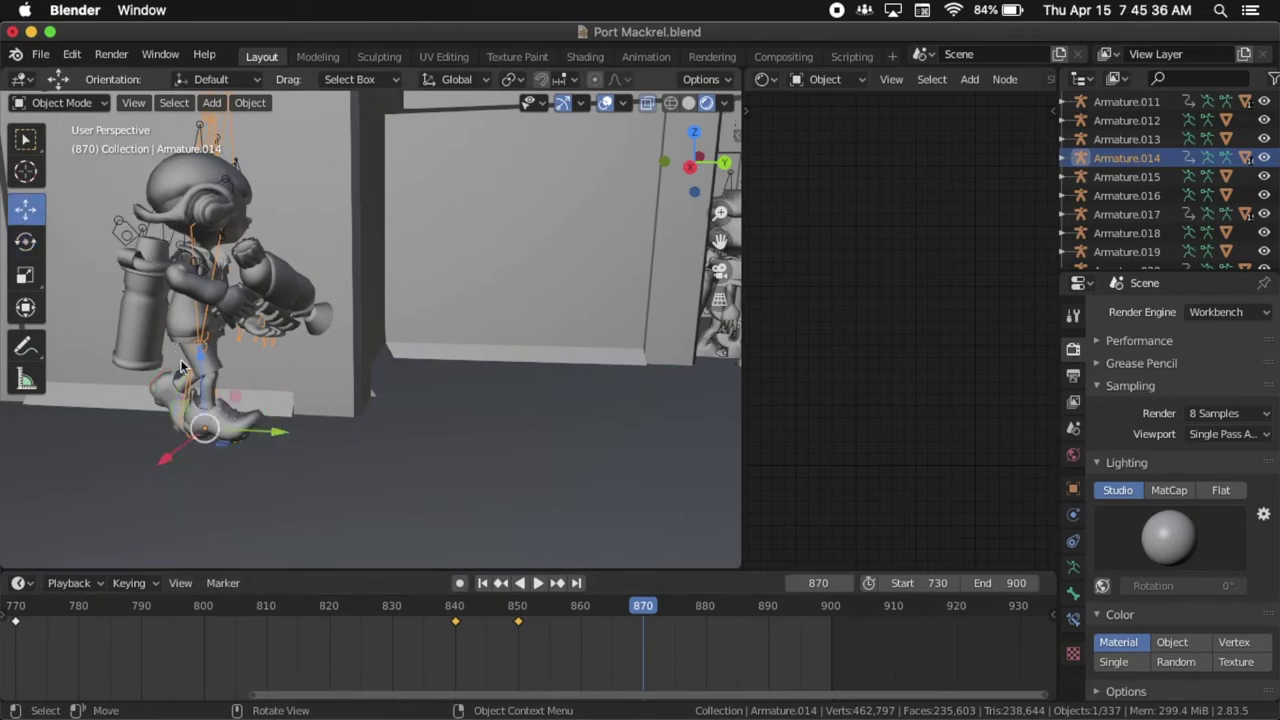
pyautogui.moveTo(262, 432); pyautogui.dragTo(671, 493)
pyautogui.keyDown('shift'); pyautogui.hscroll(10, 671, 493); pyautogui.keyUp('shift')
pyautogui.keyDown('shift'); pyautogui.hscroll(1, 671, 493); pyautogui.keyUp('shift')
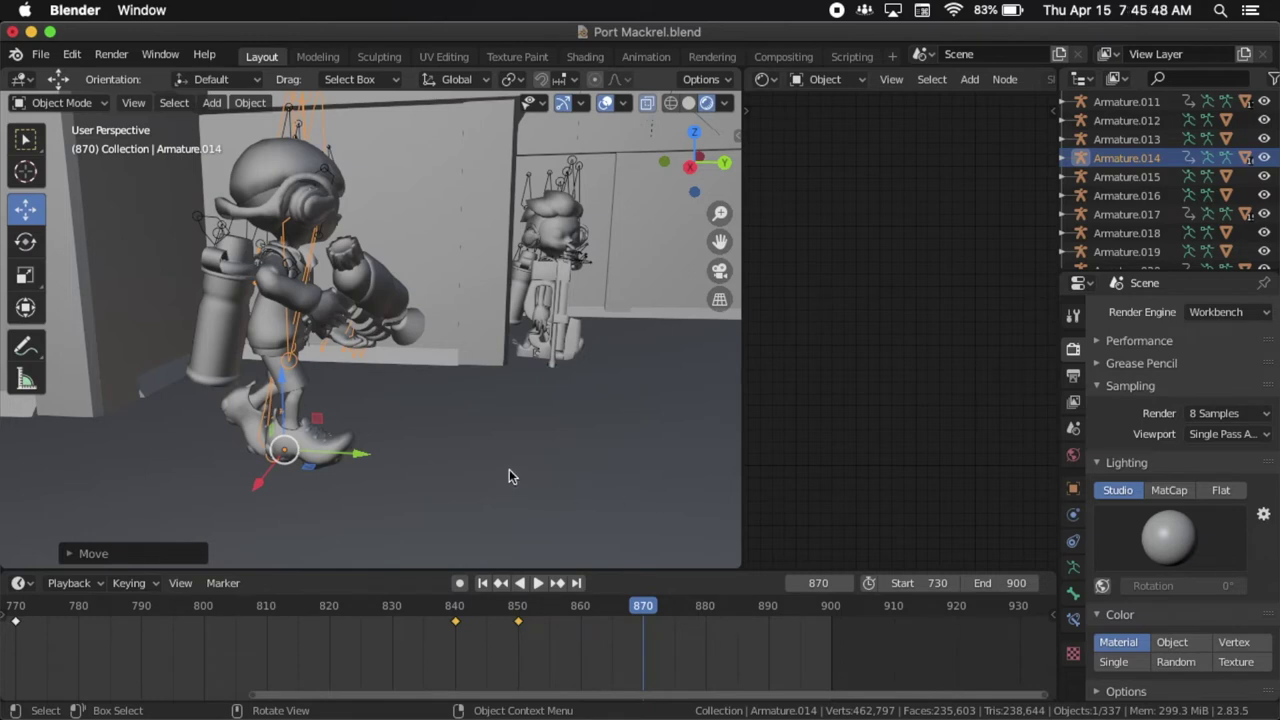
pyautogui.press('i')
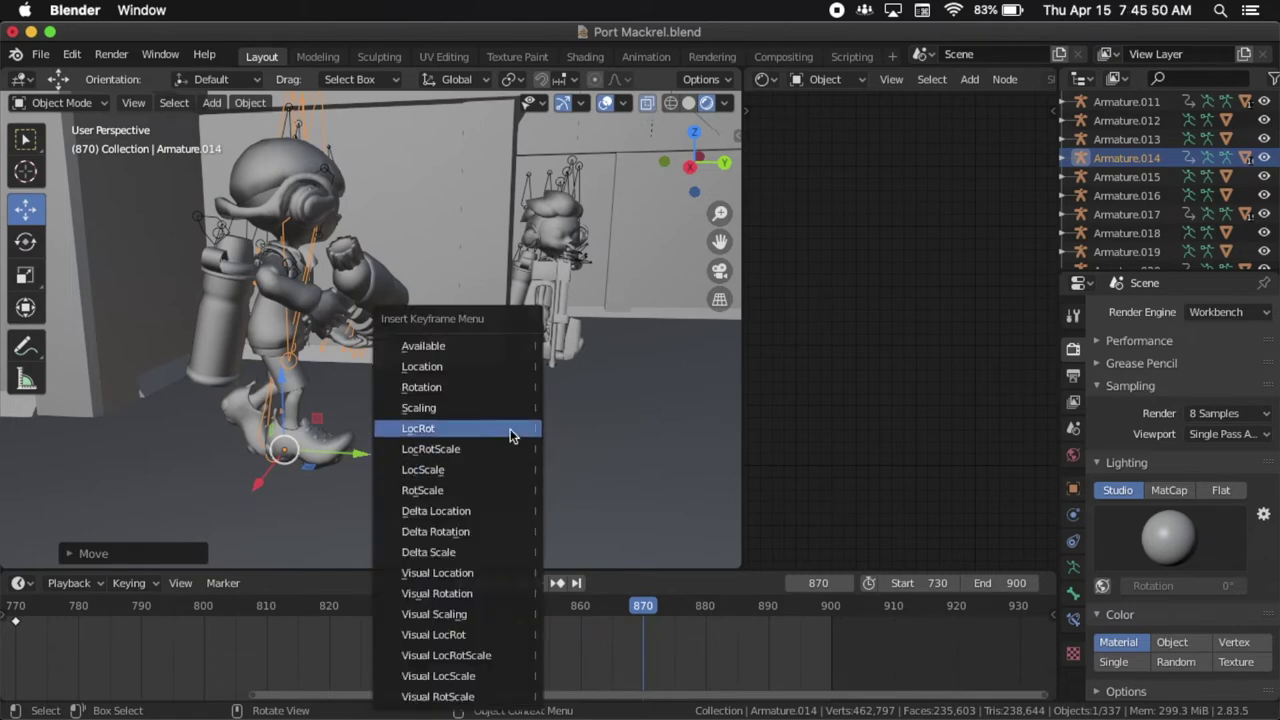
pyautogui.click(510, 431)
# Set the interpolation mode of Armature.014's selected keyframes, including those at frames 840, 850 and 870, to Linear.
pyautogui.rightClick(519, 628)
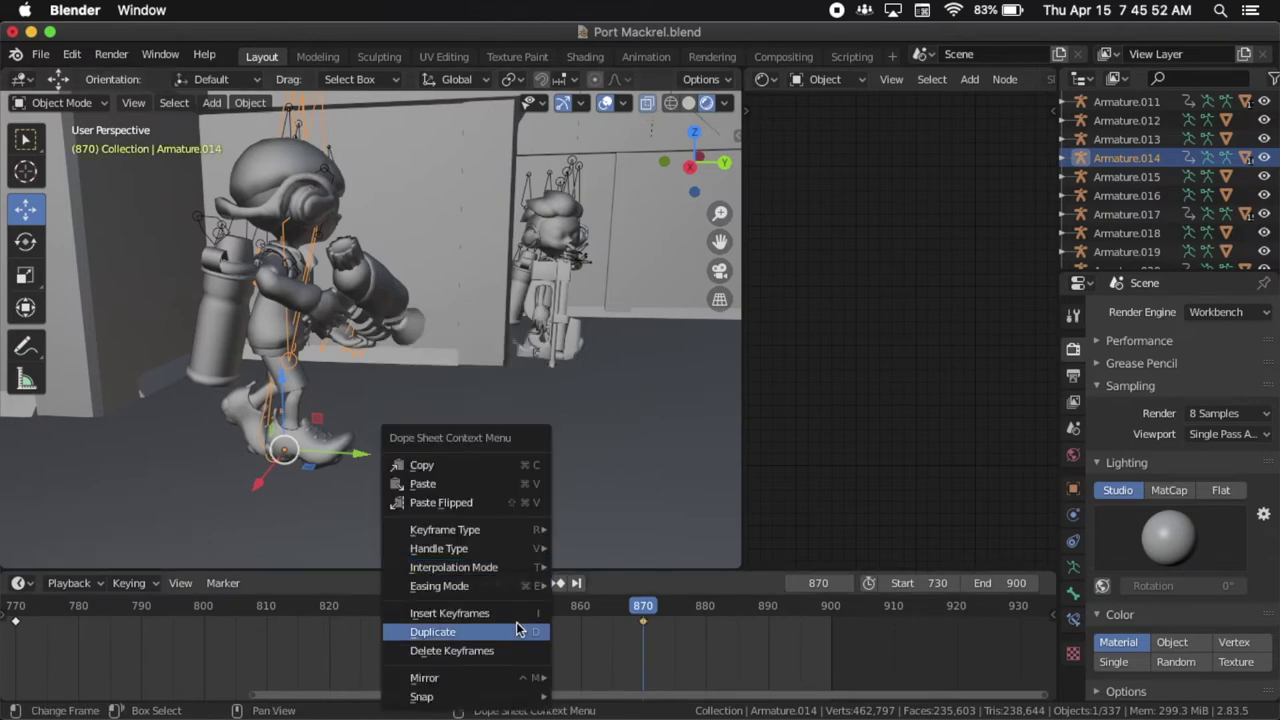
pyautogui.moveTo(527, 569)
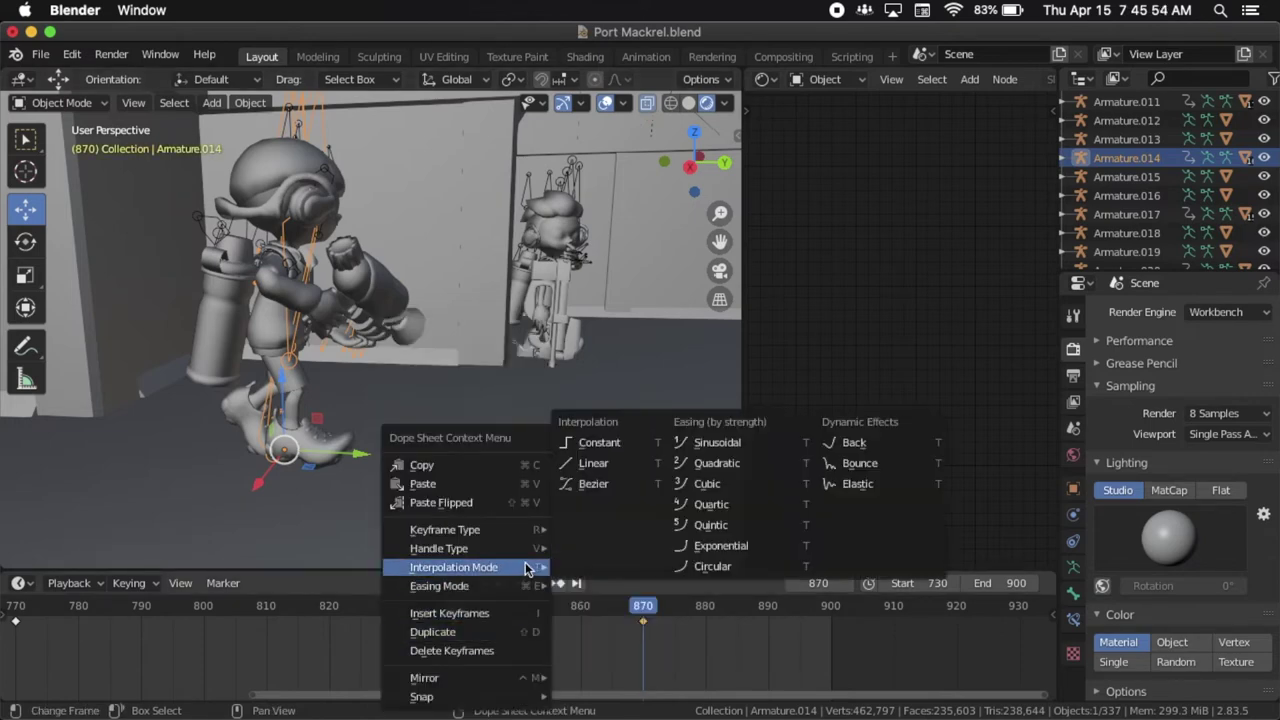
pyautogui.click(615, 466)
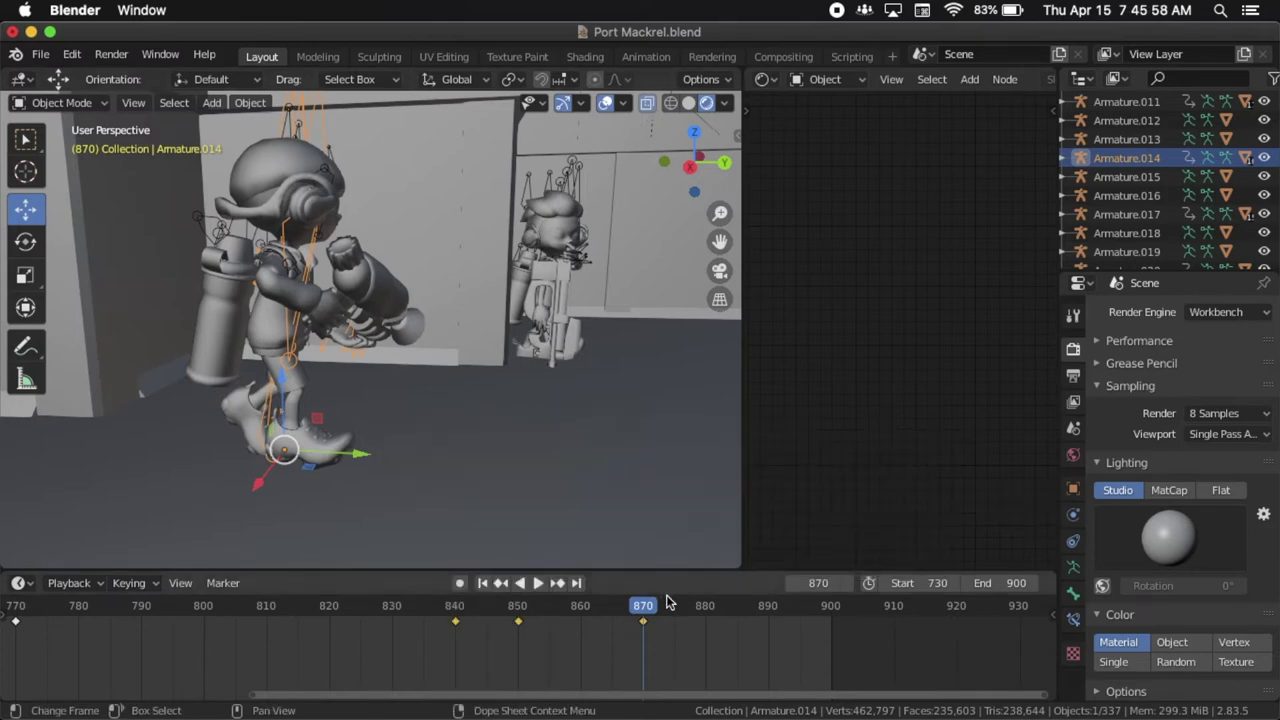
pyautogui.rightClick(706, 613)
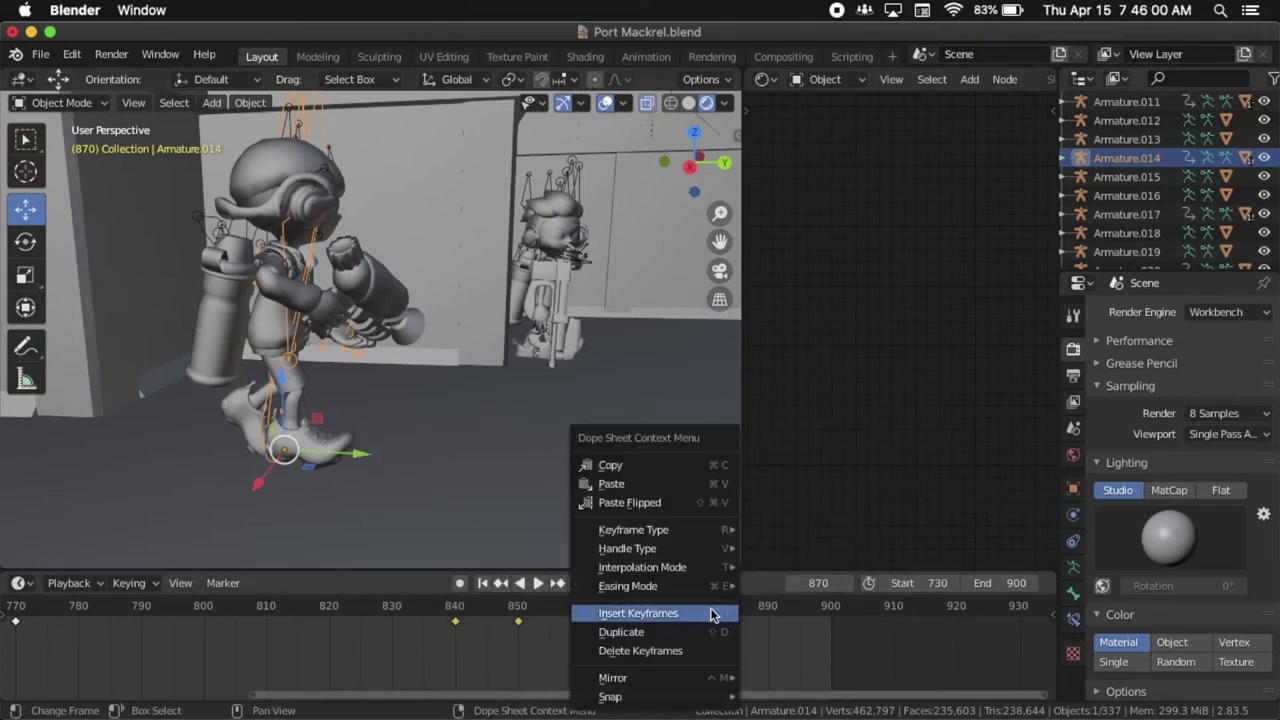
pyautogui.press('Return')
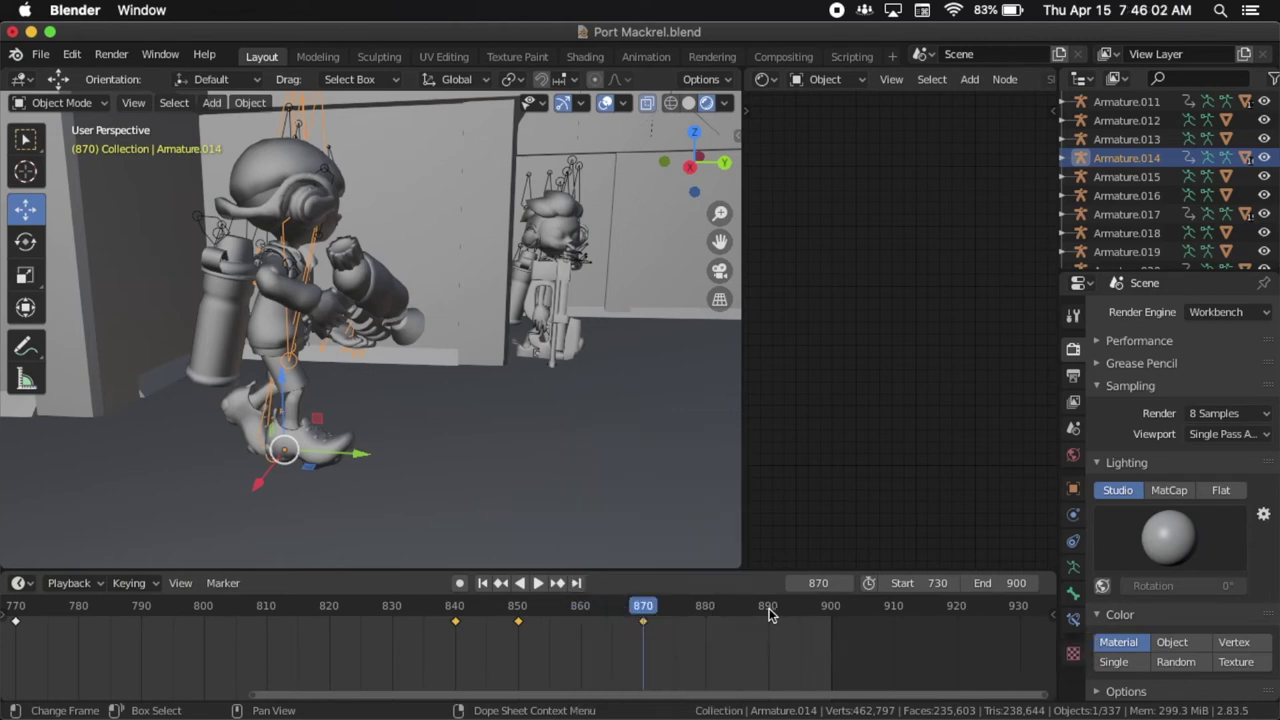
# At frame 890, move Armature.014 farther forward along the Y axis and insert a LocRot keyframe.
pyautogui.click(769, 613)
pyautogui.press('space')
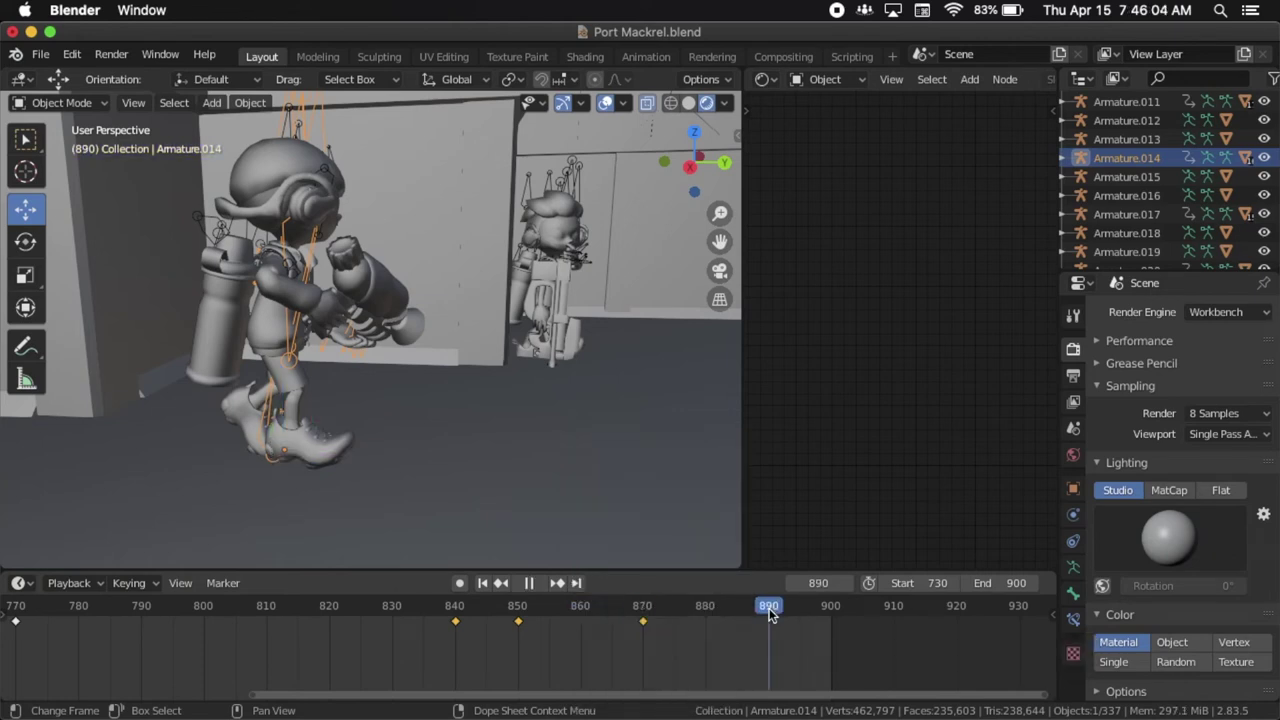
pyautogui.press('space')
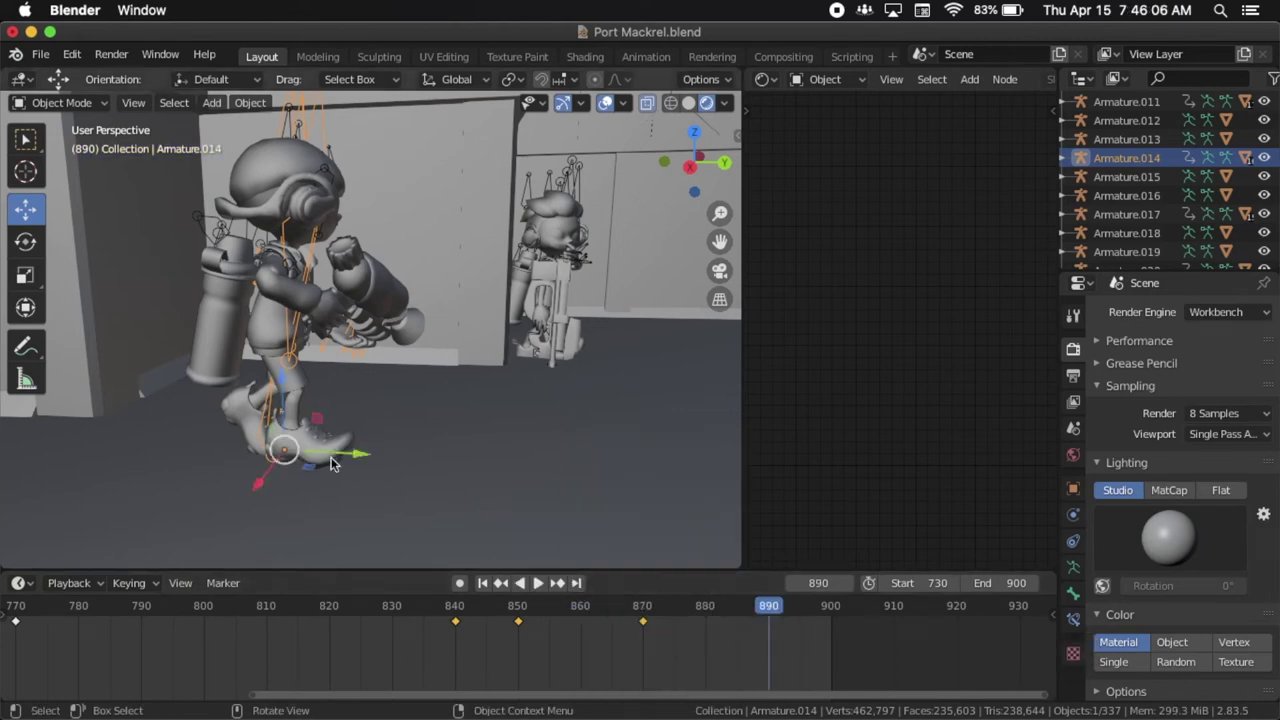
pyautogui.moveTo(351, 458); pyautogui.dragTo(0, 485)
pyautogui.press('KP_Decimal')
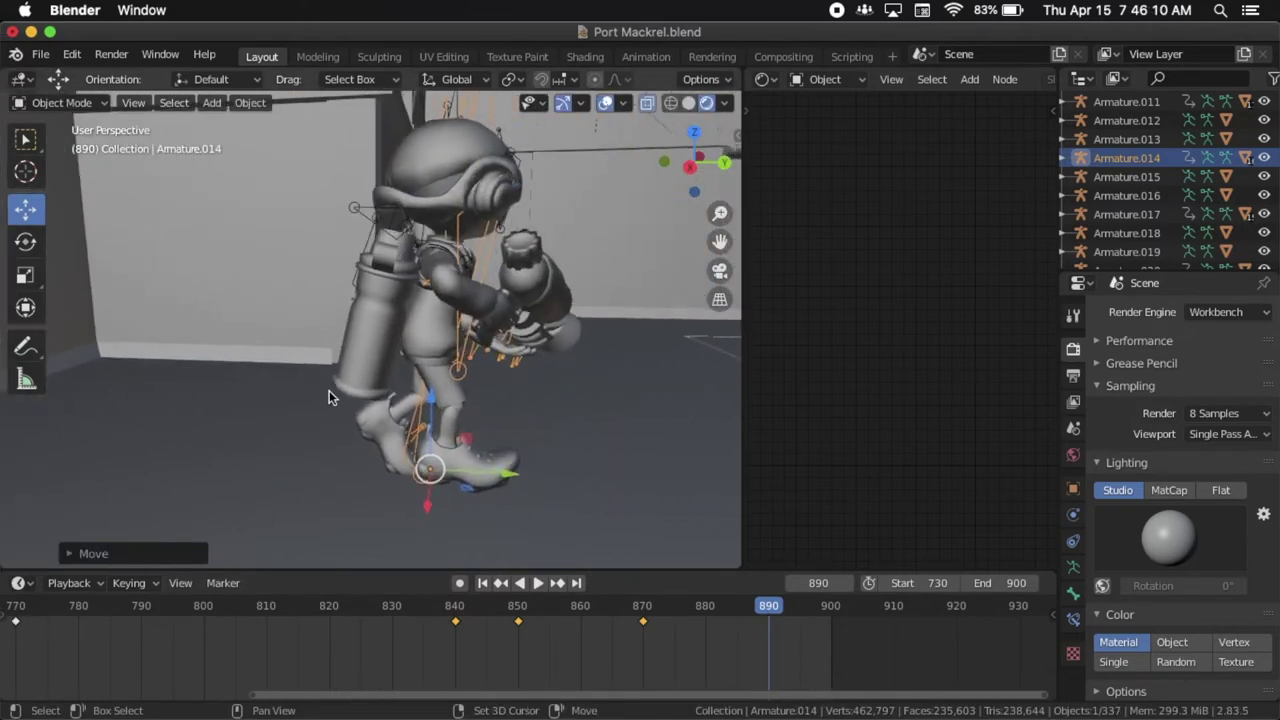
pyautogui.moveTo(486, 476); pyautogui.dragTo(632, 480)
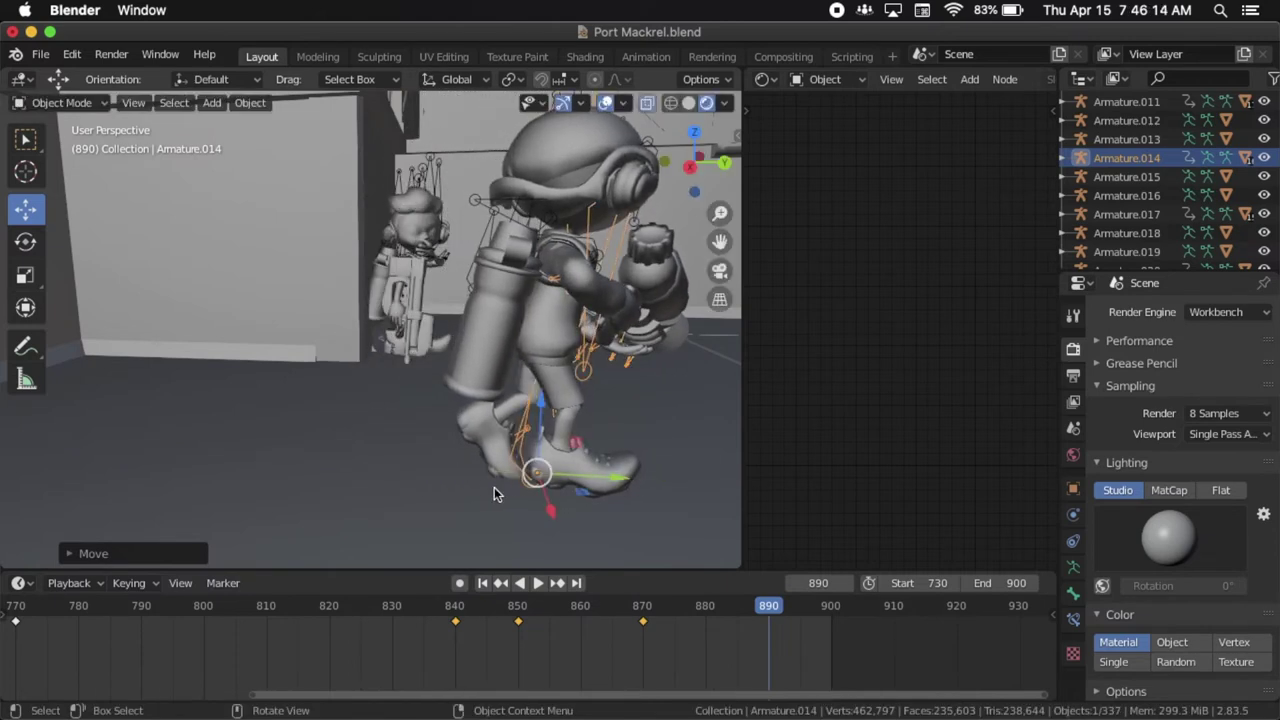
pyautogui.press('i')
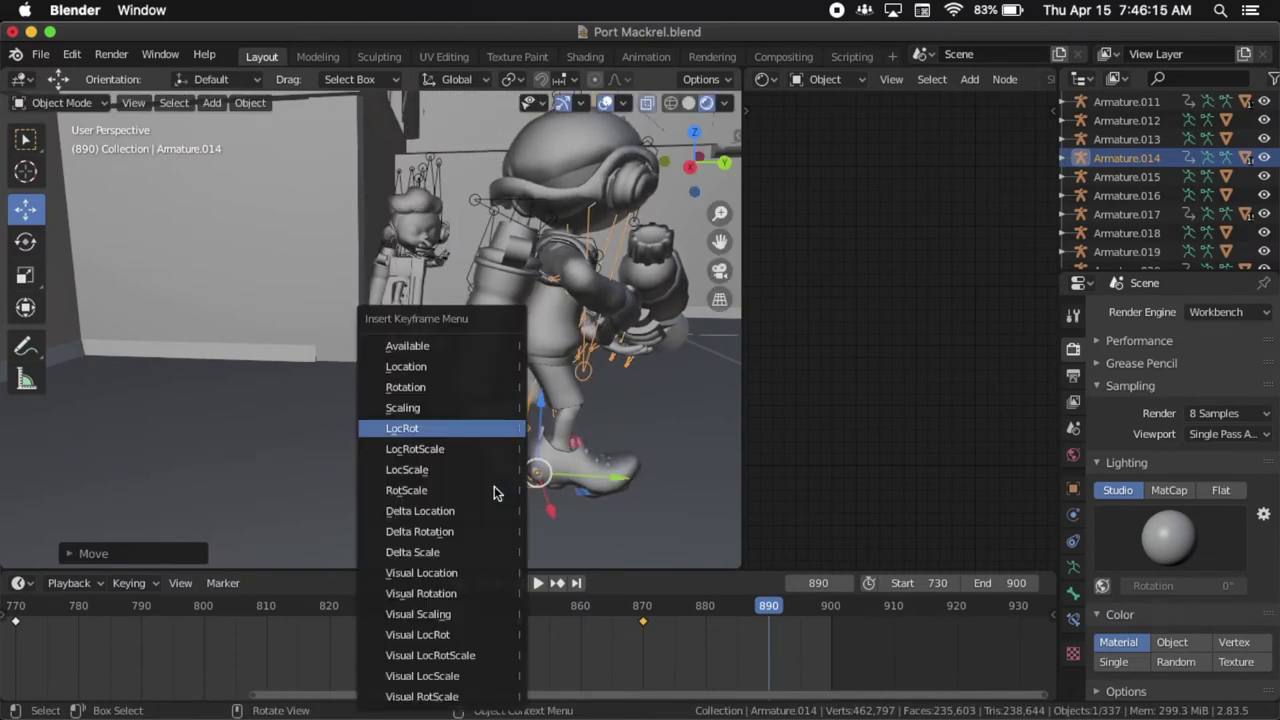
pyautogui.click(493, 429)
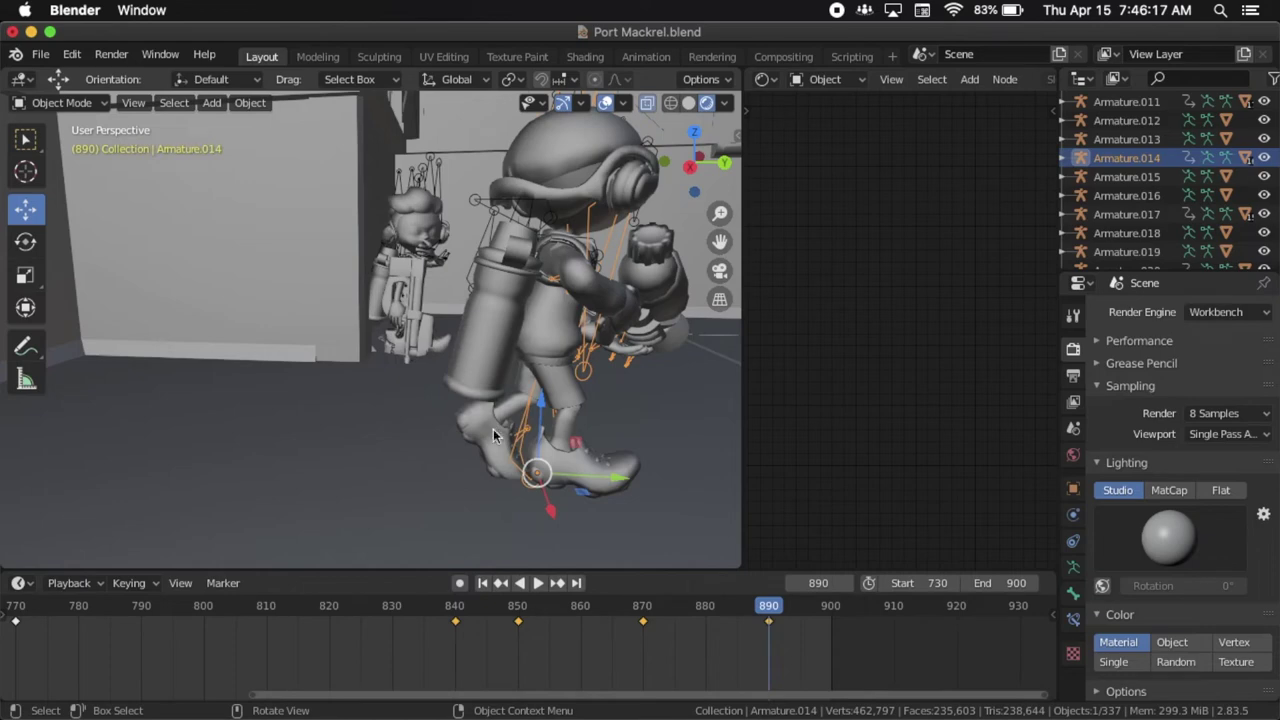
# Play the turn and walk from frame 840 to frame 890 while viewing Armature.014 from above.
pyautogui.click(454, 612)
pyautogui.keyDown('shift'); pyautogui.hscroll(-10, 397, 409); pyautogui.keyUp('shift')
pyautogui.hscroll(5, 397, 409)
pyautogui.scroll(8, 397, 409)
pyautogui.press('space')
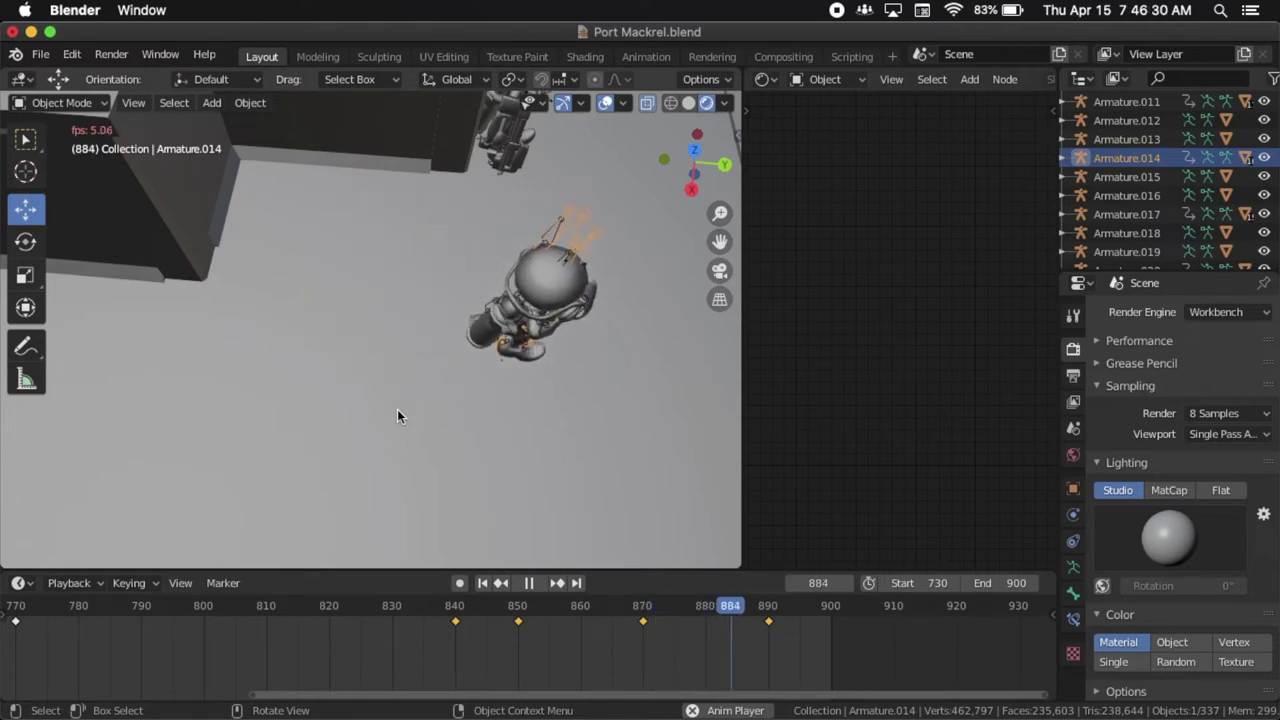
pyautogui.press('space')
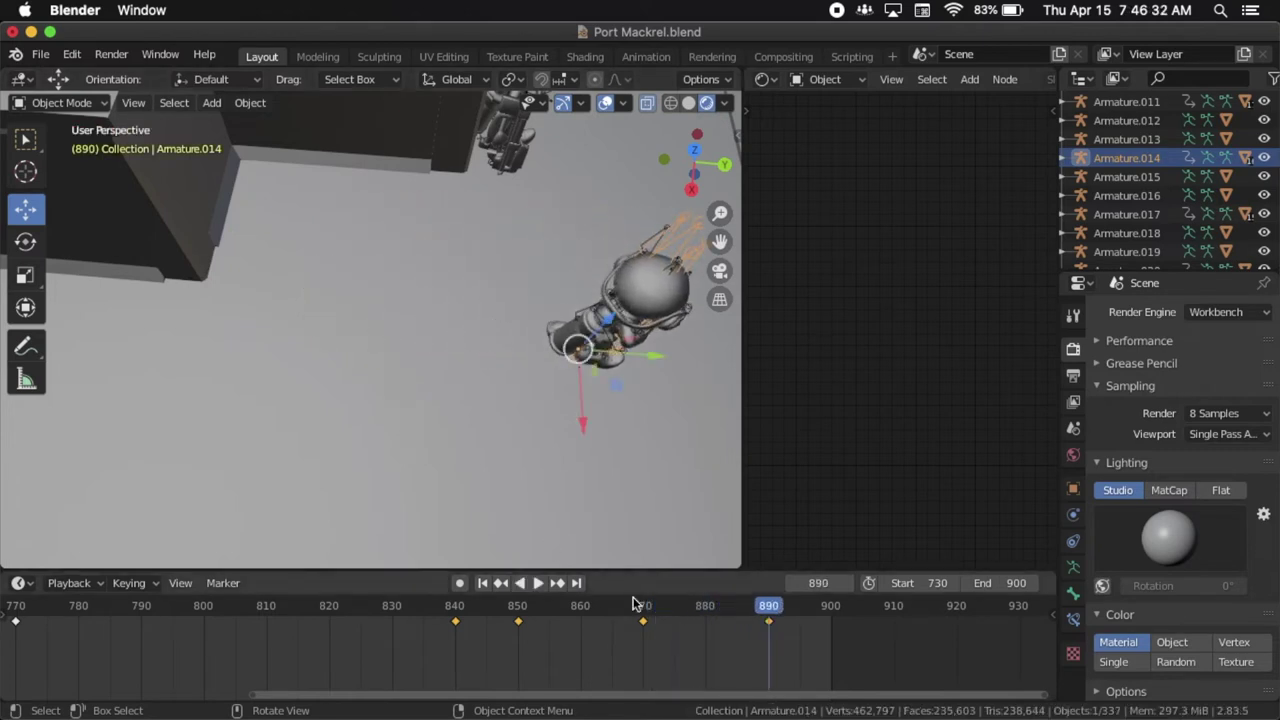
# Set the interpolation mode of Armature.014's selected keyframes to Bezier.
pyautogui.rightClick(646, 626)
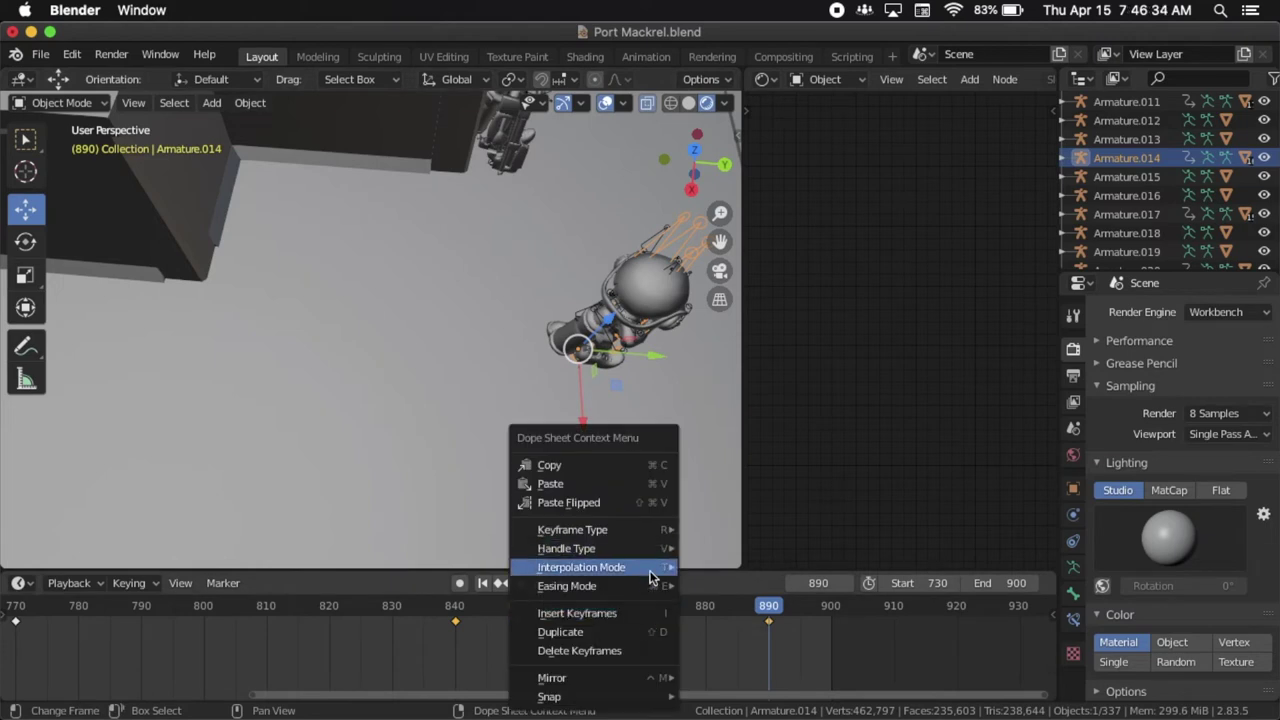
pyautogui.moveTo(648, 588)
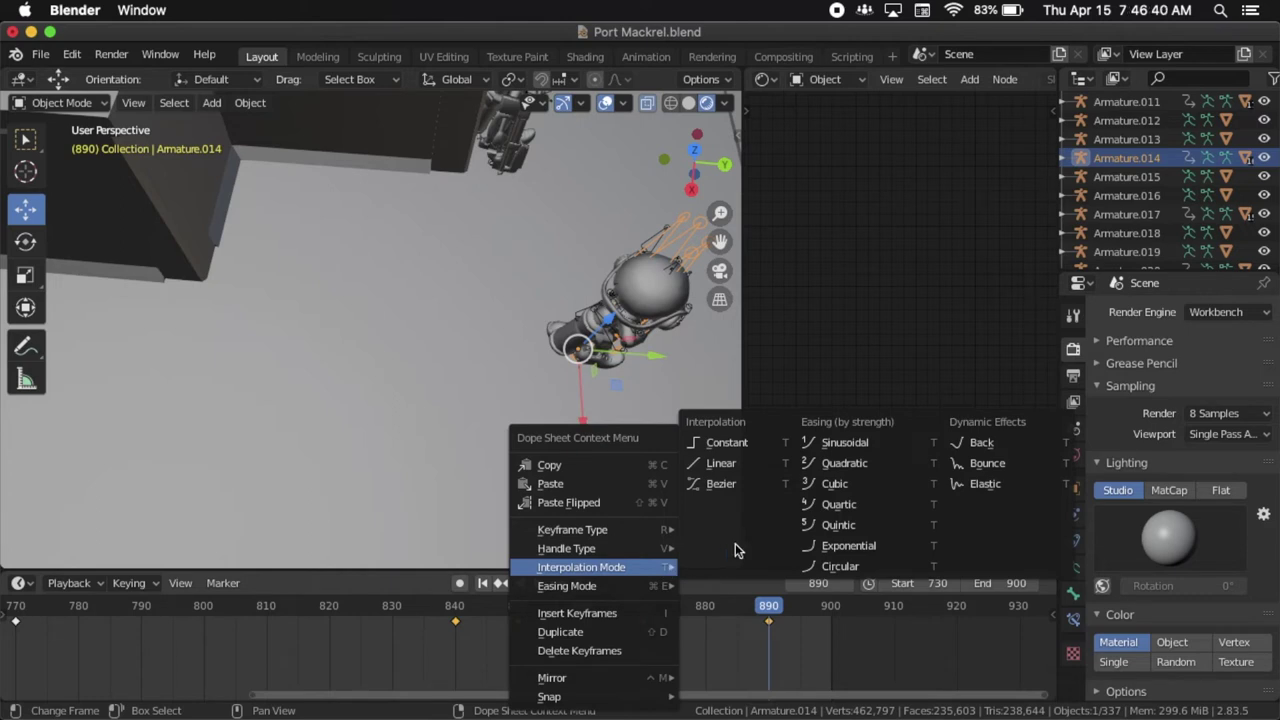
pyautogui.click(734, 483)
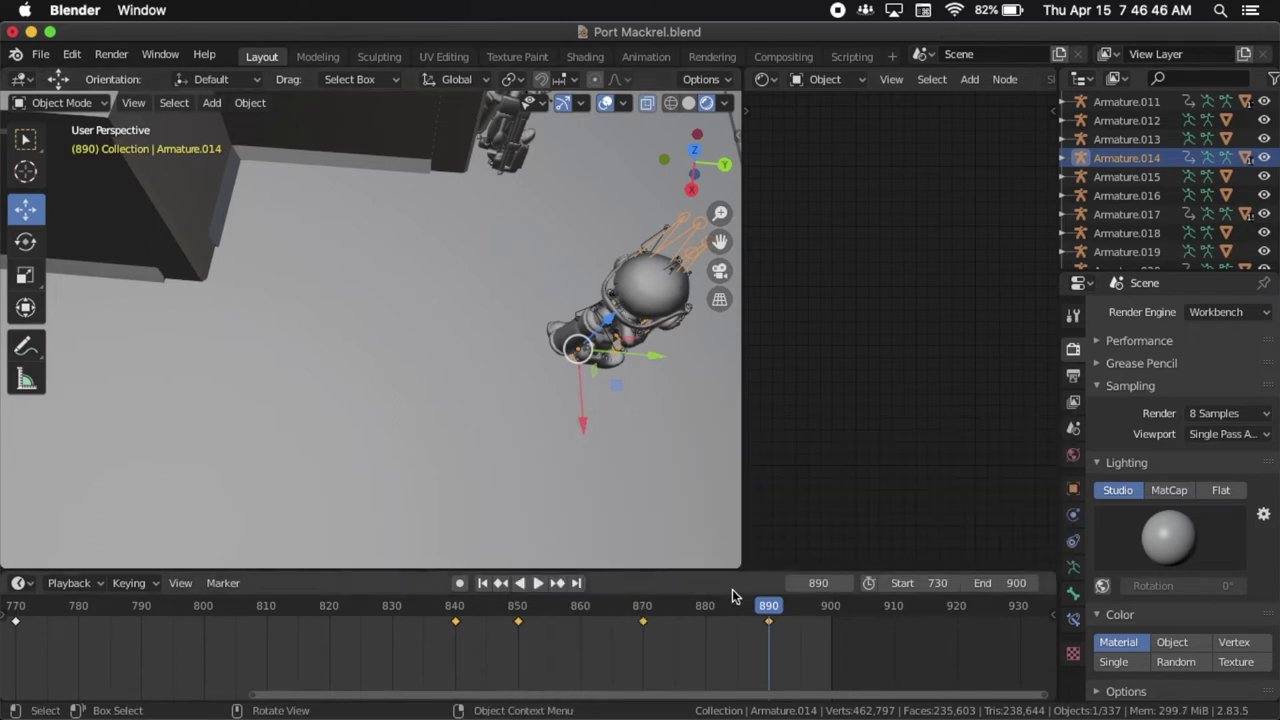
# Play Armature.014's turn and walk from frame 840 past frame 890, then examine the figure from ground level.
pyautogui.click(456, 607)
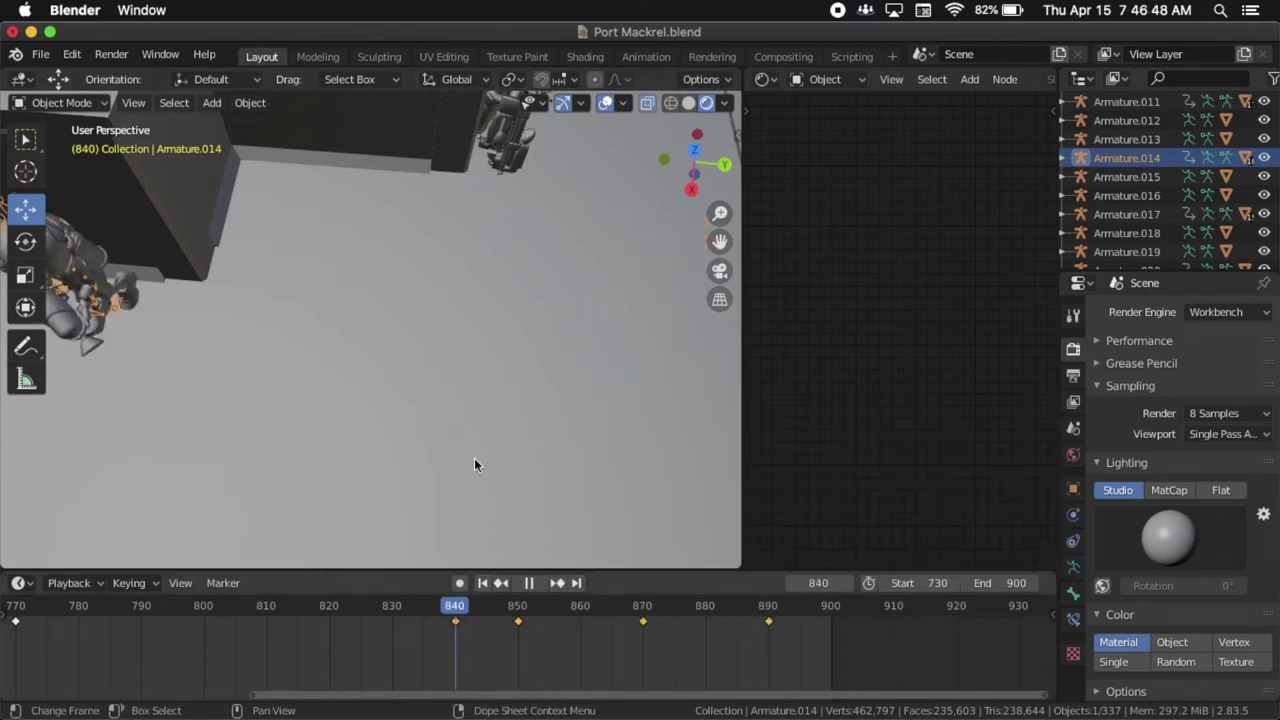
pyautogui.press('space')
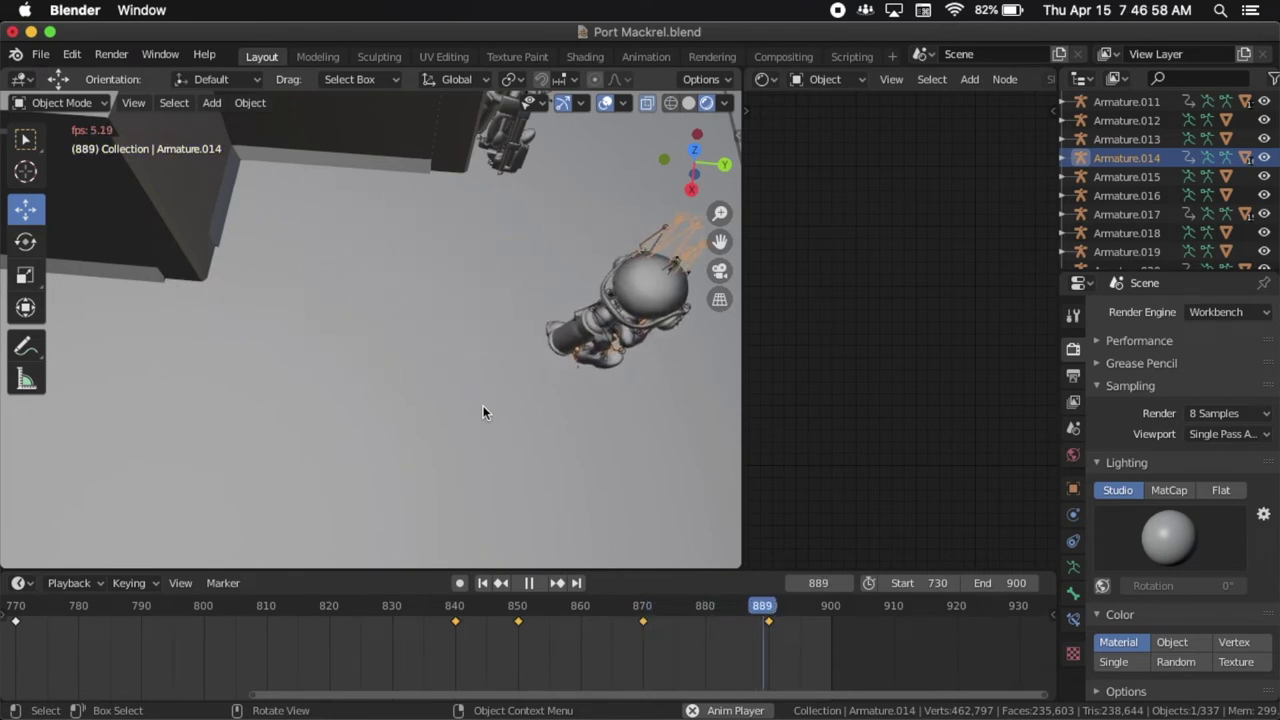
pyautogui.press('space')
pyautogui.scroll(-5, 621, 392)
pyautogui.moveTo(620, 398)
pyautogui.mouseDown(button='middle')
pyautogui.moveTo(600, 380)
pyautogui.moveTo(620, 391)
pyautogui.moveTo(640, 370)
pyautogui.moveTo(621, 397)
pyautogui.mouseUp(button='middle')
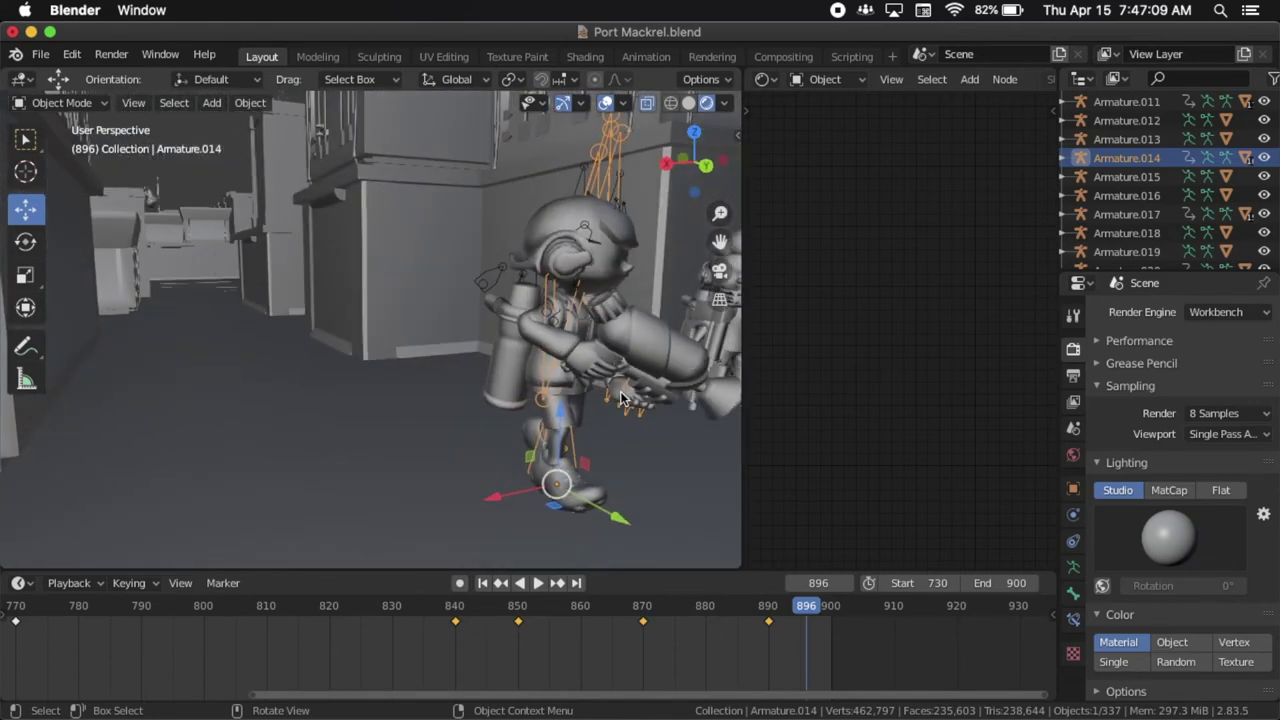
# At frame 850, enter Pose Mode for Armature.014 with its legs in close side view.
pyautogui.click(455, 606)
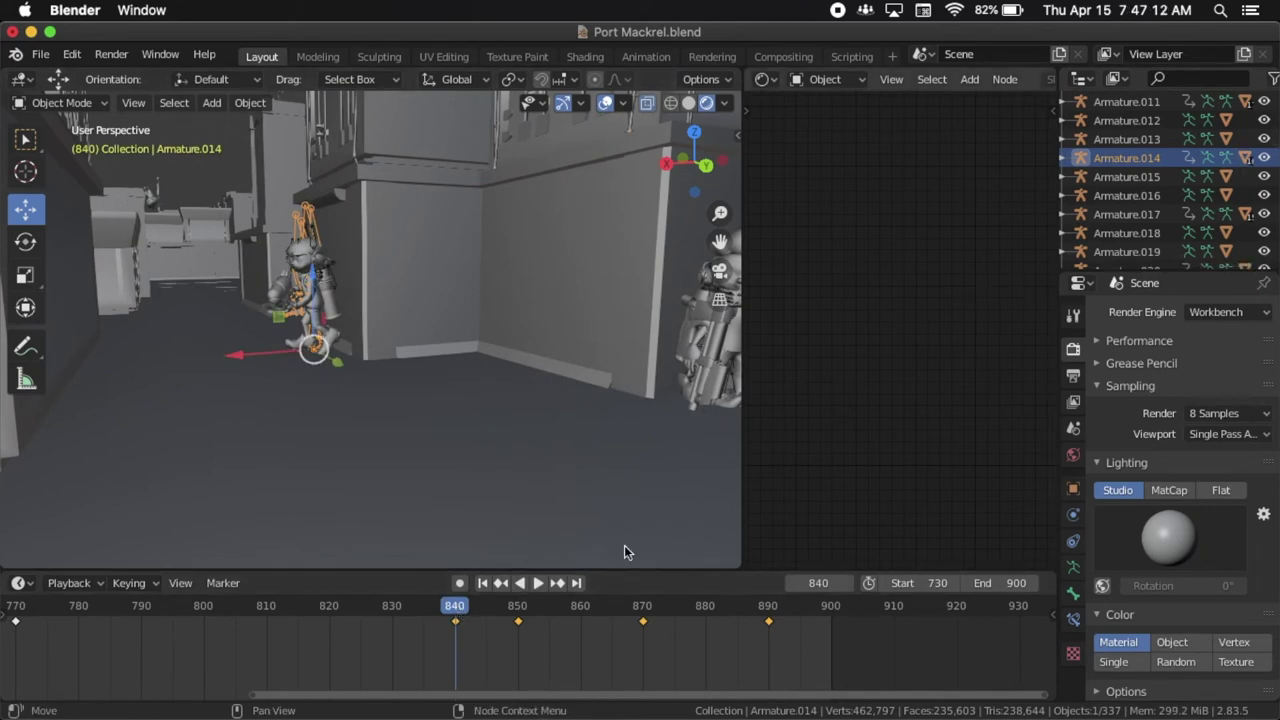
pyautogui.click(519, 610)
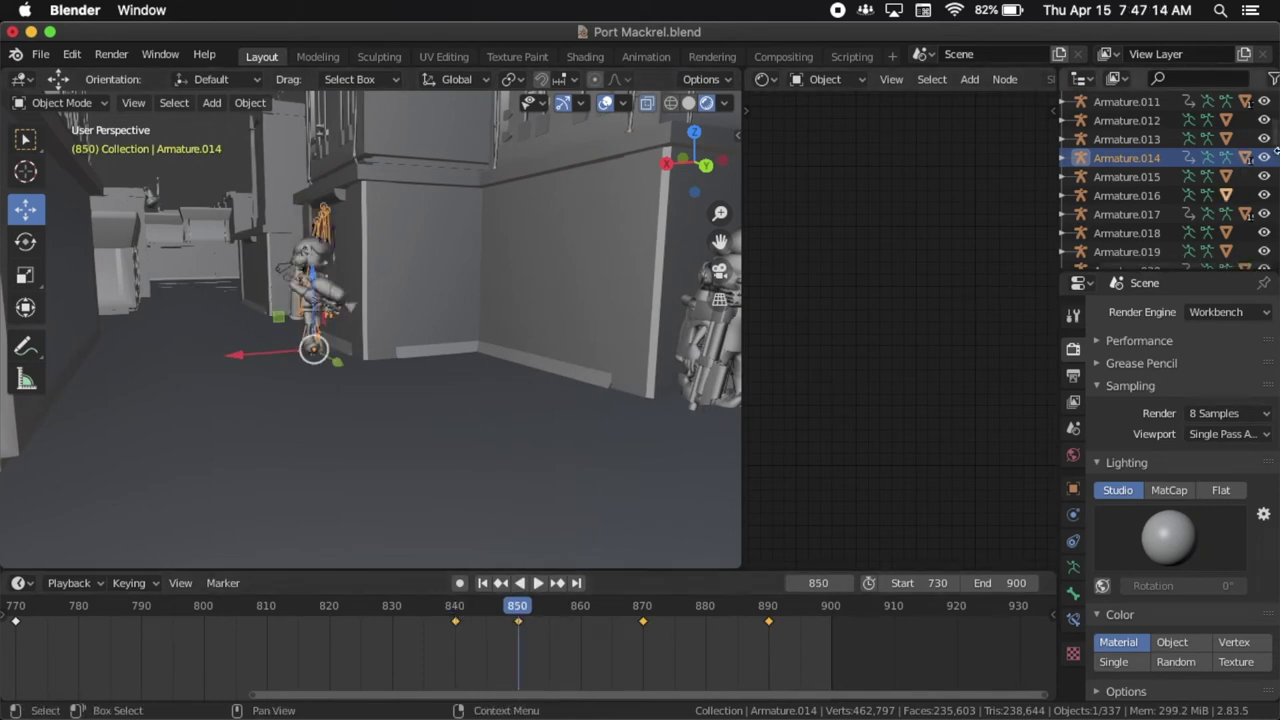
pyautogui.click(1208, 158)
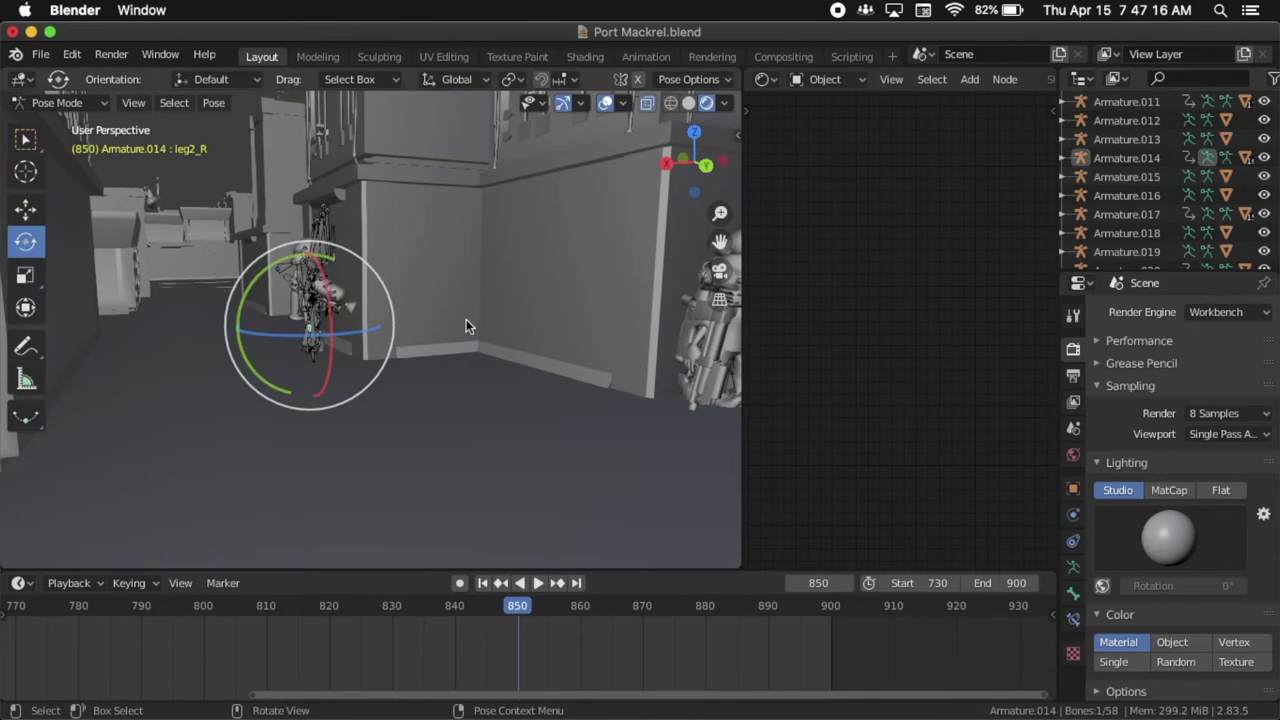
pyautogui.scroll(-10, 466, 319)
pyautogui.hscroll(-10, 466, 320)
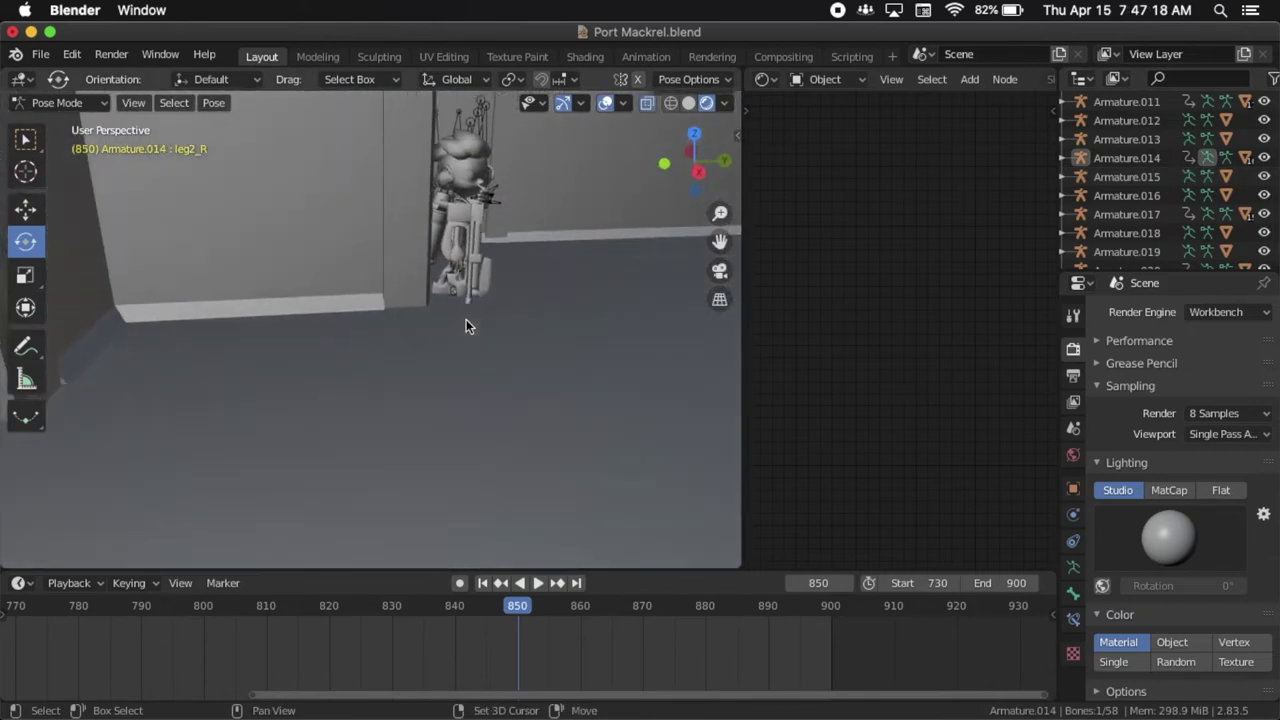
pyautogui.keyDown('shift'); pyautogui.hscroll(-8, 466, 320); pyautogui.keyUp('shift')
pyautogui.keyDown('shift'); pyautogui.scroll(1, 466, 320); pyautogui.keyUp('shift')
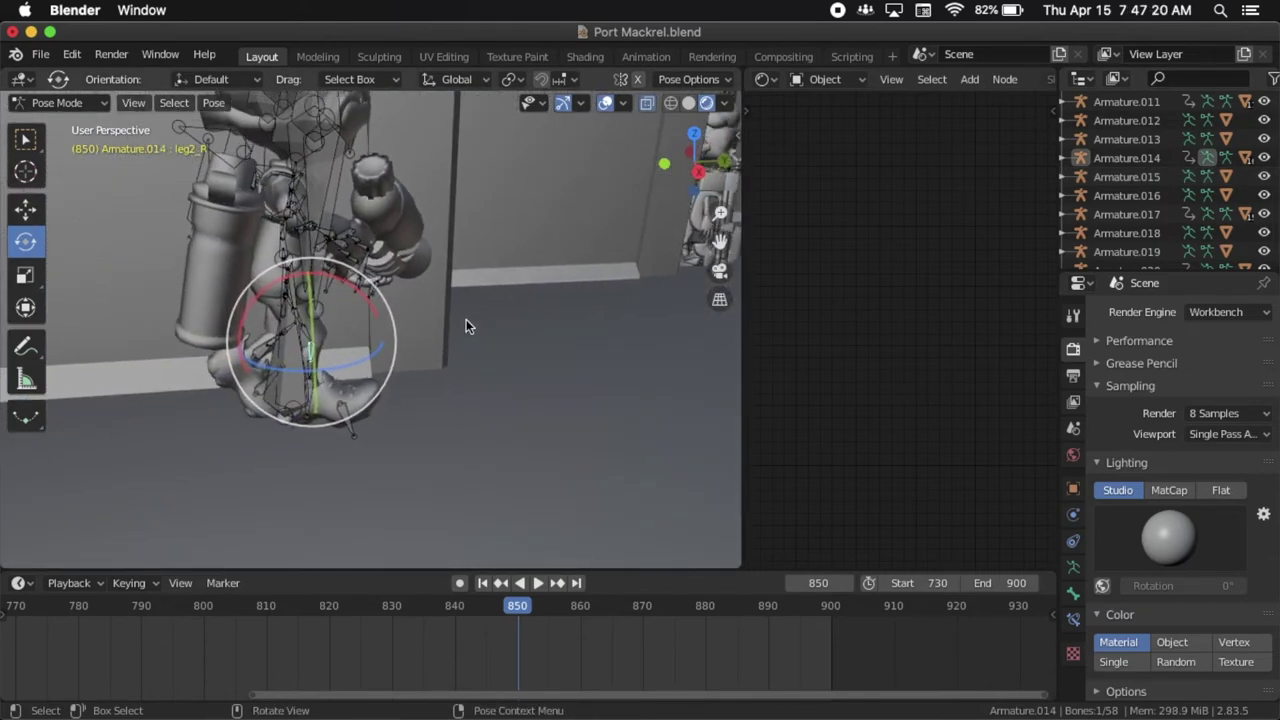
# Step through frames 849 to 858 to examine Armature.014's leg poses, and return to frame 850.
pyautogui.press('Right')
pyautogui.press('Right')
pyautogui.press('Right')
pyautogui.press('Right')
pyautogui.press('Right')
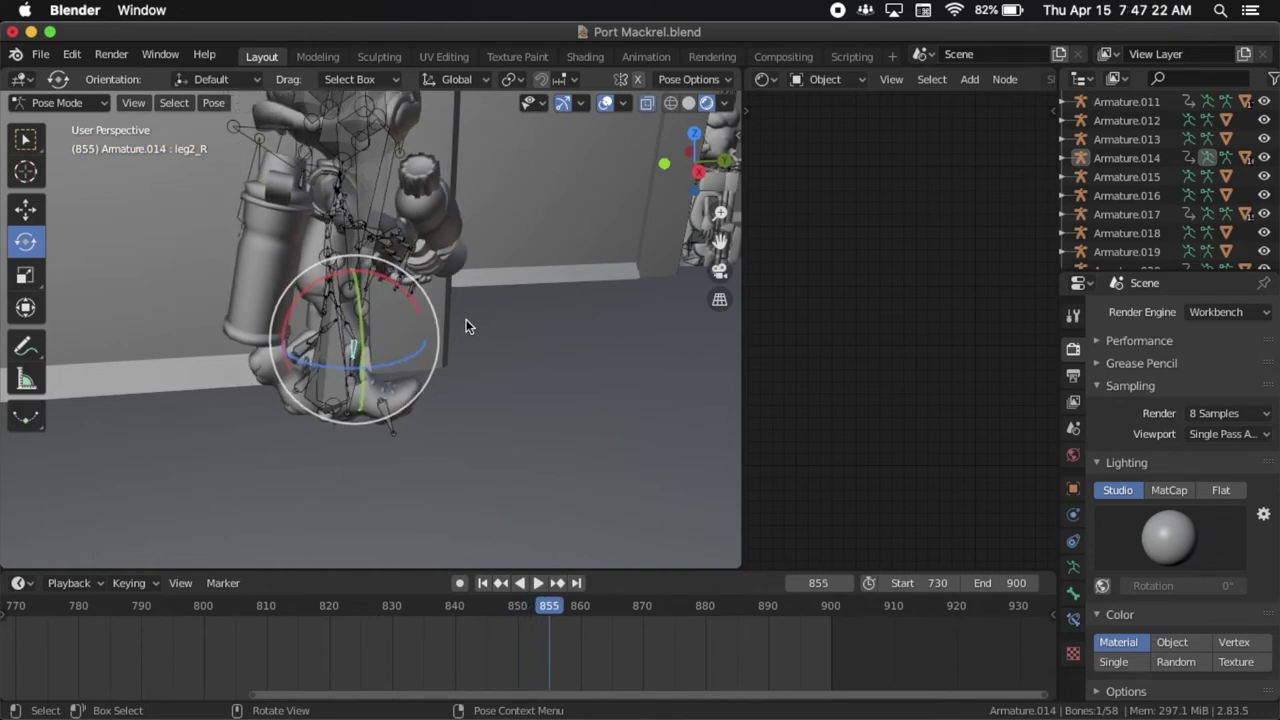
pyautogui.press('Right')
pyautogui.press('Right')
pyautogui.press('Right')
pyautogui.press('Left')
pyautogui.press('Left')
pyautogui.press('Left')
pyautogui.press('Left')
pyautogui.press('Left')
pyautogui.press('Left')
pyautogui.press('Left')
pyautogui.press('Left')
pyautogui.press('Left')
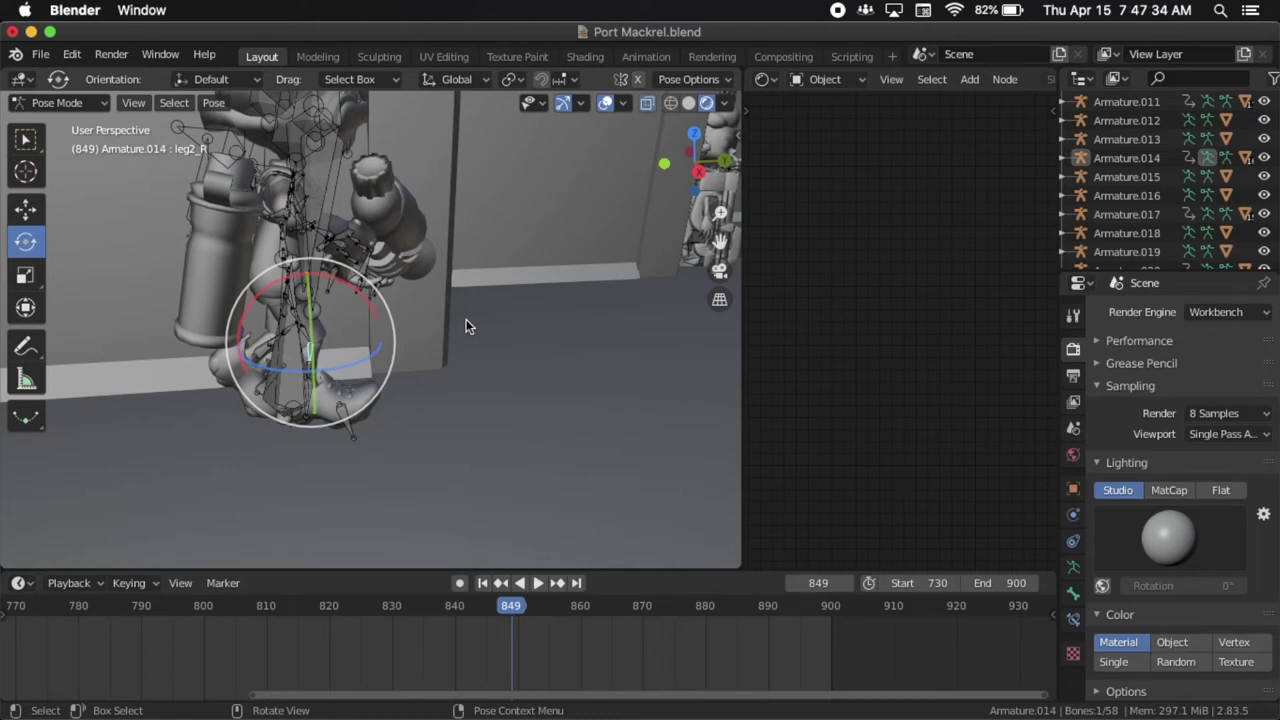
pyautogui.press('Right')
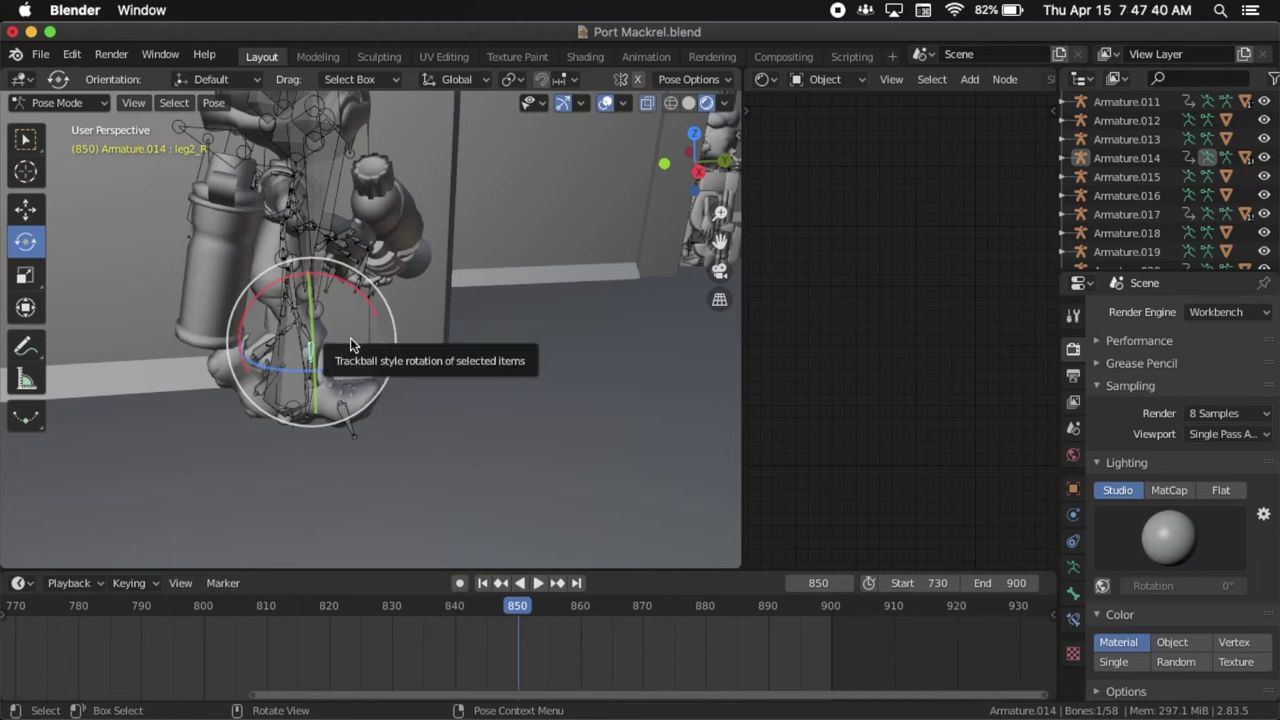
# Select the crotch_R bone of Armature.014 and insert a LocRot keyframe for it at frame 850.
pyautogui.hscroll(4, 350, 338)
pyautogui.moveTo(350, 345); pyautogui.dragTo(306, 303, button='middle')
pyautogui.click(309, 300)
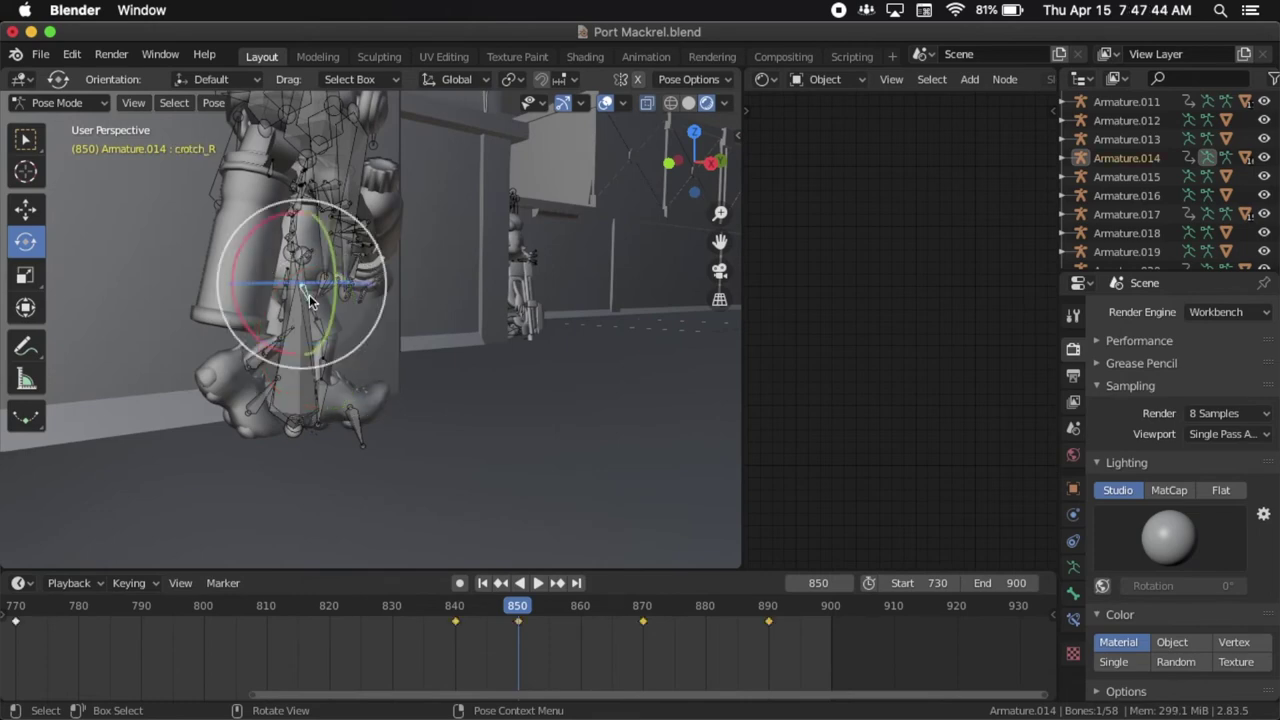
pyautogui.moveTo(309, 300); pyautogui.dragTo(346, 333, button='middle')
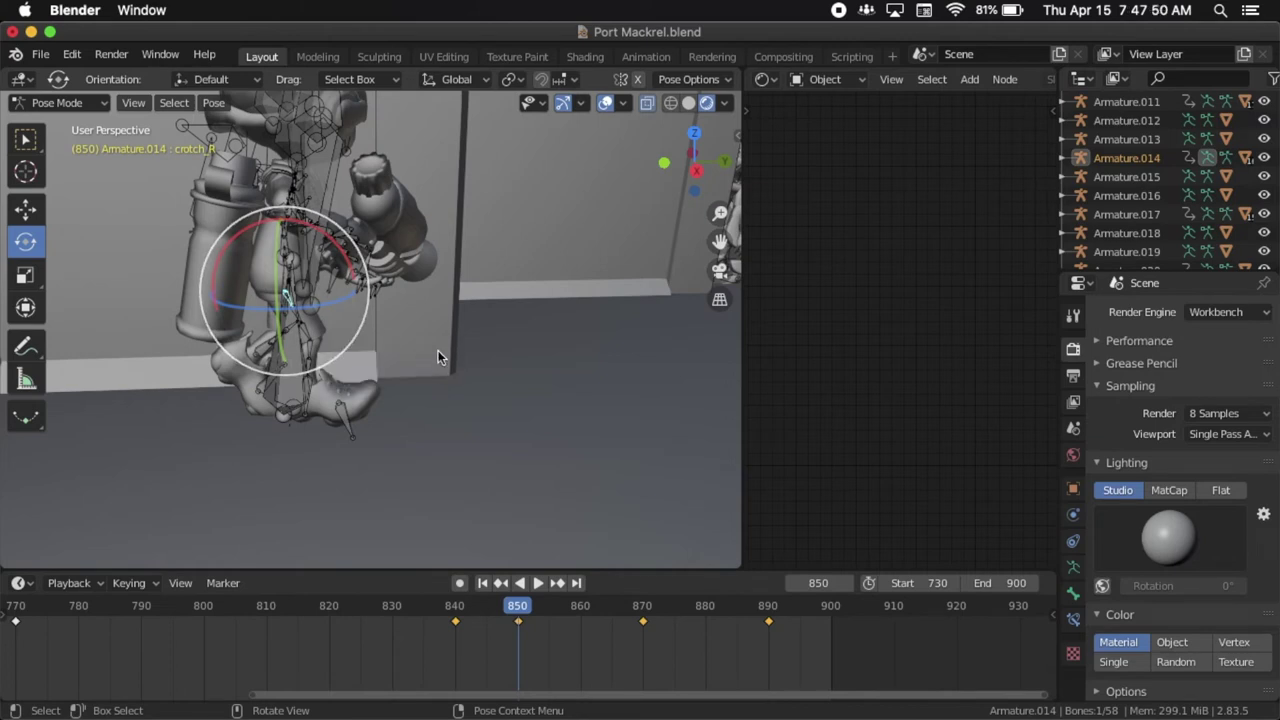
pyautogui.press('i')
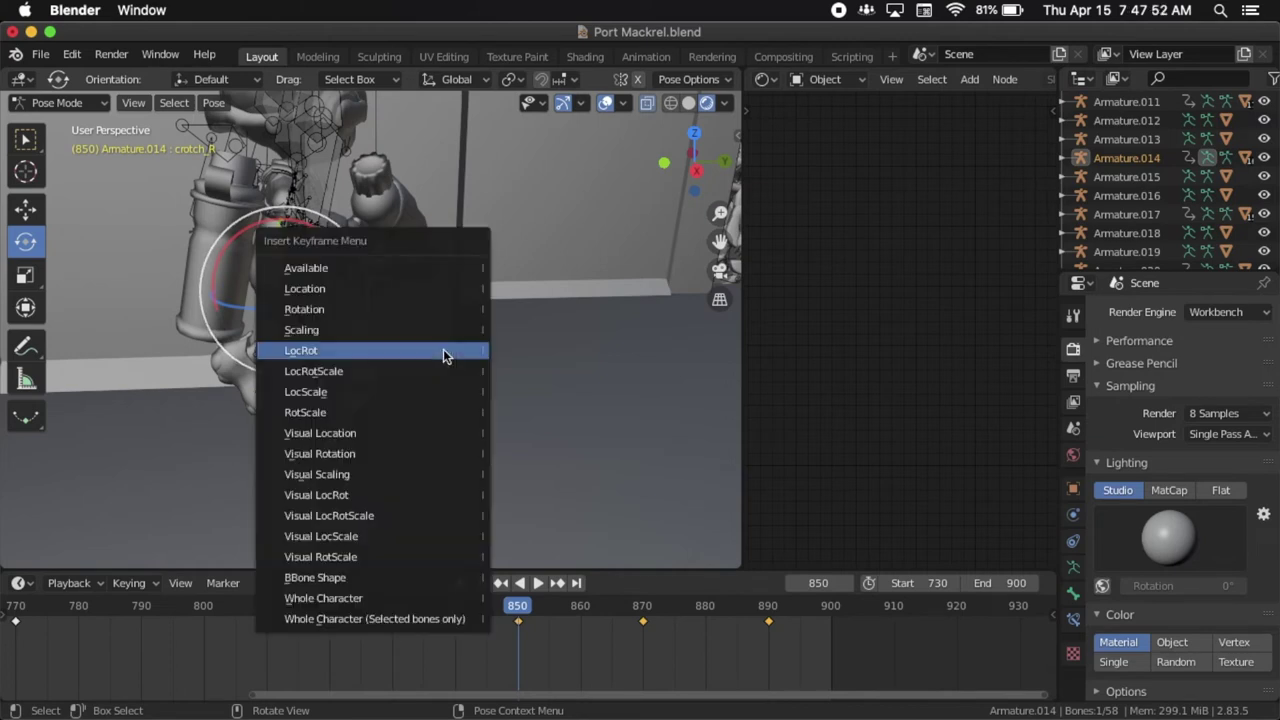
pyautogui.click(443, 350)
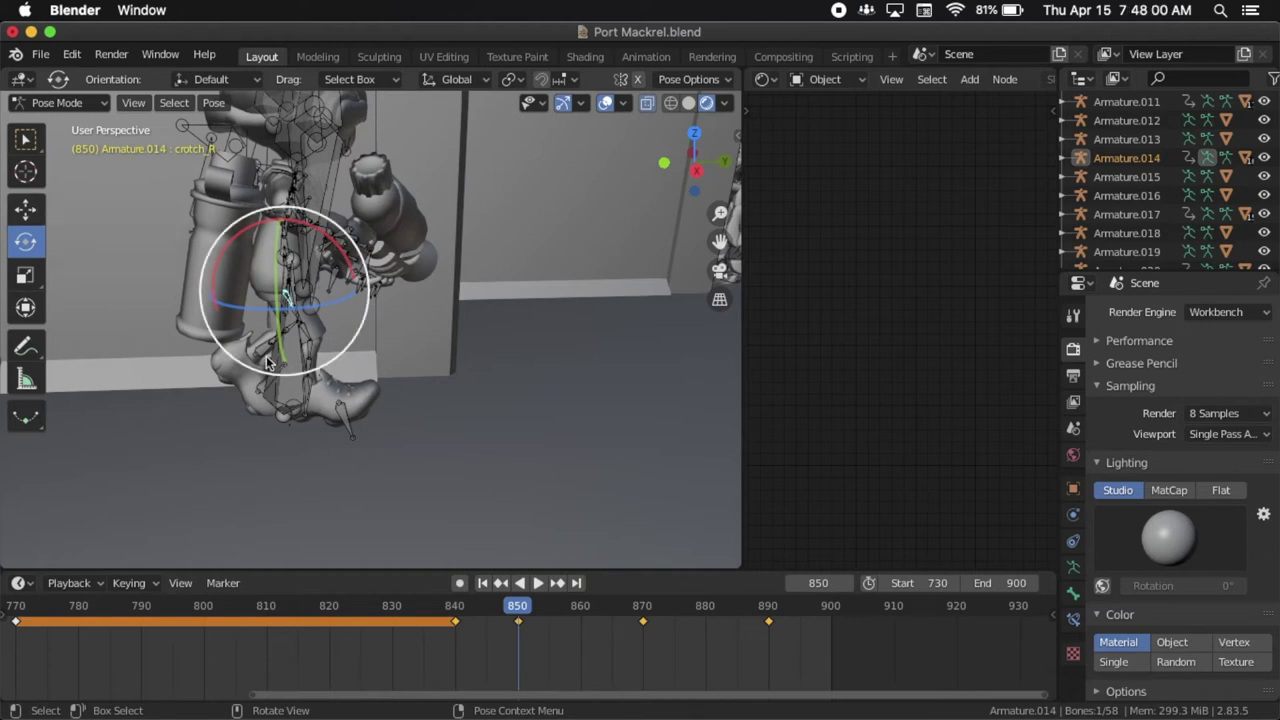
# At frame 860, rotate the crotch_R bone so the right leg swings backward and insert a LocRot keyframe.
pyautogui.press('space')
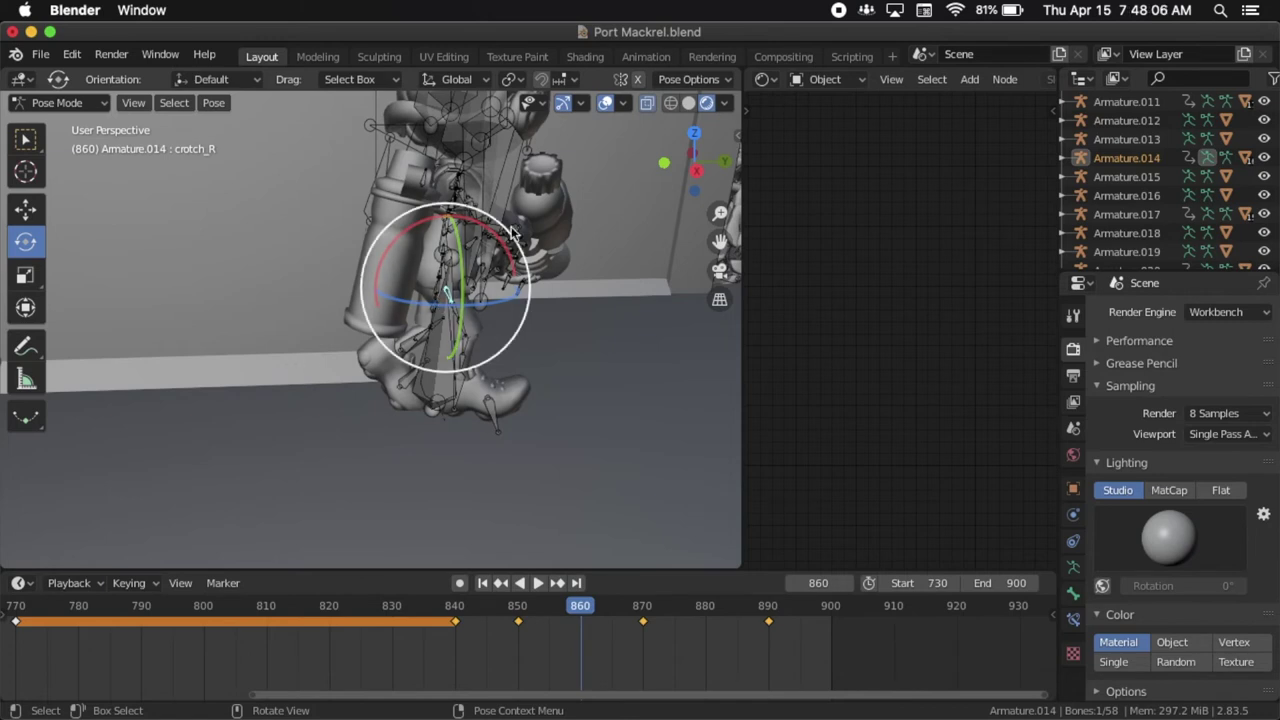
pyautogui.moveTo(495, 240); pyautogui.dragTo(703, 560)
pyautogui.moveTo(523, 284); pyautogui.dragTo(525, 281)
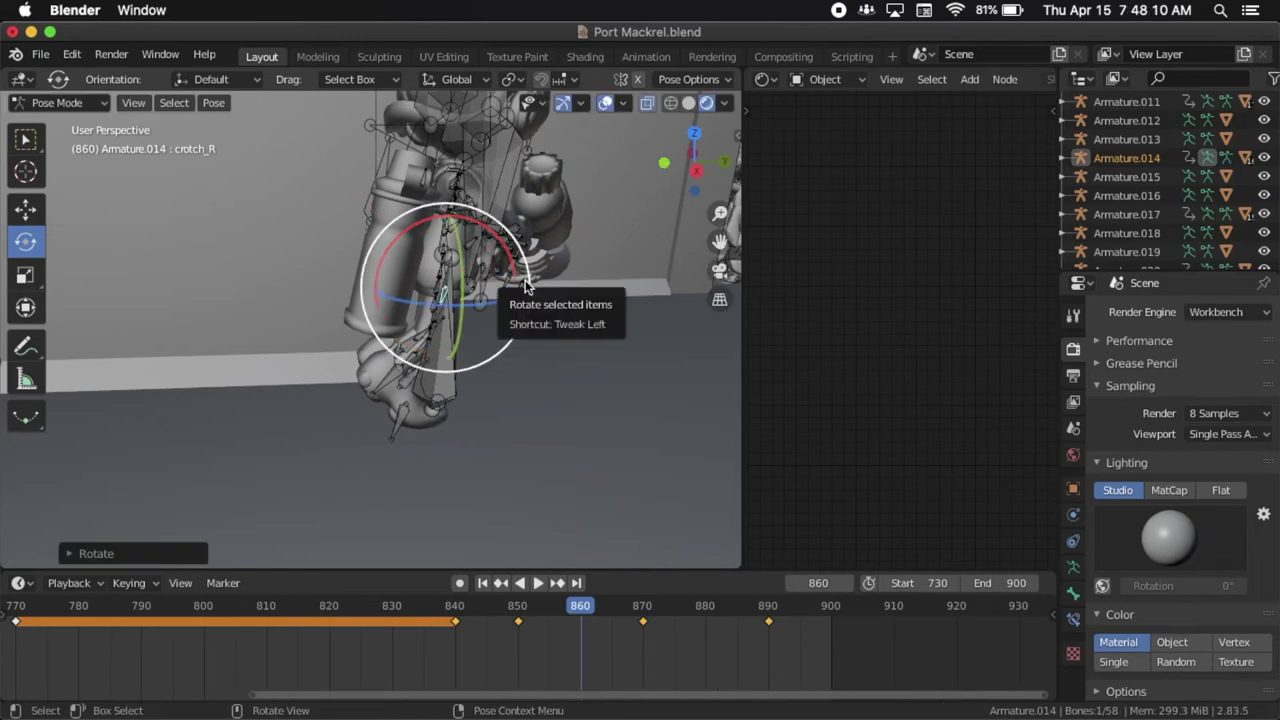
pyautogui.keyDown('shift'); pyautogui.hscroll(2, 525, 281); pyautogui.keyUp('shift')
pyautogui.keyDown('shift'); pyautogui.hscroll(3, 525, 281); pyautogui.keyUp('shift')
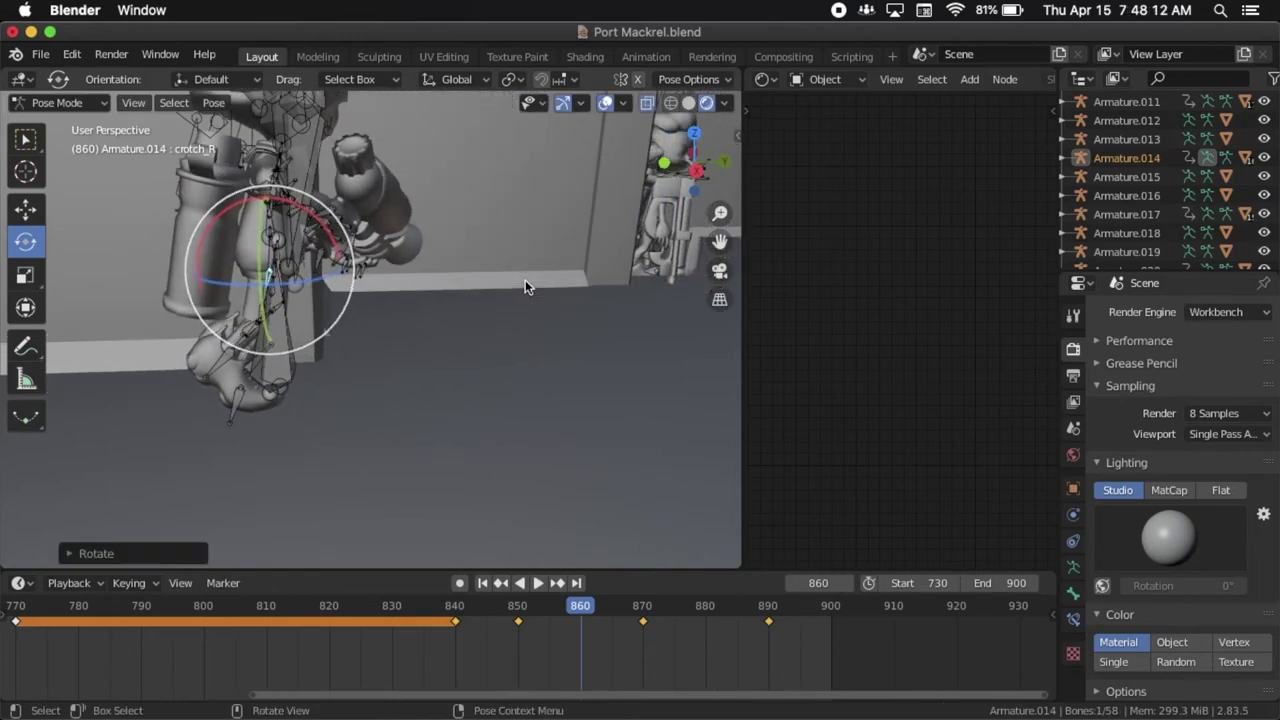
pyautogui.press('i')
pyautogui.click(525, 281)
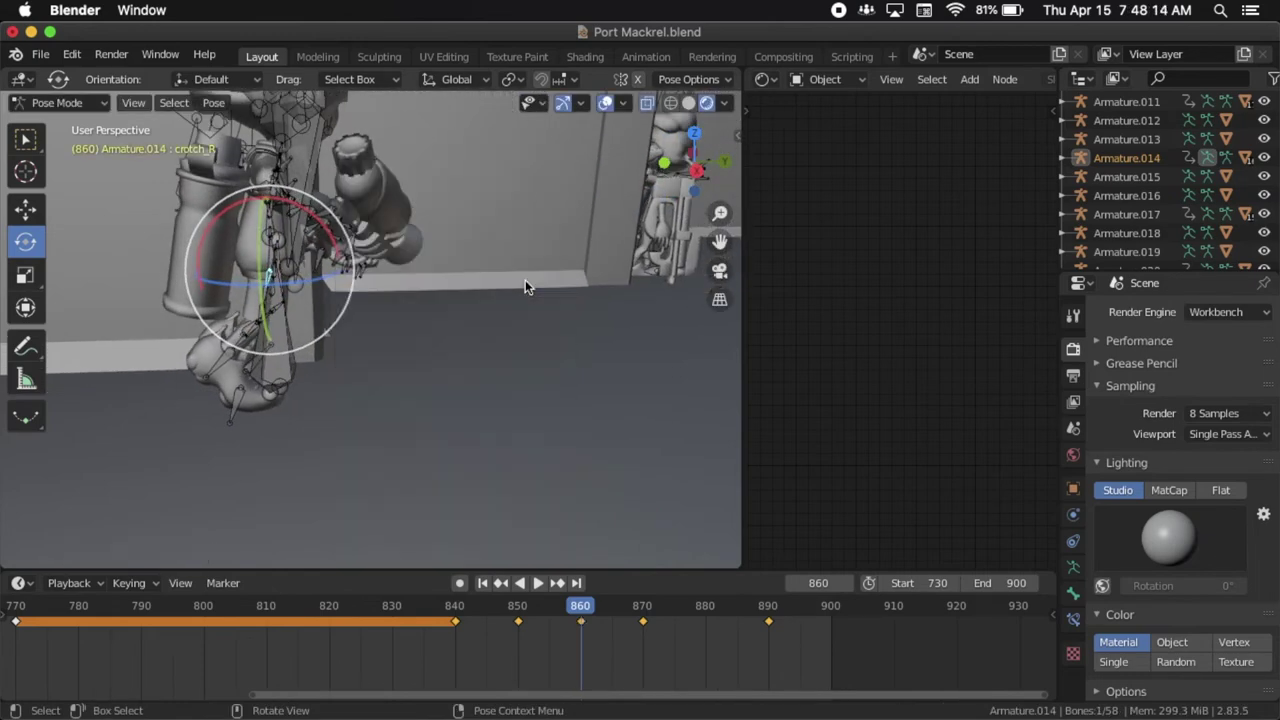
# Rotate the crotch_L bone so the left leg swings forward at frame 860, and insert a LocRot keyframe.
pyautogui.hscroll(-2, 368, 320)
pyautogui.hscroll(-8, 368, 320)
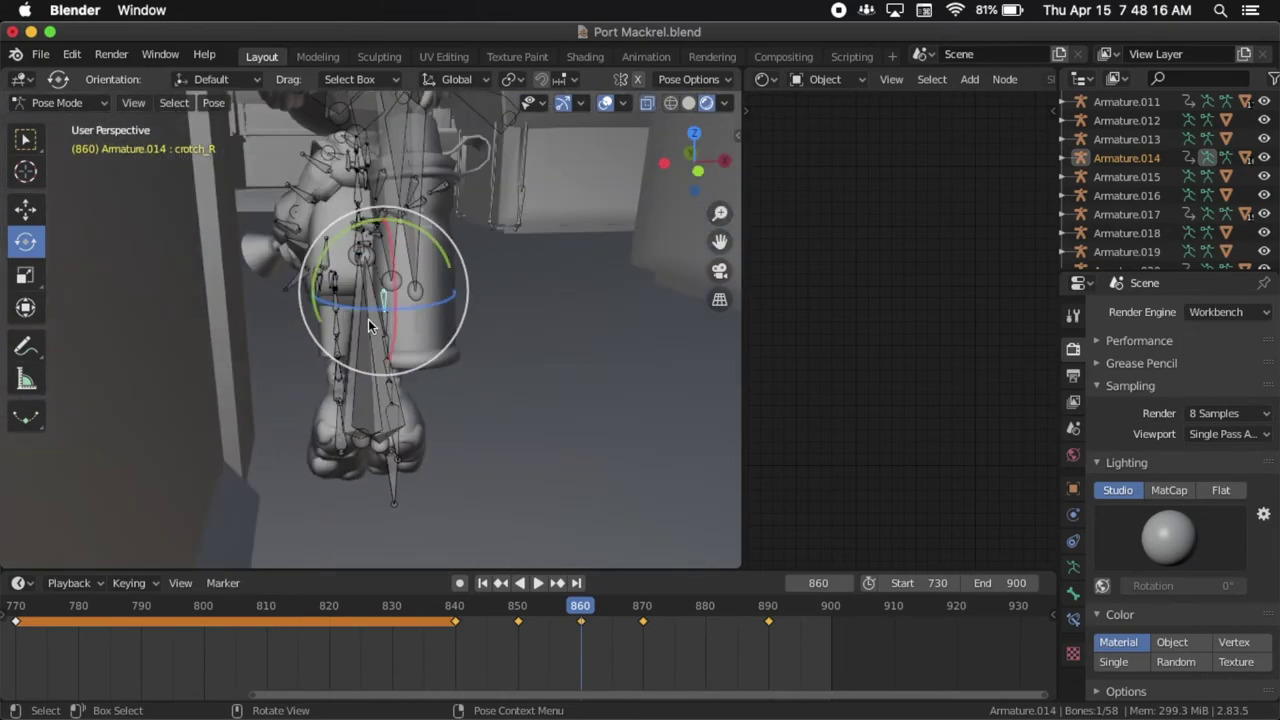
pyautogui.click(336, 288)
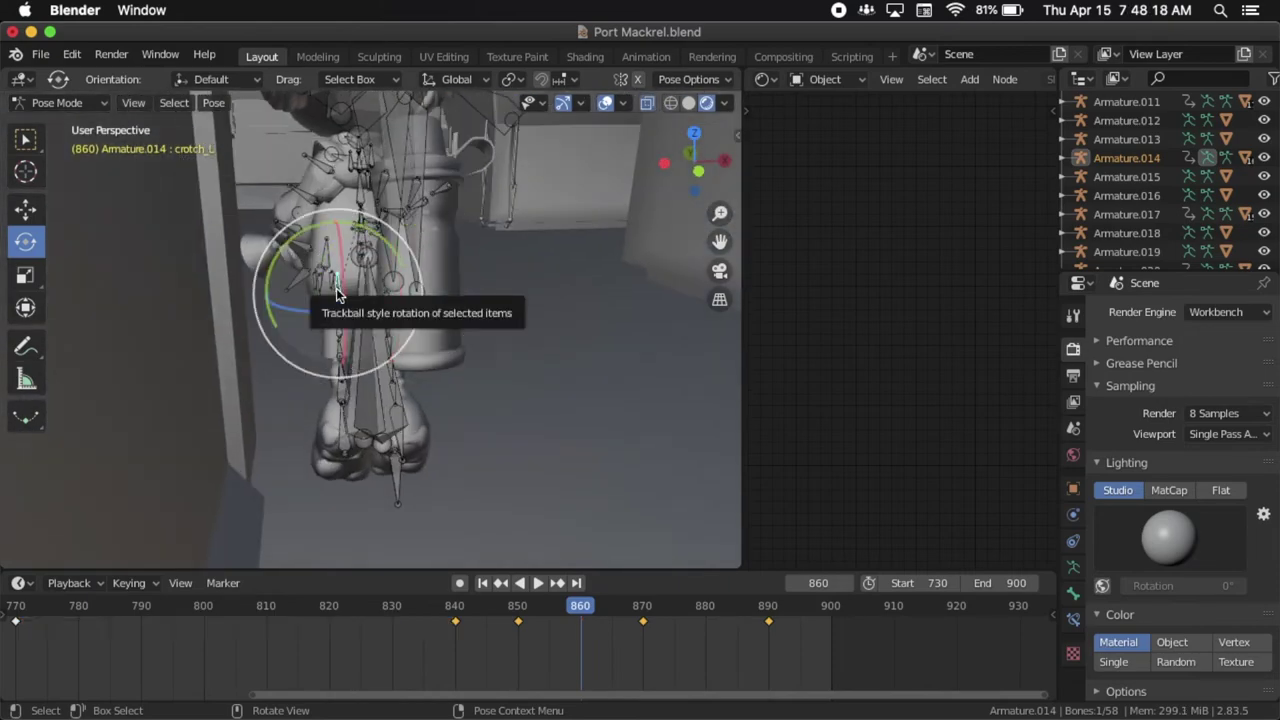
pyautogui.hscroll(6, 374, 308)
pyautogui.hscroll(5, 374, 308)
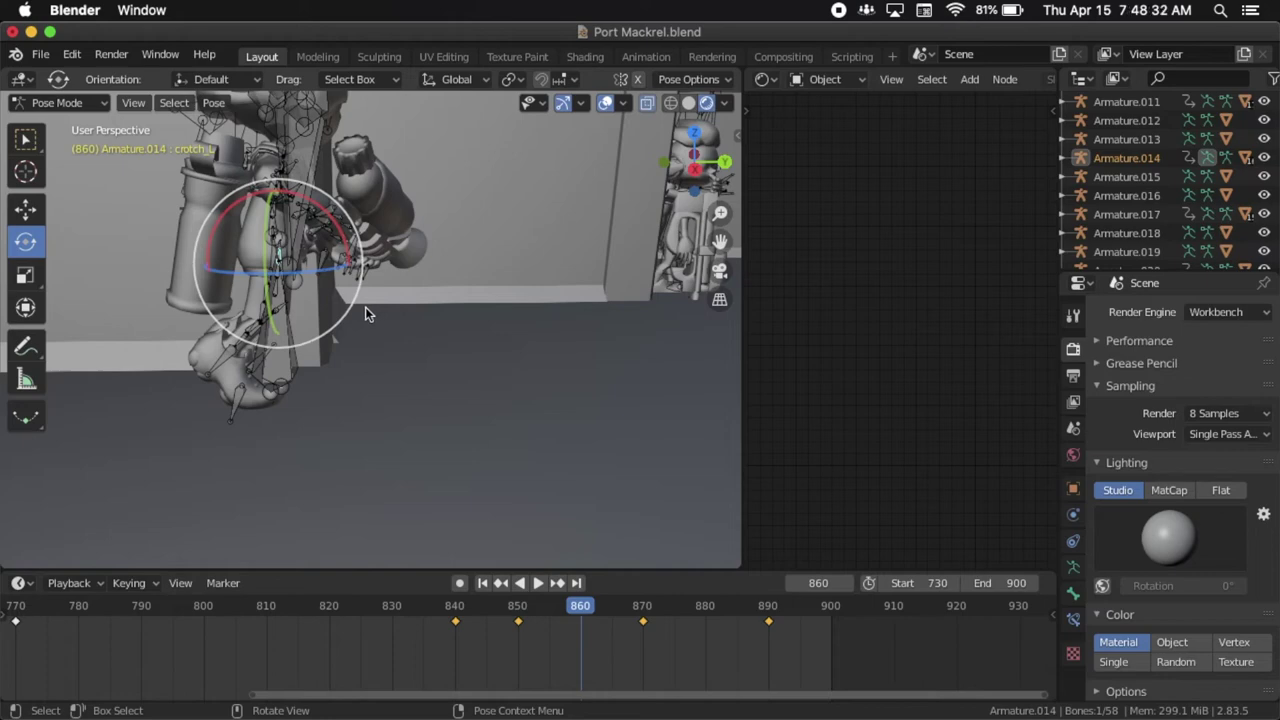
pyautogui.scroll(-3, 365, 308)
pyautogui.hscroll(8, 365, 313)
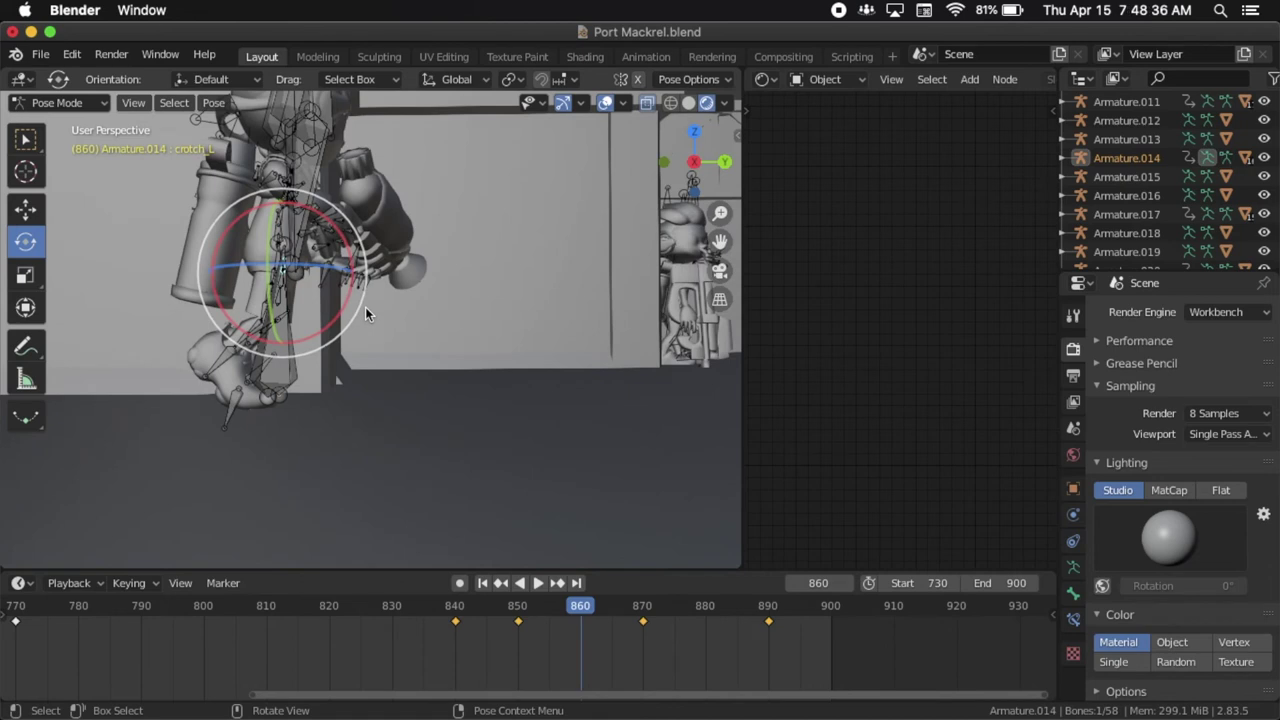
pyautogui.moveTo(345, 311); pyautogui.dragTo(326, 262)
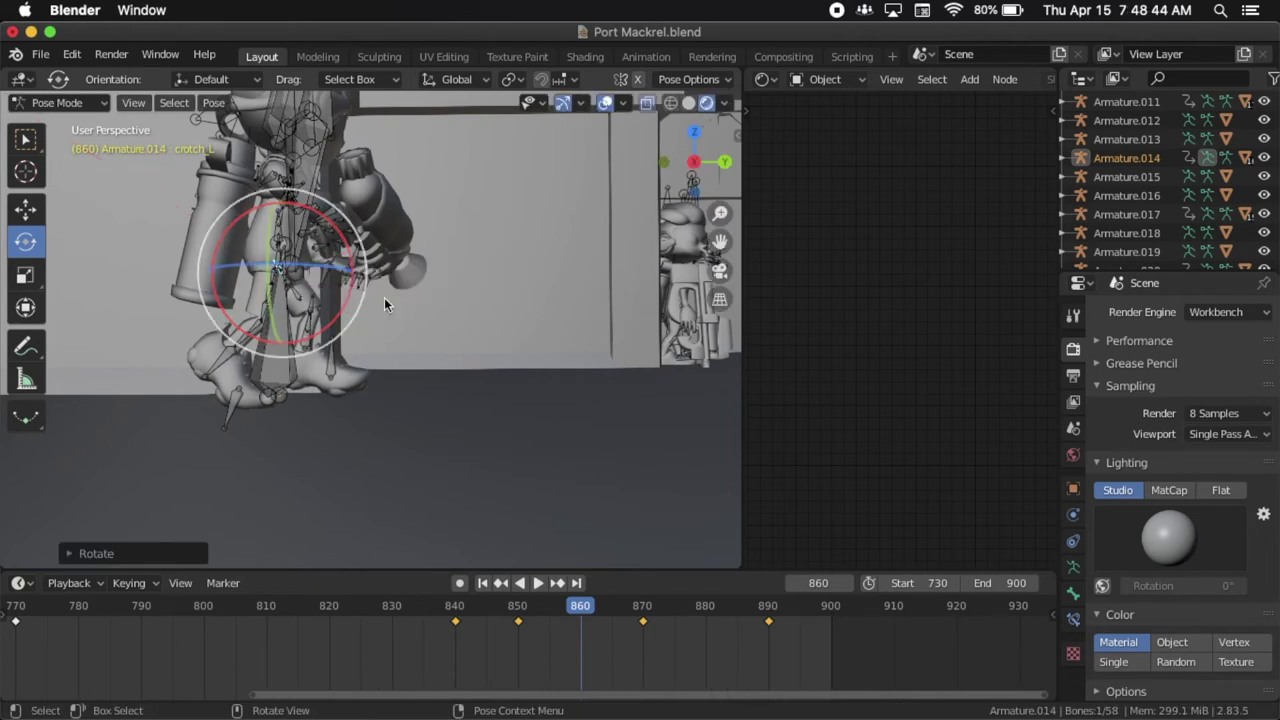
pyautogui.press('i')
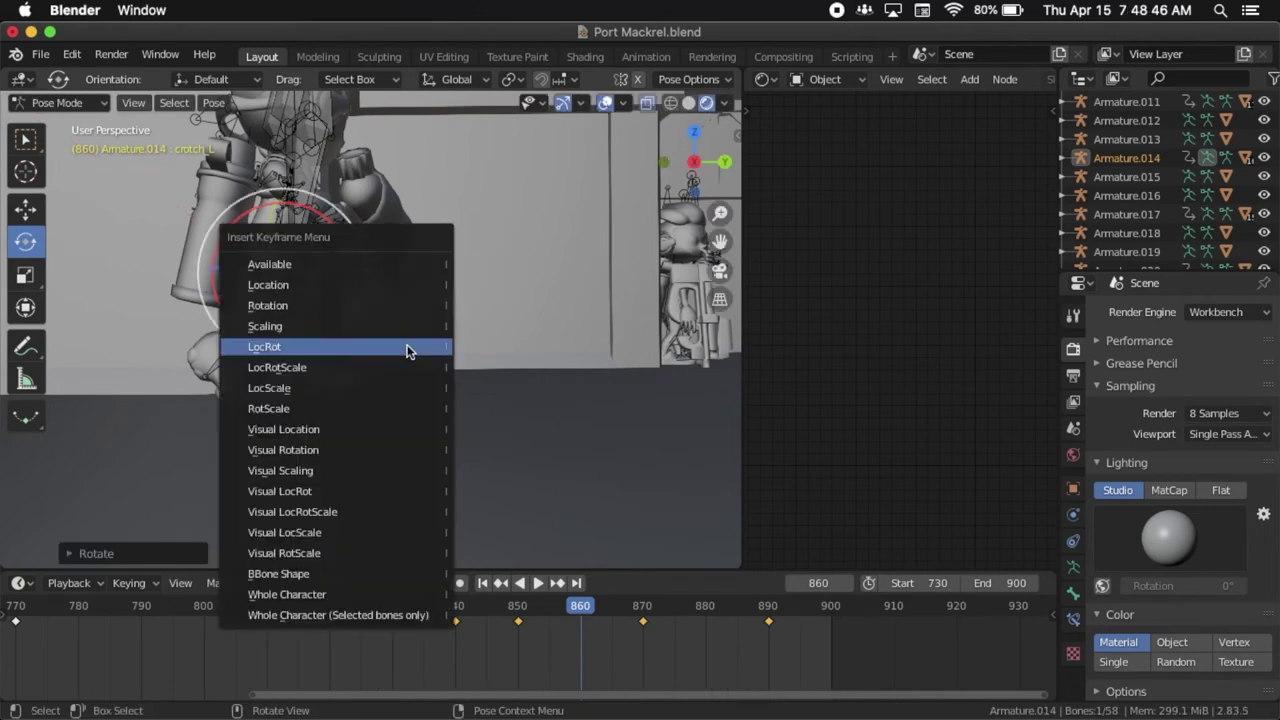
pyautogui.click(407, 347)
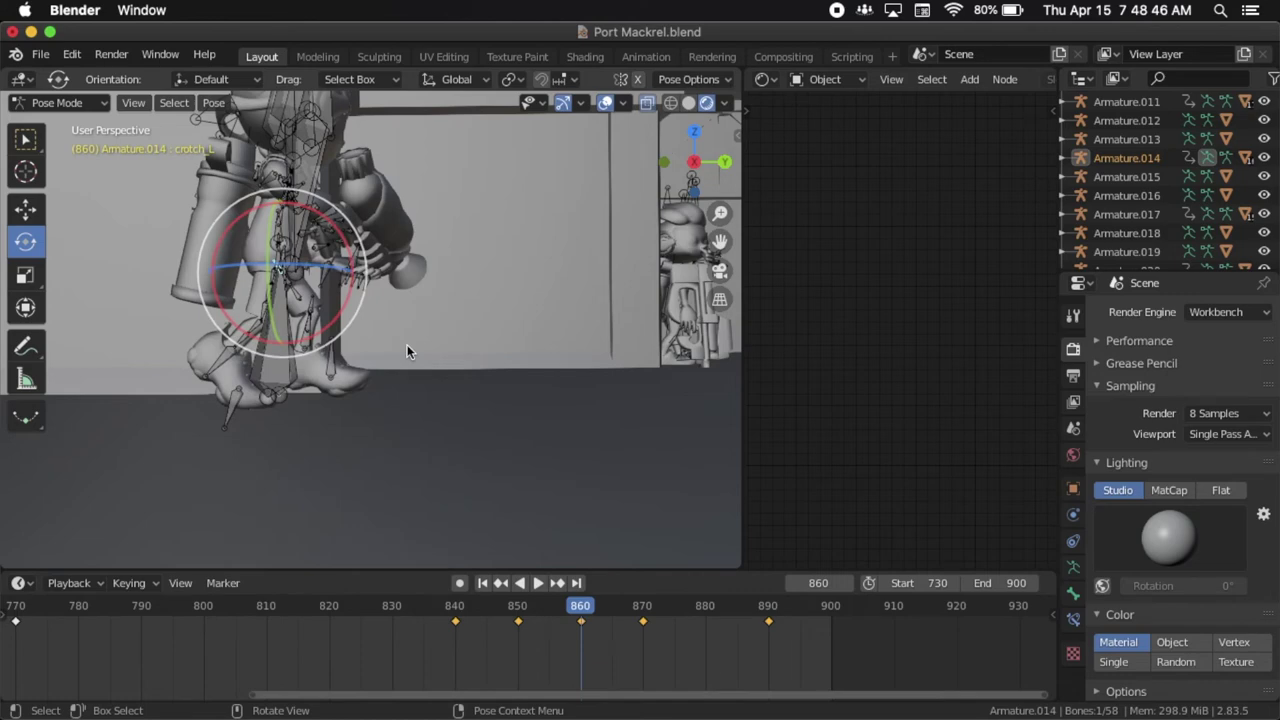
# Undo the crotch_L keyframe at frame 860 and readjust the bone's rotation.
pyautogui.click(313, 315)
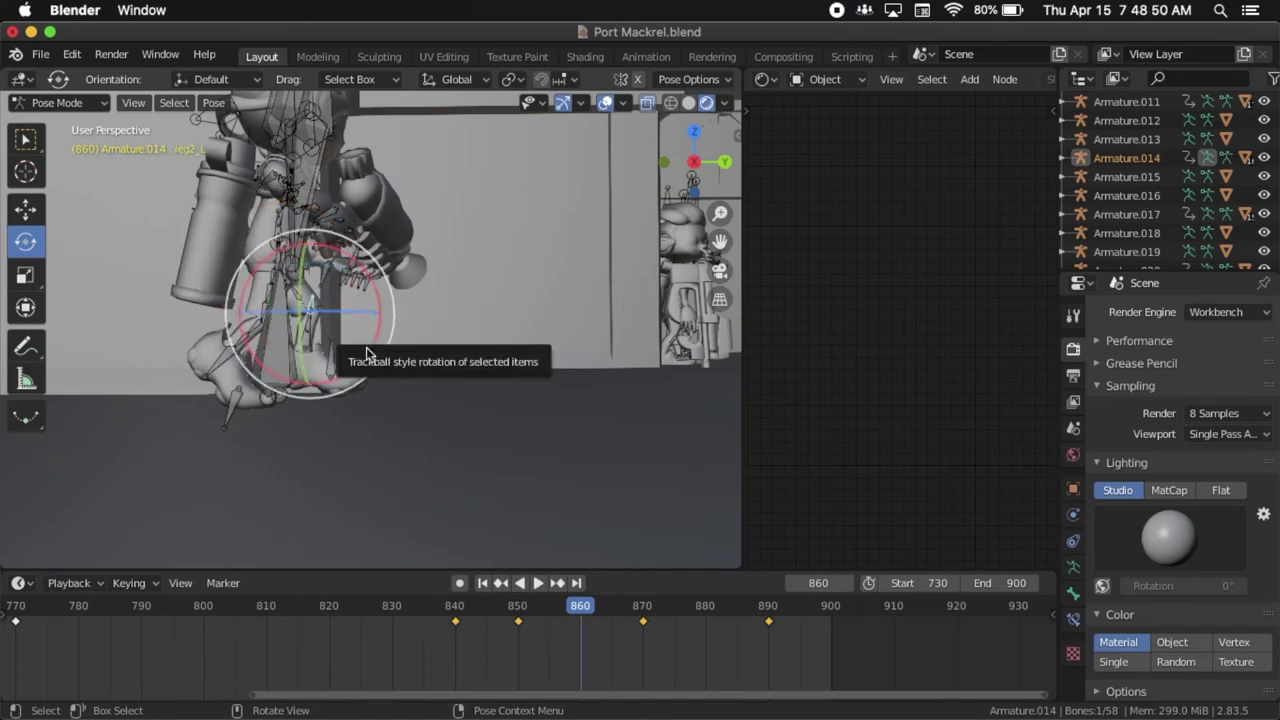
pyautogui.press('Left')
pyautogui.press('Left')
pyautogui.press('Left')
pyautogui.press('Left')
pyautogui.press('Left')
pyautogui.press('Left')
pyautogui.press('Left')
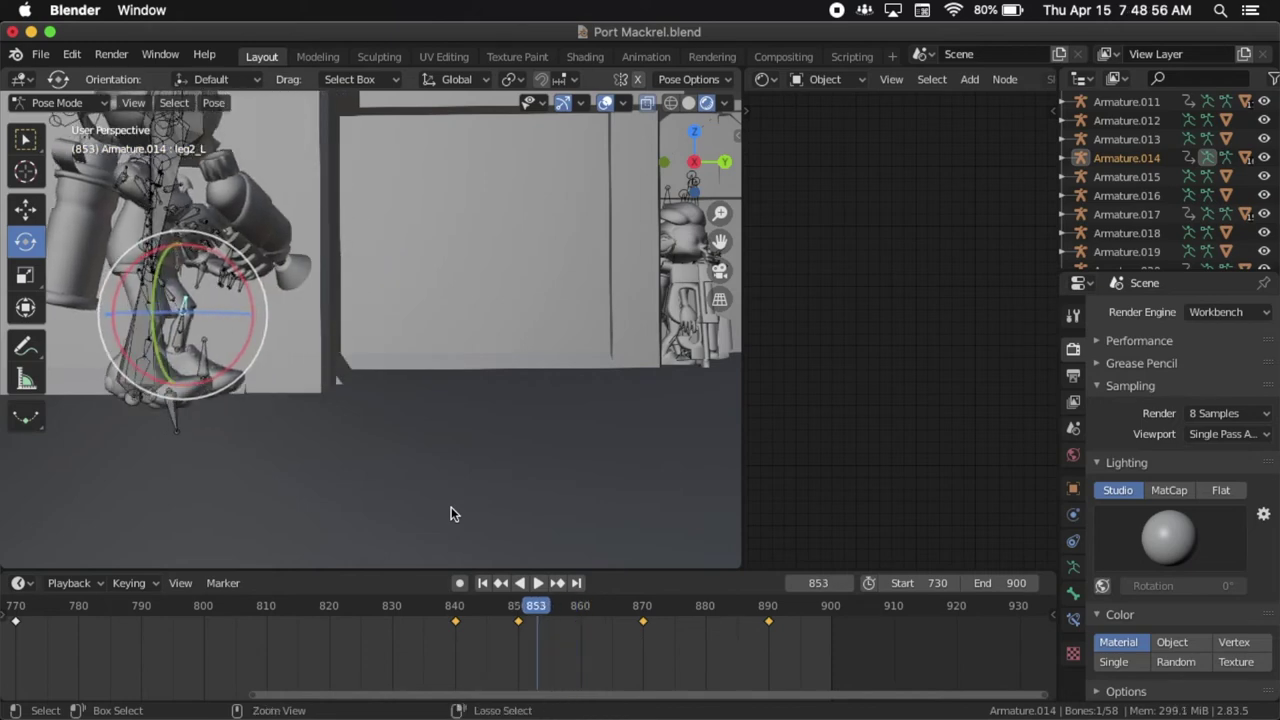
pyautogui.hotkey('ctrl', 'z')
pyautogui.hotkey('ctrl', 'z')
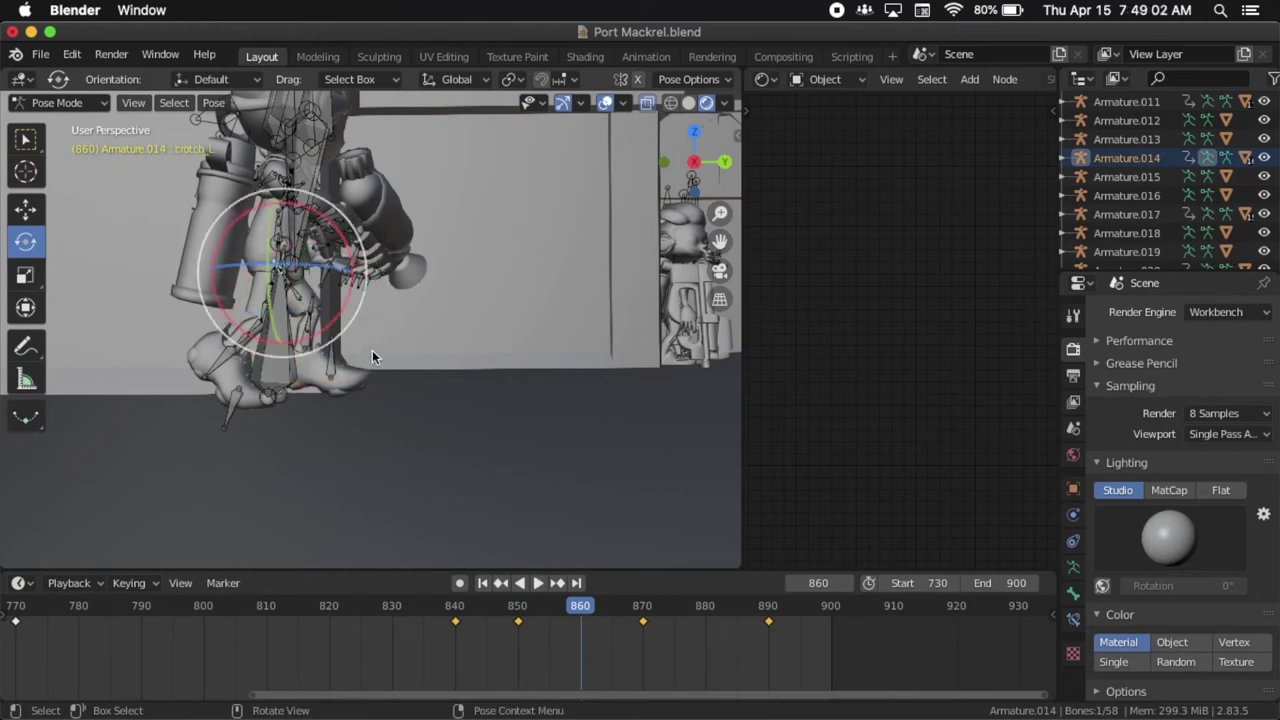
pyautogui.moveTo(350, 309); pyautogui.dragTo(340, 380)
# Play the leg motion from frame 839 to frame 865 and return to frame 860.
pyautogui.click(449, 615)
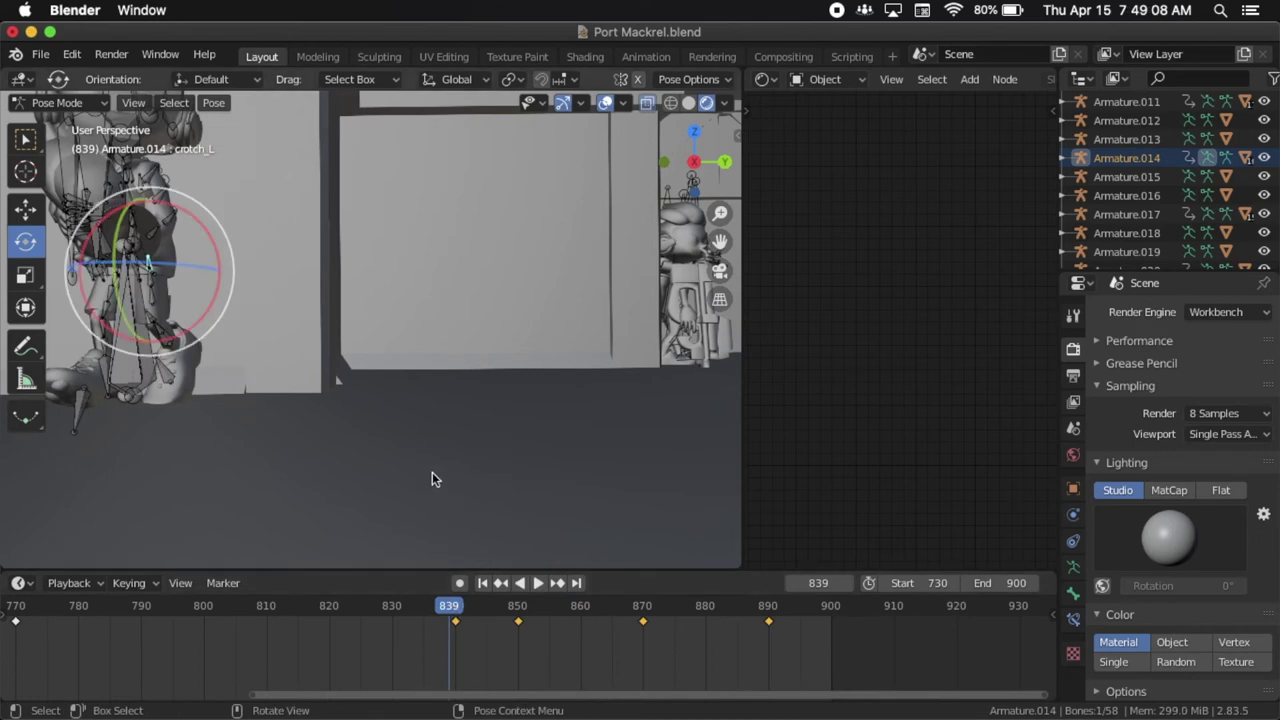
pyautogui.press('space')
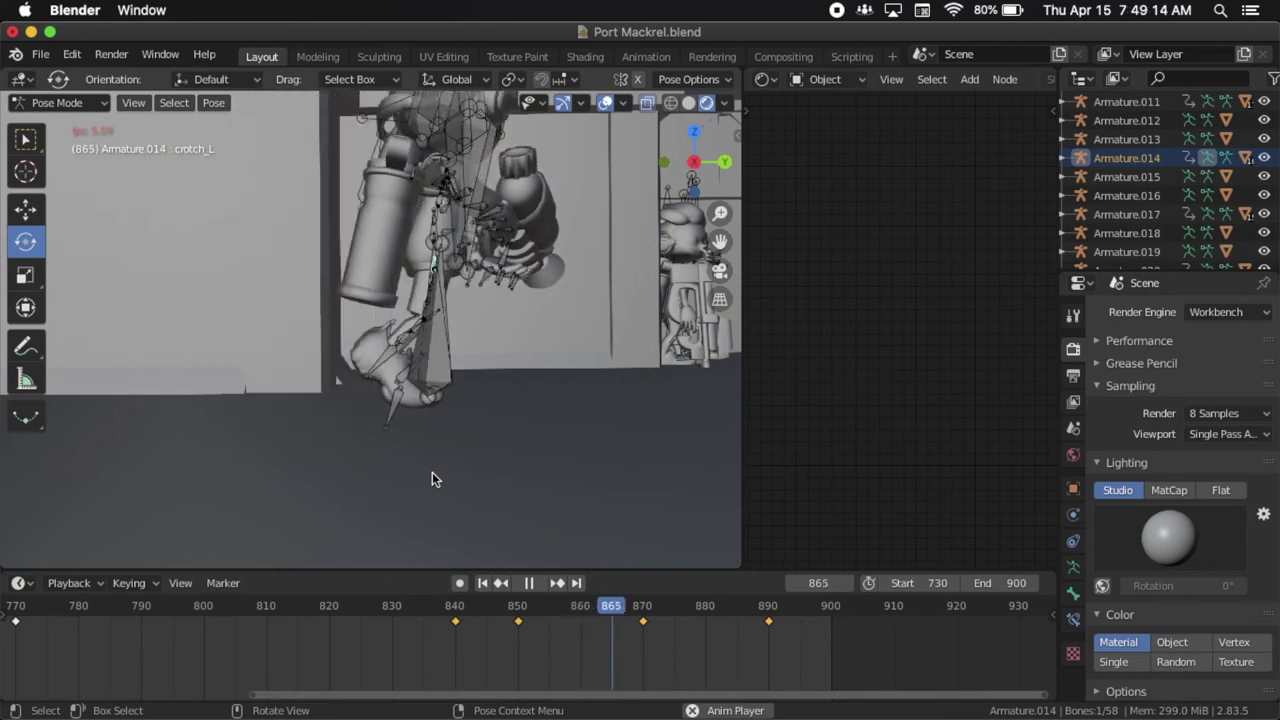
pyautogui.press('space')
pyautogui.press('Left')
pyautogui.press('Left')
pyautogui.press('Left')
pyautogui.press('Left')
pyautogui.press('Left')
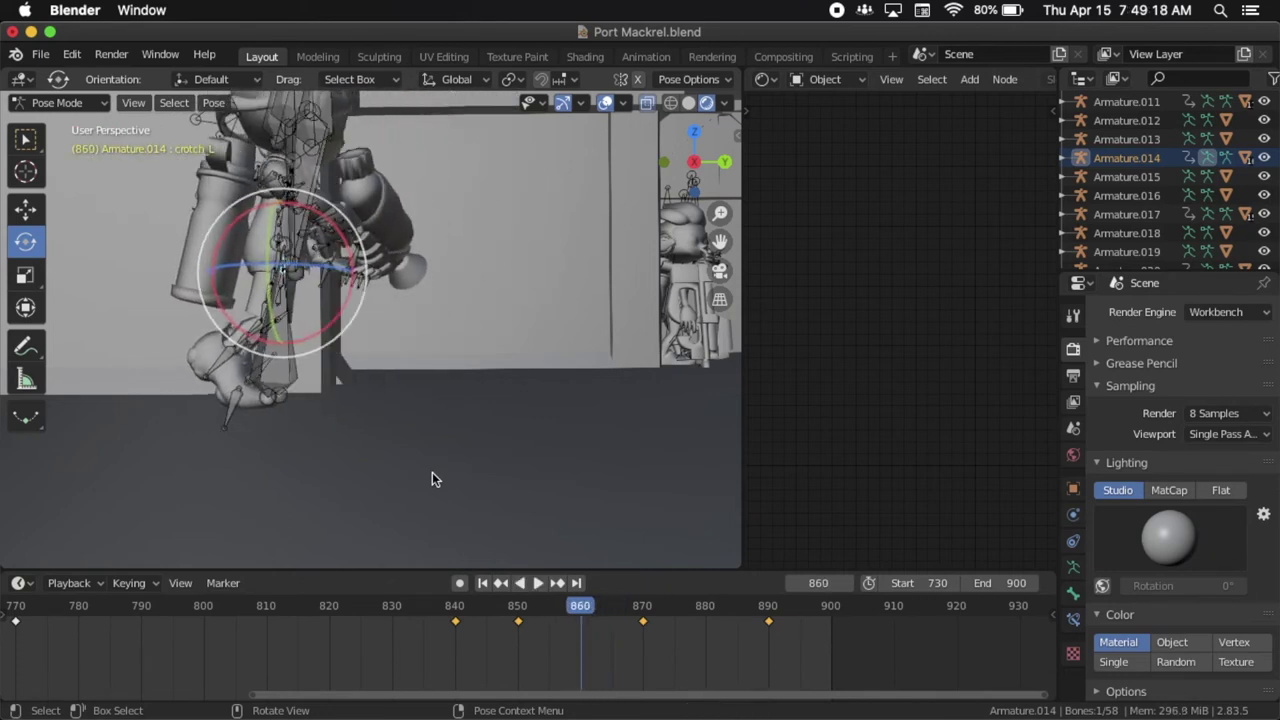
# Rotate the crotch_L bone so the left leg swings forward at frame 860, and insert a LocRot keyframe.
pyautogui.moveTo(345, 248); pyautogui.dragTo(306, 205)
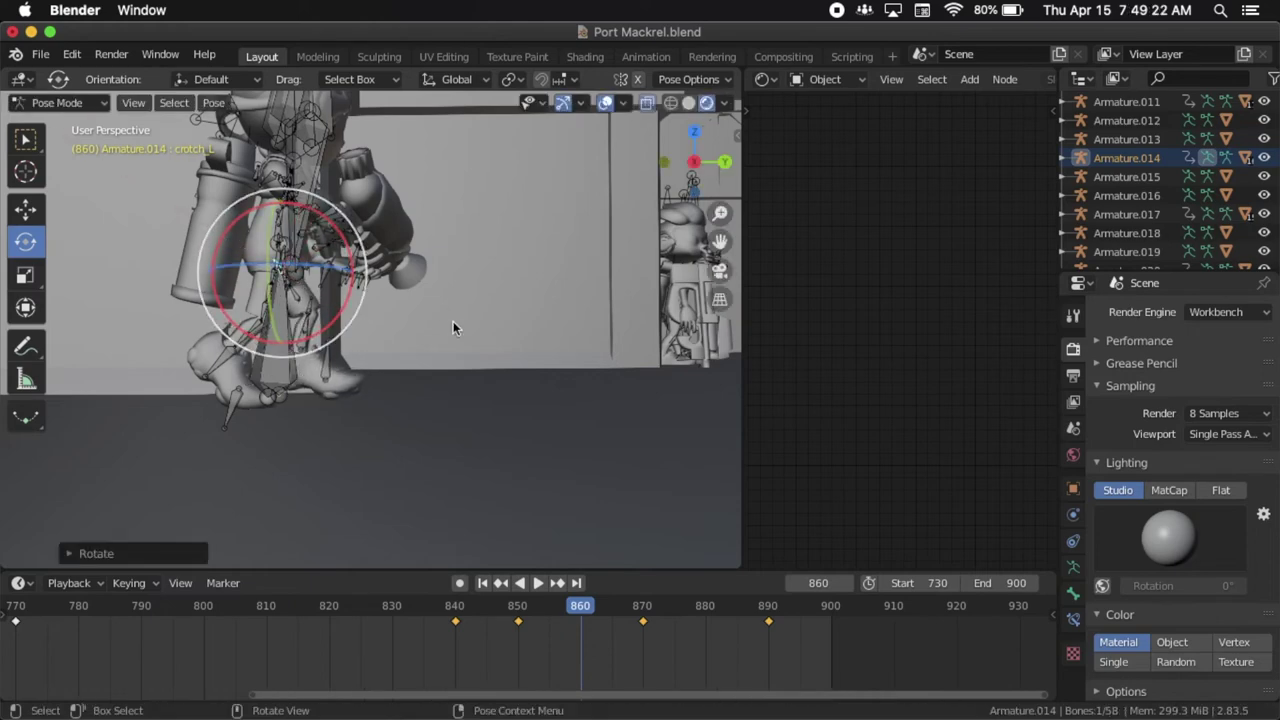
pyautogui.press('i')
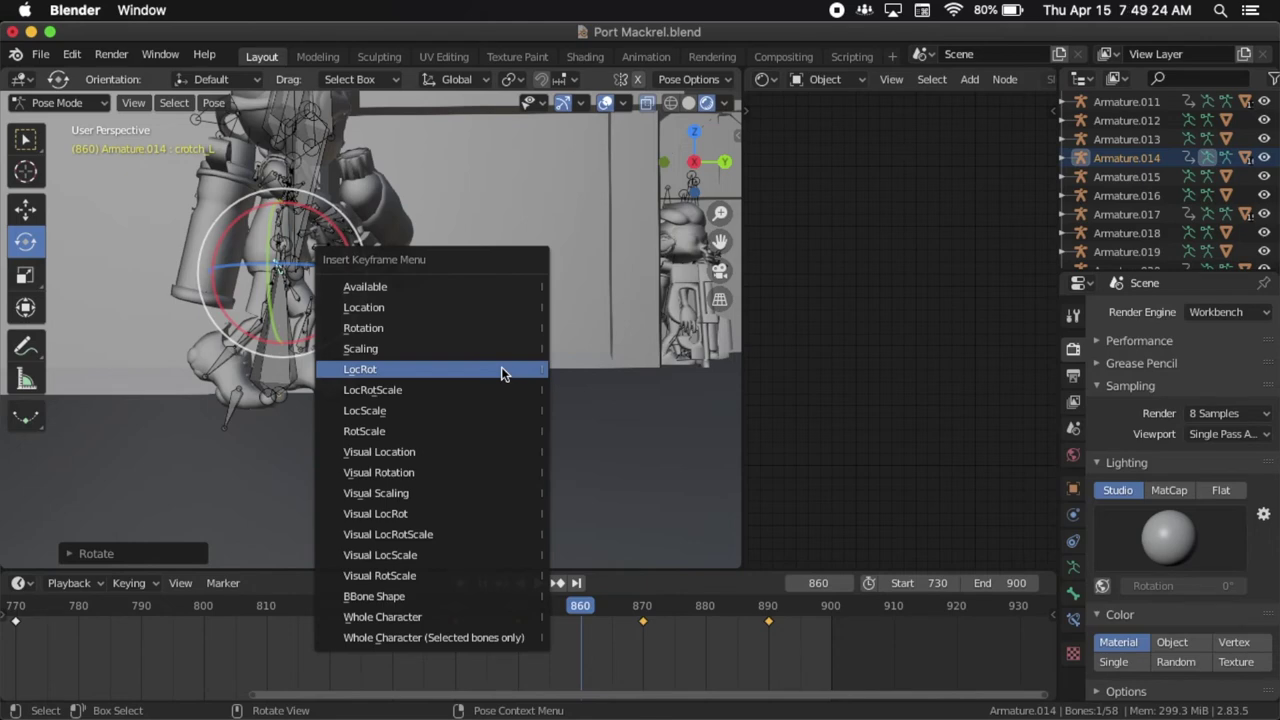
pyautogui.click(501, 369)
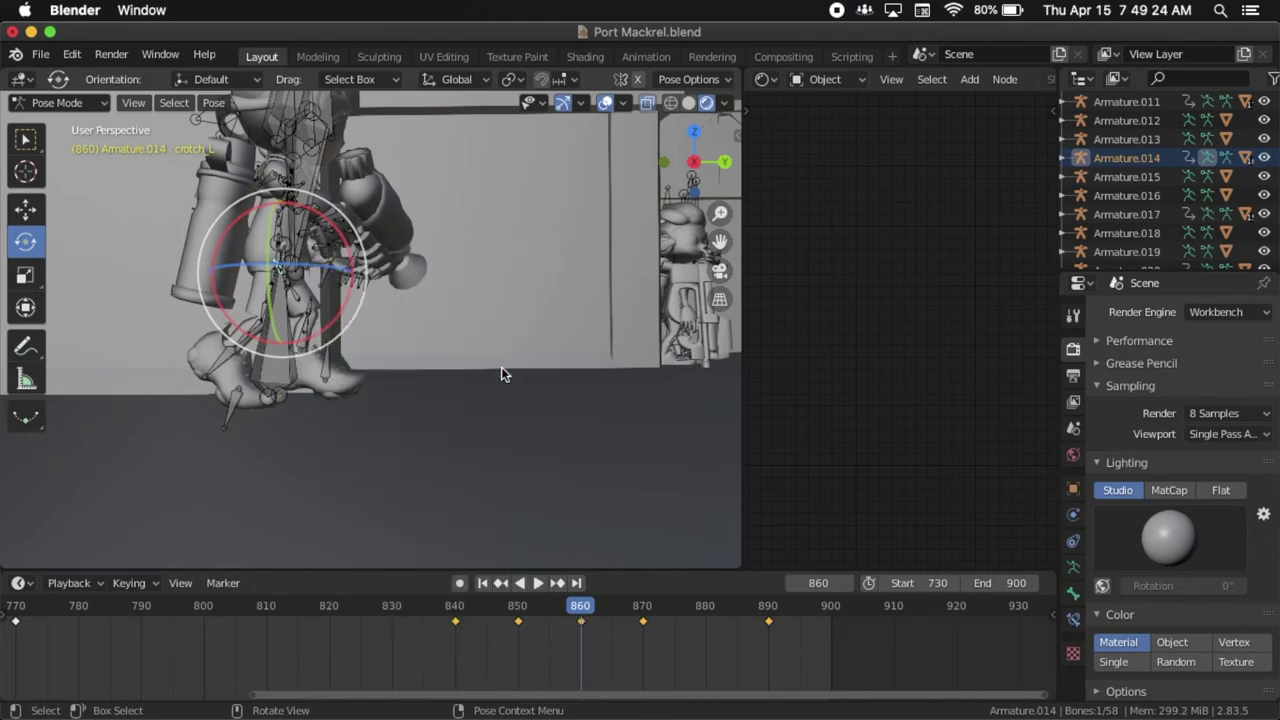
# Select the leg2_L bone and insert a LocRot keyframe for its current pose at frame 850.
pyautogui.click(310, 307)
pyautogui.press('Left')
pyautogui.press('Left')
pyautogui.press('Left')
pyautogui.press('Left')
pyautogui.press('Left')
pyautogui.press('Left')
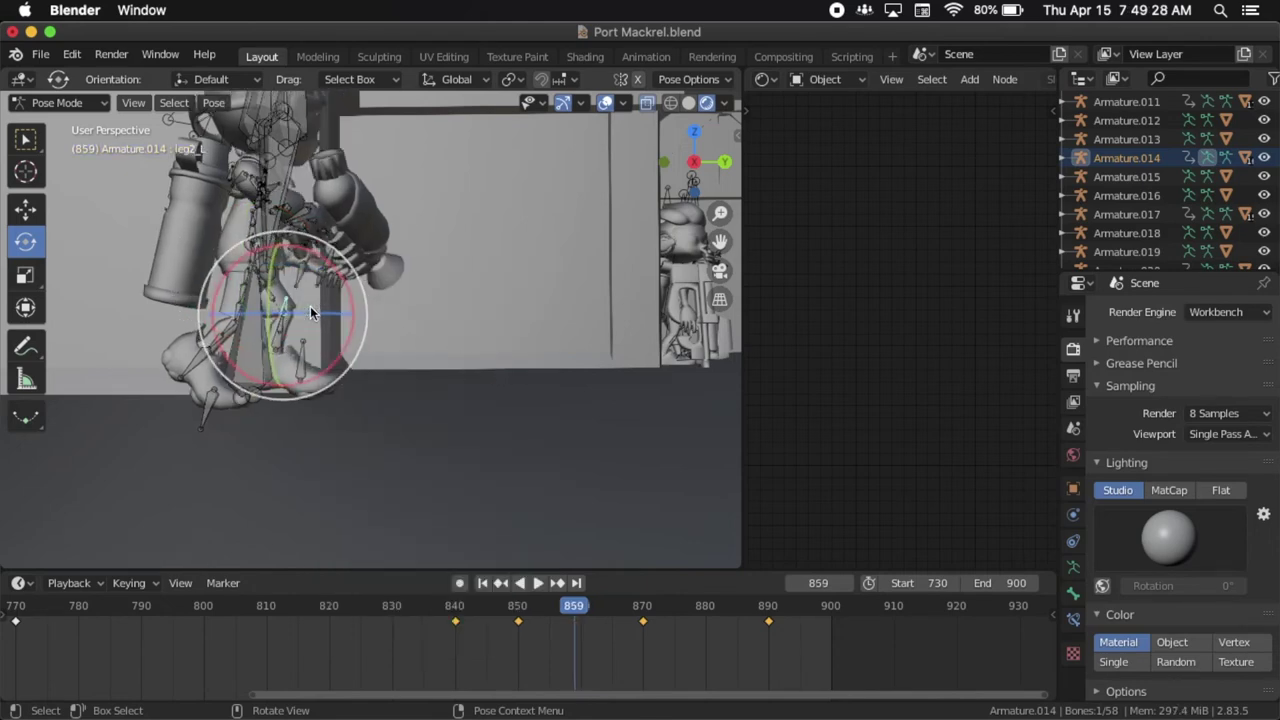
pyautogui.press('Left')
pyautogui.press('Left')
pyautogui.press('Left')
pyautogui.press('Left')
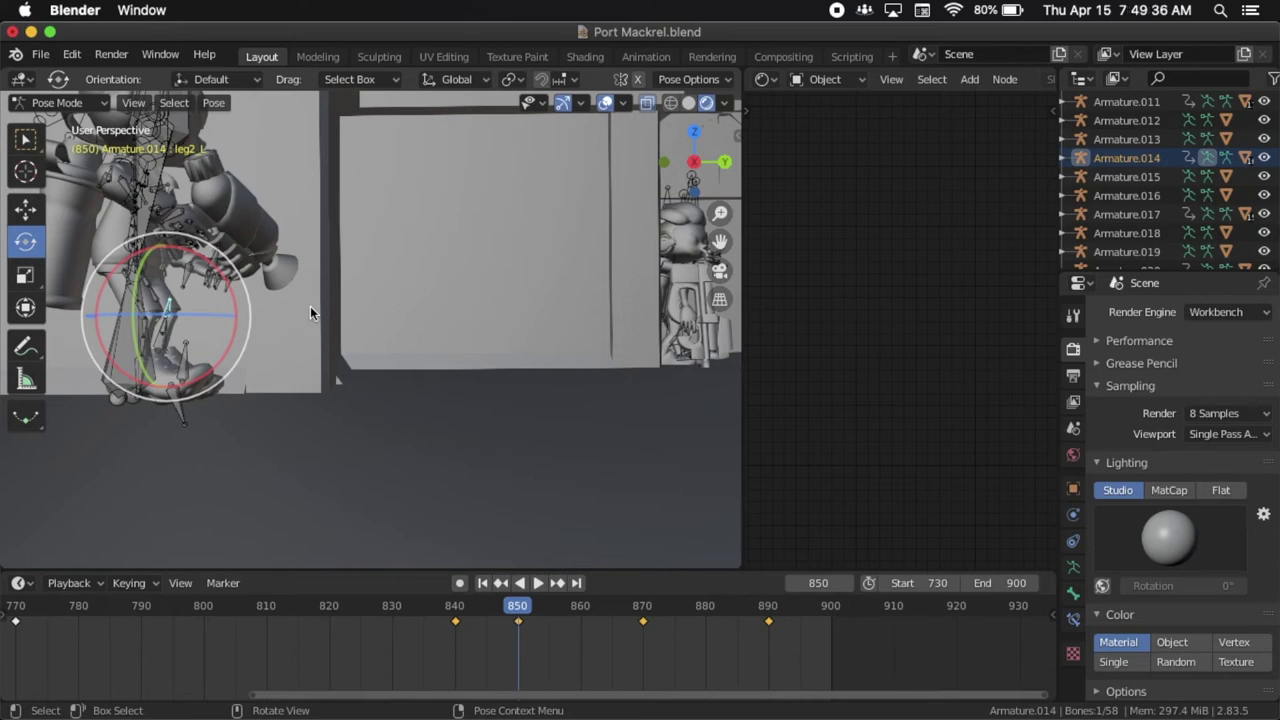
pyautogui.keyDown('shift'); pyautogui.hscroll(-5, 297, 225); pyautogui.keyUp('shift')
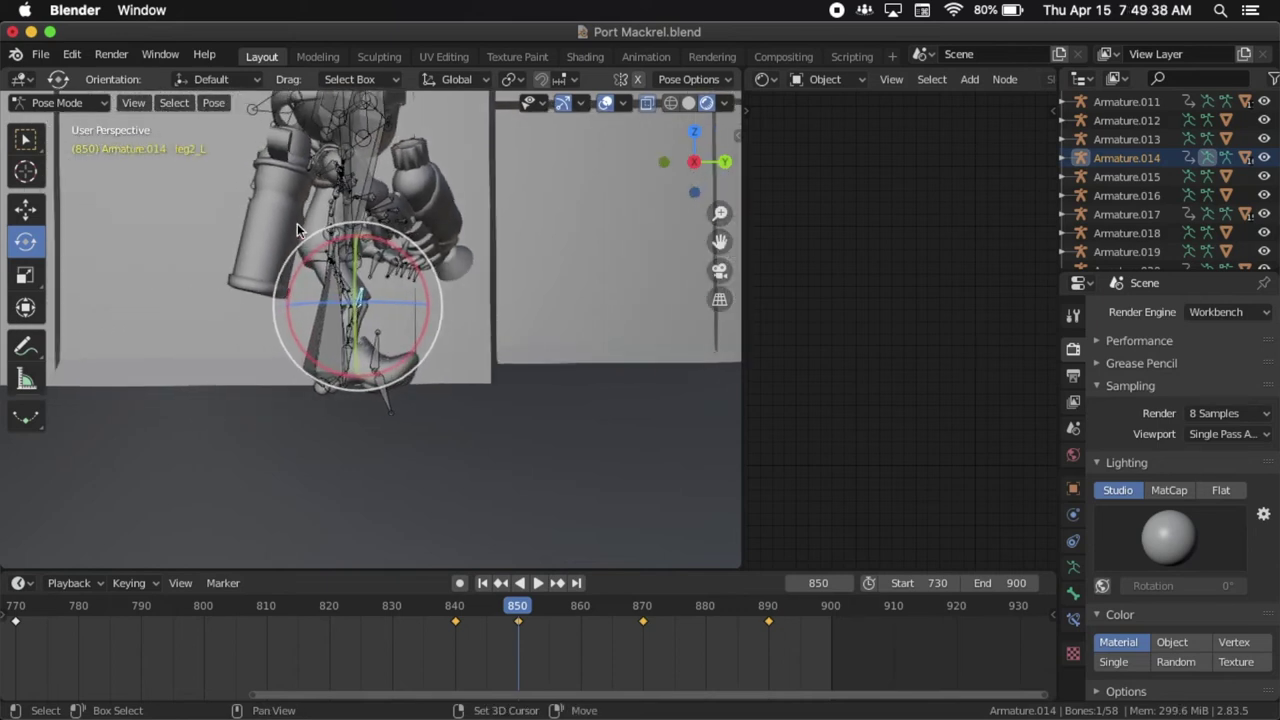
pyautogui.press('i')
pyautogui.click(542, 298)
# At frame 855, rotate the leg2_L bone backward to bend the left knee and insert a LocRot keyframe.
pyautogui.press('Right')
pyautogui.press('Right')
pyautogui.press('Right')
pyautogui.press('Right')
pyautogui.press('Right')
pyautogui.press('Right')
pyautogui.press('Right')
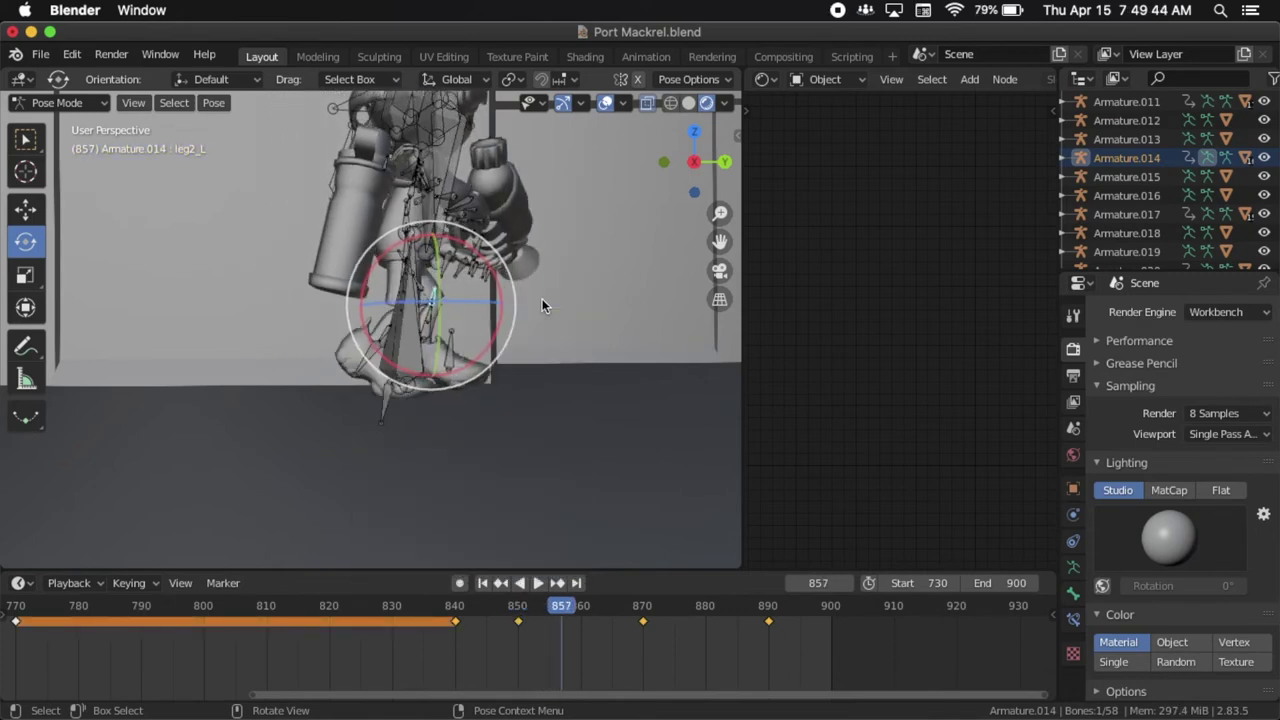
pyautogui.press('Left')
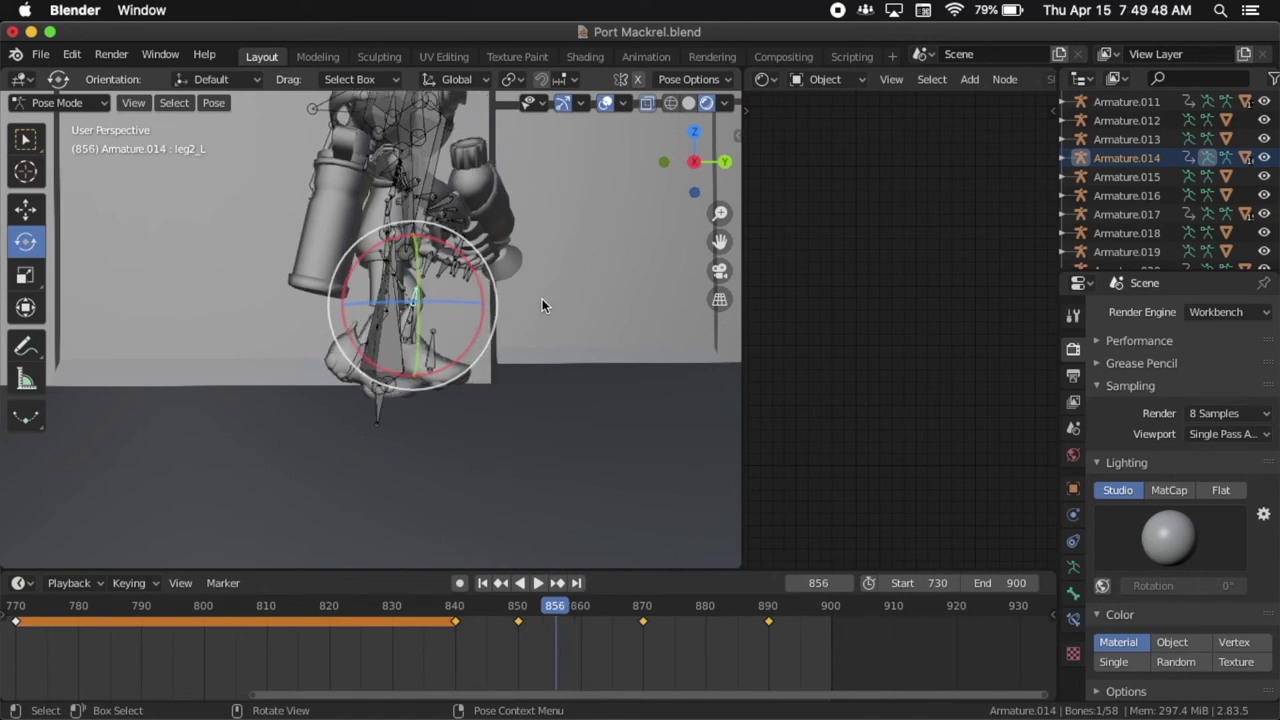
pyautogui.press('Left')
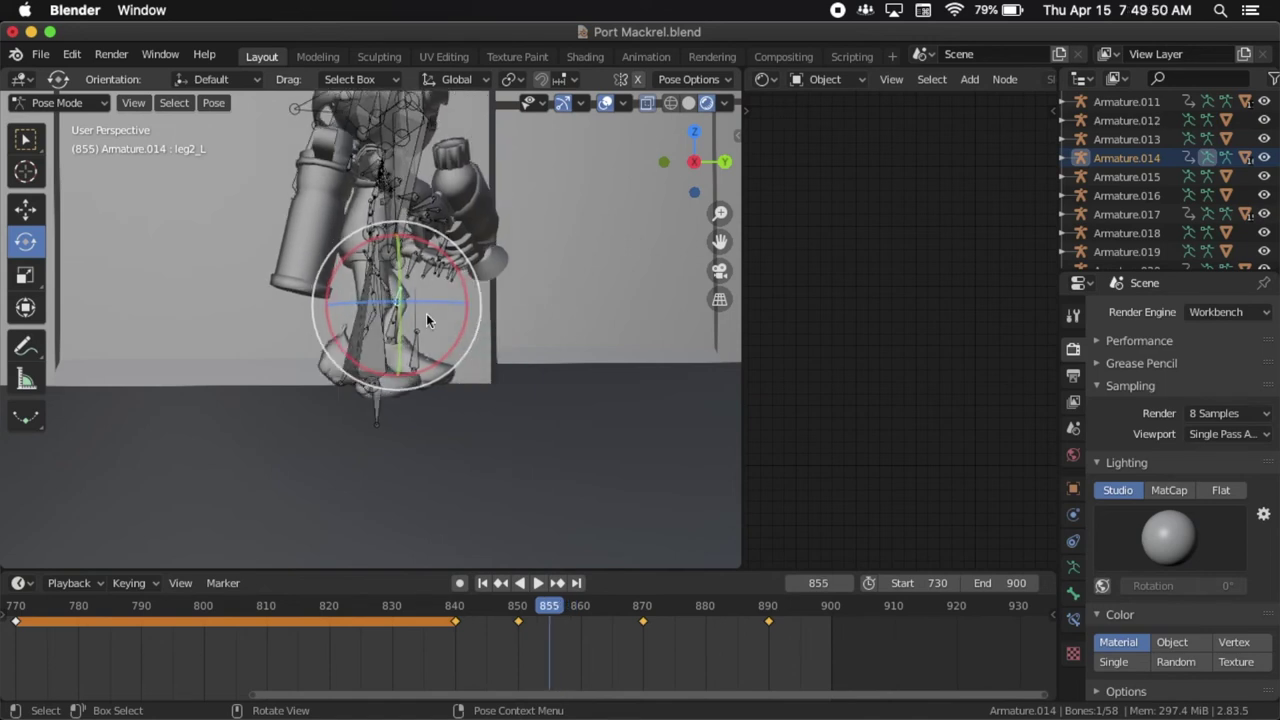
pyautogui.moveTo(466, 282); pyautogui.dragTo(479, 390)
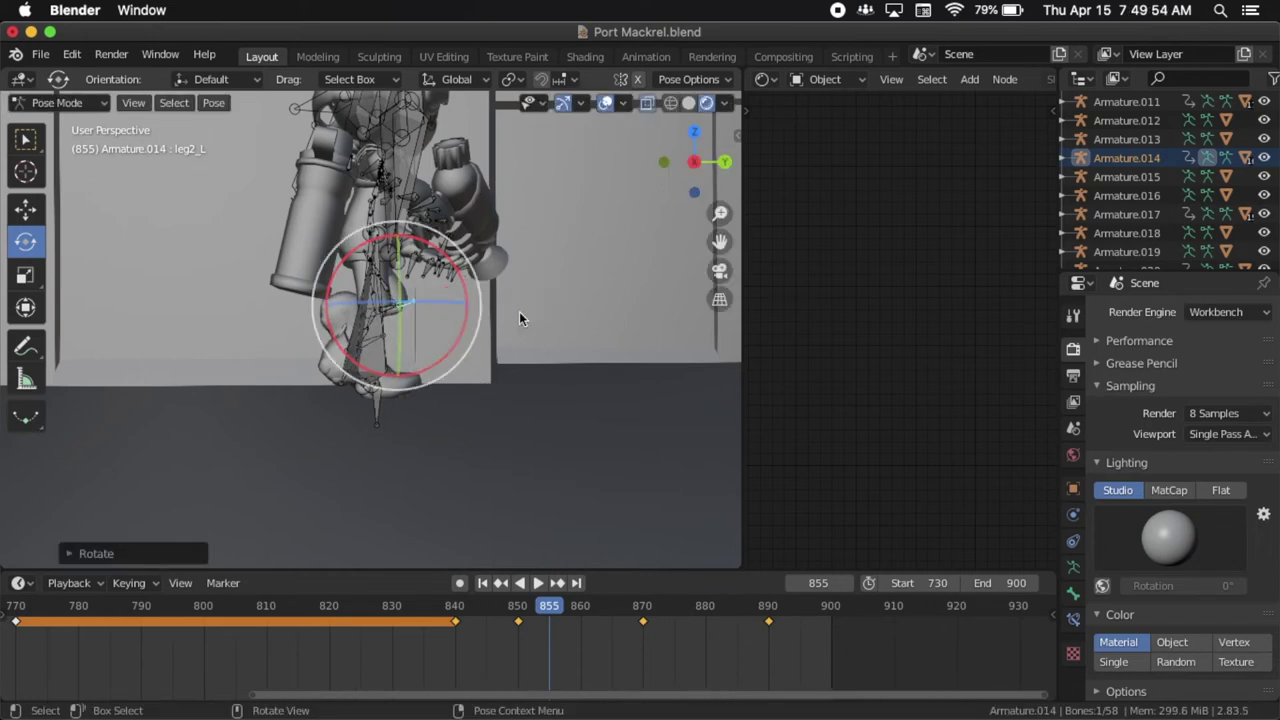
pyautogui.press('i')
pyautogui.click(519, 313)
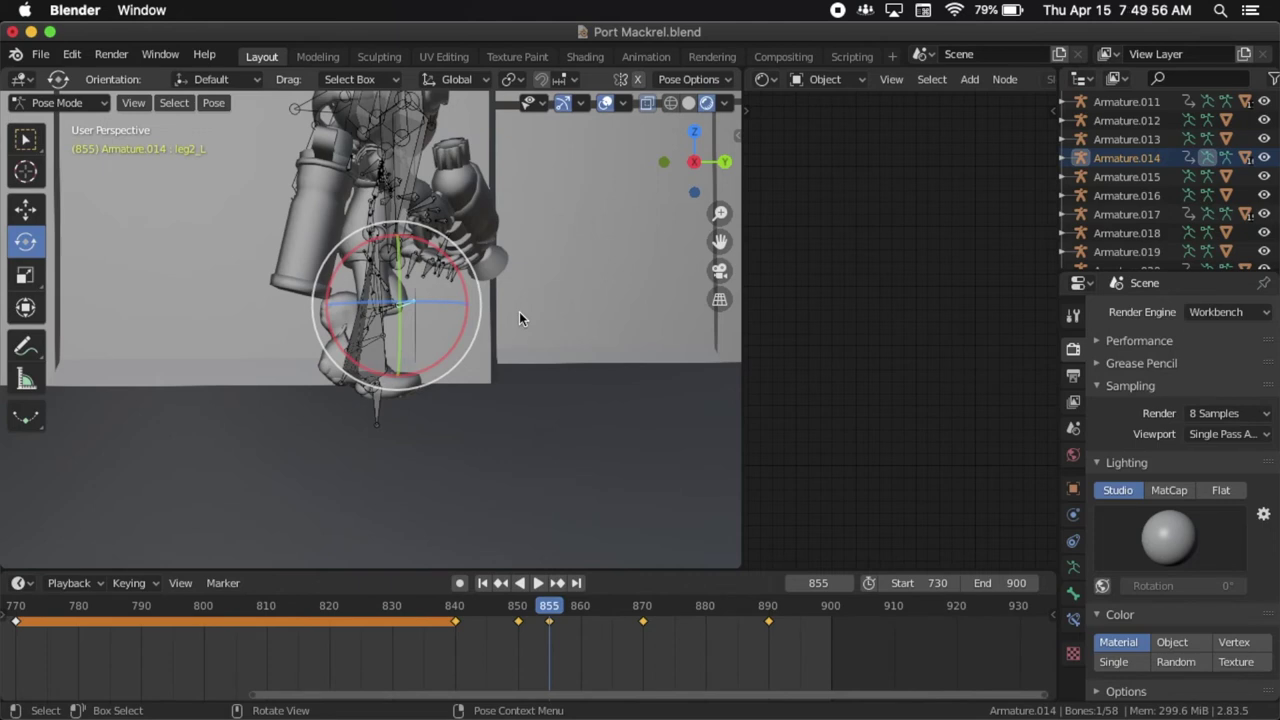
# At frame 860, rotate the leg2_L bone forward to straighten the left knee and insert a LocRot keyframe.
pyautogui.press('space')
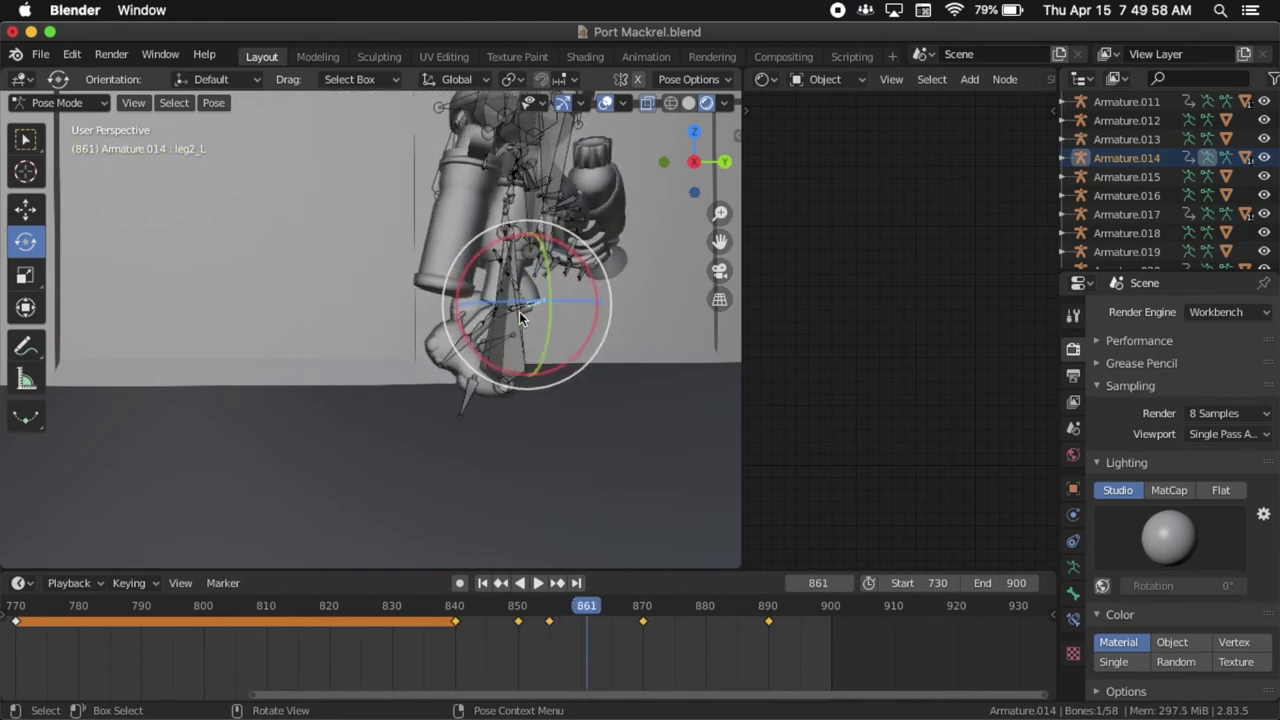
pyautogui.press('space')
pyautogui.press('Left')
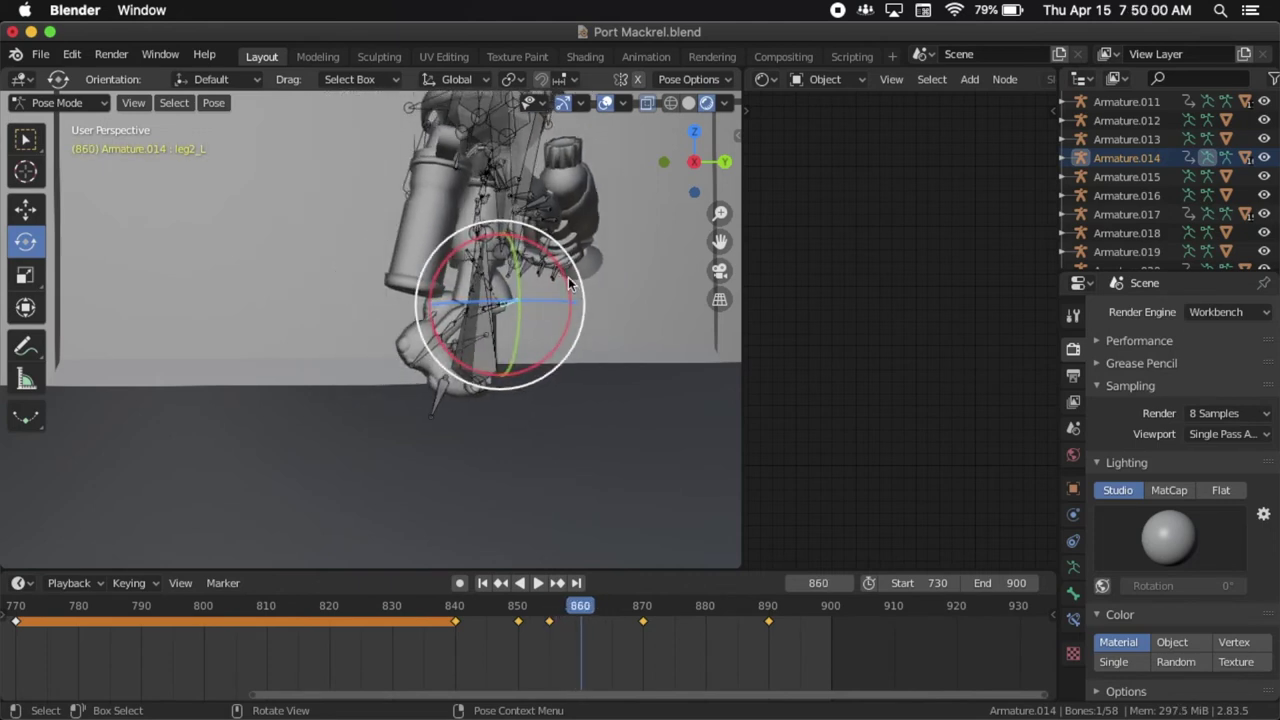
pyautogui.moveTo(561, 276); pyautogui.dragTo(481, 239)
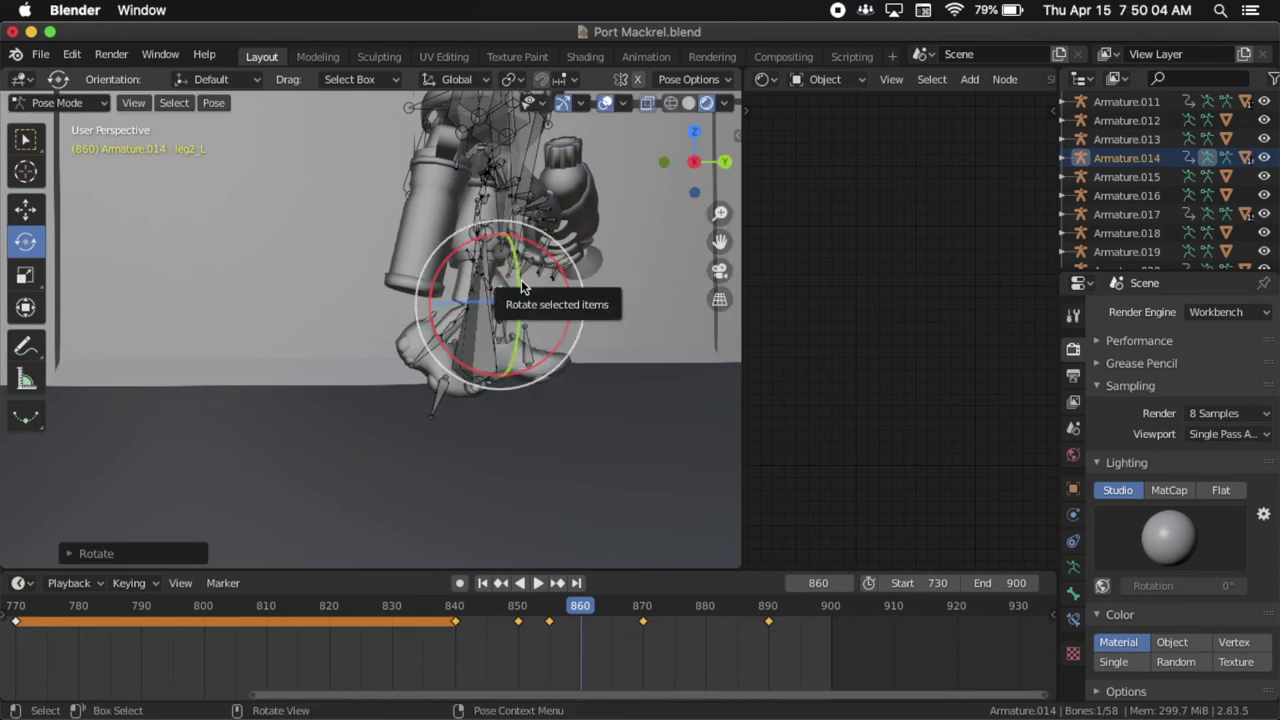
pyautogui.keyDown('shift'); pyautogui.moveTo(545, 314); pyautogui.dragTo(522, 281, button='middle'); pyautogui.keyUp('shift')
pyautogui.keyDown('shift'); pyautogui.scroll(-3, 521, 287); pyautogui.keyUp('shift')
pyautogui.keyDown('shift'); pyautogui.scroll(3, 521, 287); pyautogui.keyUp('shift')
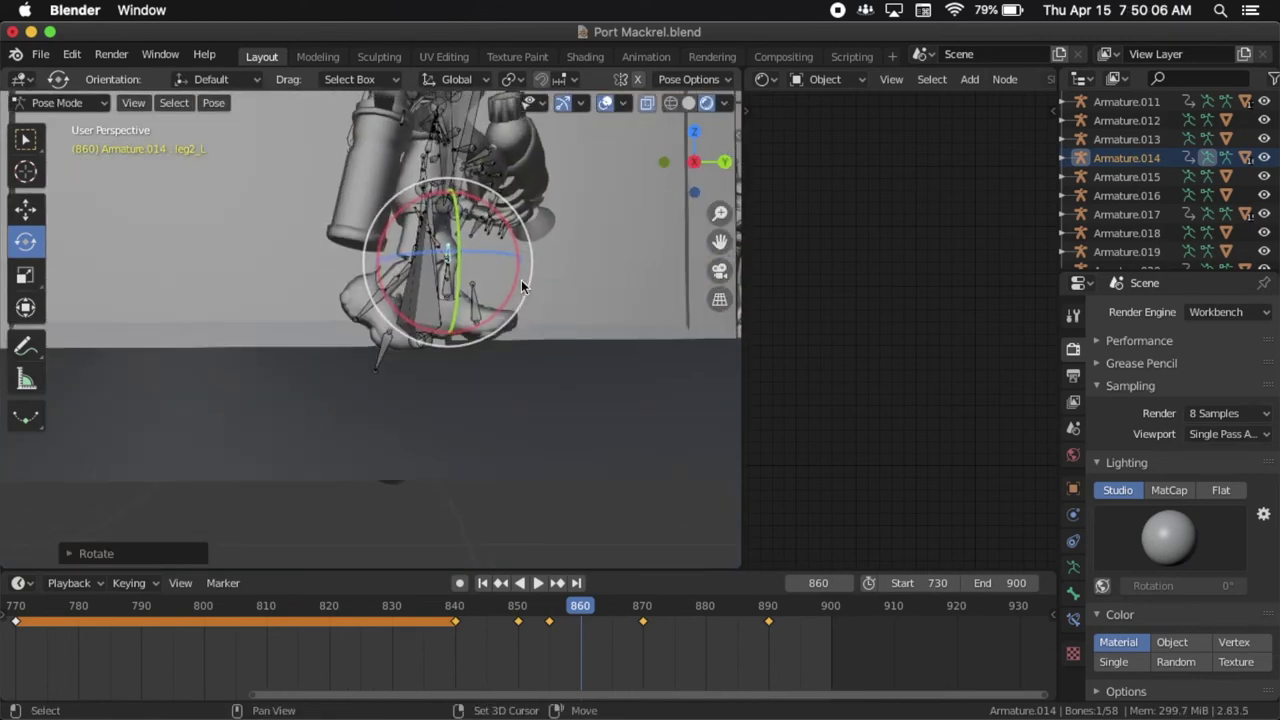
pyautogui.keyDown('shift'); pyautogui.hscroll(2, 521, 287); pyautogui.keyUp('shift')
pyautogui.keyDown('shift'); pyautogui.hscroll(2, 521, 287); pyautogui.keyUp('shift')
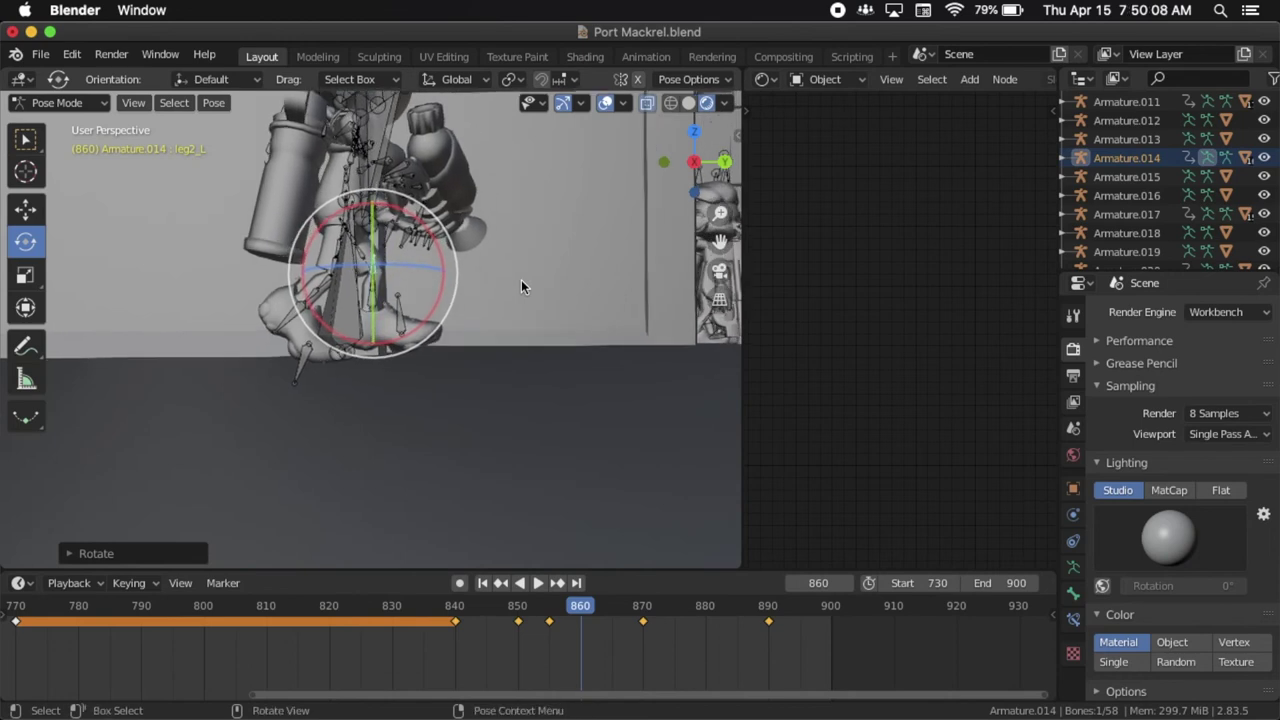
pyautogui.moveTo(441, 259); pyautogui.dragTo(437, 254)
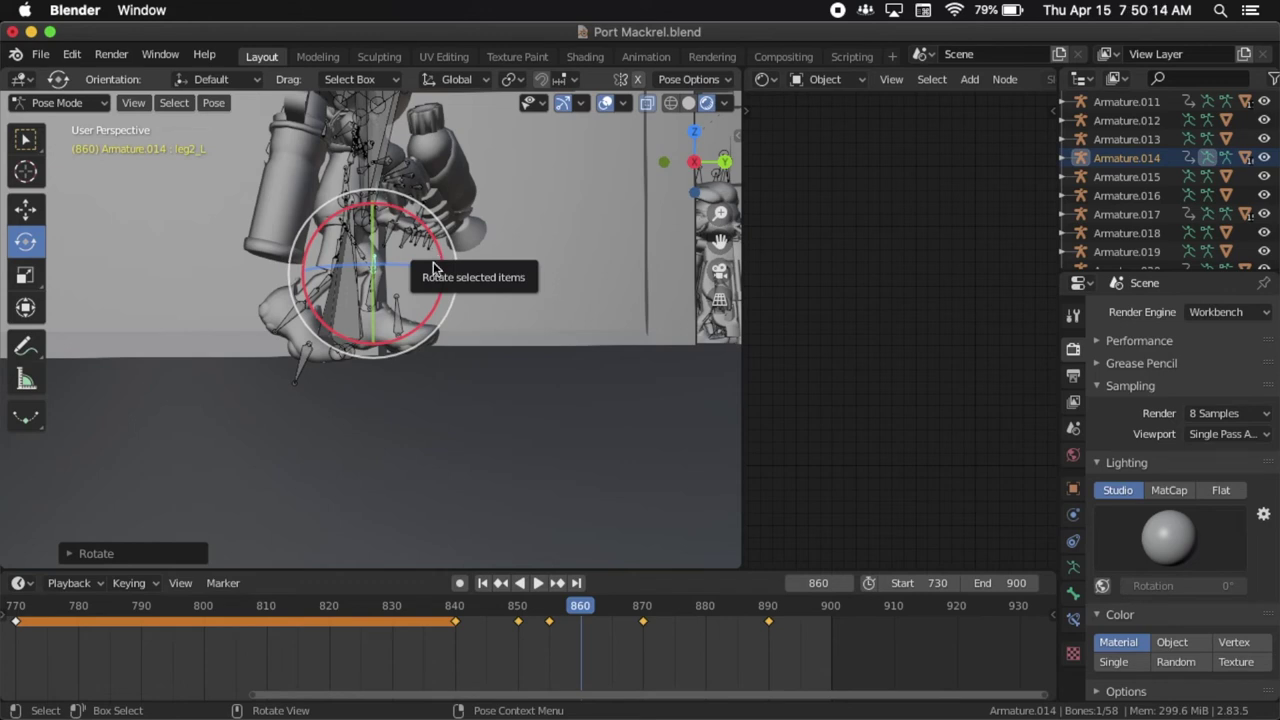
pyautogui.press('i')
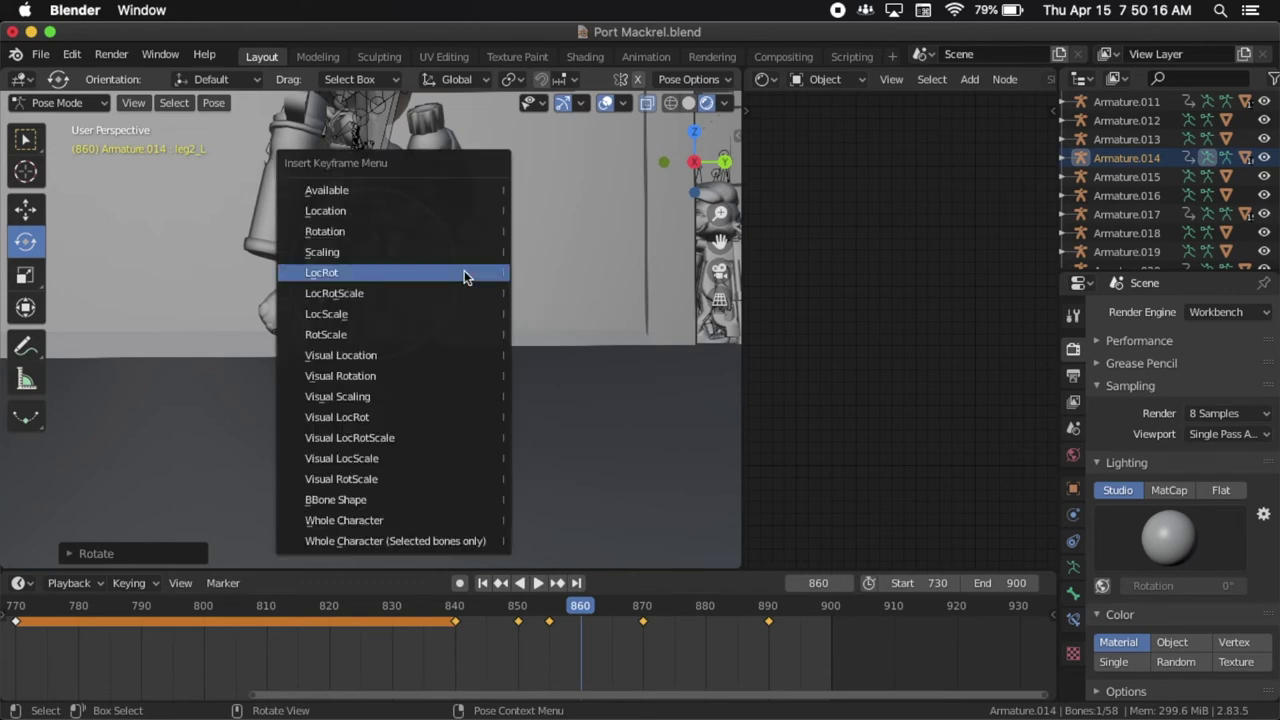
pyautogui.click(464, 274)
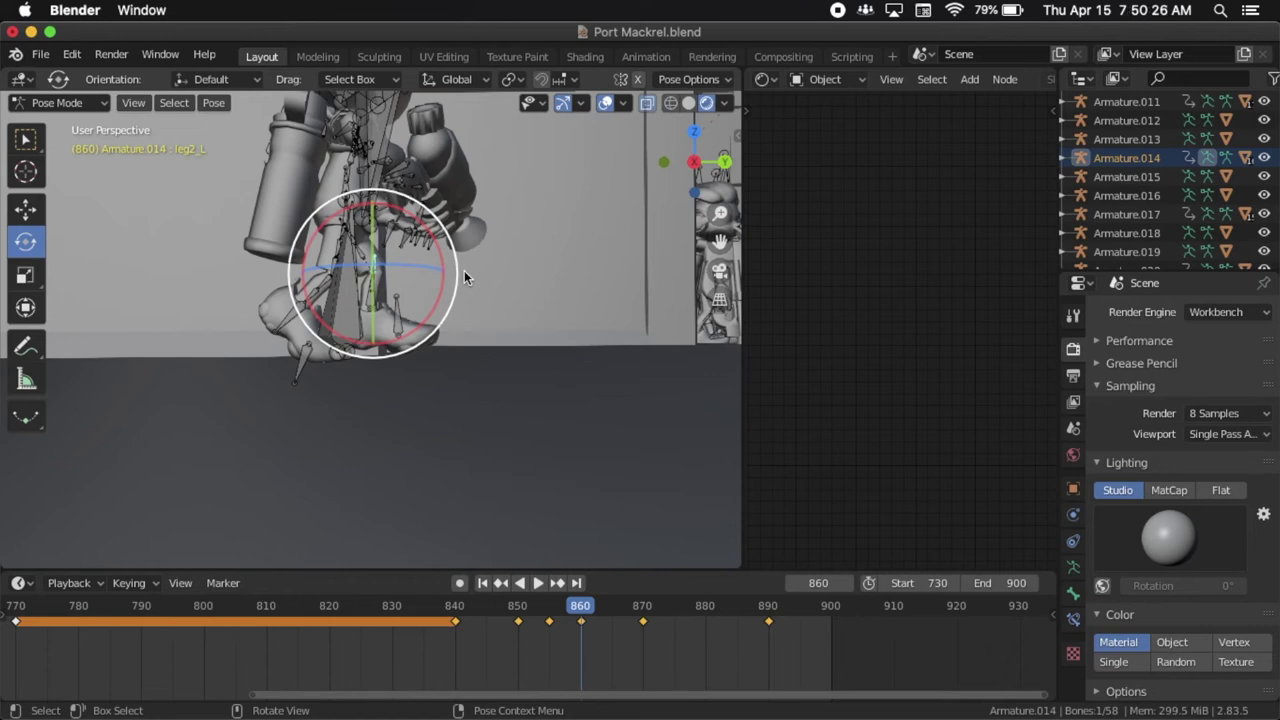
# Select the crotch_R bone, rotate it at frame 870 so the right leg swings forward, and insert a LocRot keyframe.
pyautogui.hscroll(-5, 382, 252)
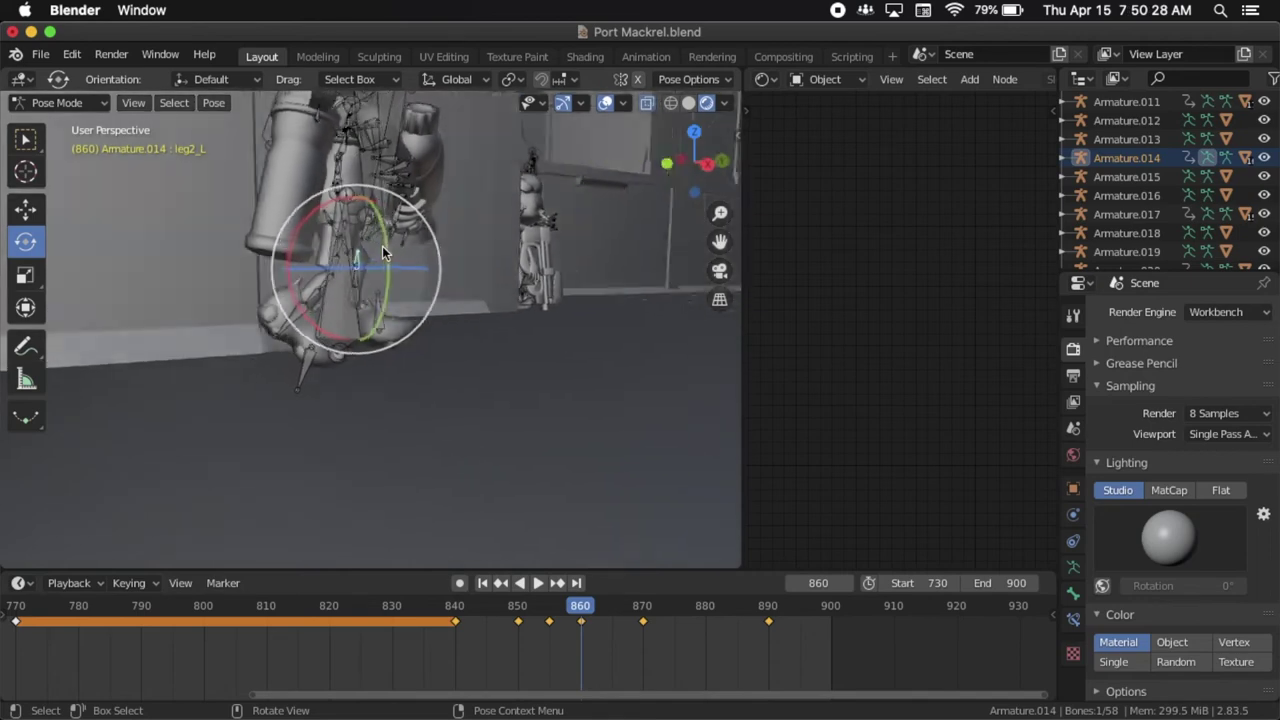
pyautogui.hscroll(4, 382, 252)
pyautogui.hscroll(-8, 382, 252)
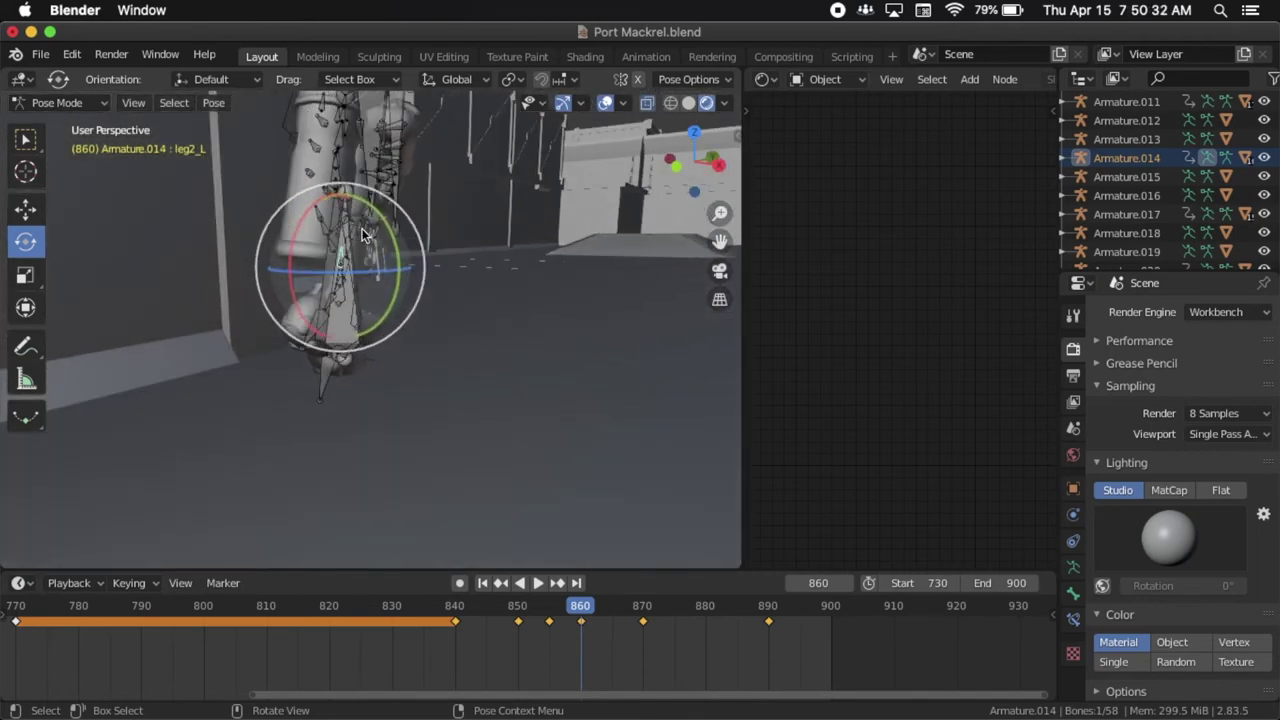
pyautogui.click(362, 230)
pyautogui.hscroll(10, 377, 248)
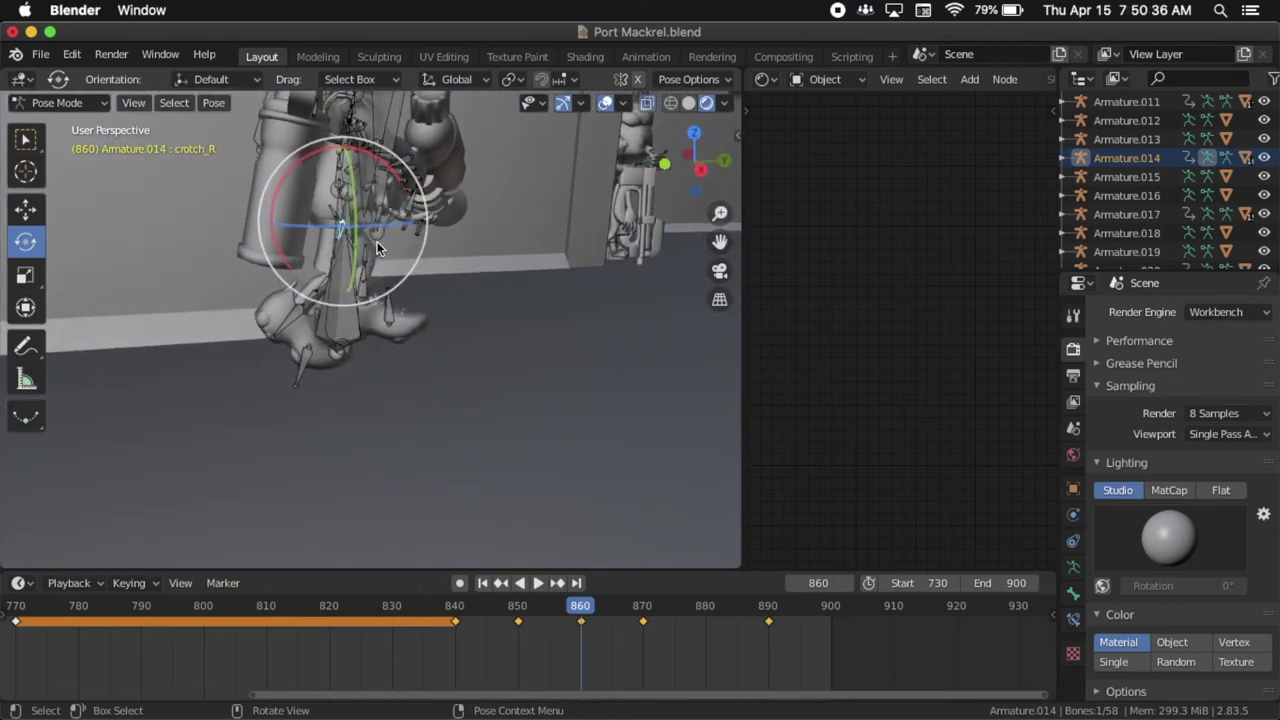
pyautogui.hscroll(8, 377, 248)
pyautogui.hscroll(4, 377, 245)
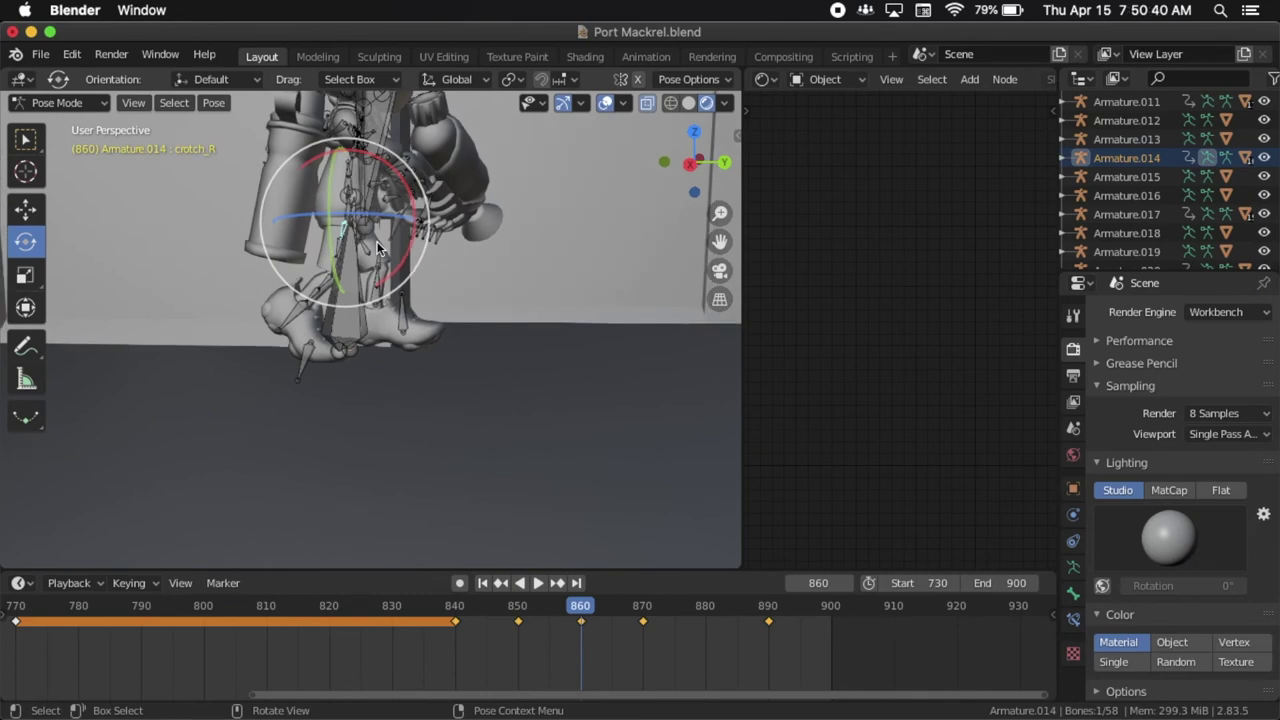
pyautogui.press('Right')
pyautogui.press('Right')
pyautogui.press('Right')
pyautogui.press('Right')
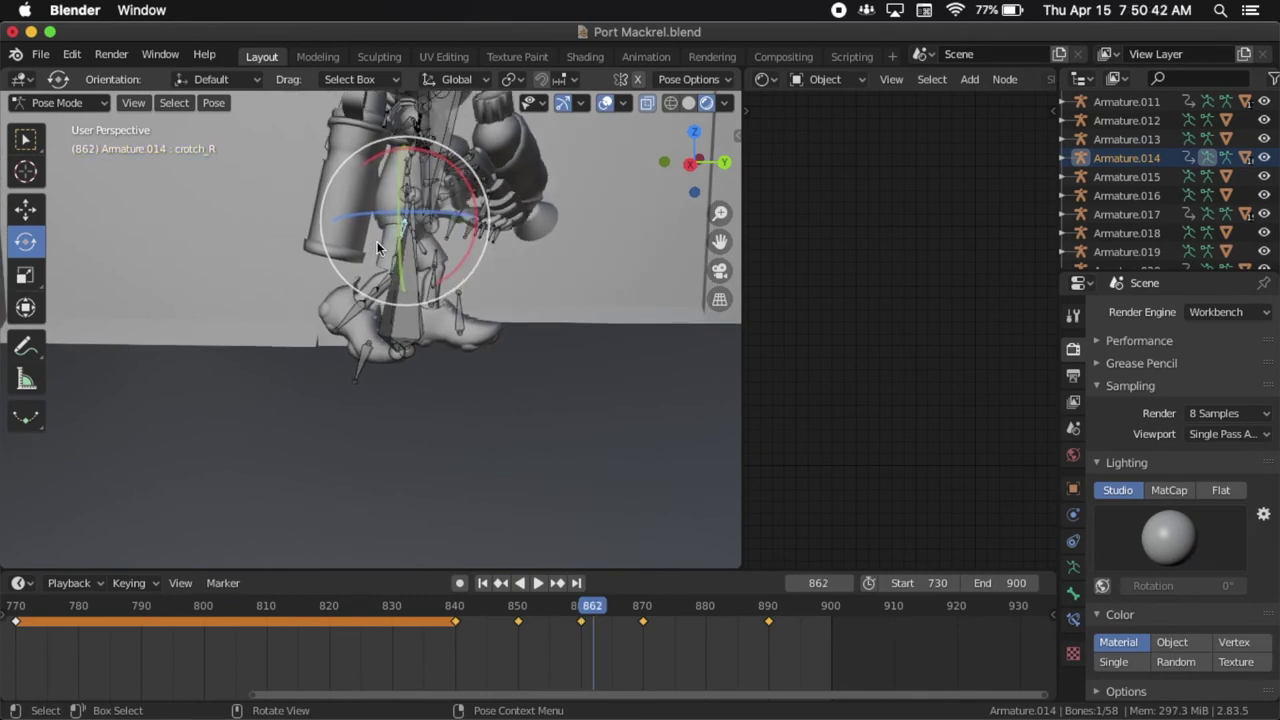
pyautogui.press('Right')
pyautogui.press('Right')
pyautogui.press('Right')
pyautogui.press('Right')
pyautogui.press('Right')
pyautogui.press('Right')
pyautogui.press('Right')
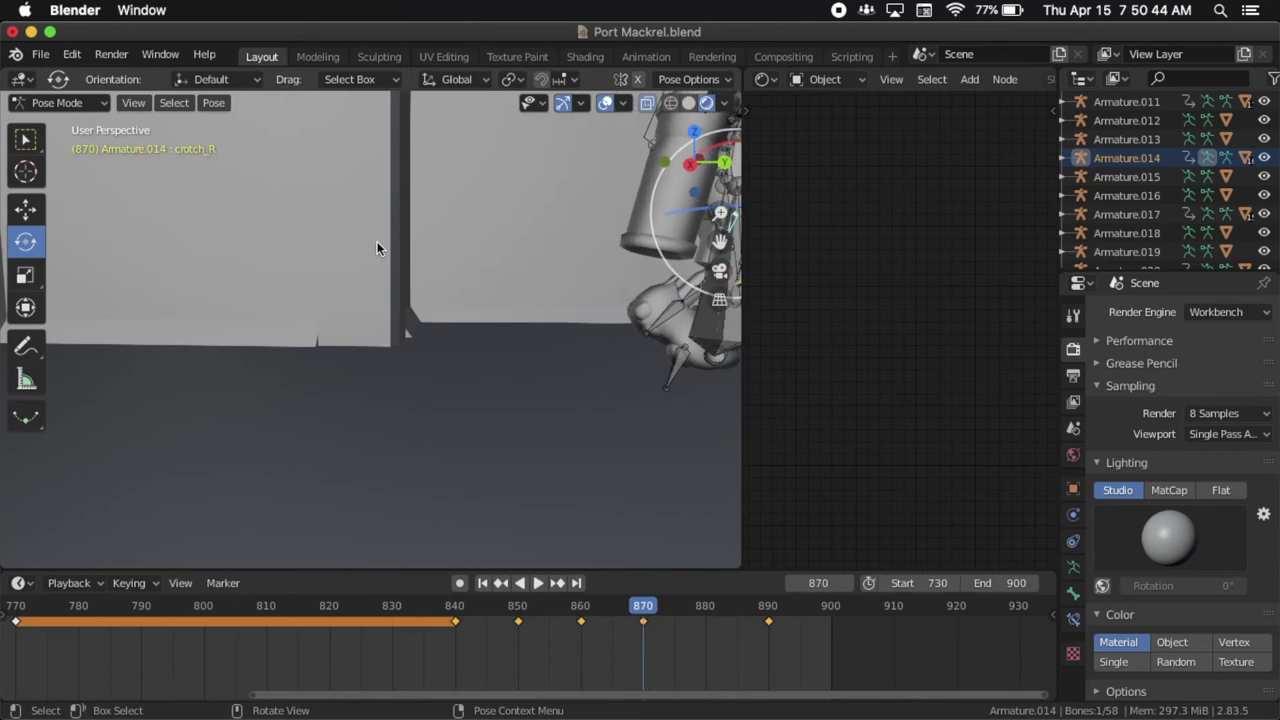
pyautogui.press('Left')
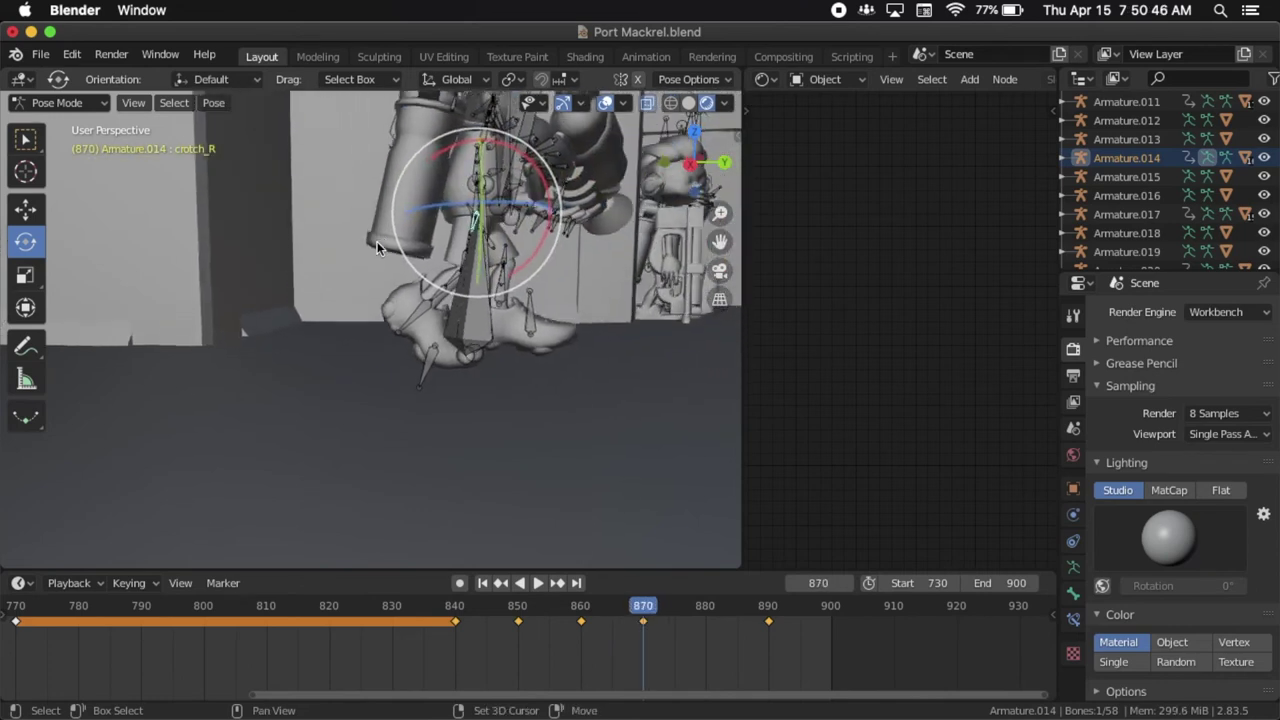
pyautogui.moveTo(466, 176); pyautogui.dragTo(418, 165)
pyautogui.press('i')
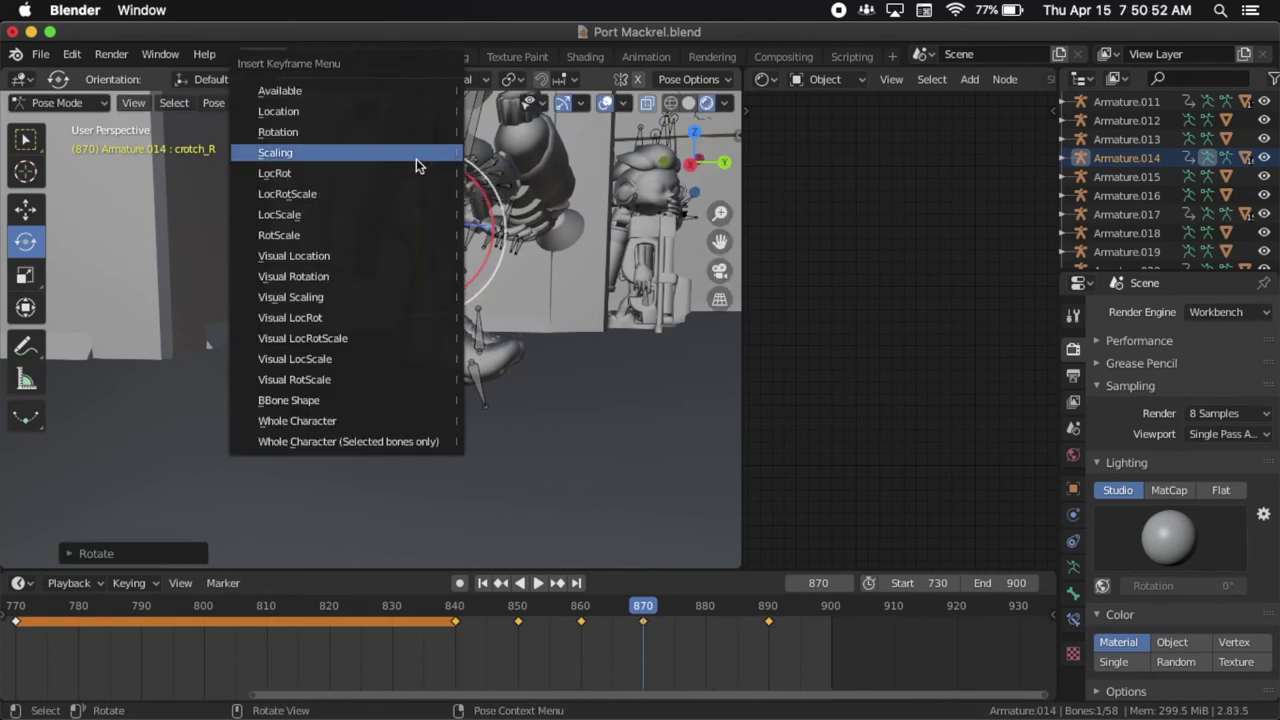
pyautogui.click(416, 171)
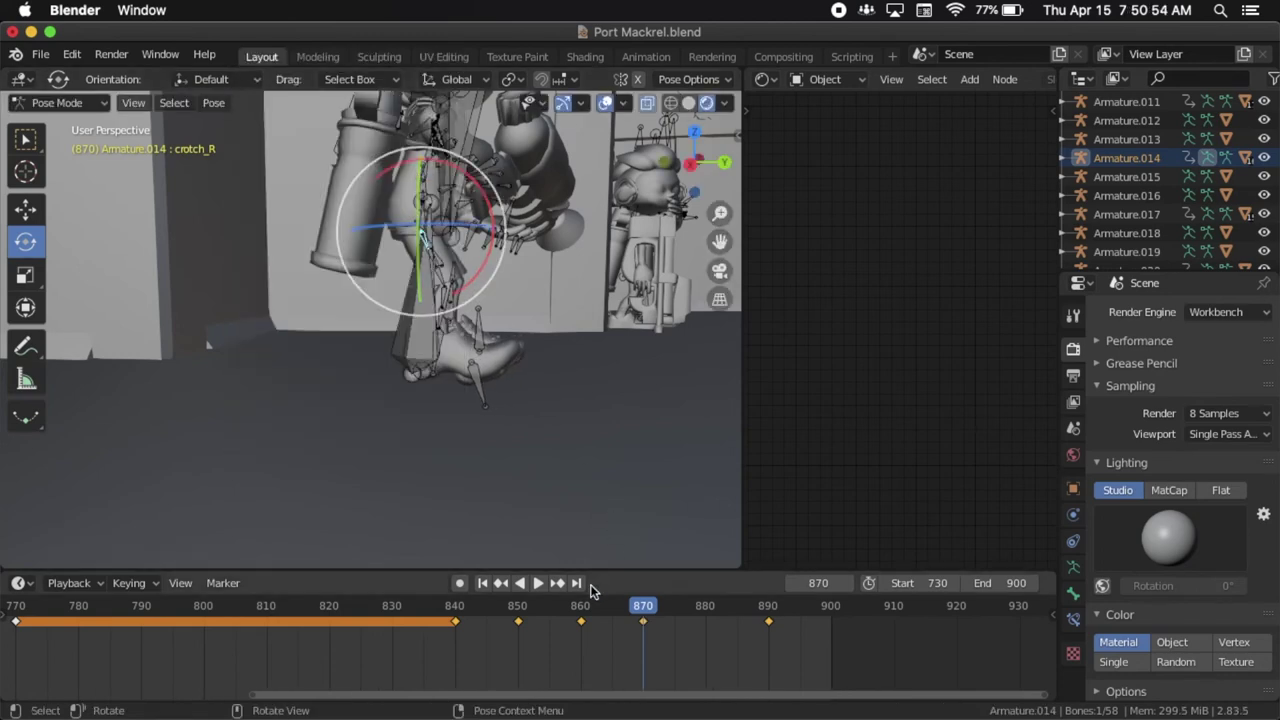
# Return to frame 860, select the leg2_R bone, and insert a LocRot keyframe for its current pose.
pyautogui.click(582, 613)
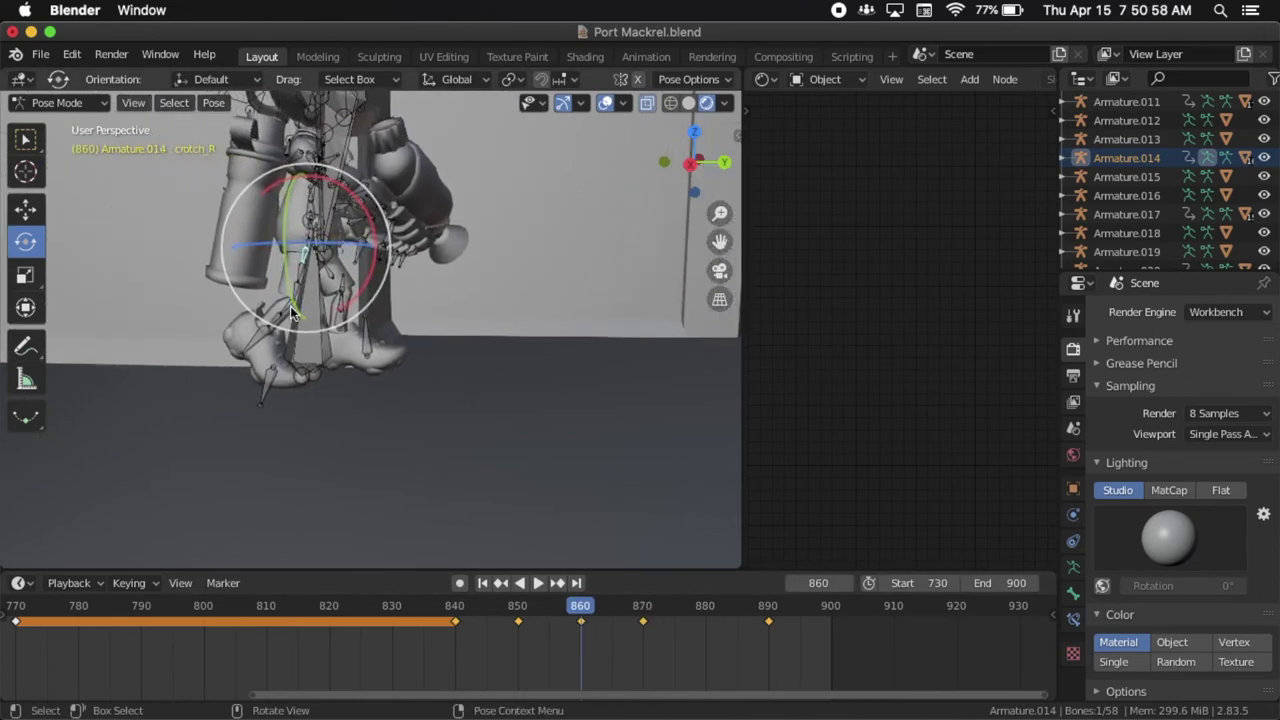
pyautogui.click(292, 313)
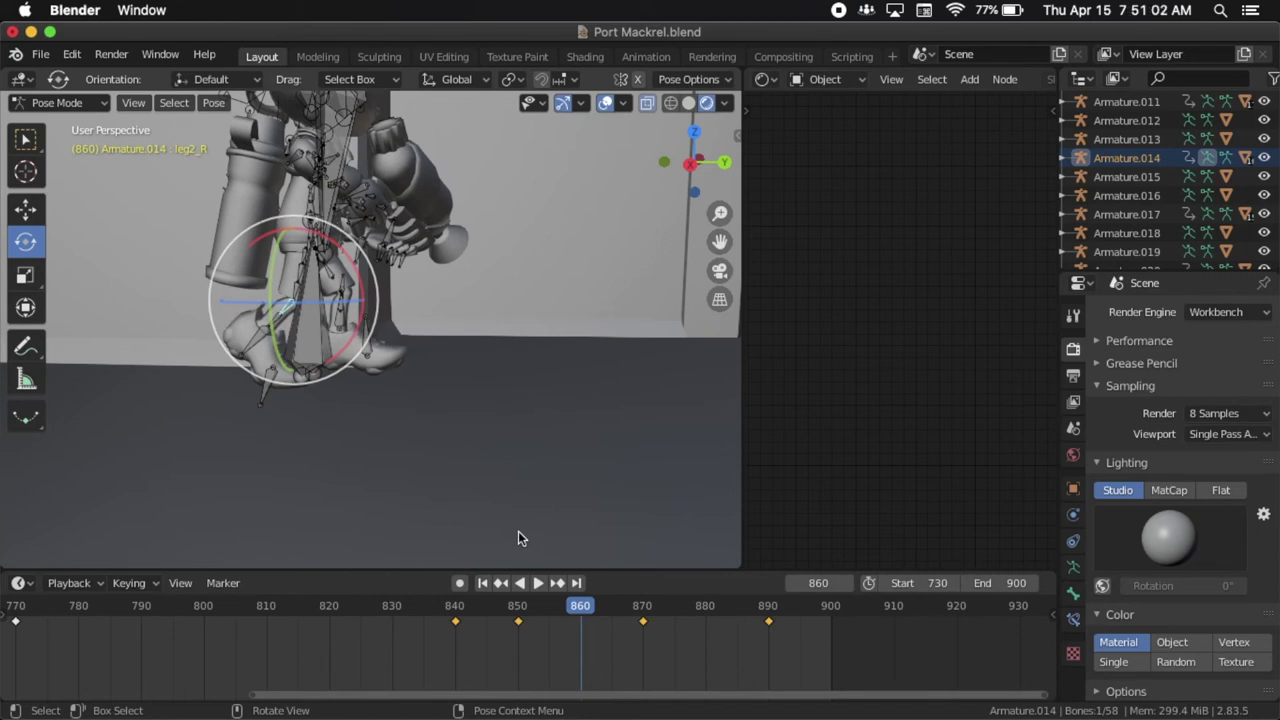
pyautogui.press('i')
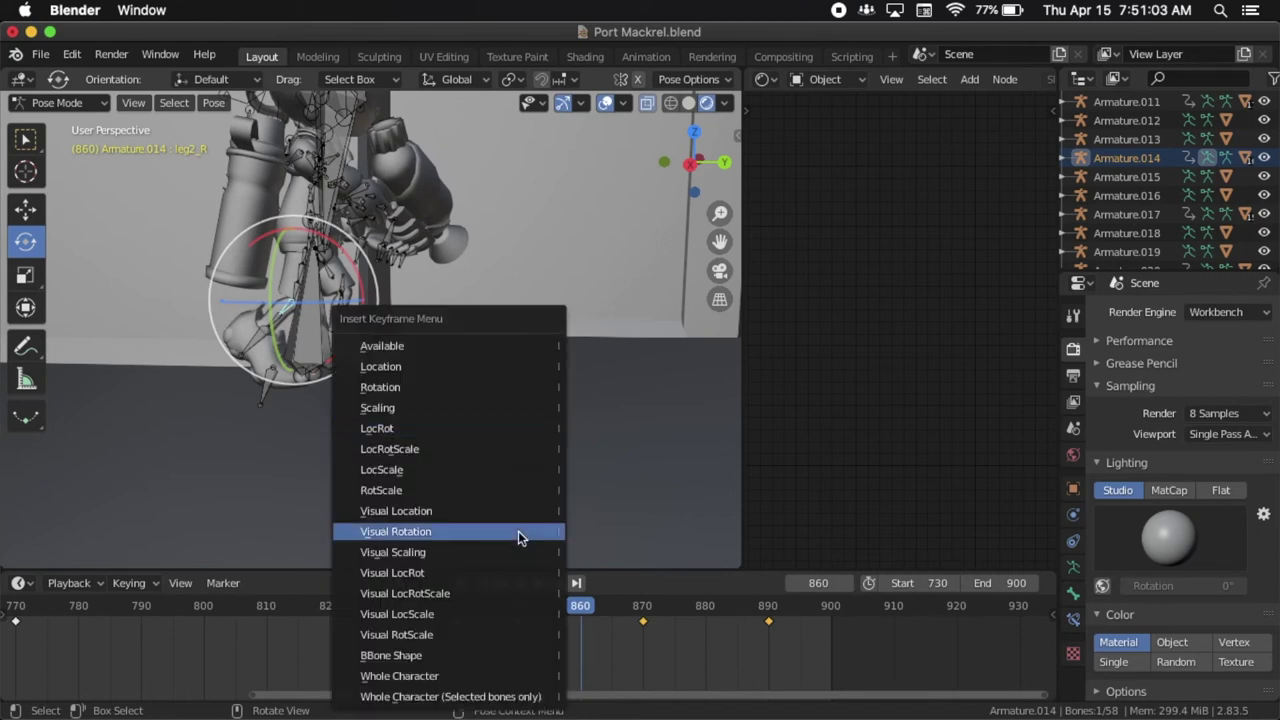
pyautogui.click(500, 430)
# At frame 865, rotate the leg2_R bone backward to bend the right knee and insert a LocRot keyframe.
pyautogui.press('Right')
pyautogui.press('Right')
pyautogui.press('Right')
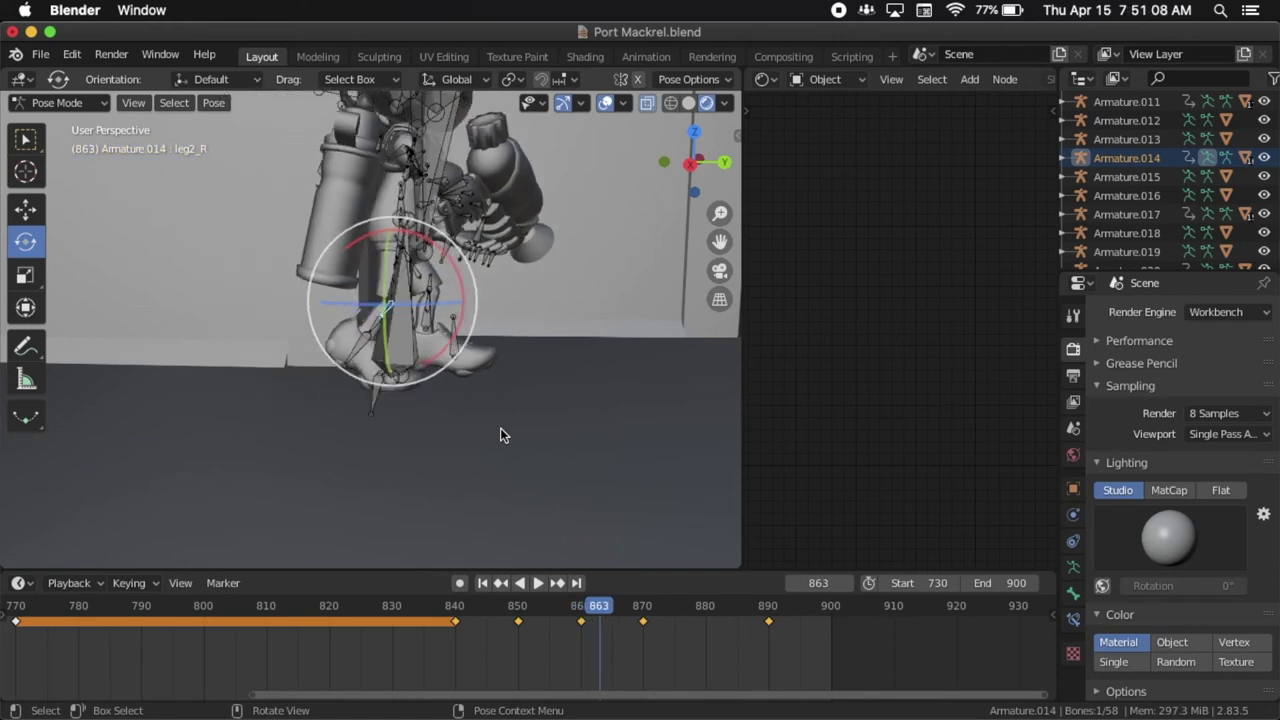
pyautogui.press('Right')
pyautogui.press('Right')
pyautogui.moveTo(527, 296); pyautogui.dragTo(533, 281, button='middle')
pyautogui.moveTo(533, 279); pyautogui.dragTo(539, 368)
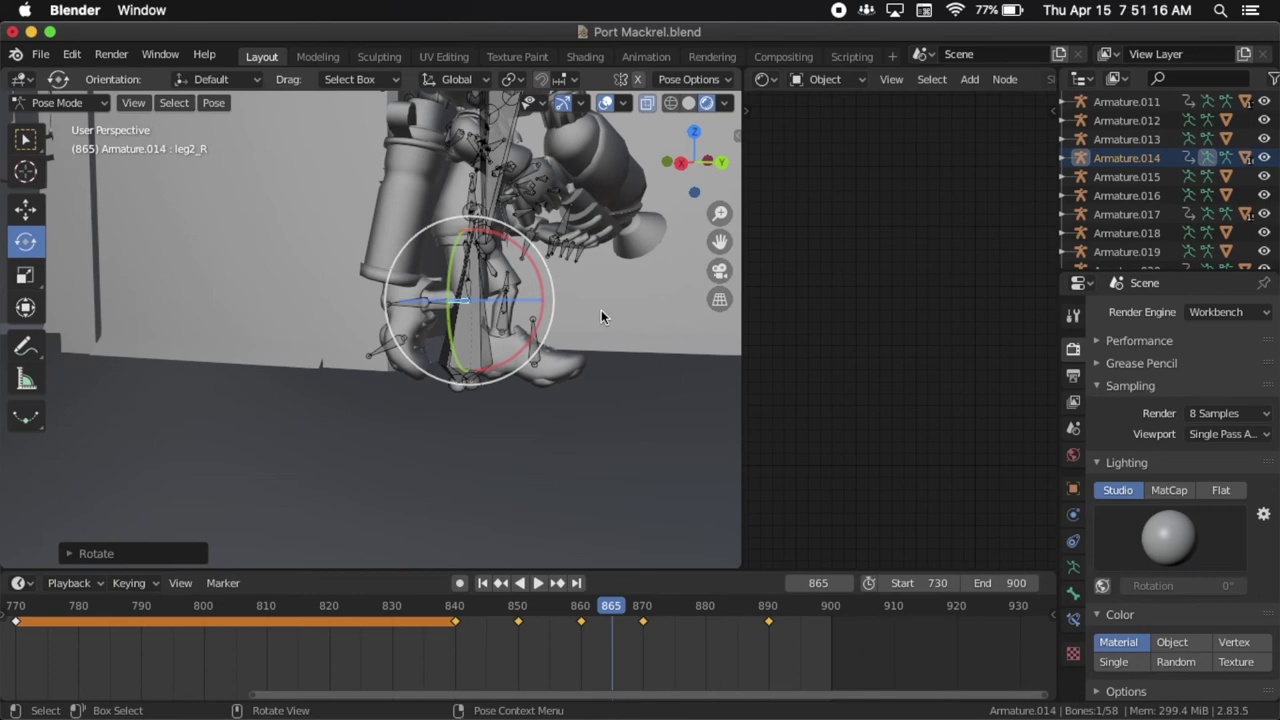
pyautogui.press('i')
pyautogui.click(601, 314)
# At frame 870, rotate the leg2_R bone forward to straighten the right knee.
pyautogui.press('Right')
pyautogui.press('Right')
pyautogui.press('Right')
pyautogui.press('Right')
pyautogui.press('Right')
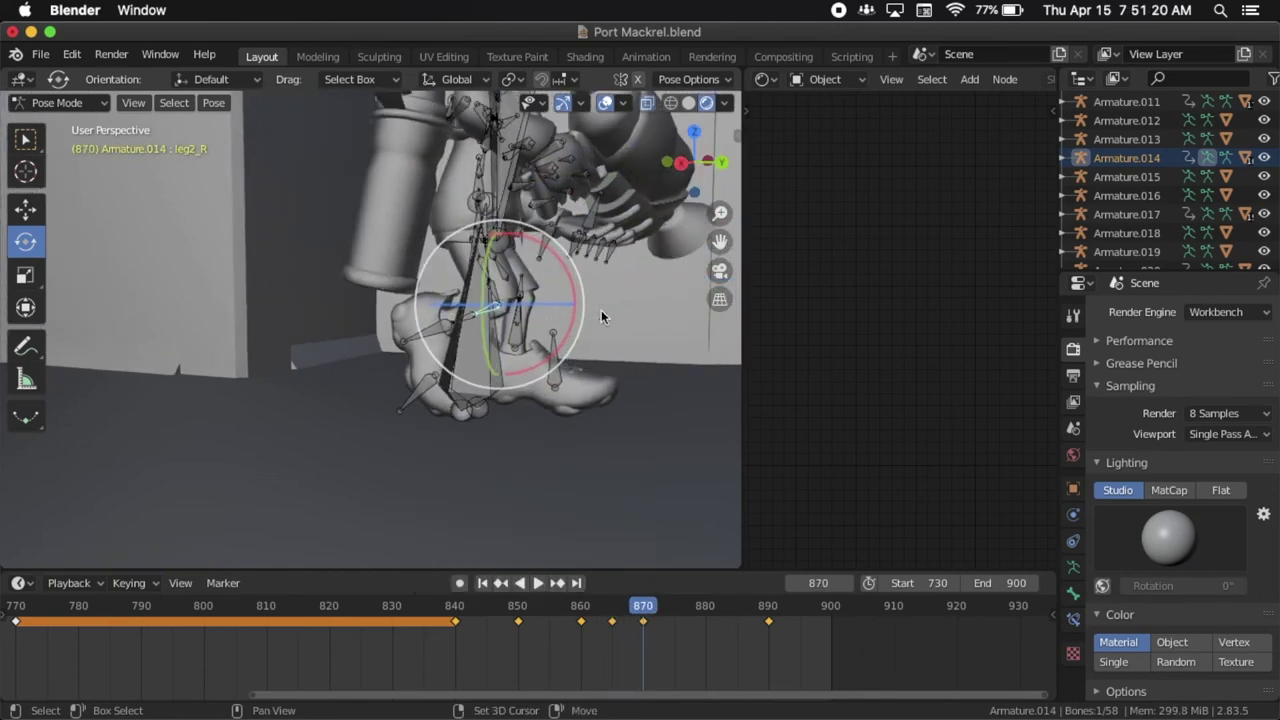
pyautogui.keyDown('shift'); pyautogui.moveTo(601, 310); pyautogui.dragTo(577, 310, button='middle'); pyautogui.keyUp('shift')
pyautogui.moveTo(540, 267); pyautogui.dragTo(467, 196)
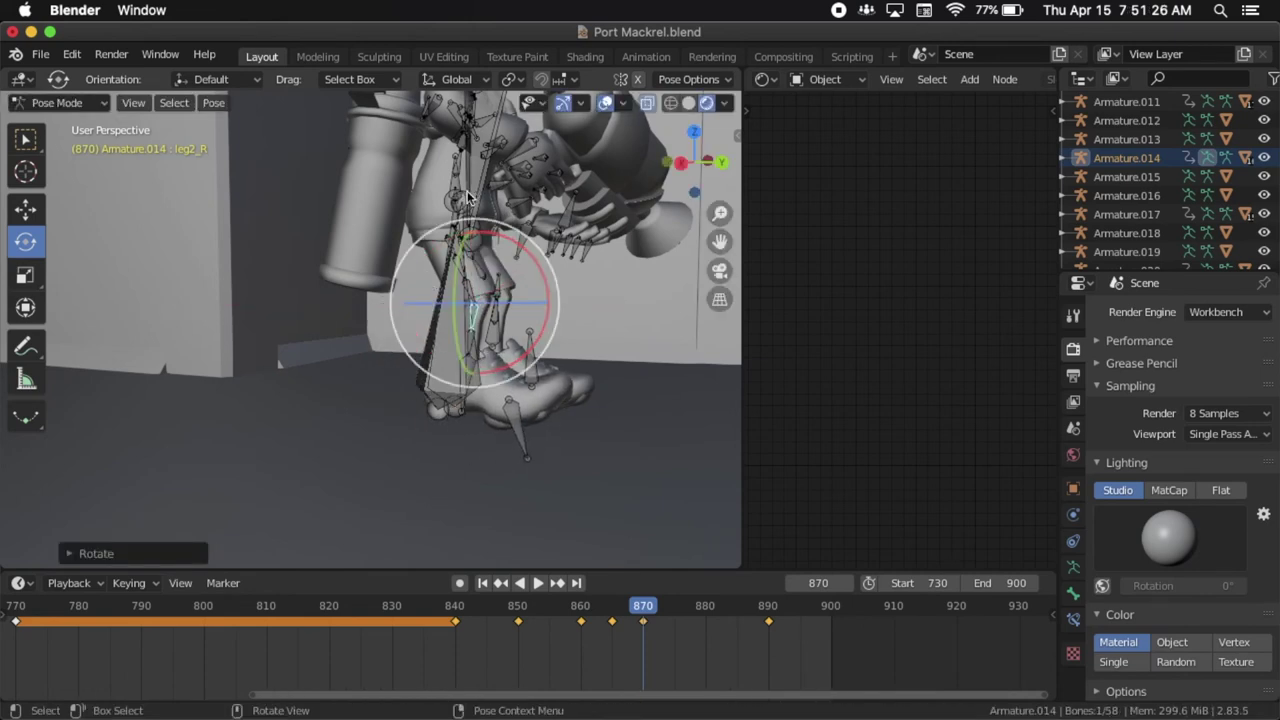
pyautogui.scroll(-5, 467, 192)
pyautogui.scroll(5, 467, 192)
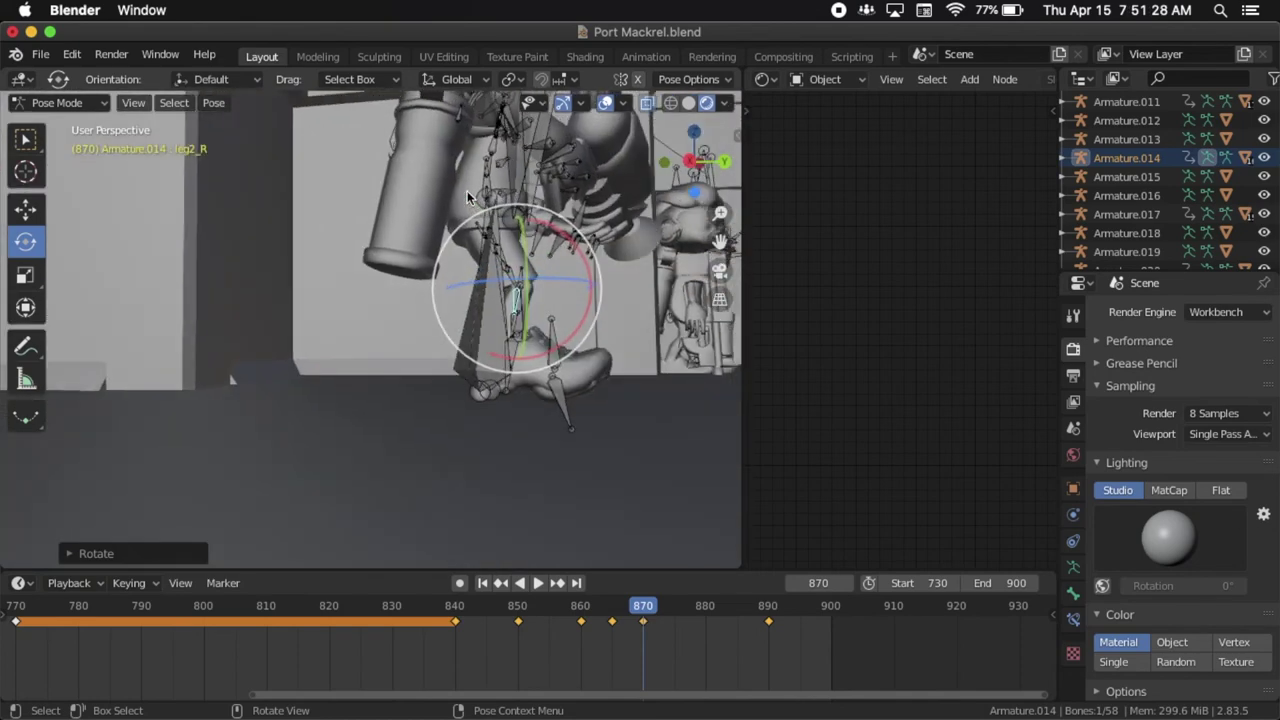
# Fine-tune the rotation of the leg2_R bone and insert a LocRot keyframe at frame 870.
pyautogui.moveTo(547, 233); pyautogui.dragTo(565, 246)
pyautogui.scroll(-5, 565, 246)
pyautogui.scroll(3, 565, 246)
pyautogui.scroll(-2, 565, 246)
pyautogui.keyDown('shift'); pyautogui.scroll(3, 565, 252); pyautogui.keyUp('shift')
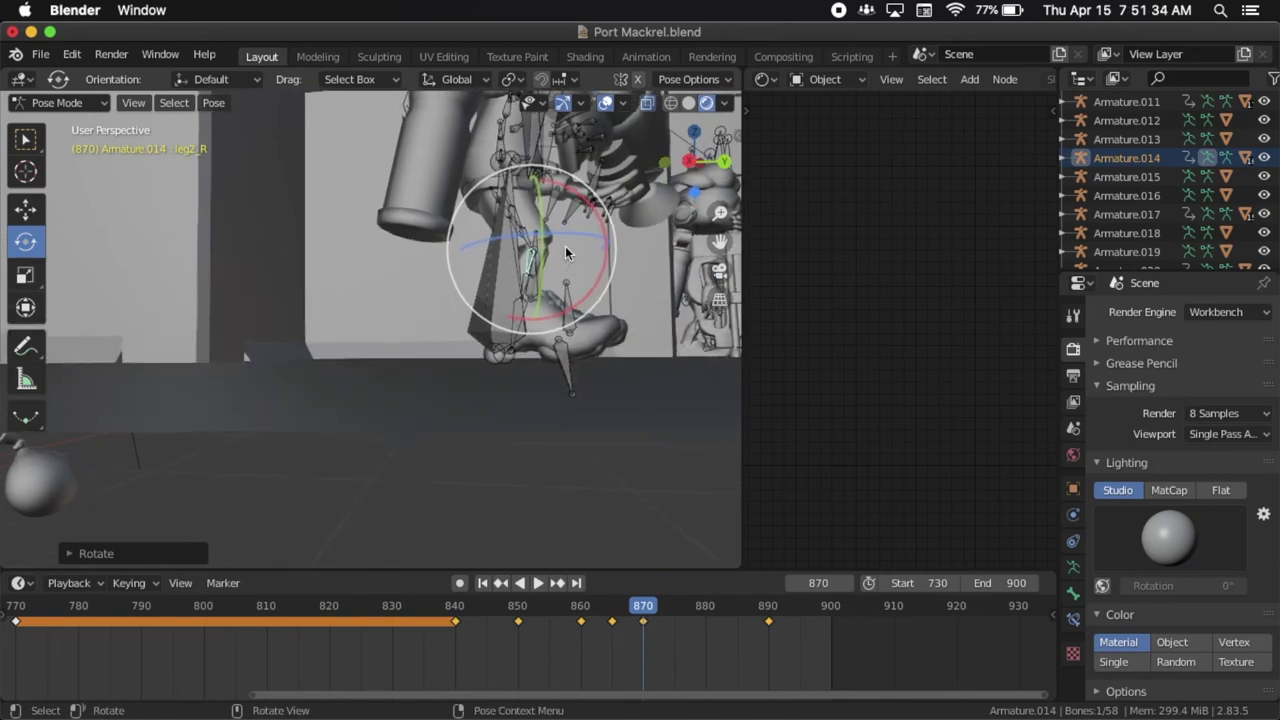
pyautogui.press('i')
pyautogui.click(590, 270)
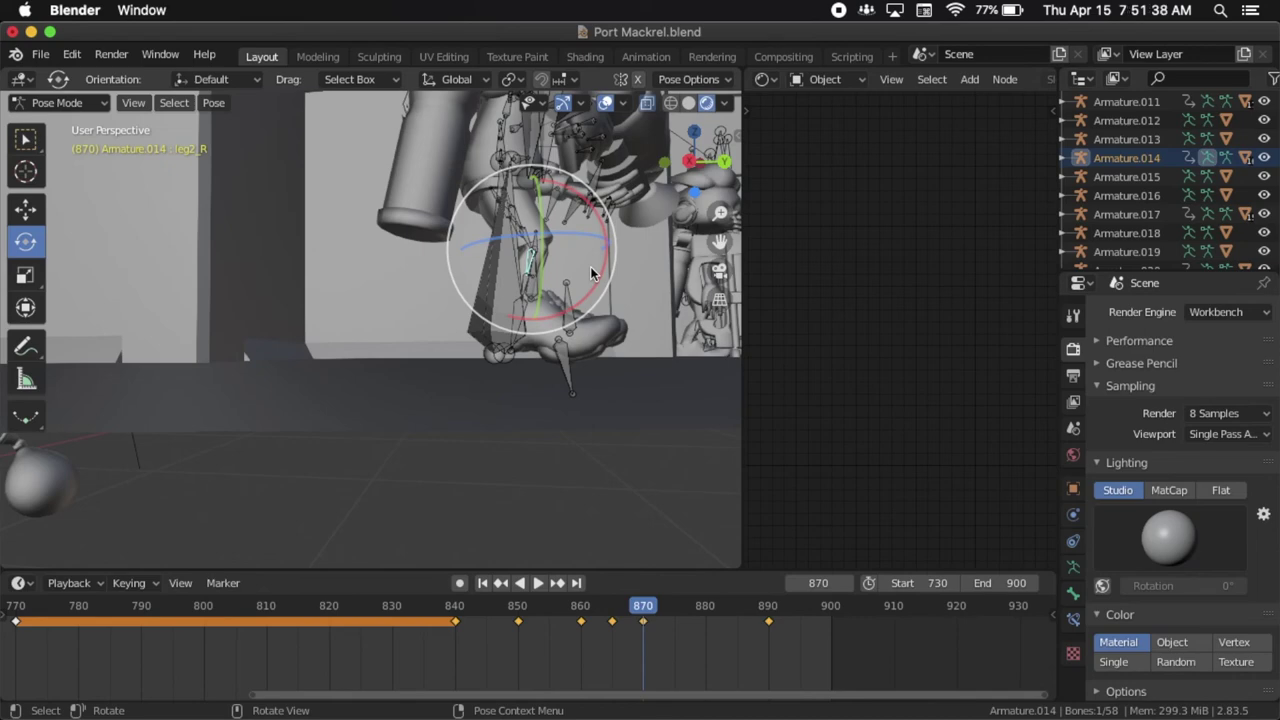
# Select the crotch_L bone and insert a LocRot keyframe for its current pose at frame 860.
pyautogui.hscroll(5, 590, 266)
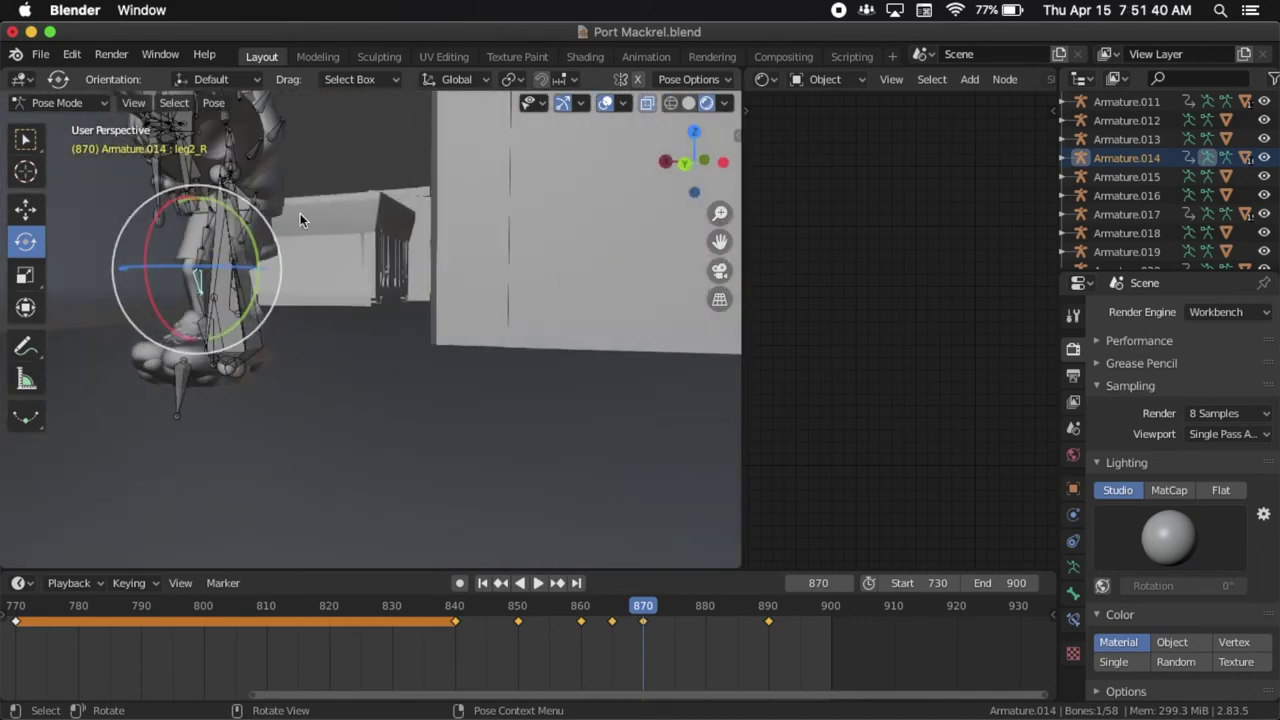
pyautogui.click(257, 206)
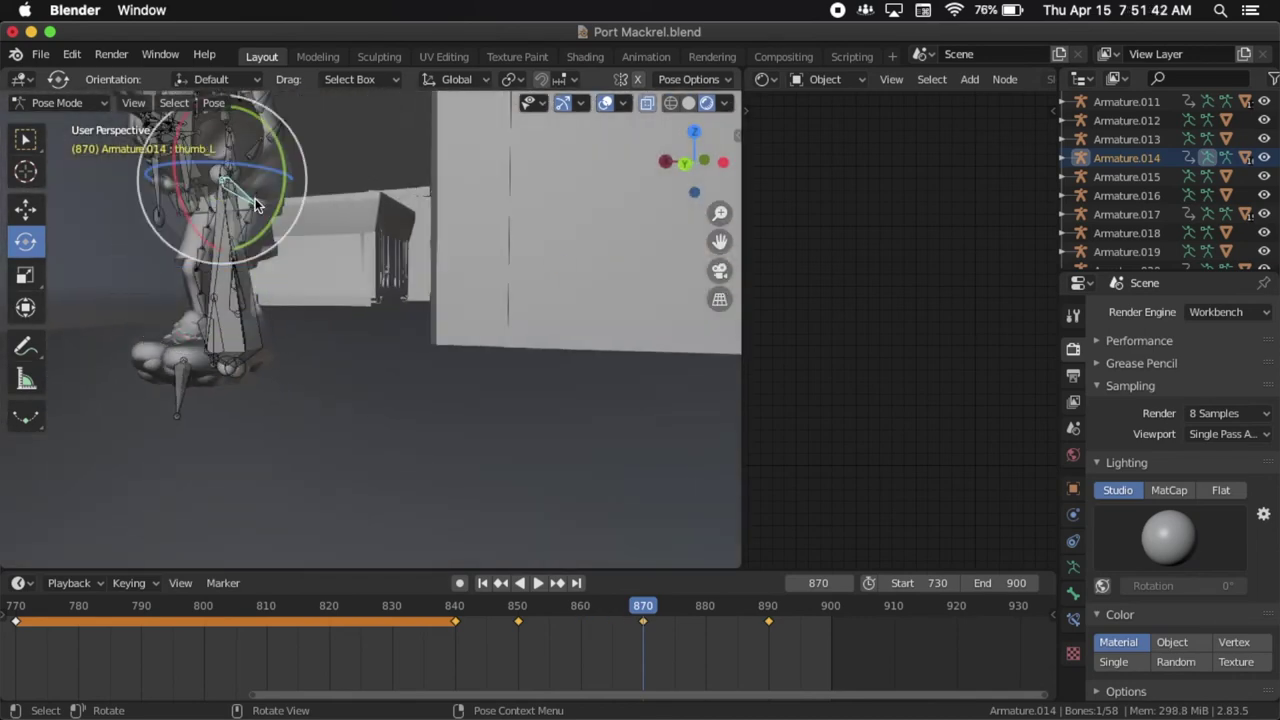
pyautogui.click(258, 205)
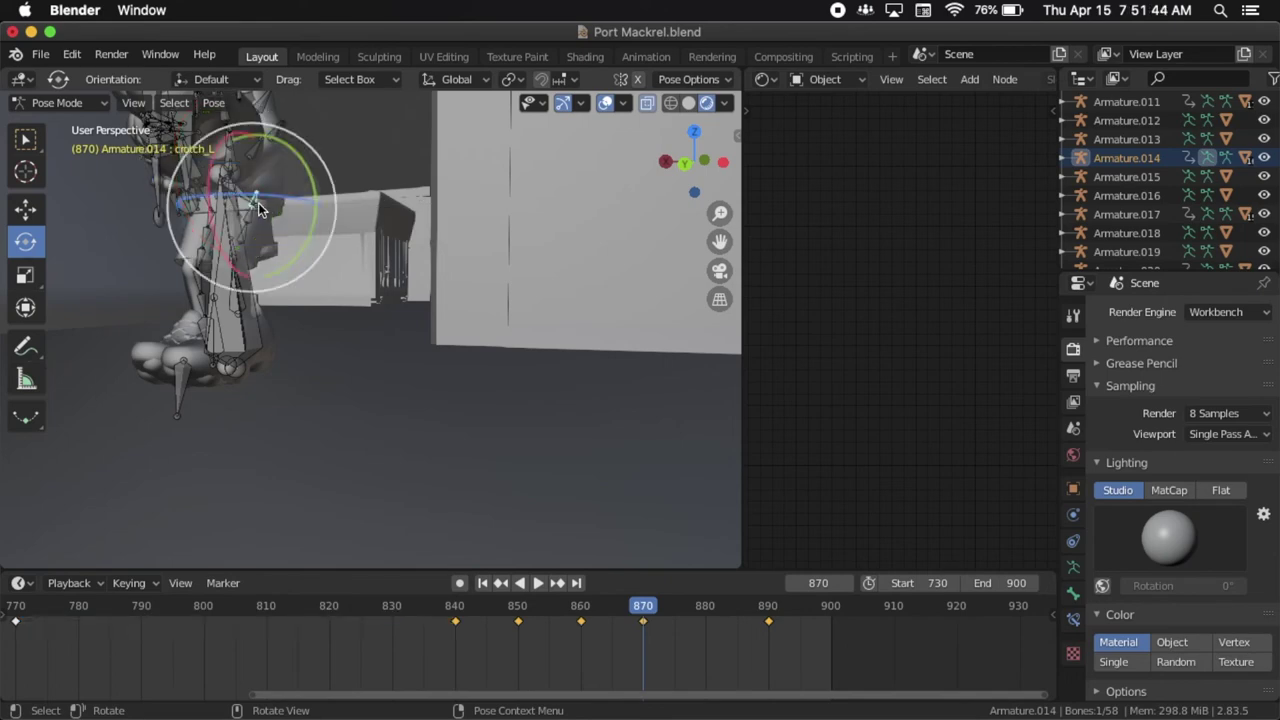
pyautogui.hscroll(-5, 294, 225)
pyautogui.hscroll(8, 294, 225)
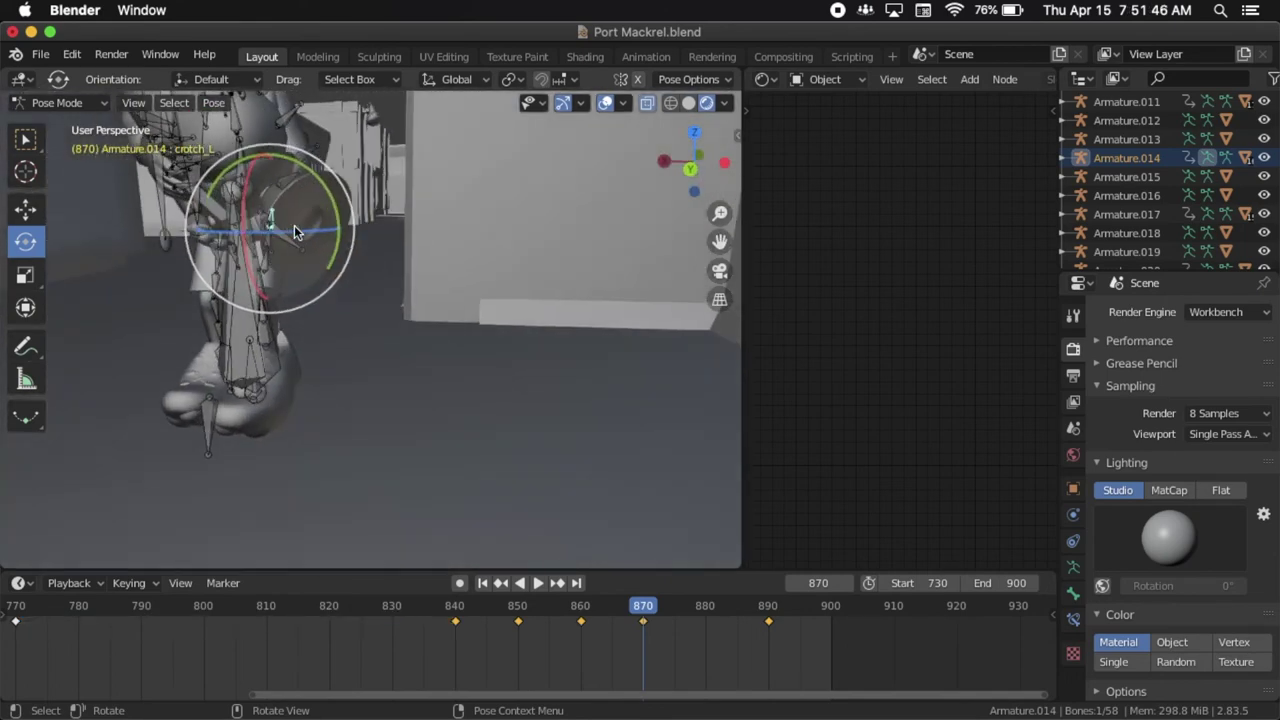
pyautogui.hscroll(-2, 294, 225)
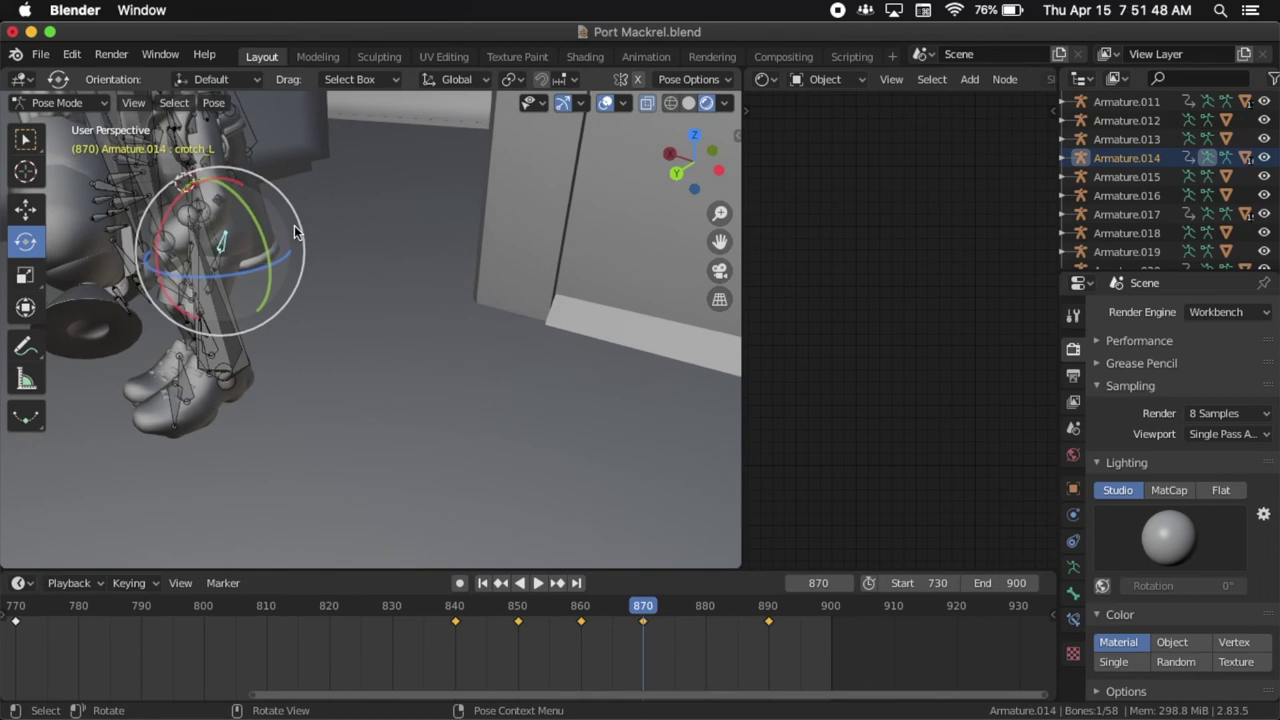
pyautogui.hscroll(-1, 294, 225)
pyautogui.hscroll(2, 294, 225)
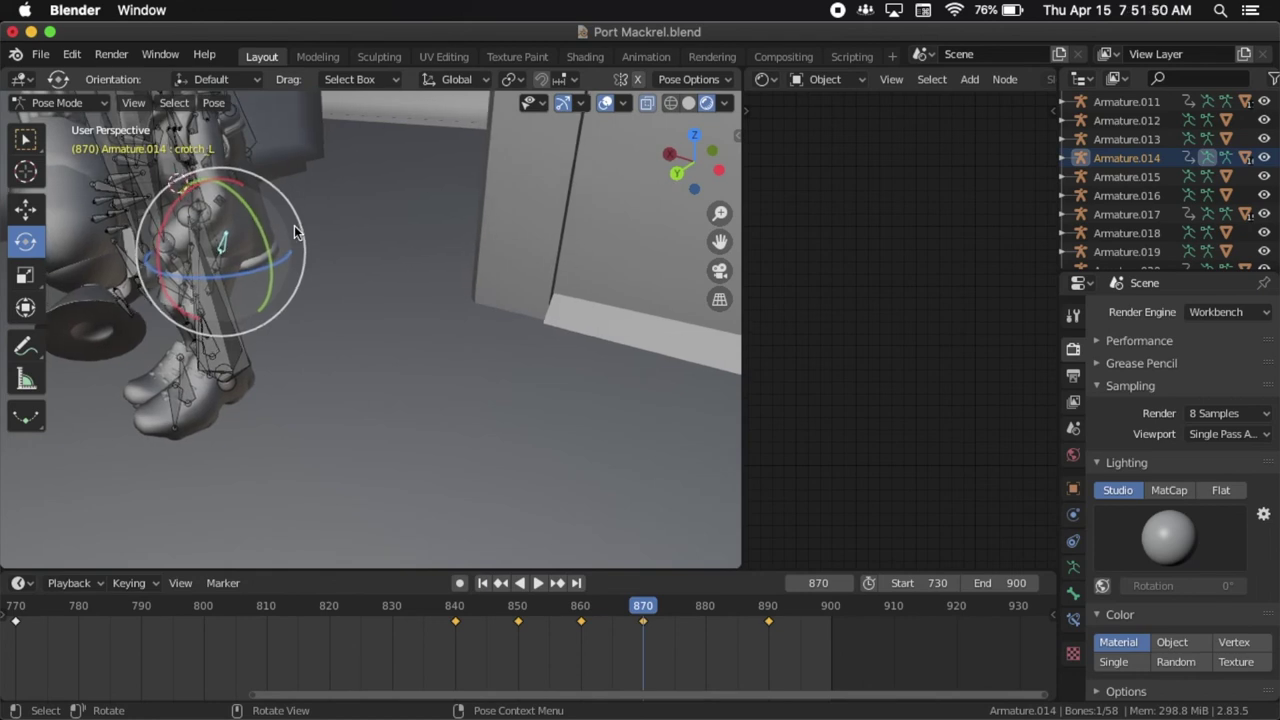
pyautogui.hscroll(-2, 294, 225)
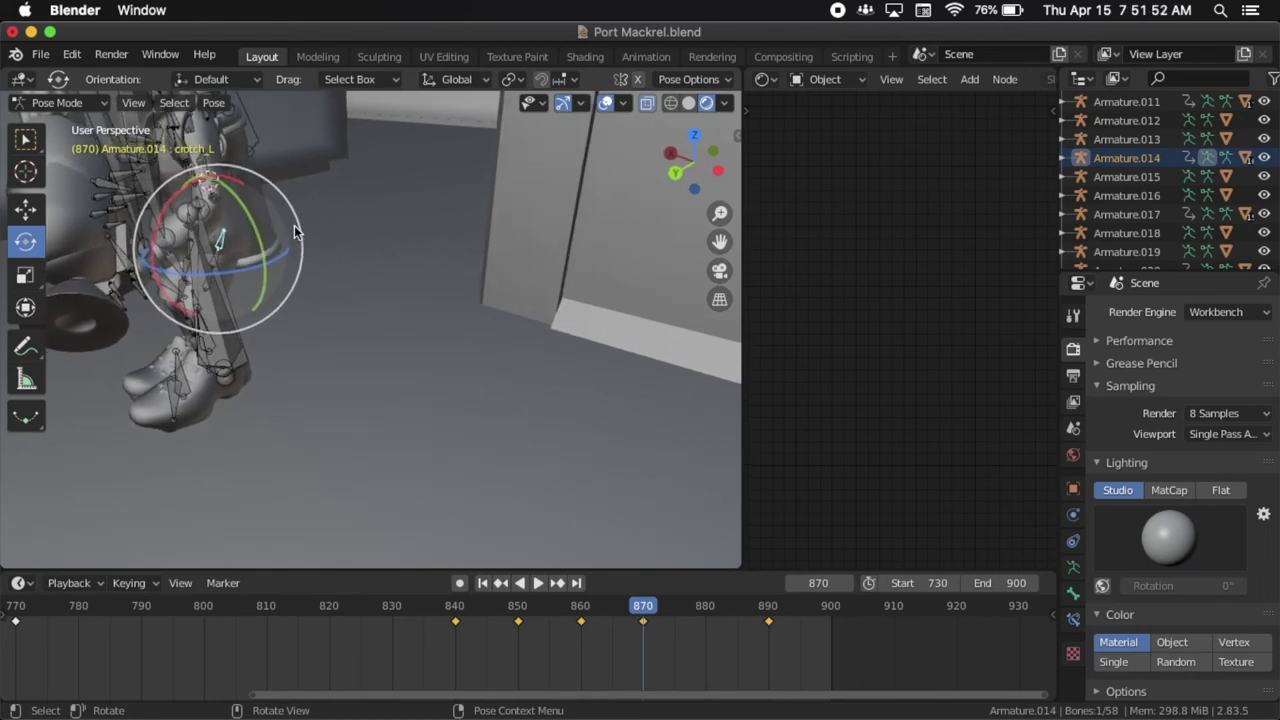
pyautogui.hotkey('alt', 'a')
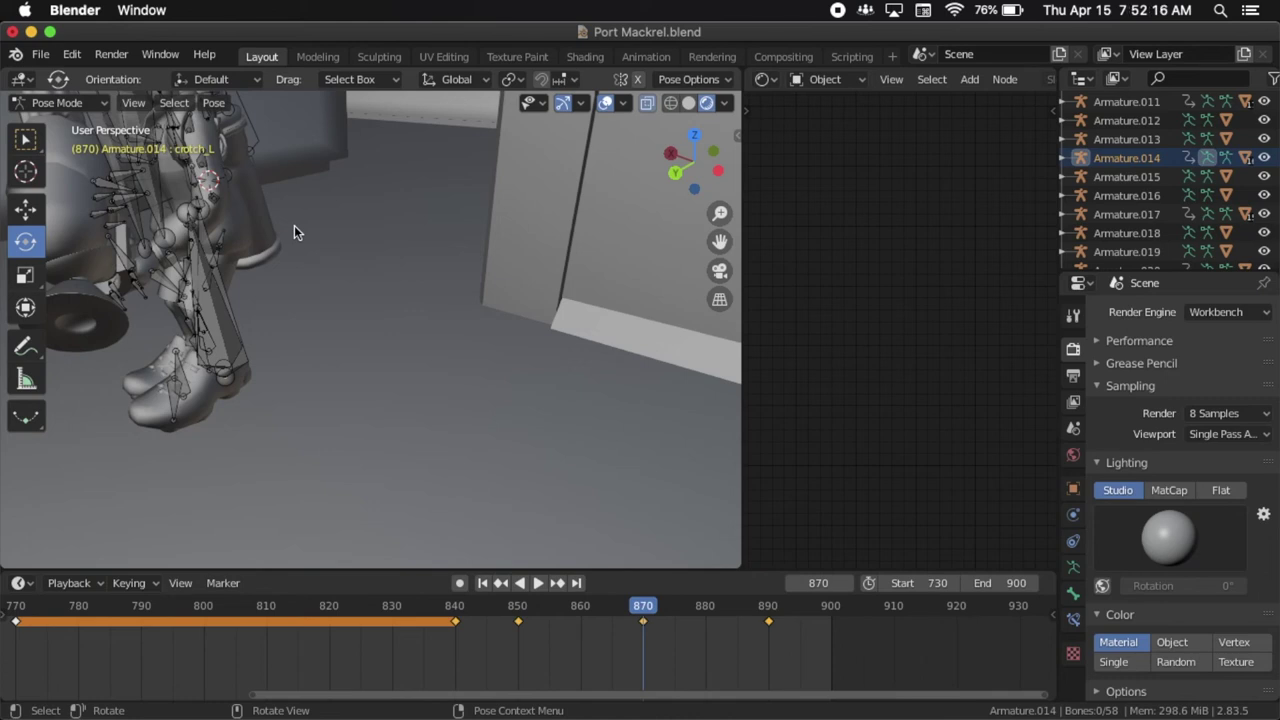
pyautogui.click(223, 236)
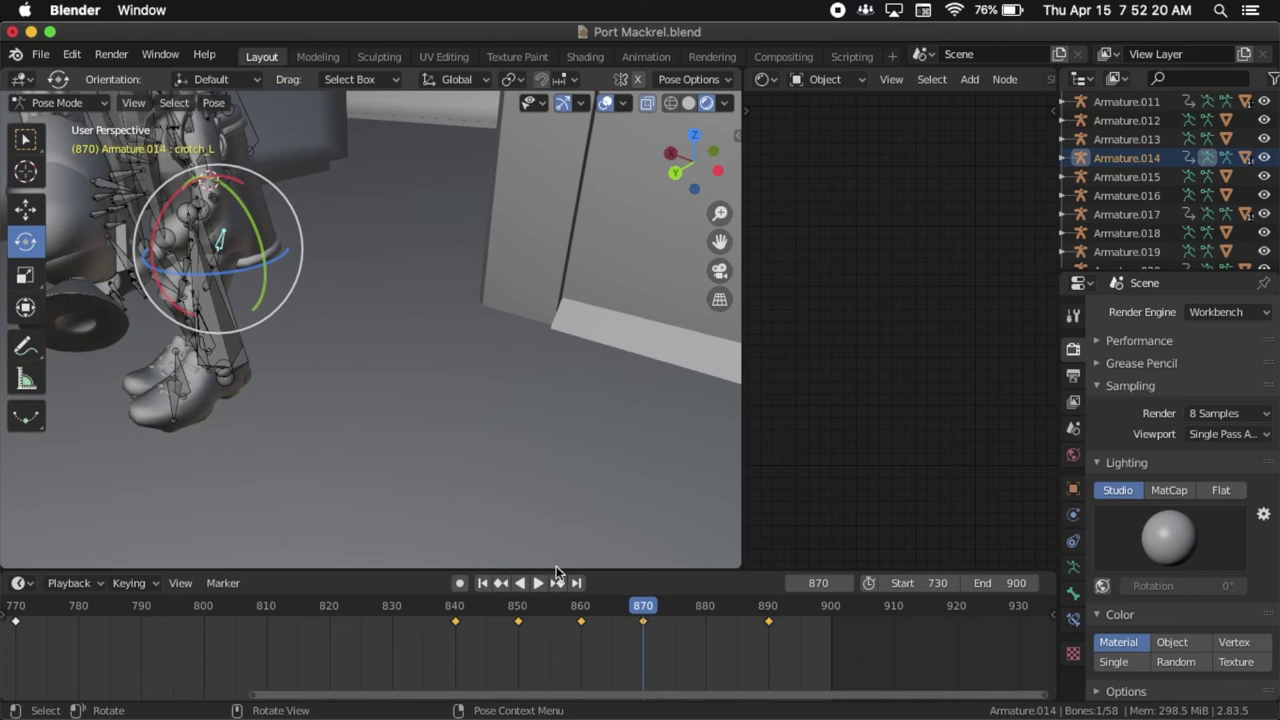
pyautogui.click(581, 610)
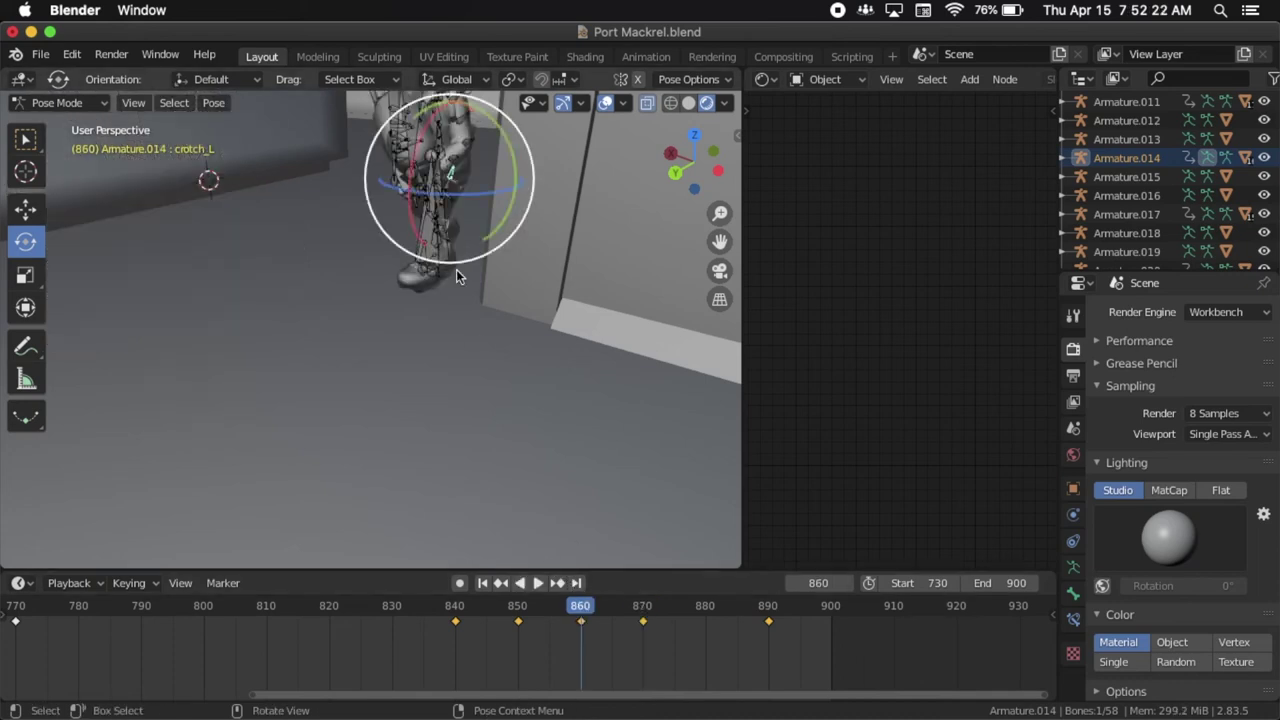
pyautogui.press('i')
pyautogui.click(502, 347)
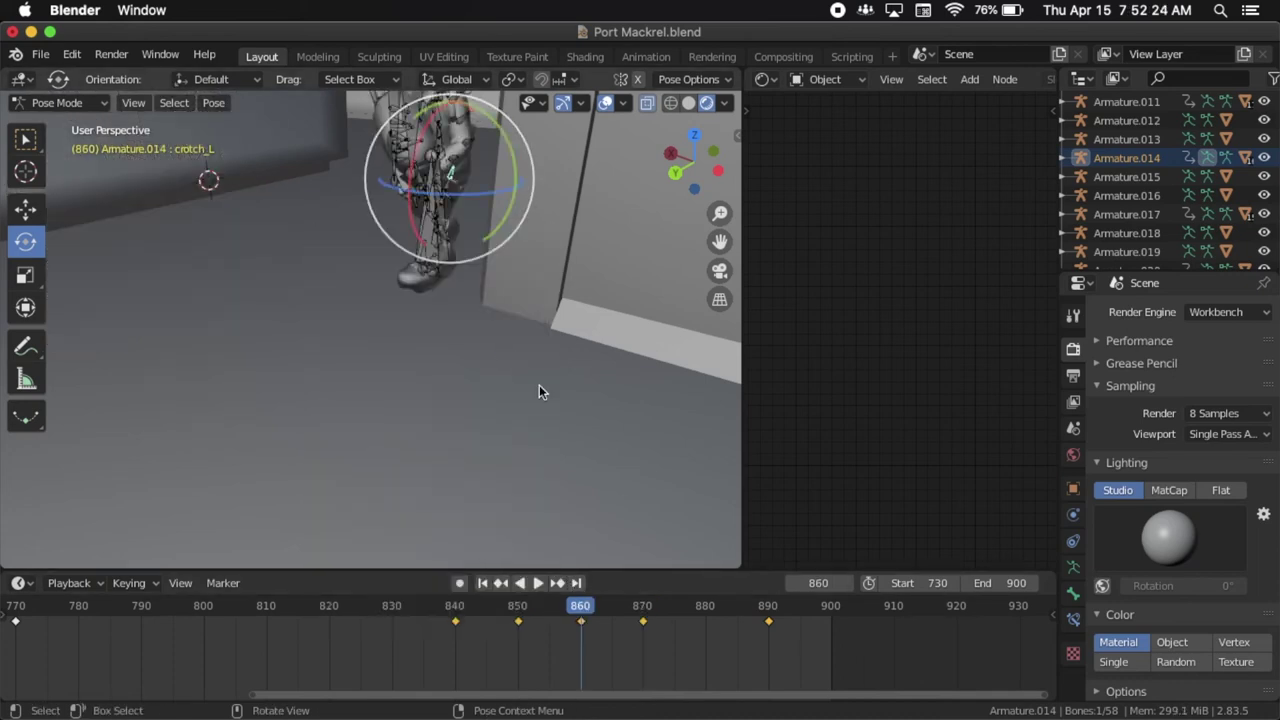
# At frame 870, rotate the crotch_L bone so the left leg swings backward, and insert a LocRot keyframe.
pyautogui.press('space')
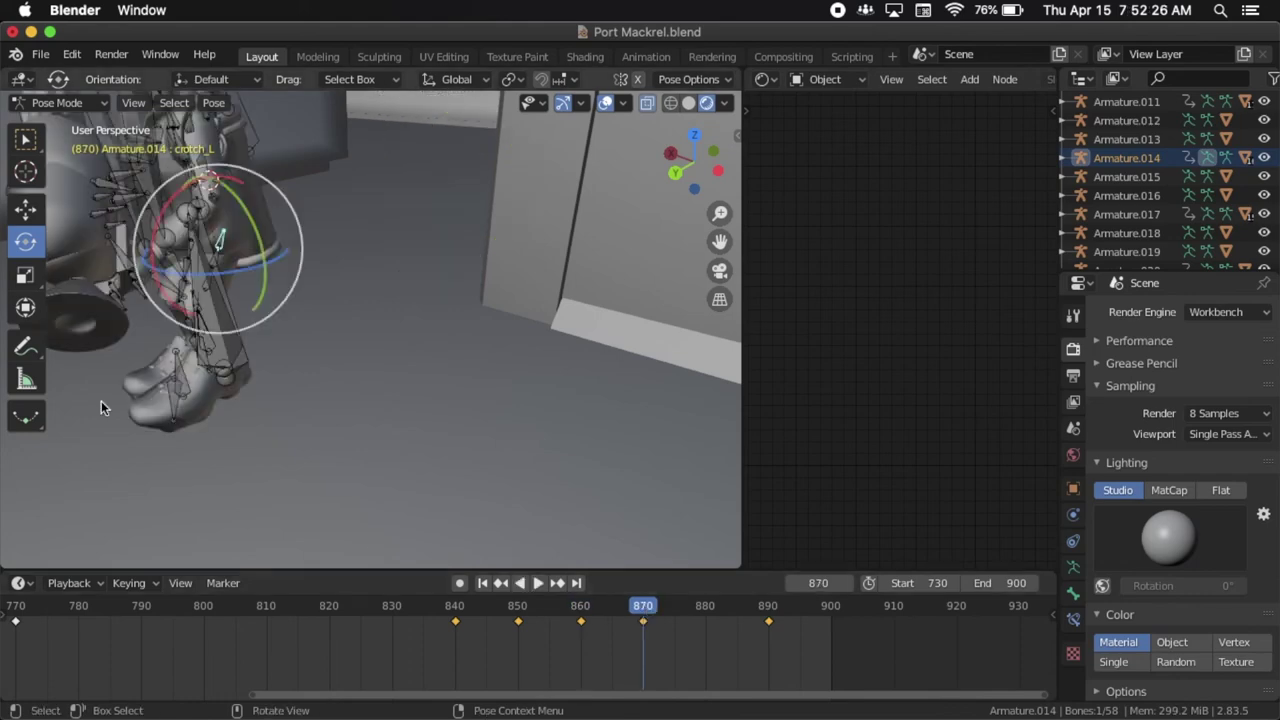
pyautogui.moveTo(176, 198); pyautogui.dragTo(147, 243)
pyautogui.scroll(-3, 147, 243)
pyautogui.moveTo(147, 243); pyautogui.dragTo(147, 243, button='middle')
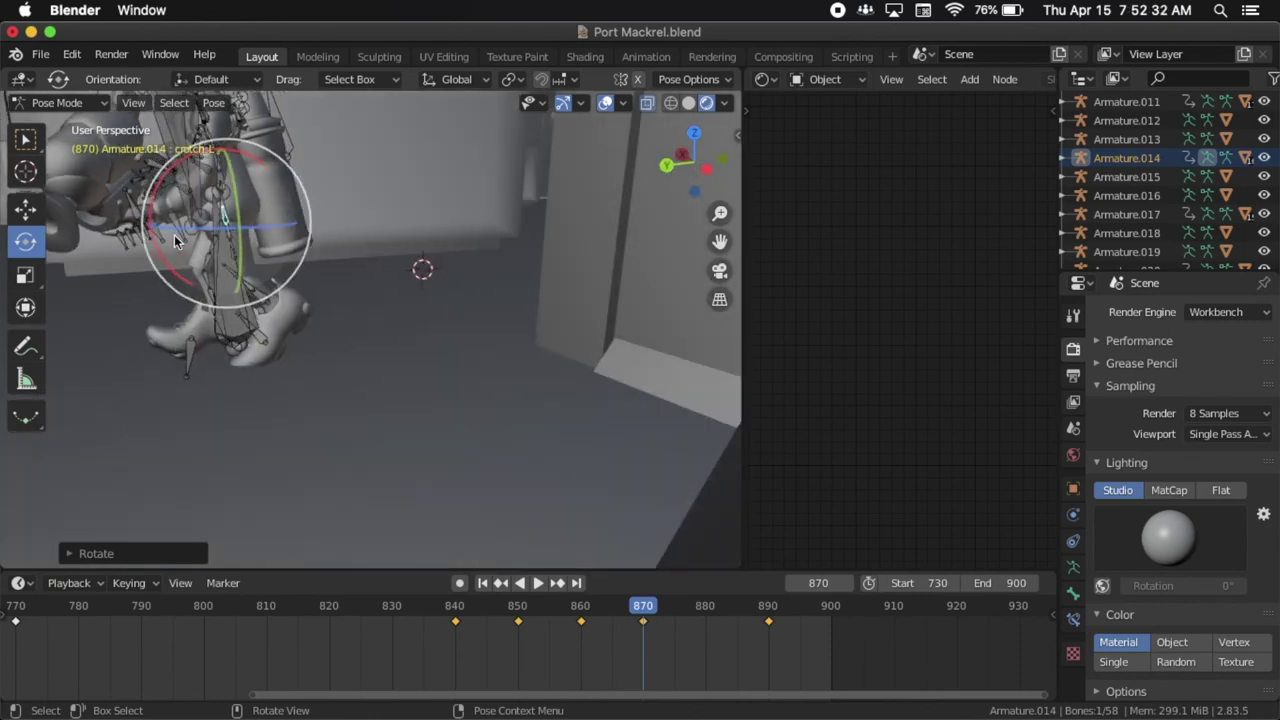
pyautogui.press('i')
pyautogui.click(370, 223)
pyautogui.moveTo(370, 225); pyautogui.dragTo(370, 225, button='middle')
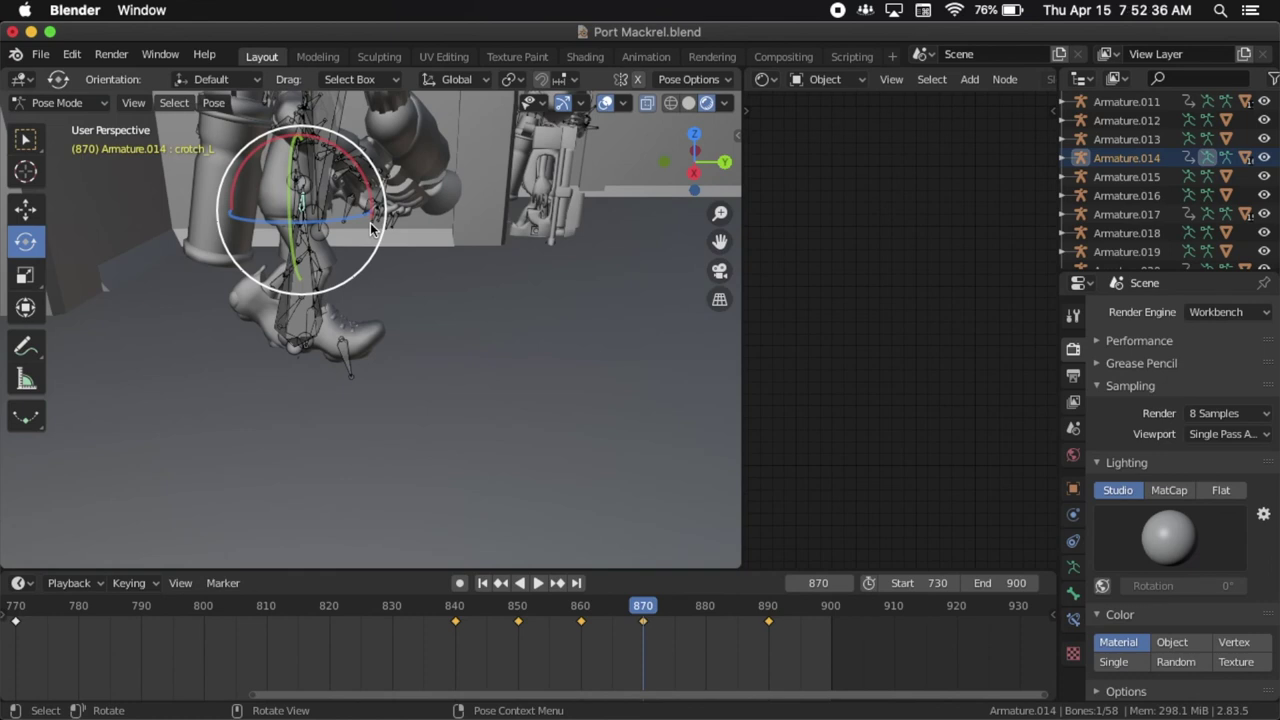
# Play the animation from frame 840 past frame 870 to check the leg movement.
pyautogui.click(456, 612)
pyautogui.press('space')
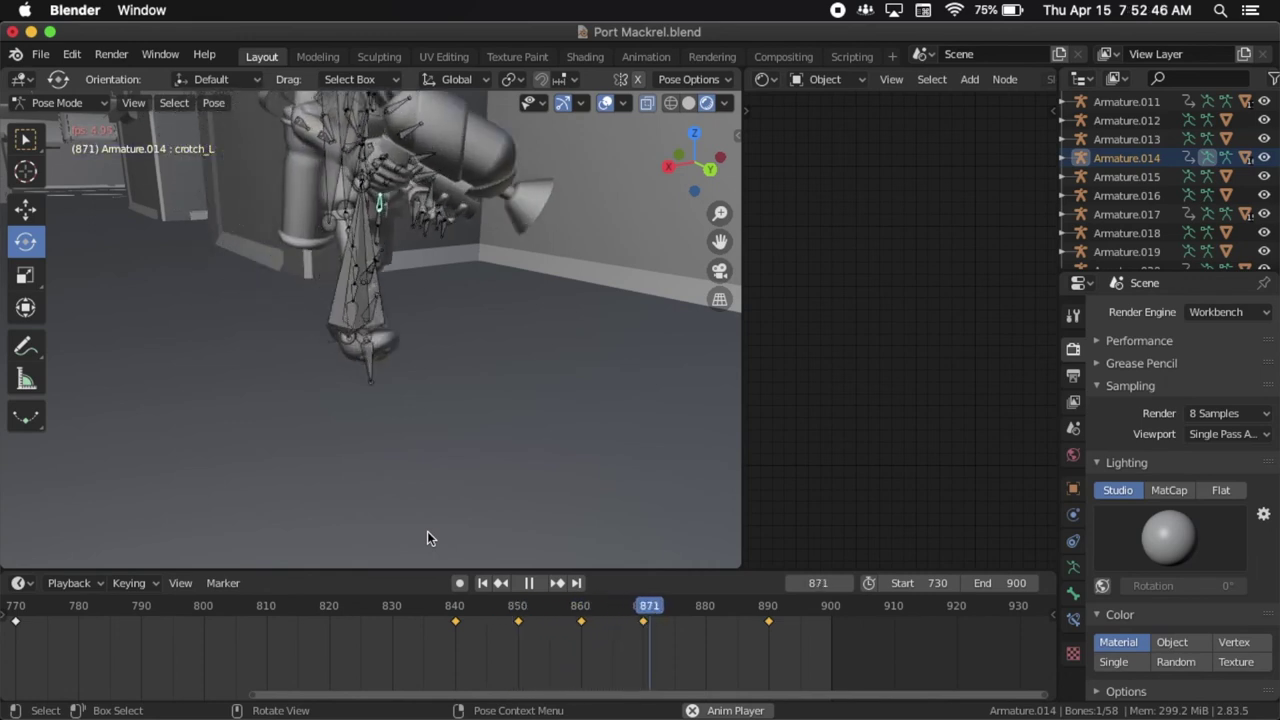
pyautogui.press('space')
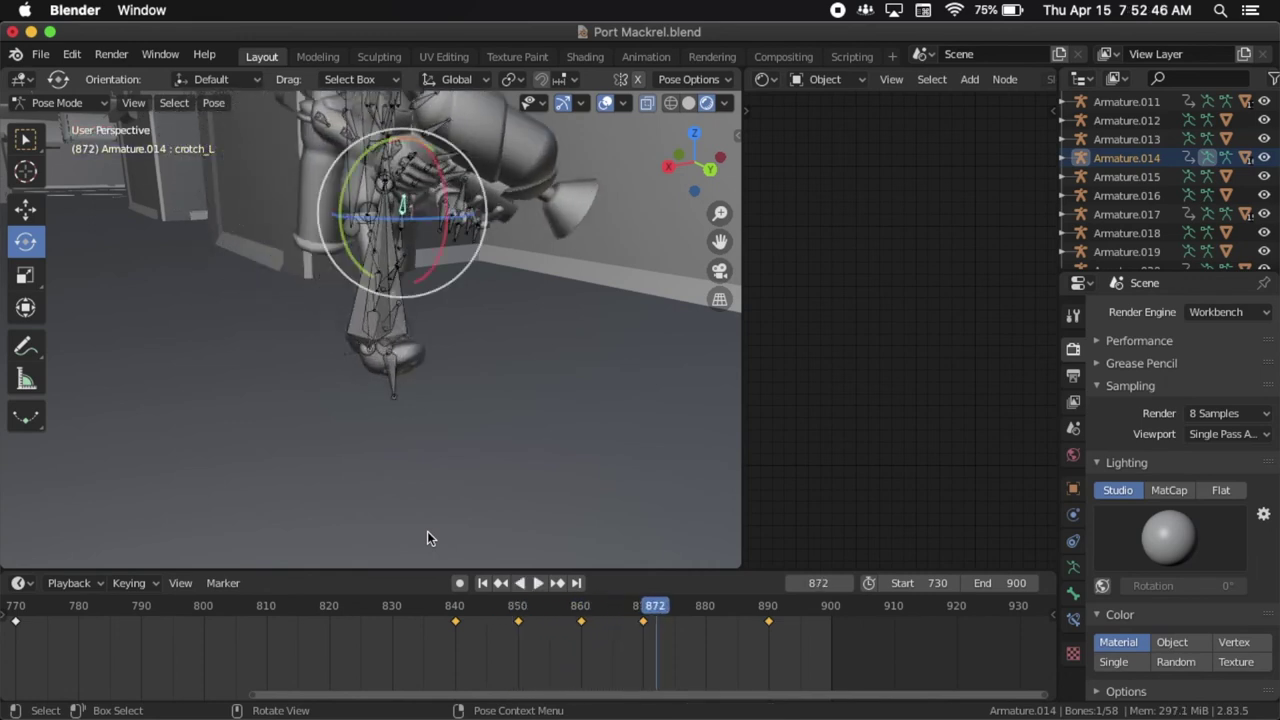
# Back at frame 870, leave Pose Mode, select Armature.014 as an object, and rotate it about the vertical Z axis to turn the character.
pyautogui.click(643, 608)
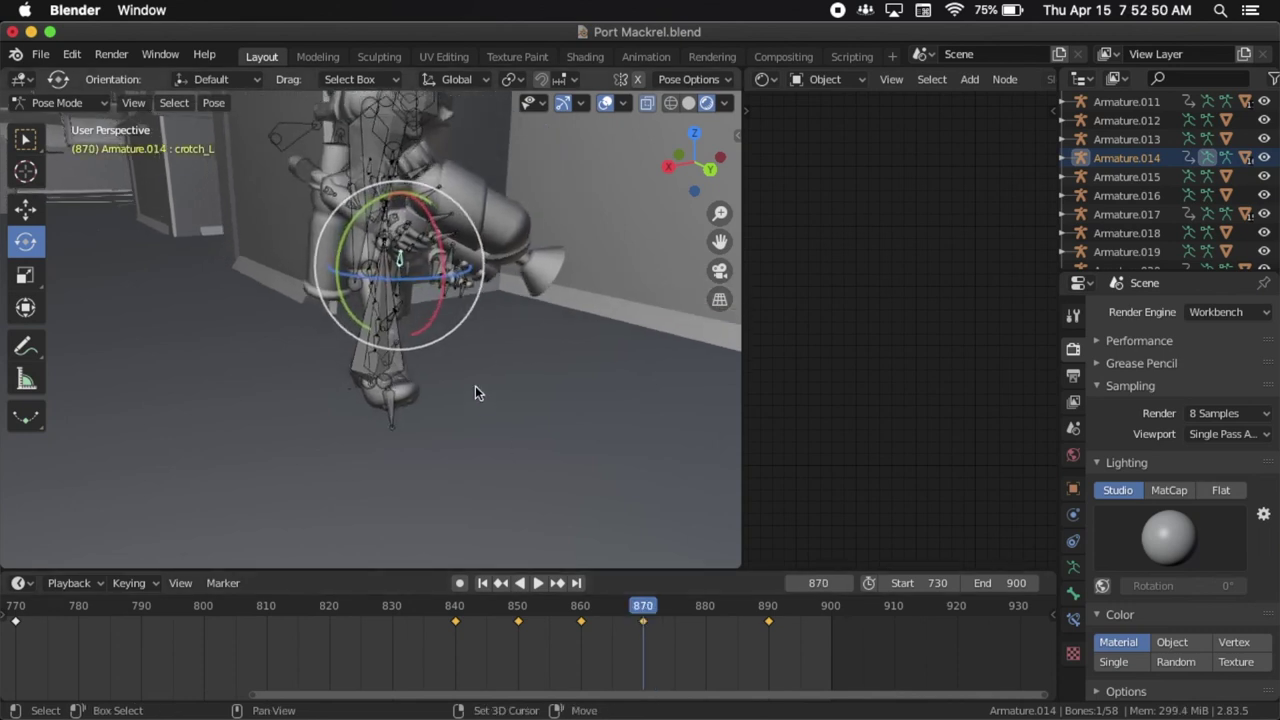
pyautogui.keyDown('shift'); pyautogui.scroll(3, 476, 390); pyautogui.keyUp('shift')
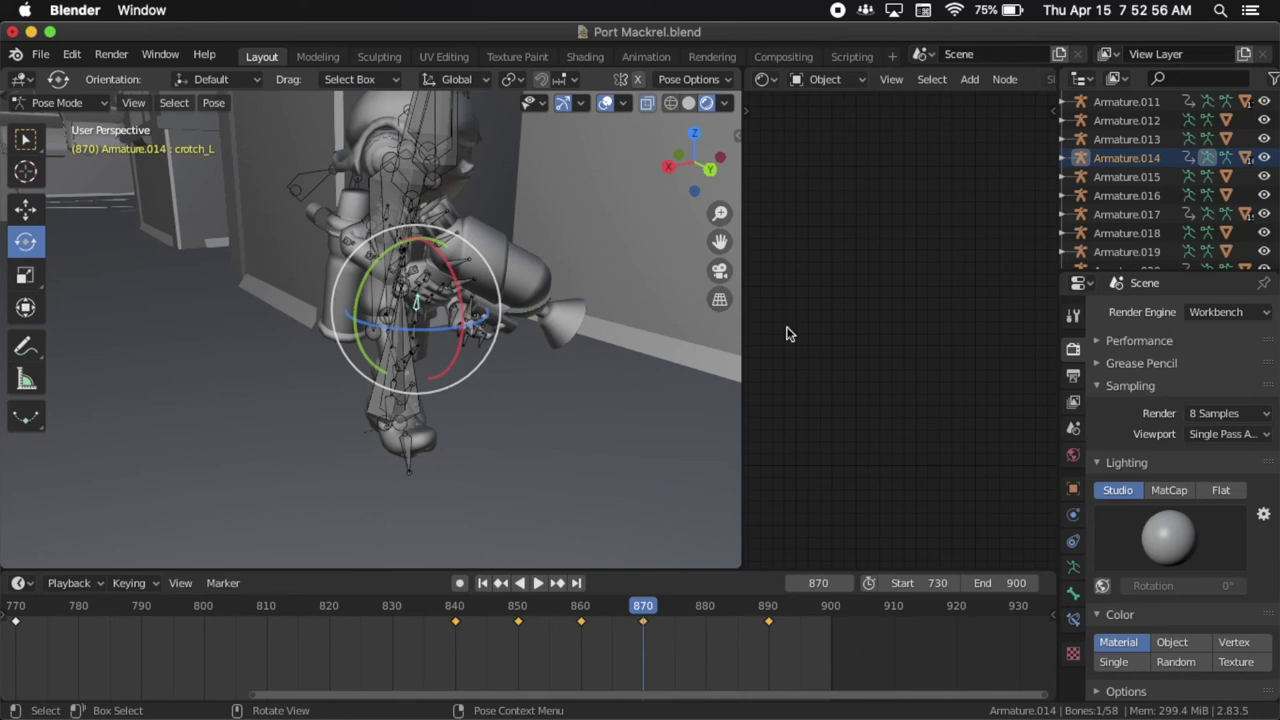
pyautogui.click(1208, 160)
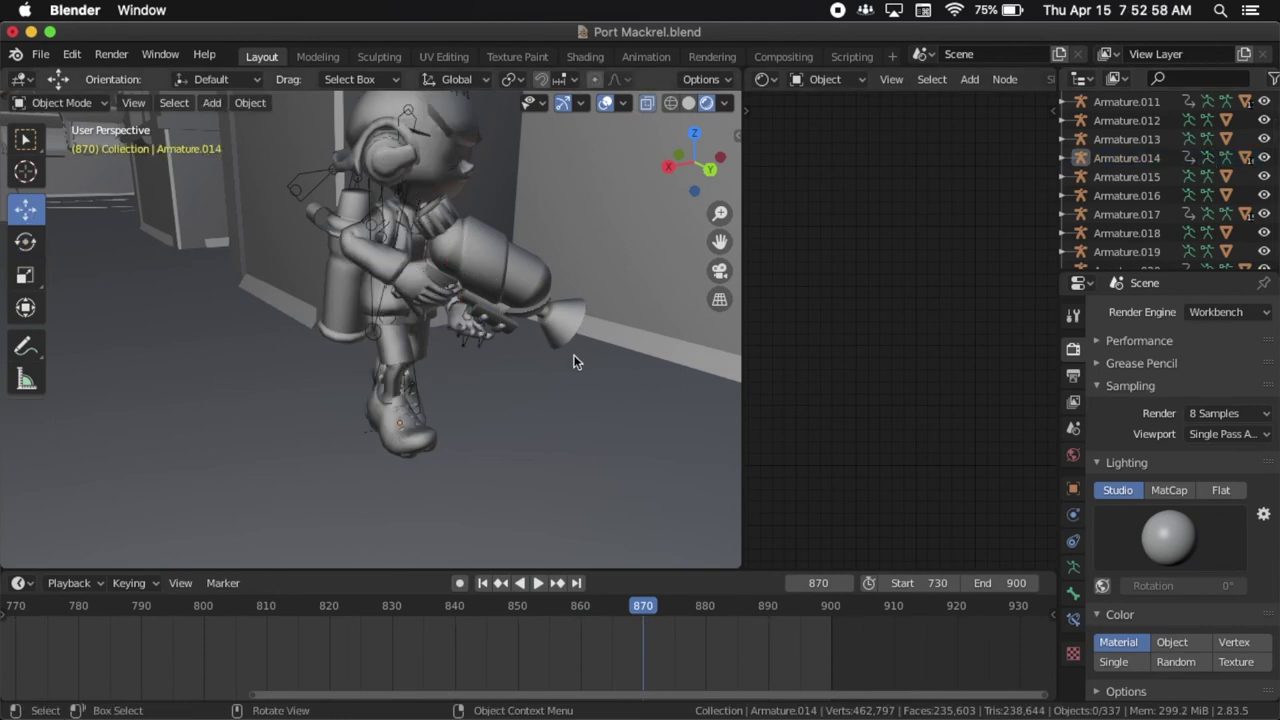
pyautogui.click(385, 325)
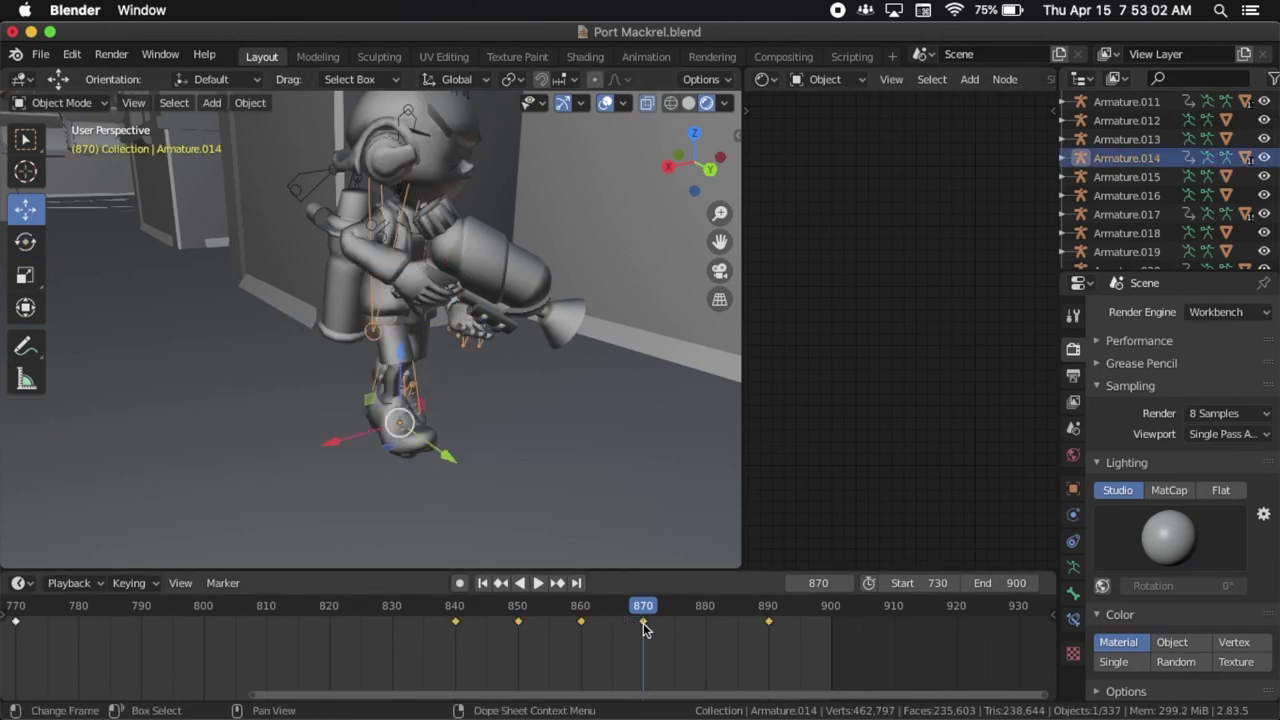
pyautogui.click(32, 246)
pyautogui.moveTo(395, 460); pyautogui.dragTo(464, 442)
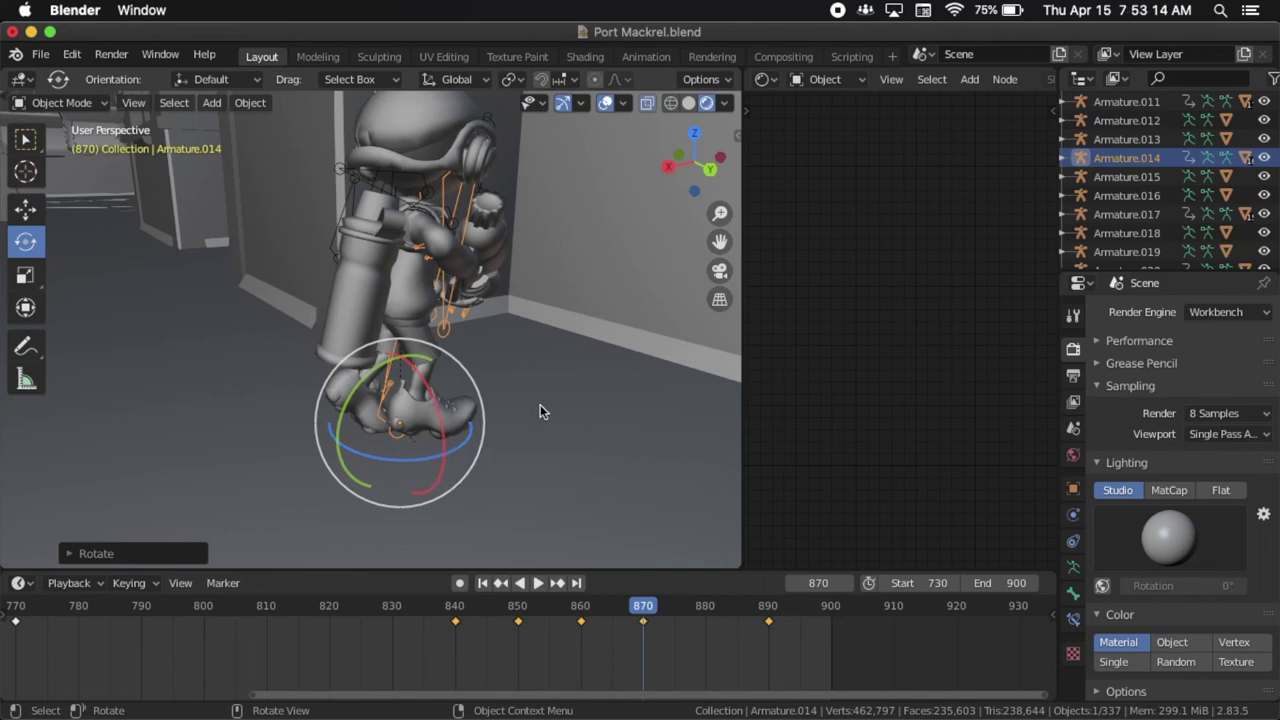
# Try leaning Armature.014 sideways about the X axis at frame 870, and insert a LocRot keyframe for the tilted pose.
pyautogui.hscroll(8, 540, 411)
pyautogui.hscroll(-10, 540, 405)
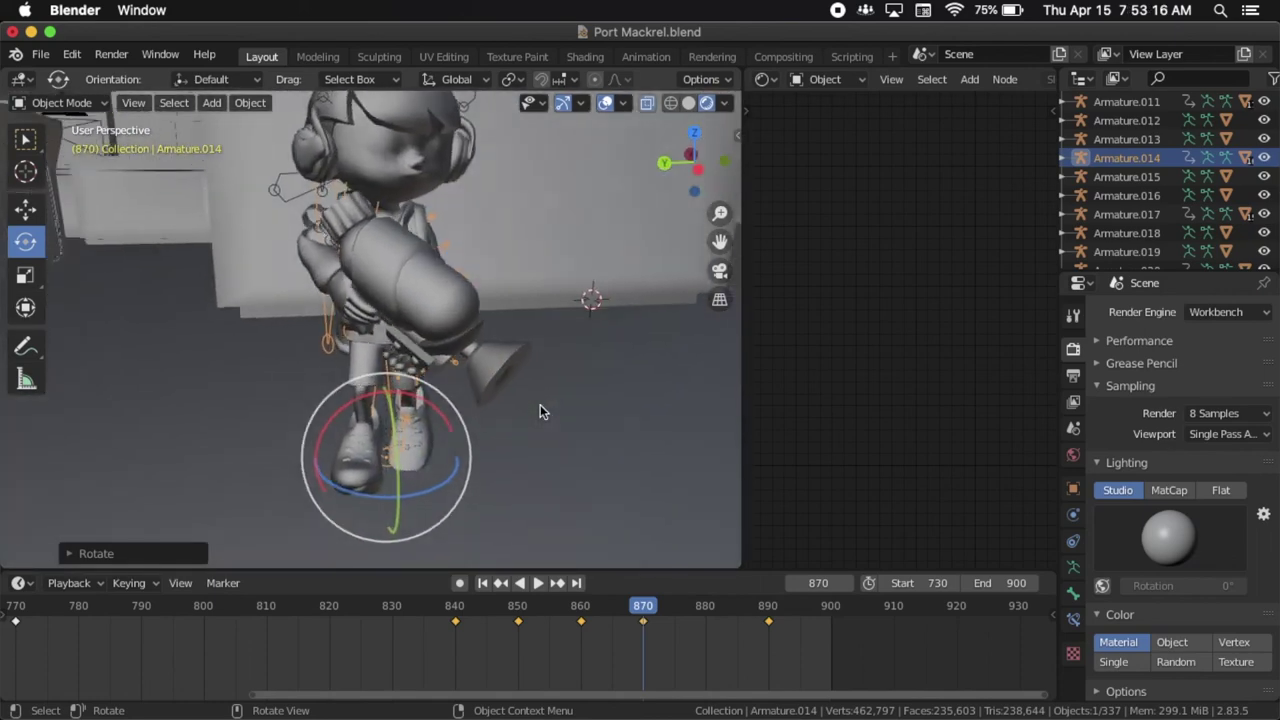
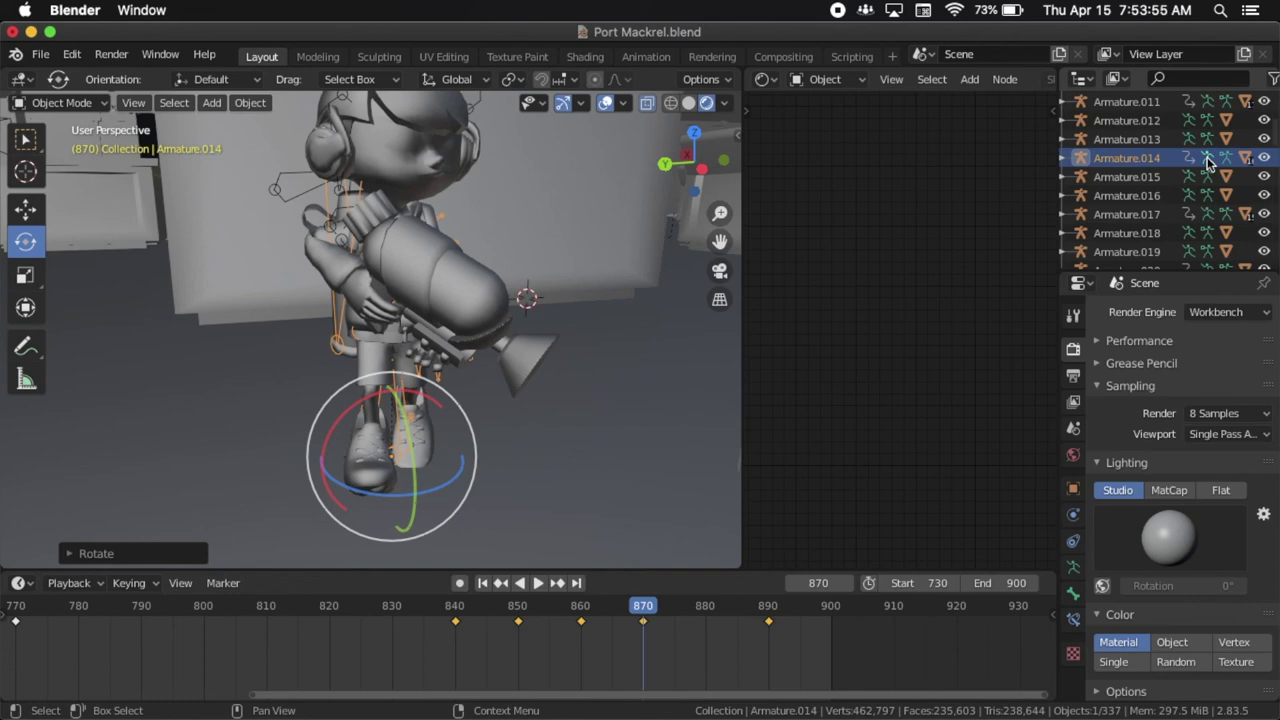
pyautogui.hscroll(5, 479, 271)
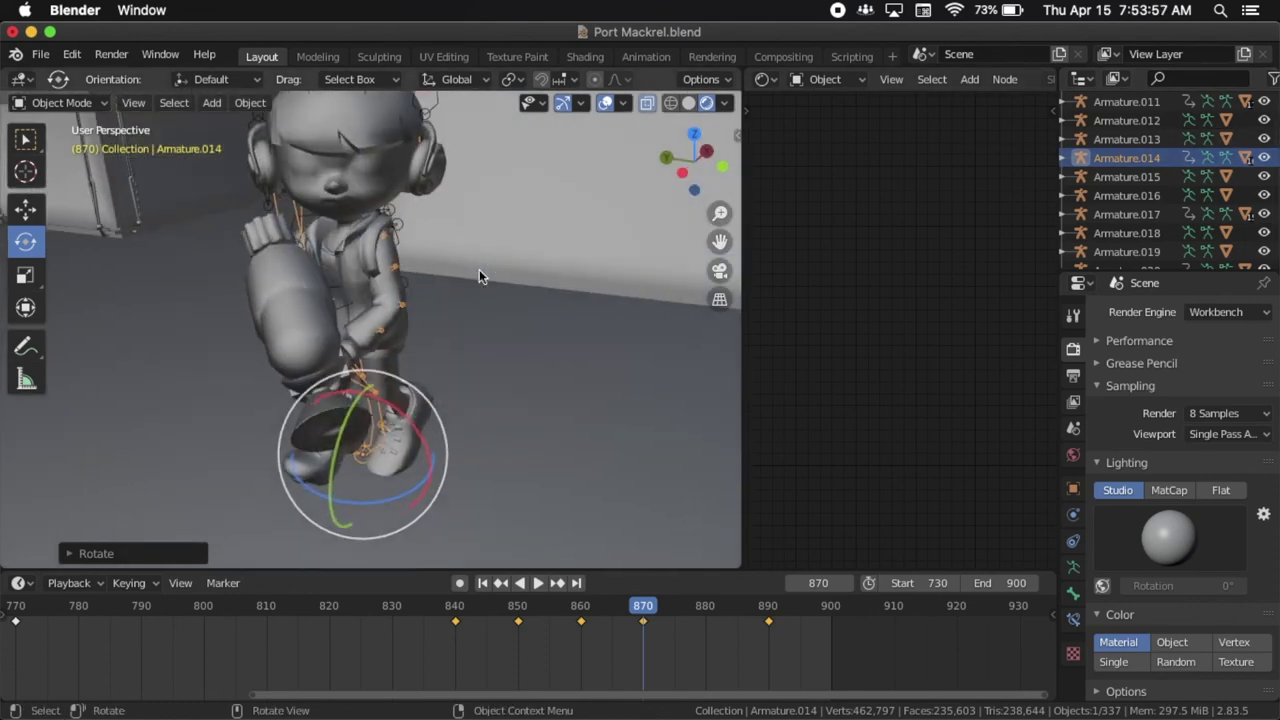
pyautogui.hscroll(10, 479, 277)
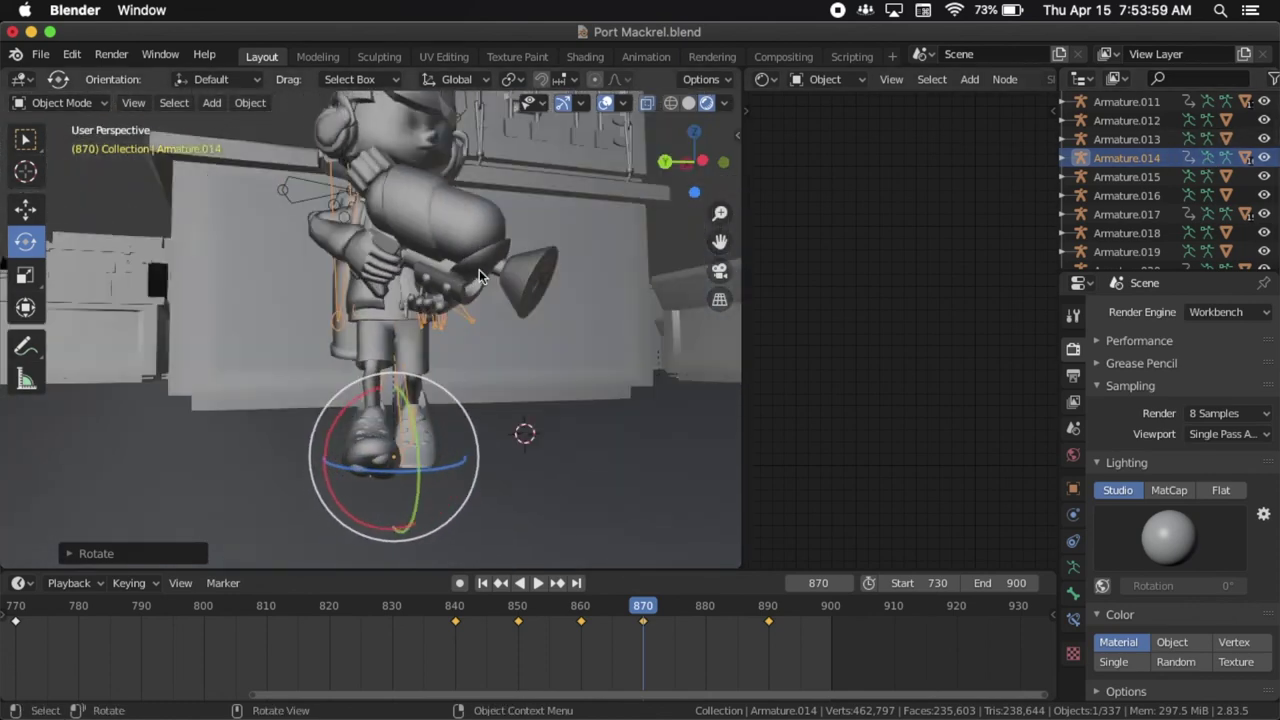
pyautogui.hscroll(10, 479, 277)
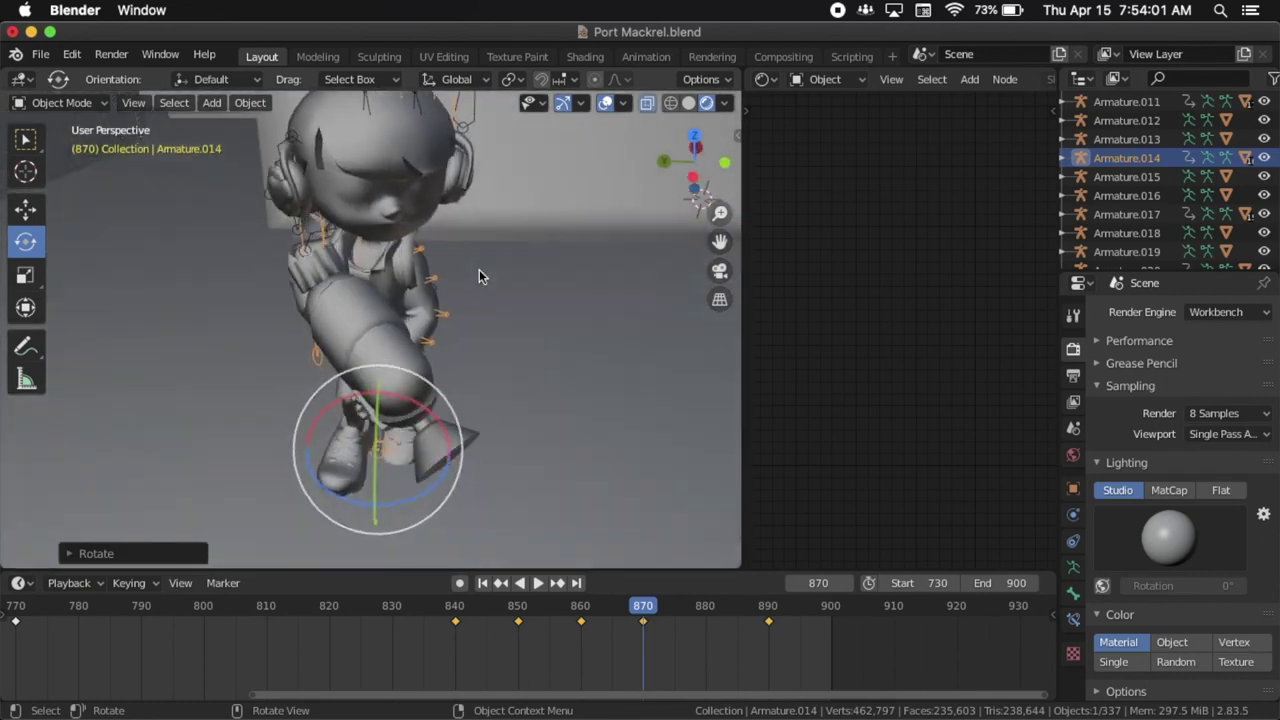
pyautogui.hscroll(5, 479, 277)
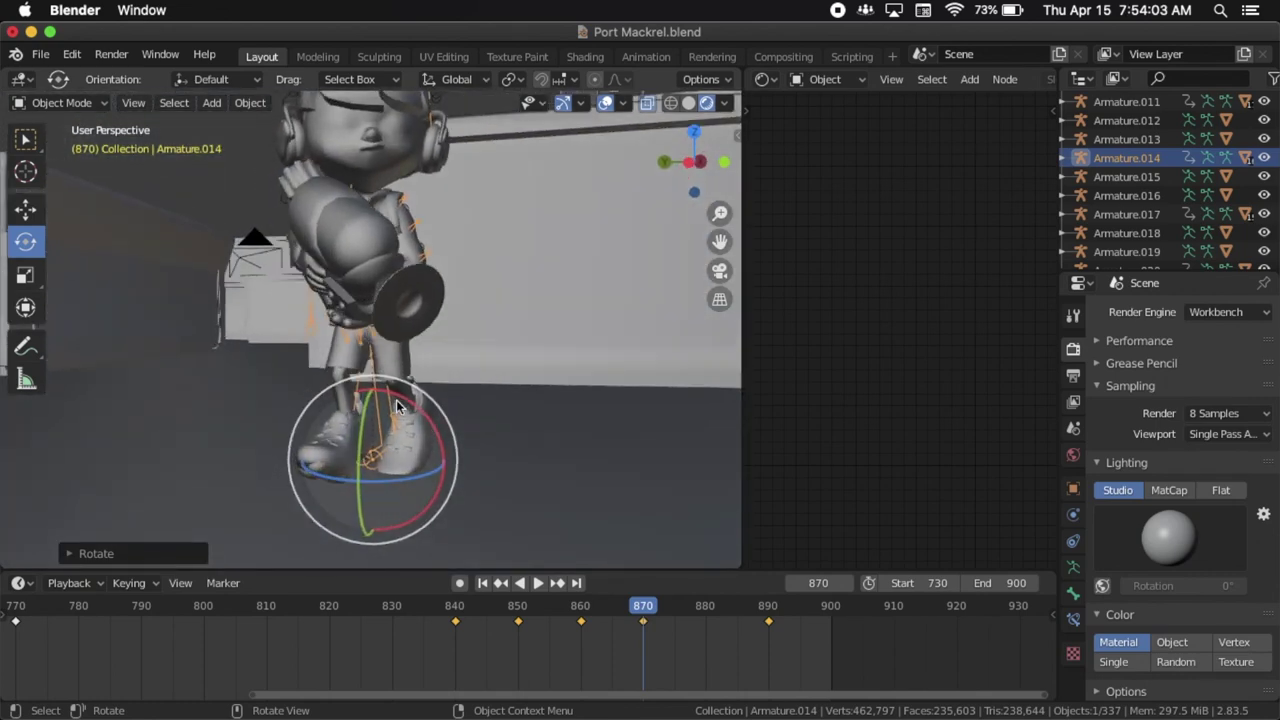
pyautogui.moveTo(404, 403); pyautogui.dragTo(300, 572)
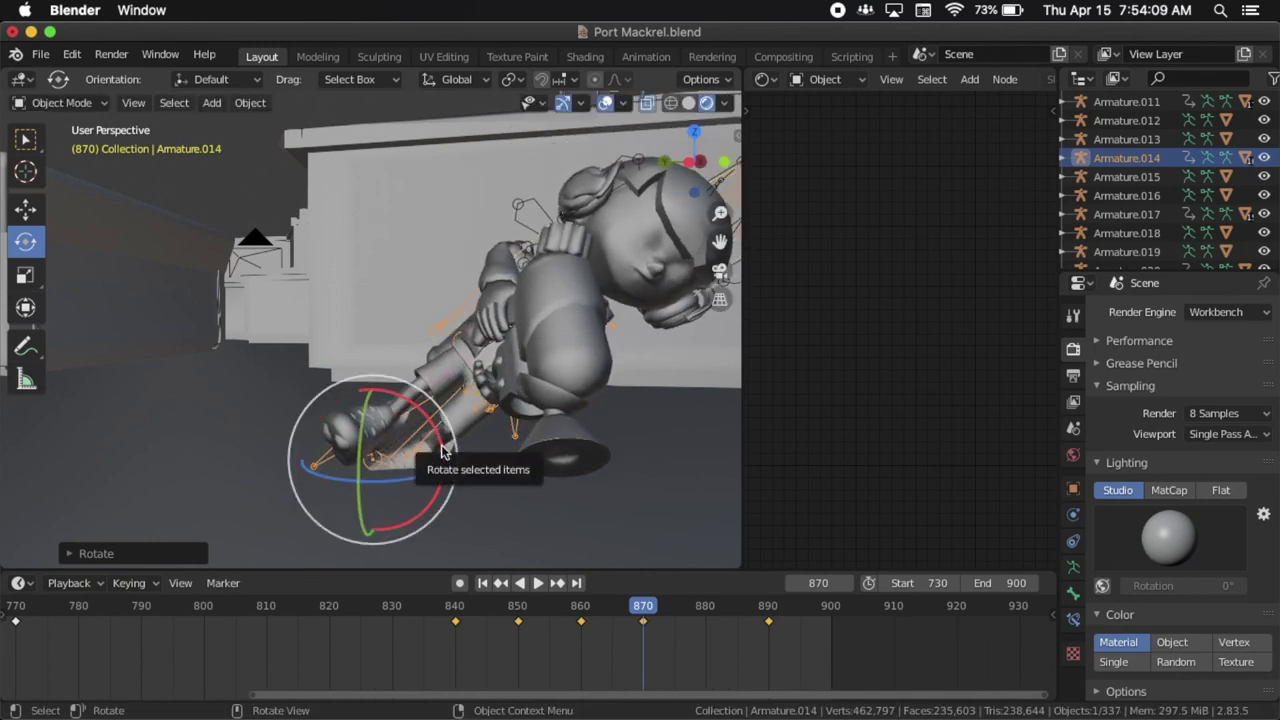
pyautogui.moveTo(441, 444); pyautogui.dragTo(416, 482)
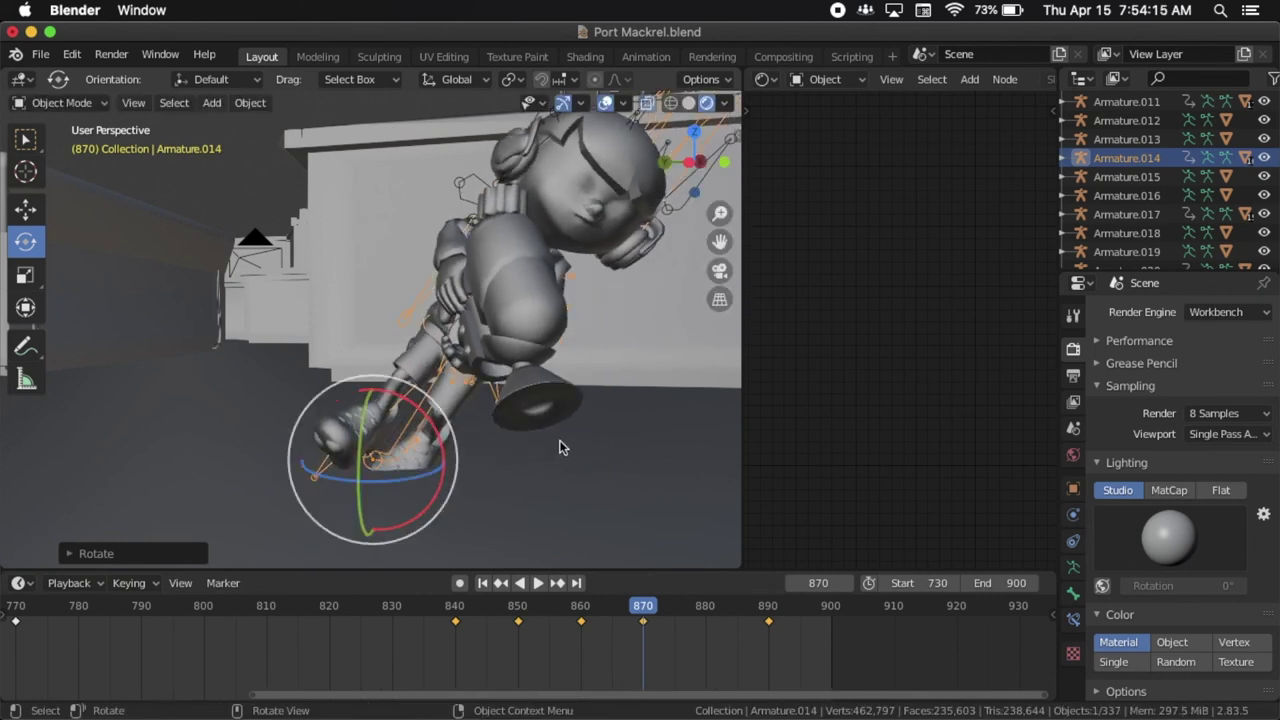
pyautogui.press('i')
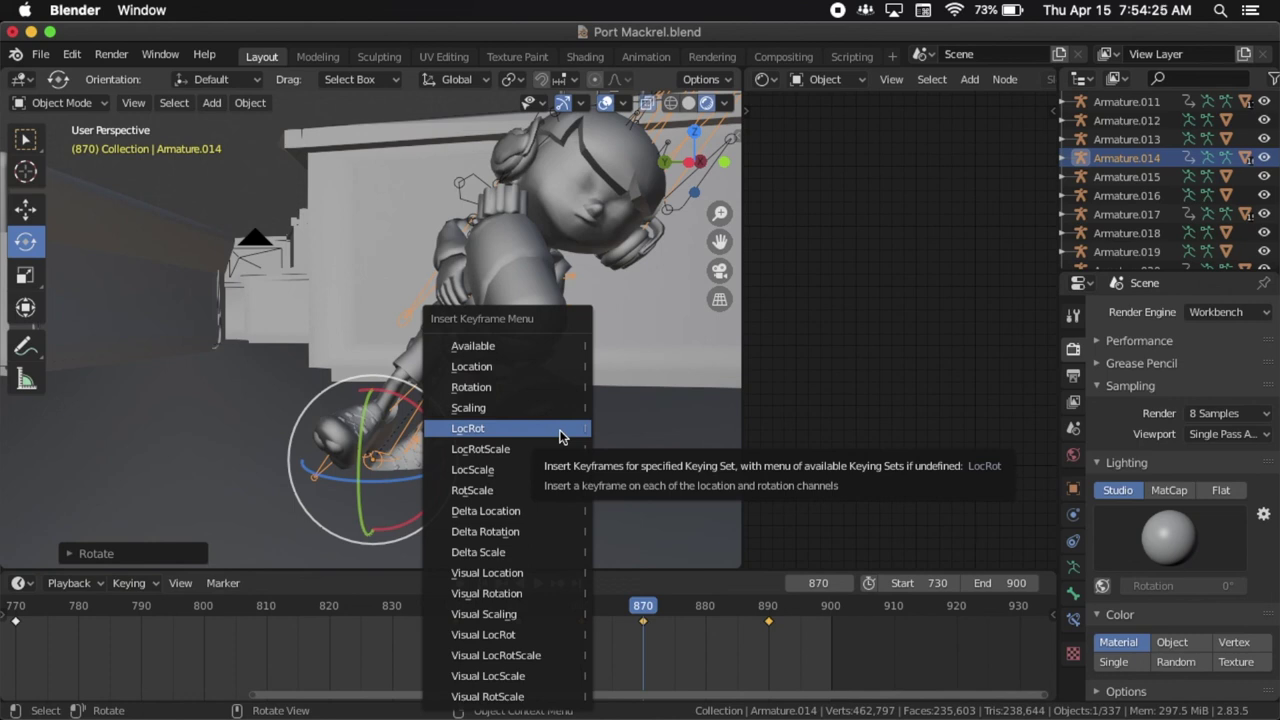
pyautogui.click(560, 437)
# Step backward frame by frame from 870 to 856 to inspect how the armature moves into the tilted pose.
pyautogui.press('Left')
pyautogui.press('Left')
pyautogui.press('Left')
pyautogui.press('Left')
pyautogui.press('Left')
pyautogui.press('Left')
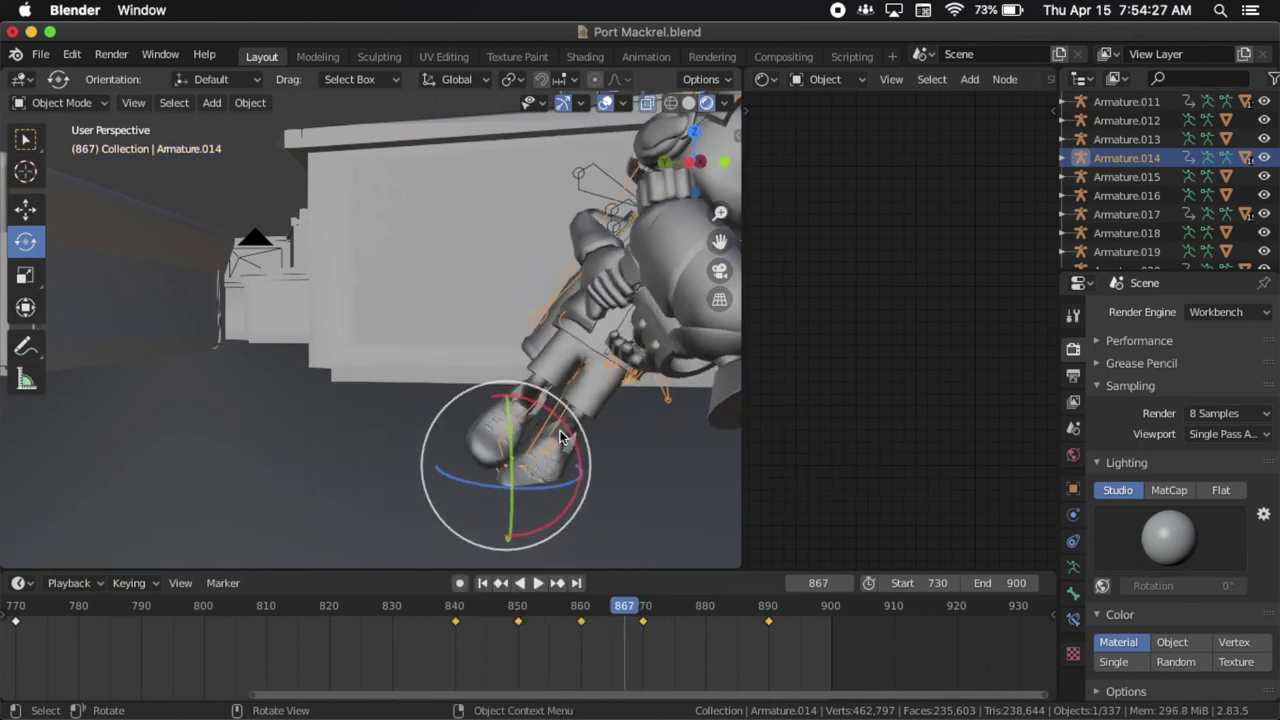
pyautogui.press('Left')
pyautogui.press('Left')
pyautogui.press('Left')
pyautogui.press('Left')
pyautogui.press('Left')
pyautogui.press('Left')
pyautogui.press('Left')
pyautogui.press('Left')
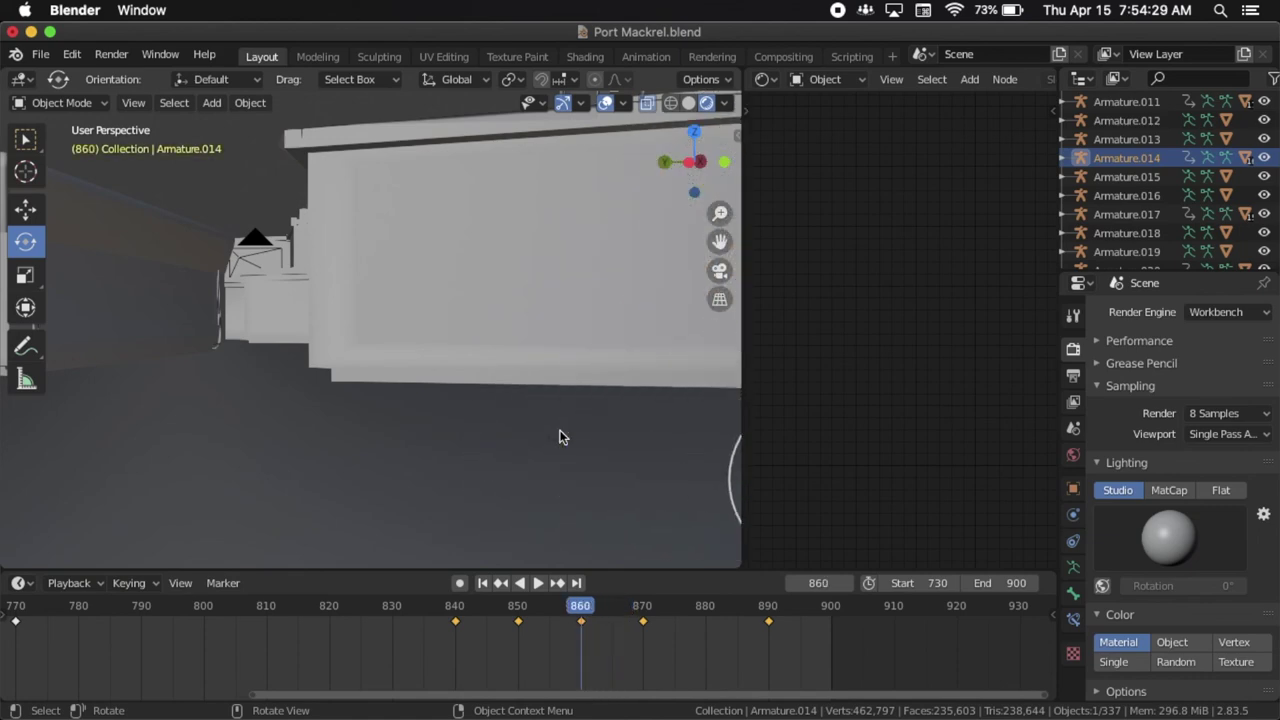
pyautogui.hscroll(-8, 560, 437)
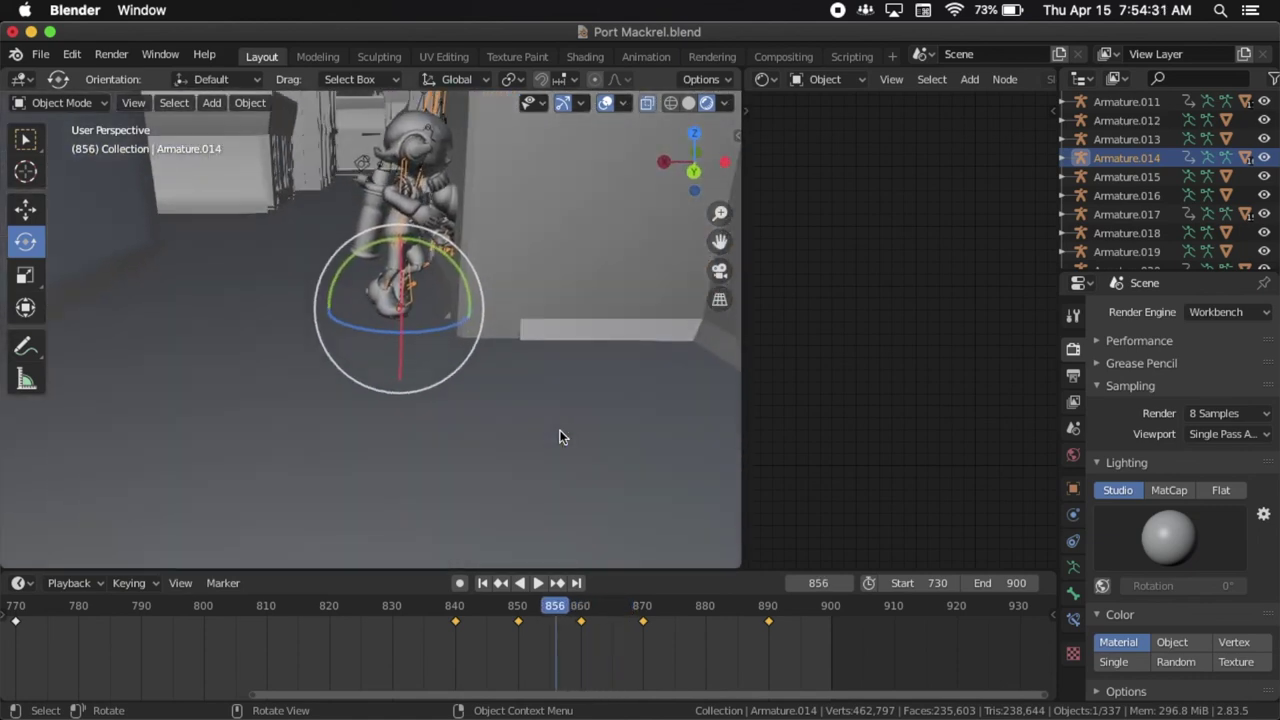
pyautogui.hscroll(-5, 560, 437)
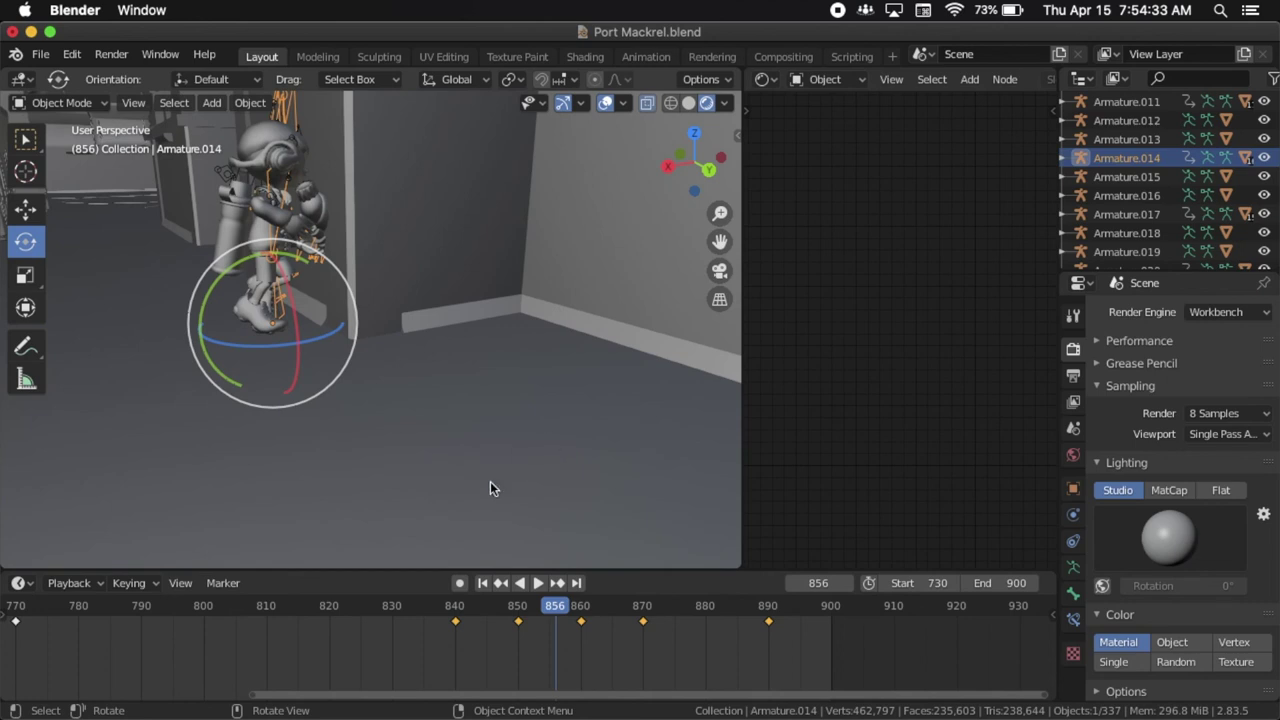
# Play the animation from frame 770 past frame 870, skipping ahead partway, to check the walk and turn.
pyautogui.click(18, 612)
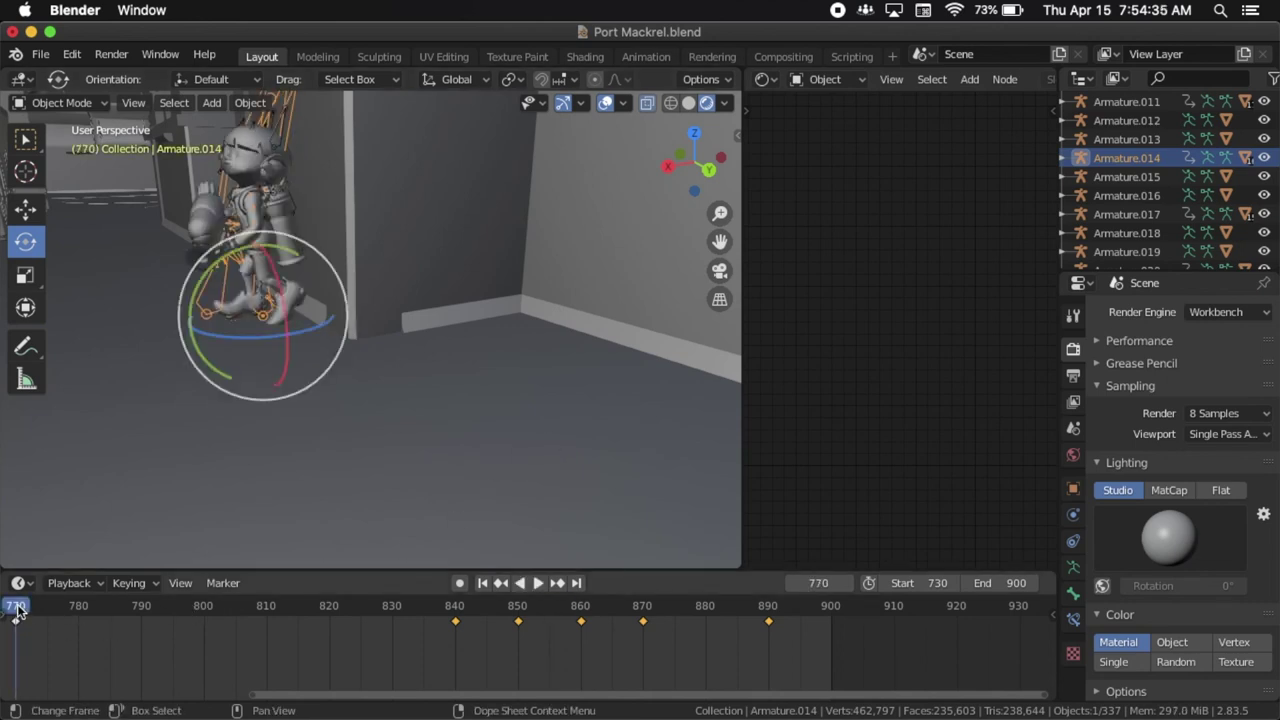
pyautogui.press('space')
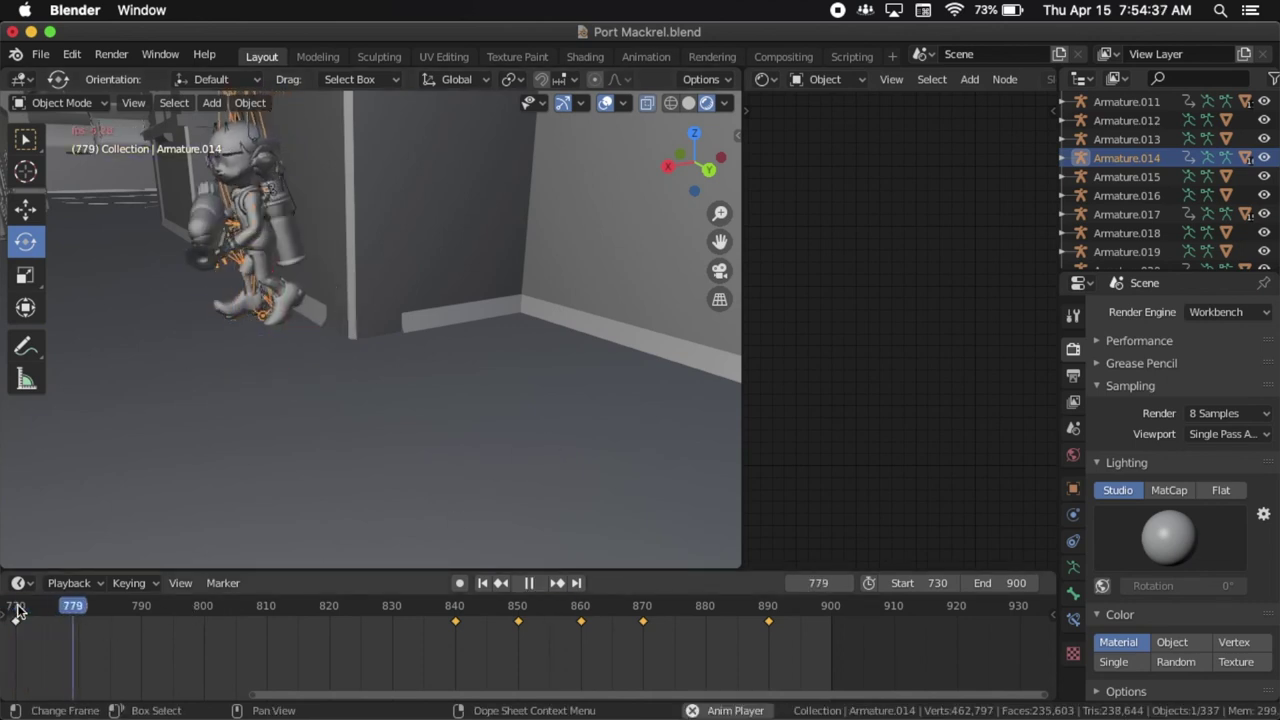
pyautogui.click(236, 608)
pyautogui.click(291, 609)
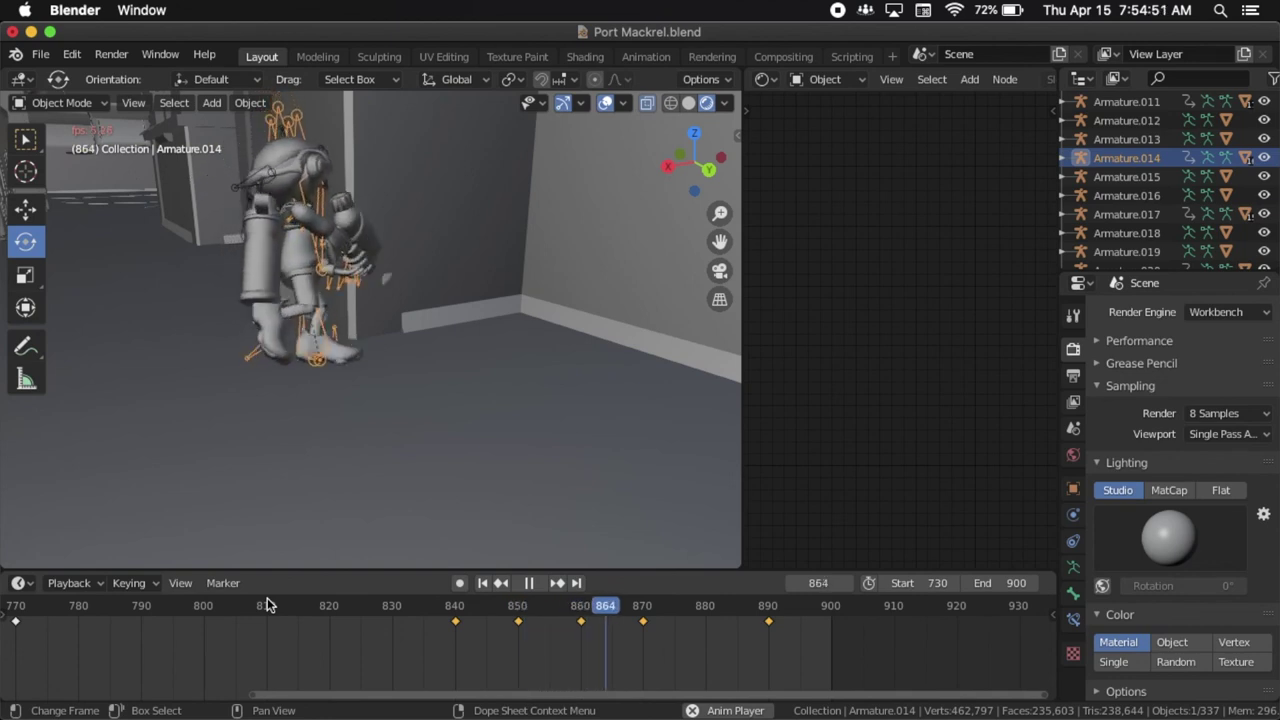
pyautogui.press('space')
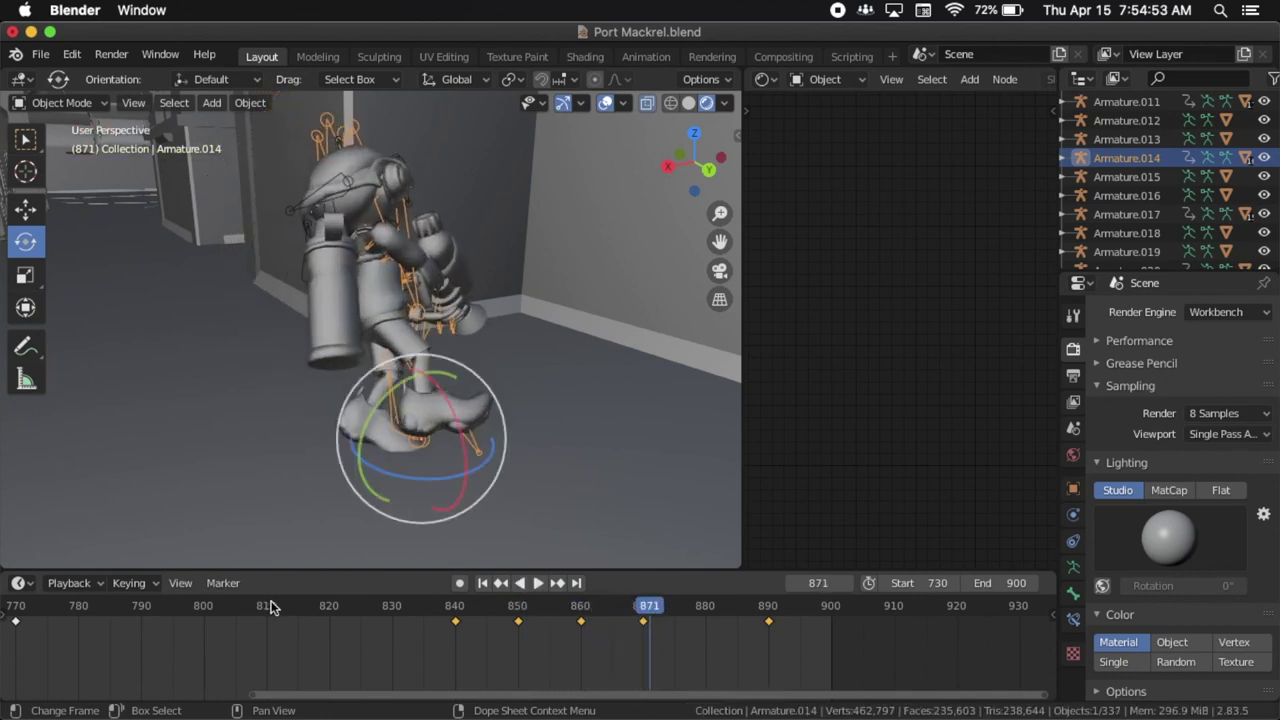
# Return to frame 870 and undo the armature's sideways tilt and its keyframe.
pyautogui.press('ctrl')
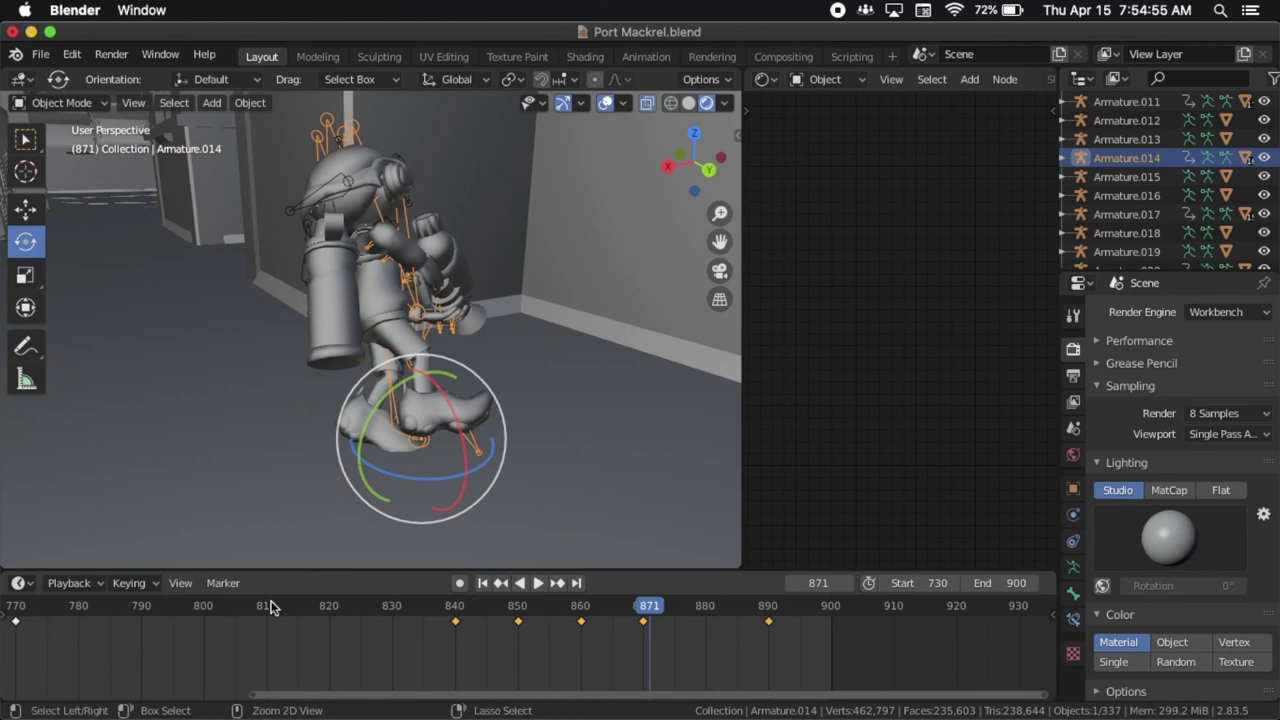
pyautogui.press('Left')
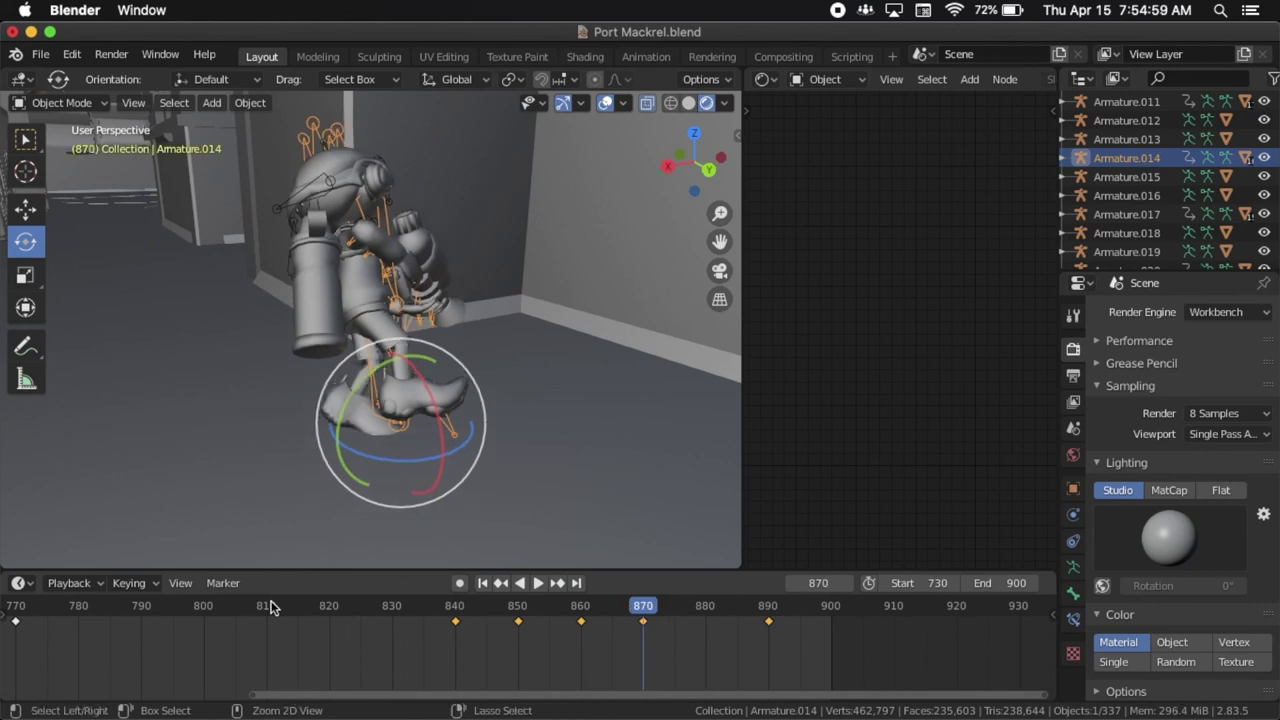
pyautogui.hotkey('ctrl', 'z')
pyautogui.hotkey('ctrl', 'z')
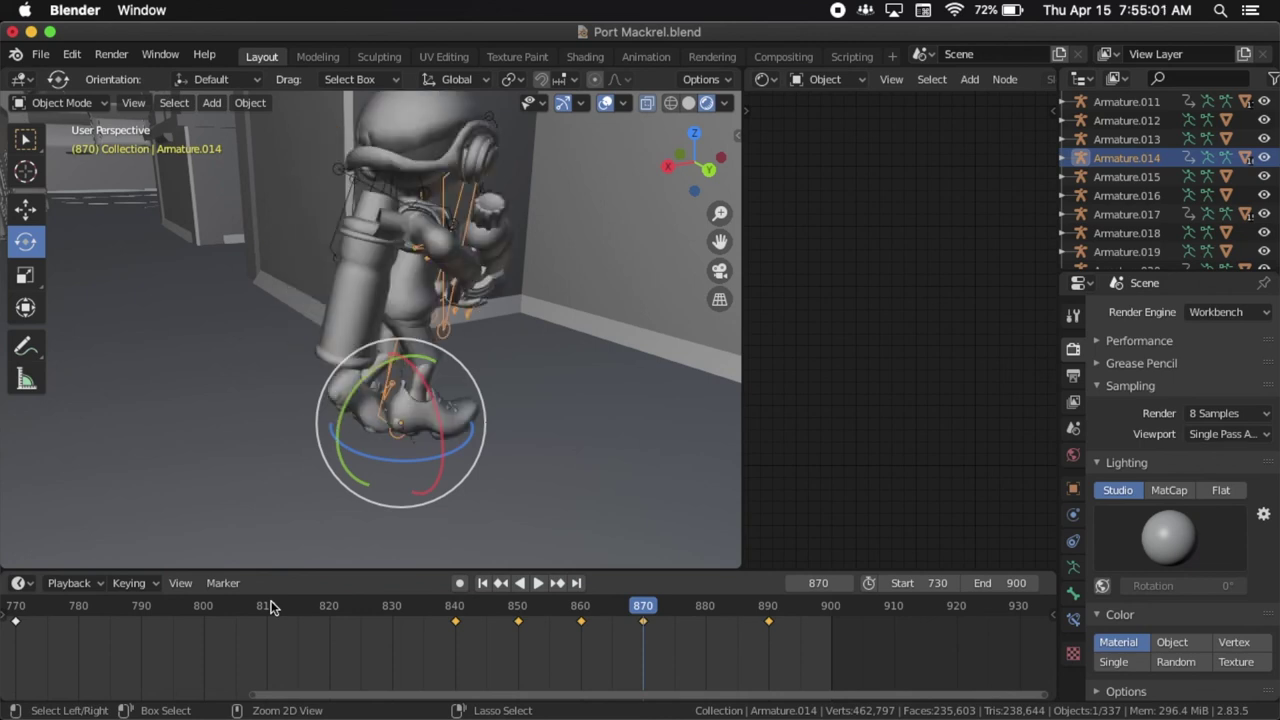